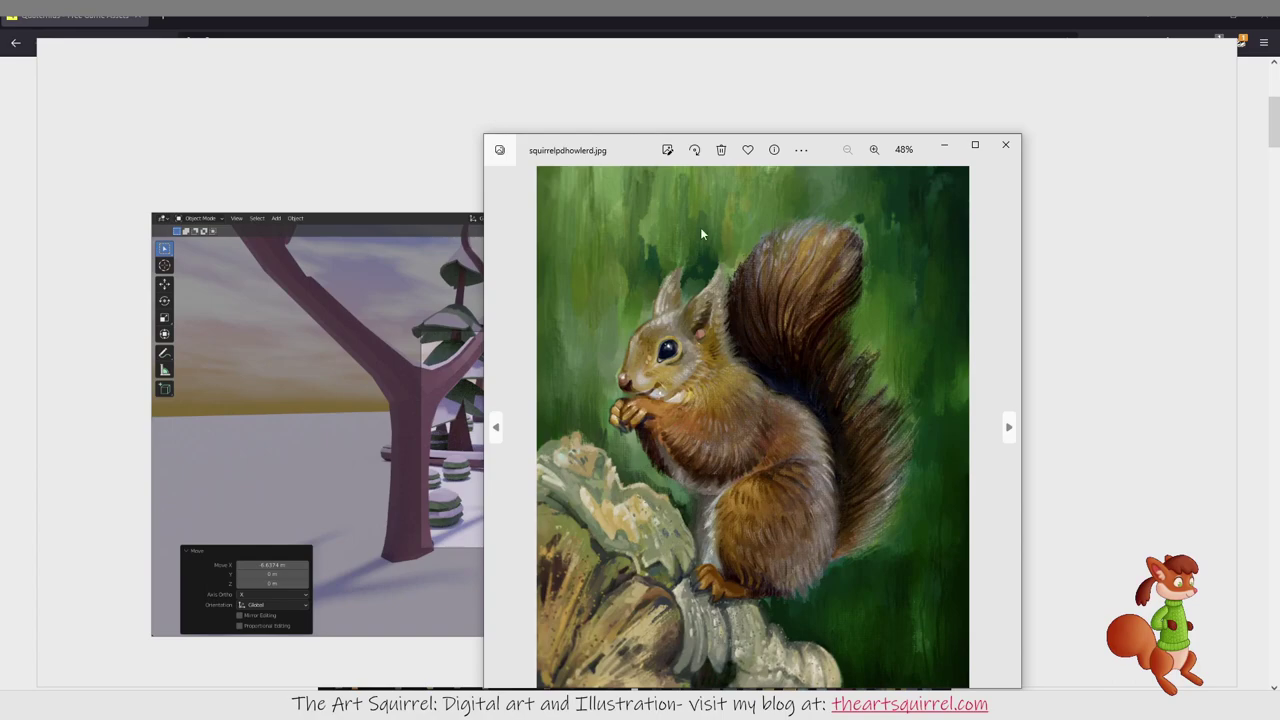
Step: Move the Photos window higher and zoom in on the squirrel painting's face
drag(632, 150, 504, 86)
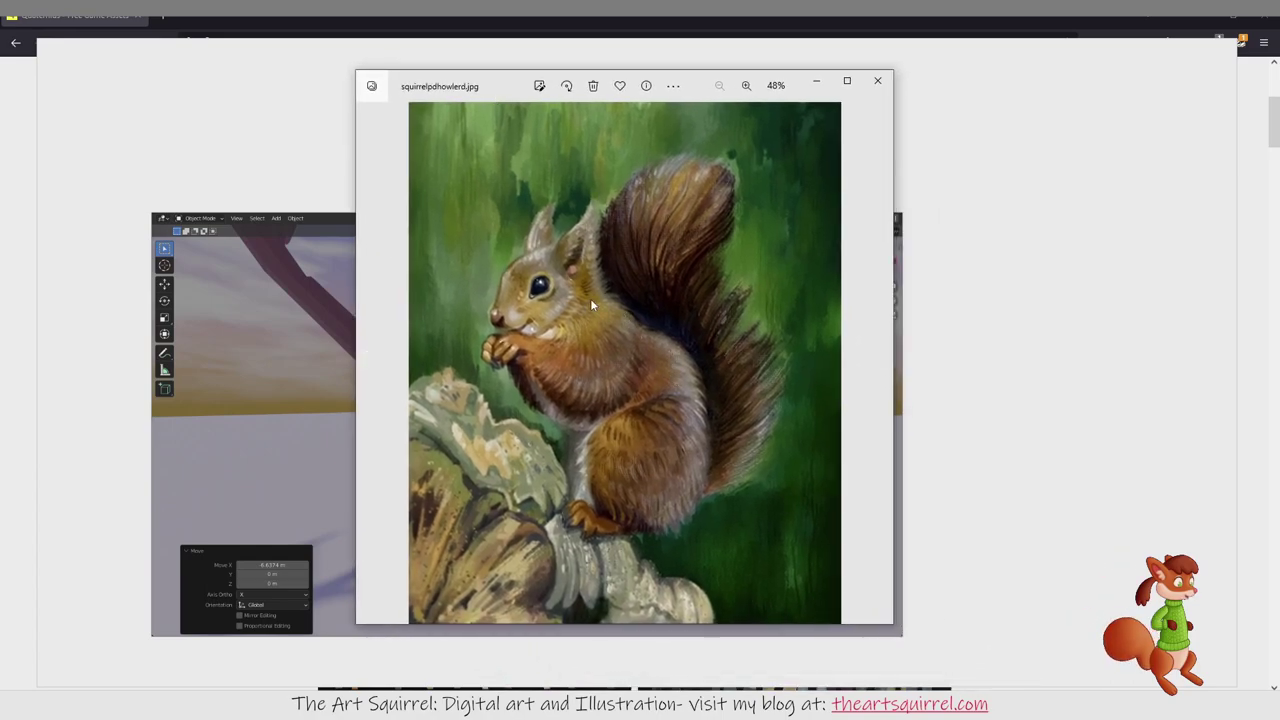
scroll(629, 340, up, 3)
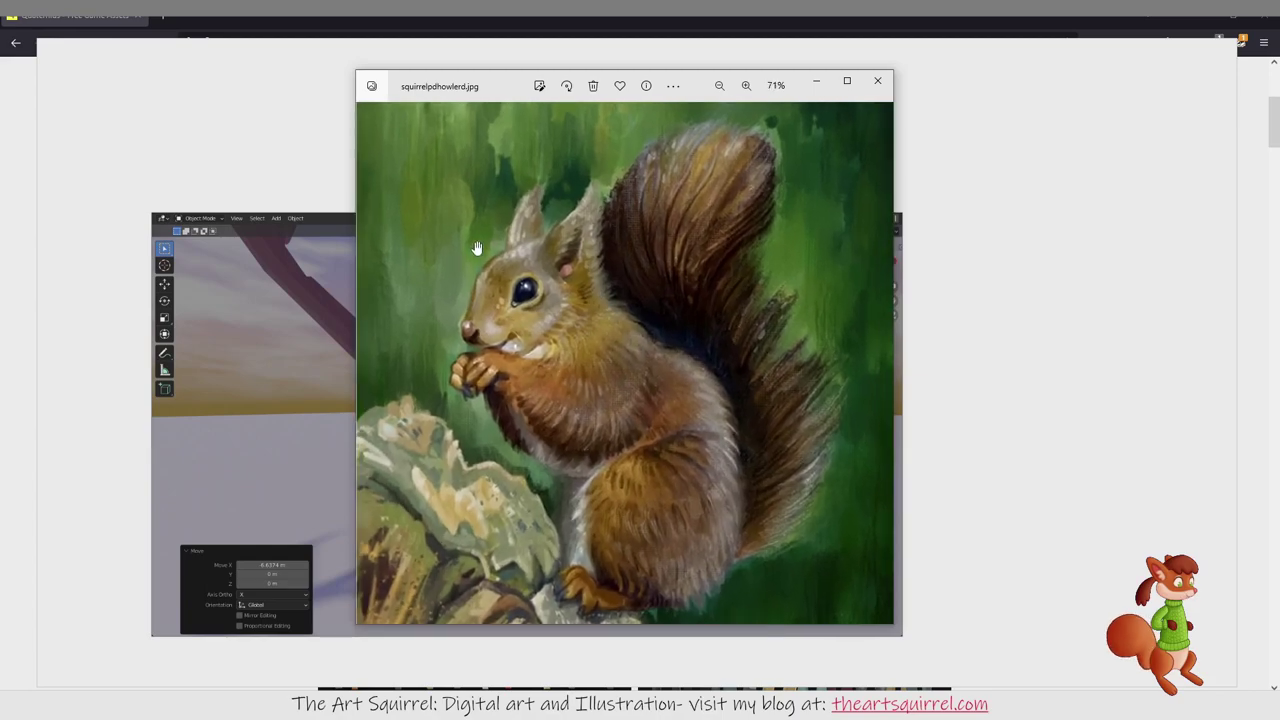
scroll(477, 248, up, 3)
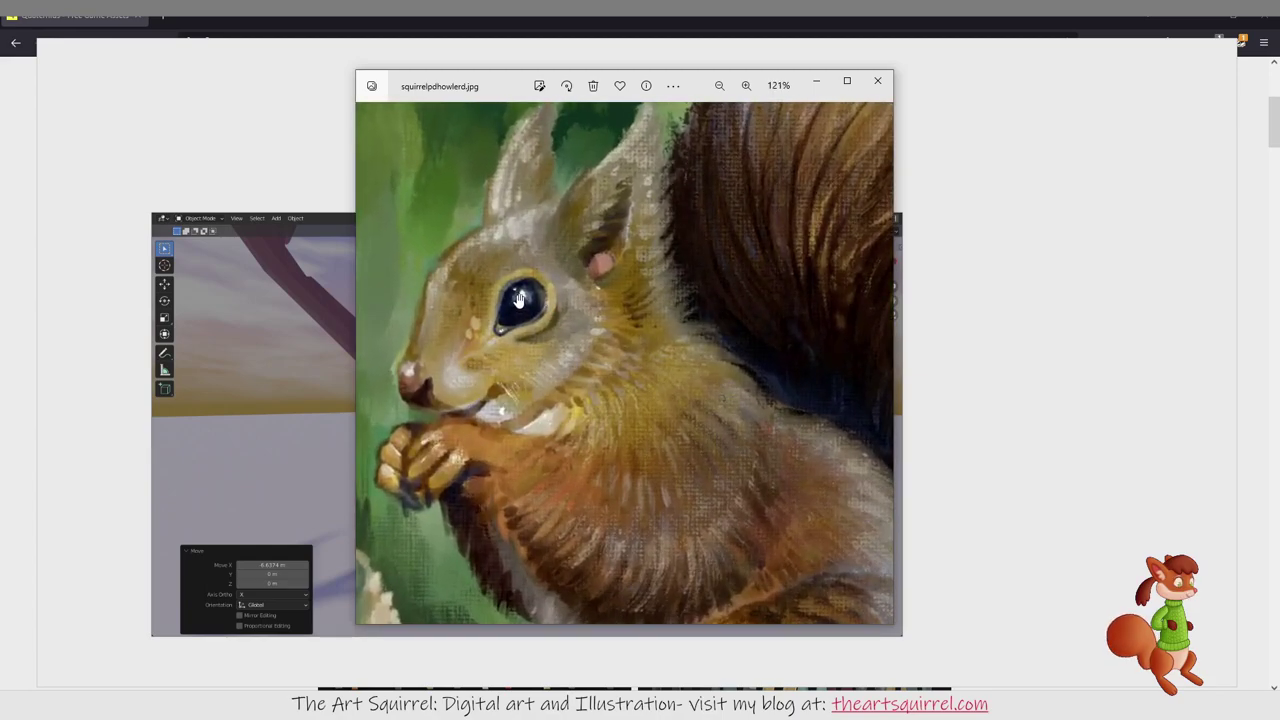
scroll(519, 298, down, 4)
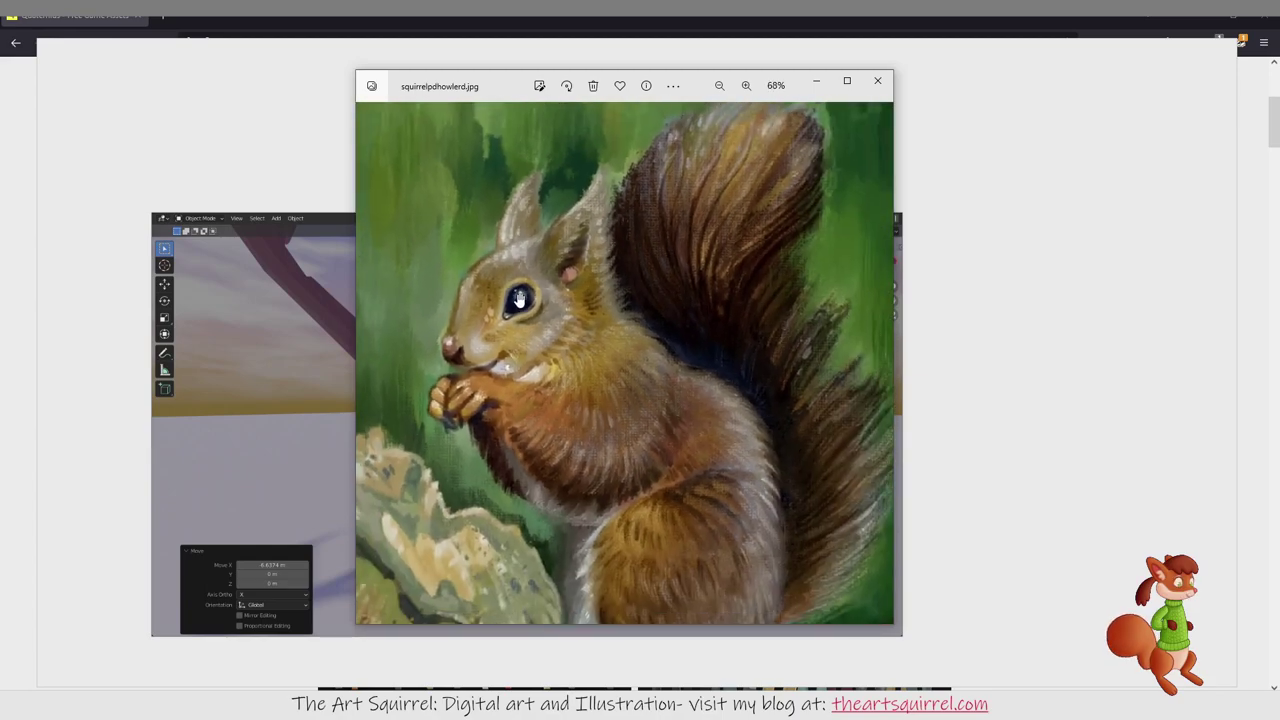
scroll(519, 298, up, 3)
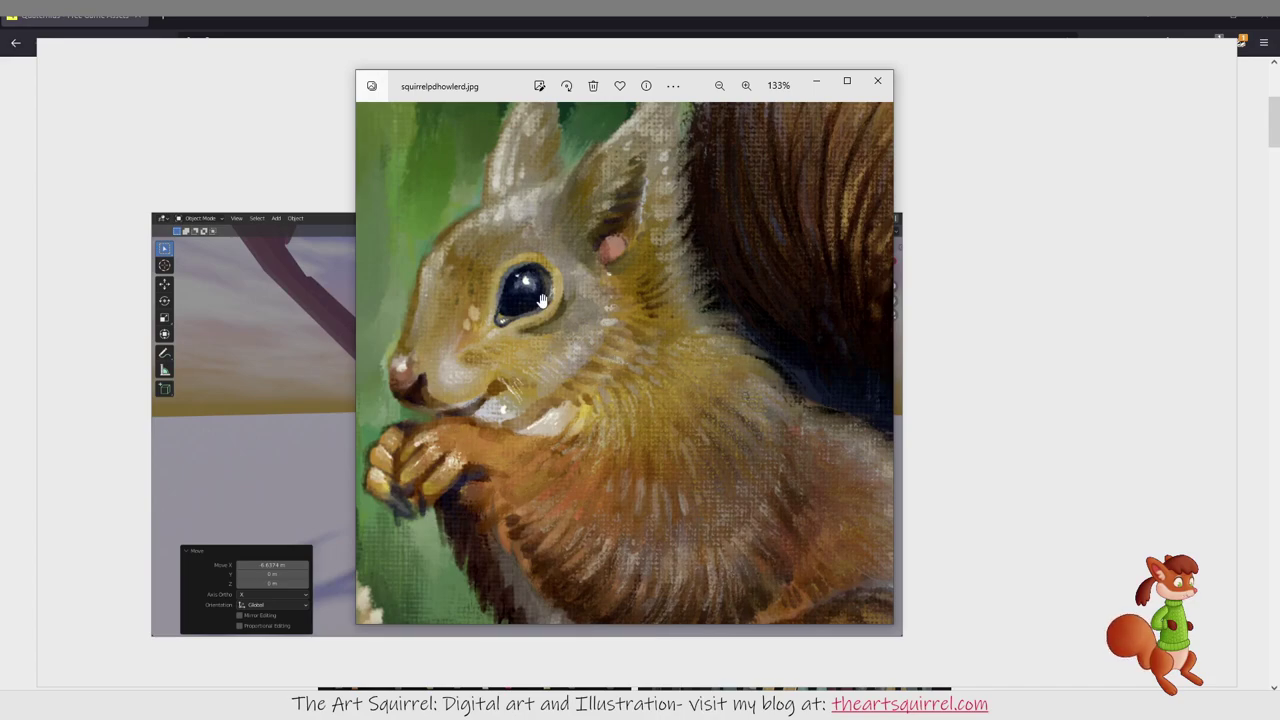
mouse_move(560, 291)
mouse_down()
mouse_move(755, 268)
mouse_move(634, 366)
mouse_move(563, 360)
mouse_move(753, 455)
mouse_move(651, 314)
mouse_move(549, 403)
mouse_move(794, 349)
mouse_move(639, 265)
mouse_move(806, 260)
mouse_move(577, 366)
mouse_move(471, 461)
mouse_move(640, 374)
mouse_move(846, 233)
mouse_move(651, 366)
mouse_move(623, 356)
mouse_move(751, 183)
mouse_move(686, 263)
mouse_move(700, 366)
mouse_move(719, 283)
mouse_move(631, 306)
mouse_move(771, 451)
mouse_move(709, 357)
mouse_move(576, 258)
mouse_move(549, 366)
mouse_move(856, 317)
mouse_move(700, 294)
mouse_move(824, 348)
mouse_move(666, 286)
mouse_move(691, 380)
mouse_move(691, 263)
mouse_move(720, 245)
mouse_move(672, 335)
mouse_move(735, 350)
mouse_move(728, 340)
mouse_move(661, 360)
mouse_move(670, 425)
mouse_move(706, 337)
mouse_move(653, 310)
mouse_up()
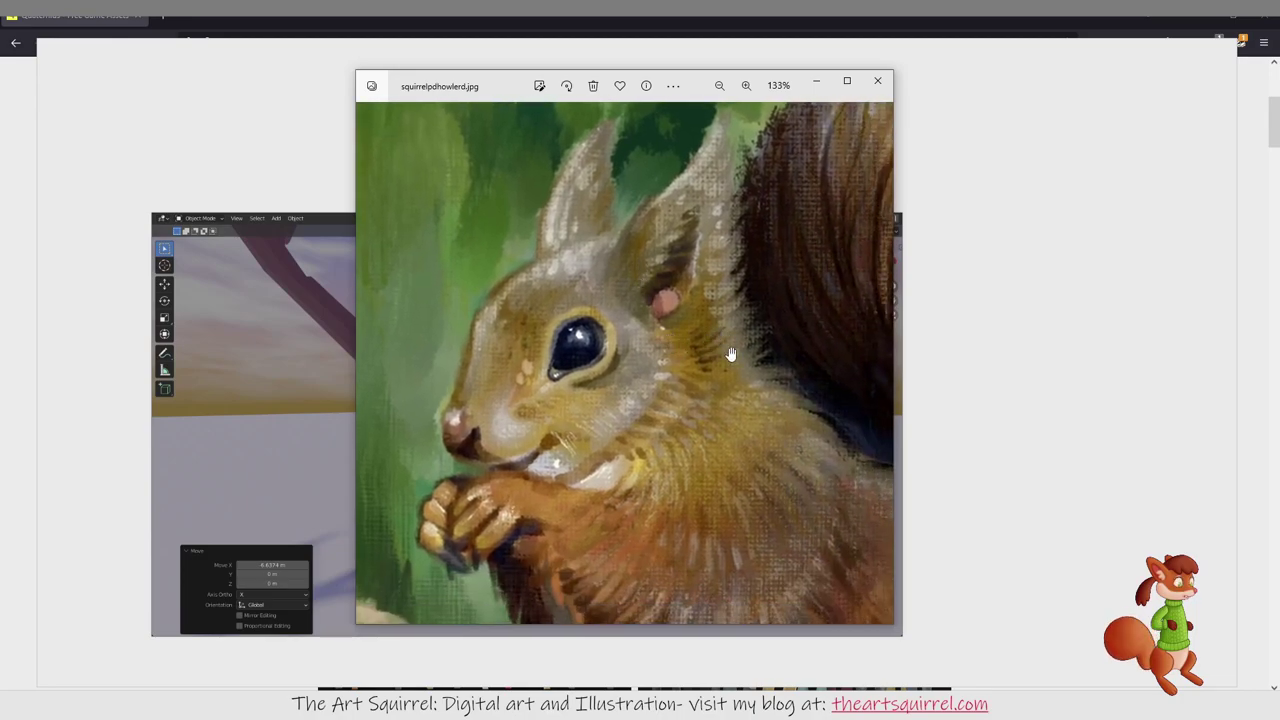
Step: Pan across the ears, background and tail brushwork, then close the squirrel painting
drag(731, 354, 767, 568)
drag(623, 331, 510, 430)
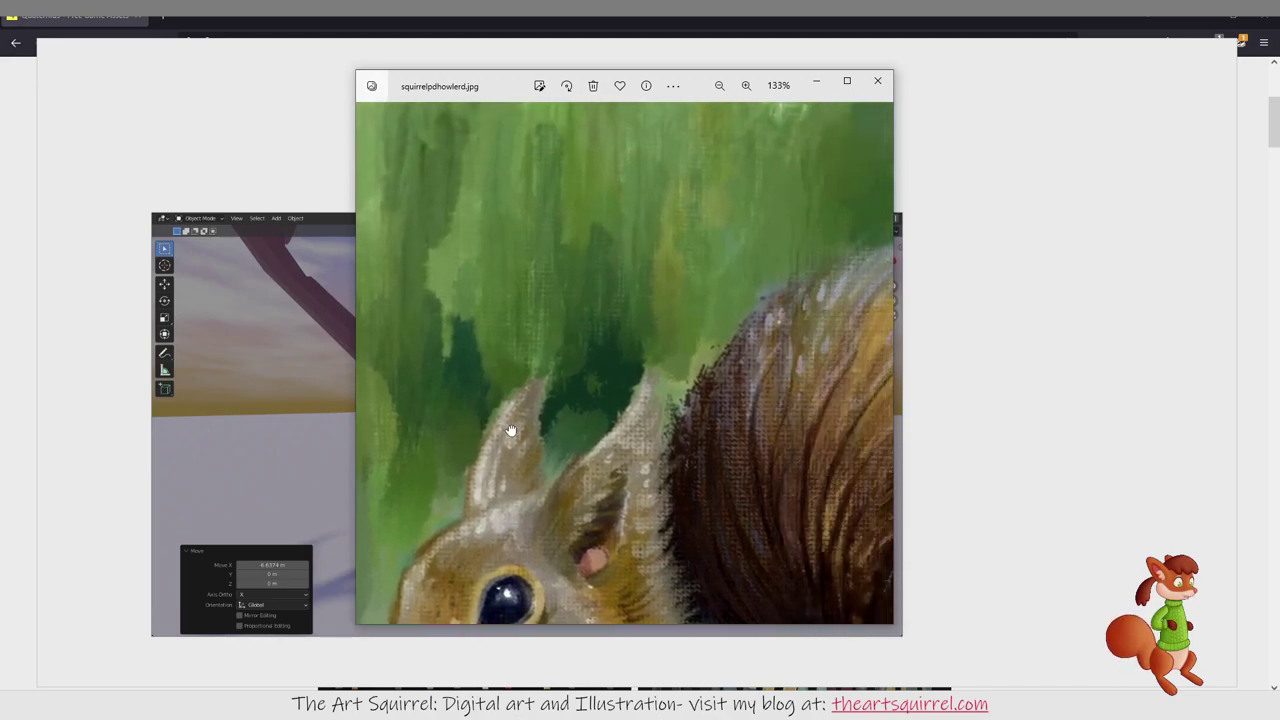
drag(771, 349, 743, 325)
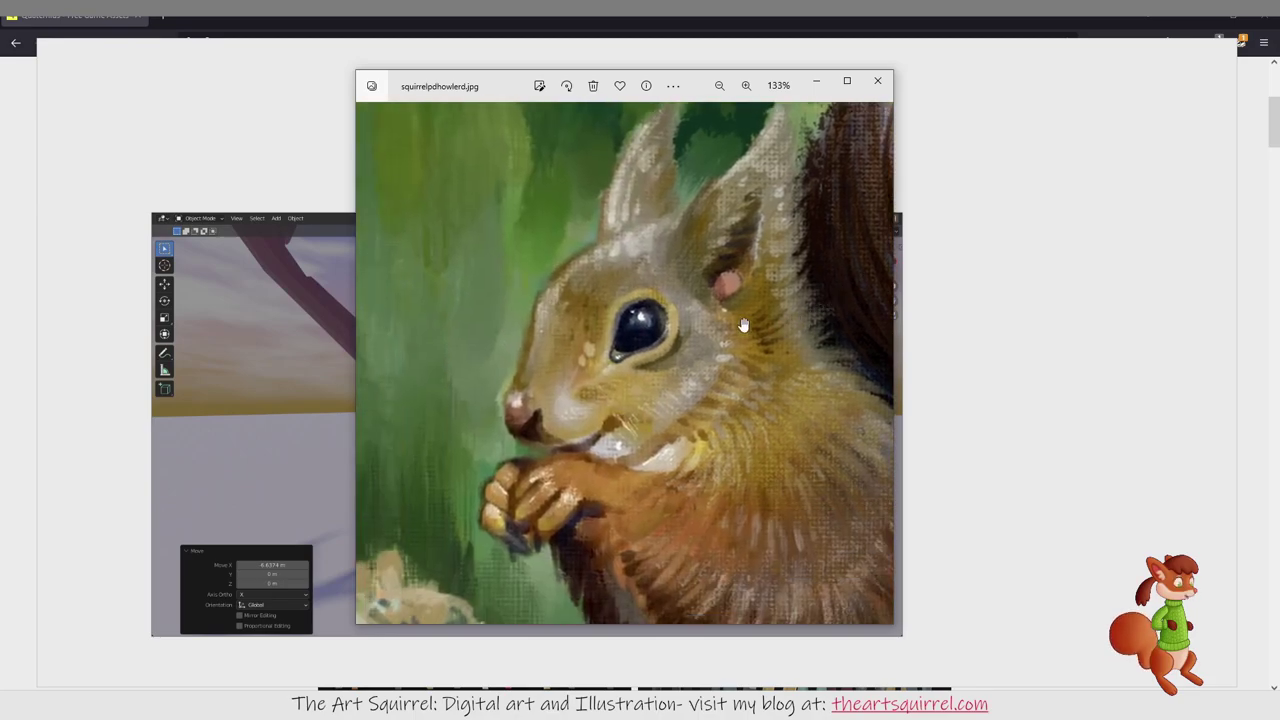
scroll(743, 325, down, 5)
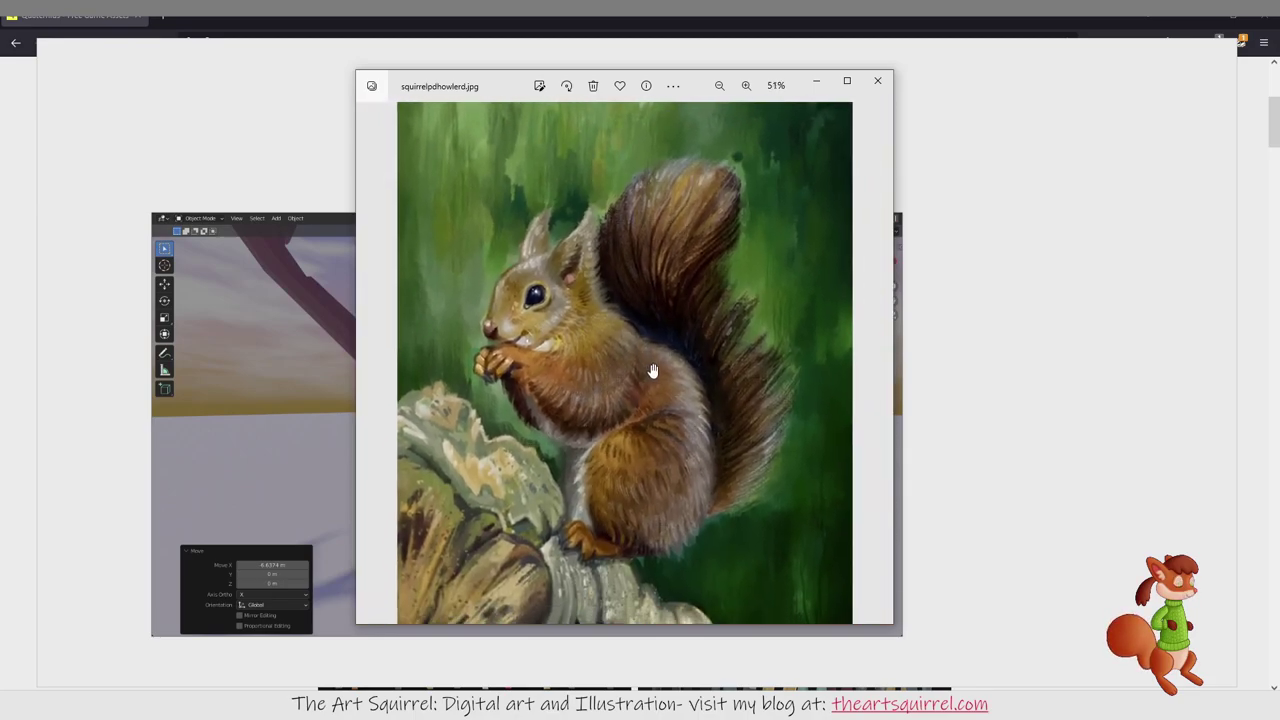
drag(660, 457, 666, 366)
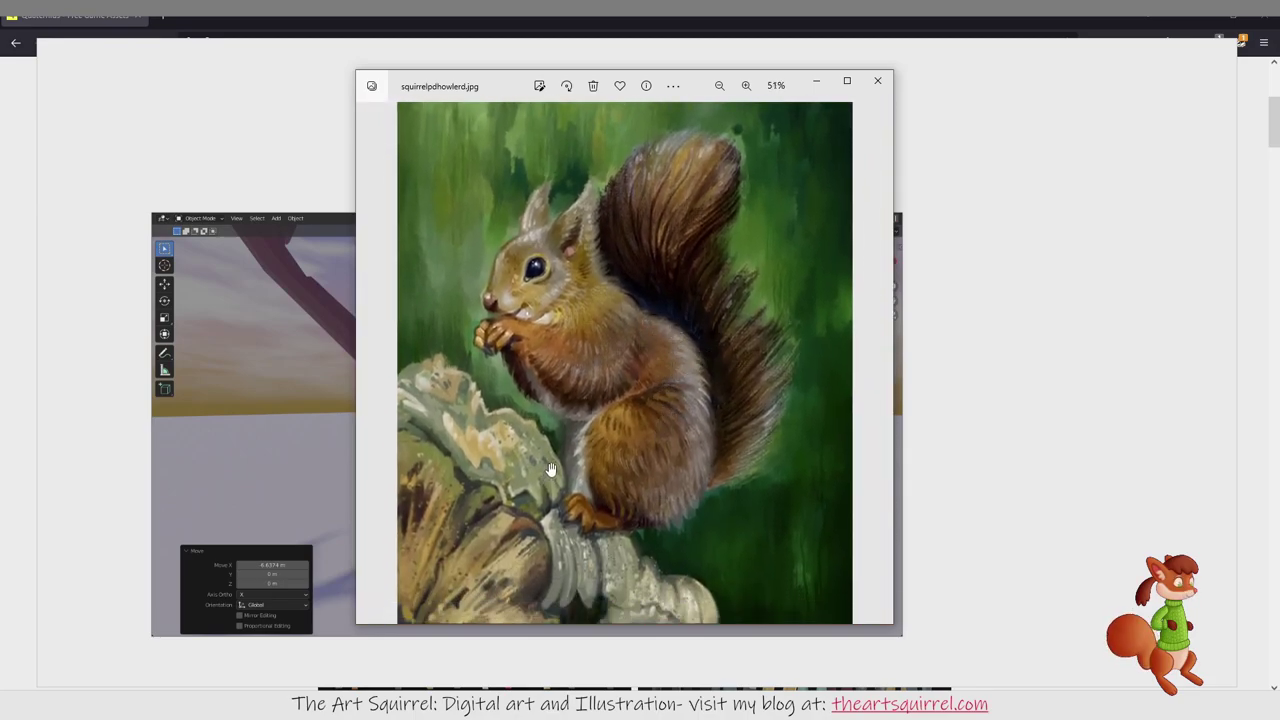
scroll(514, 531, up, 2)
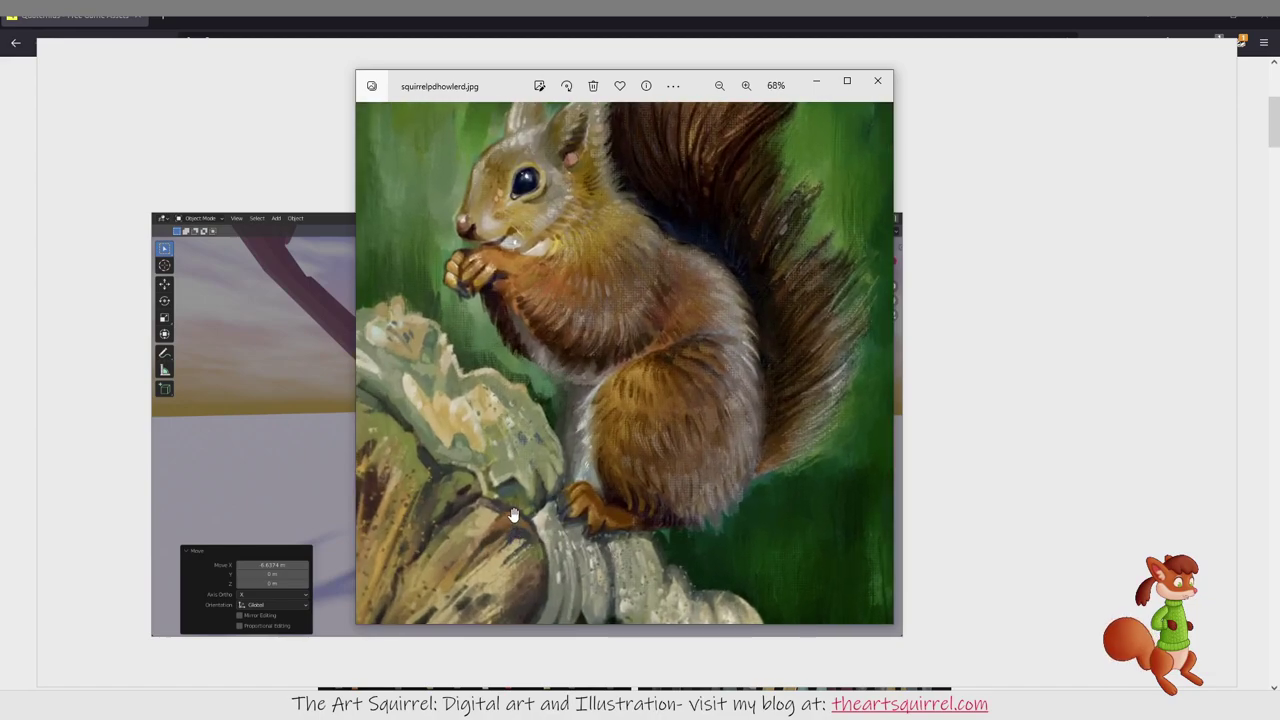
scroll(553, 456, down, 2)
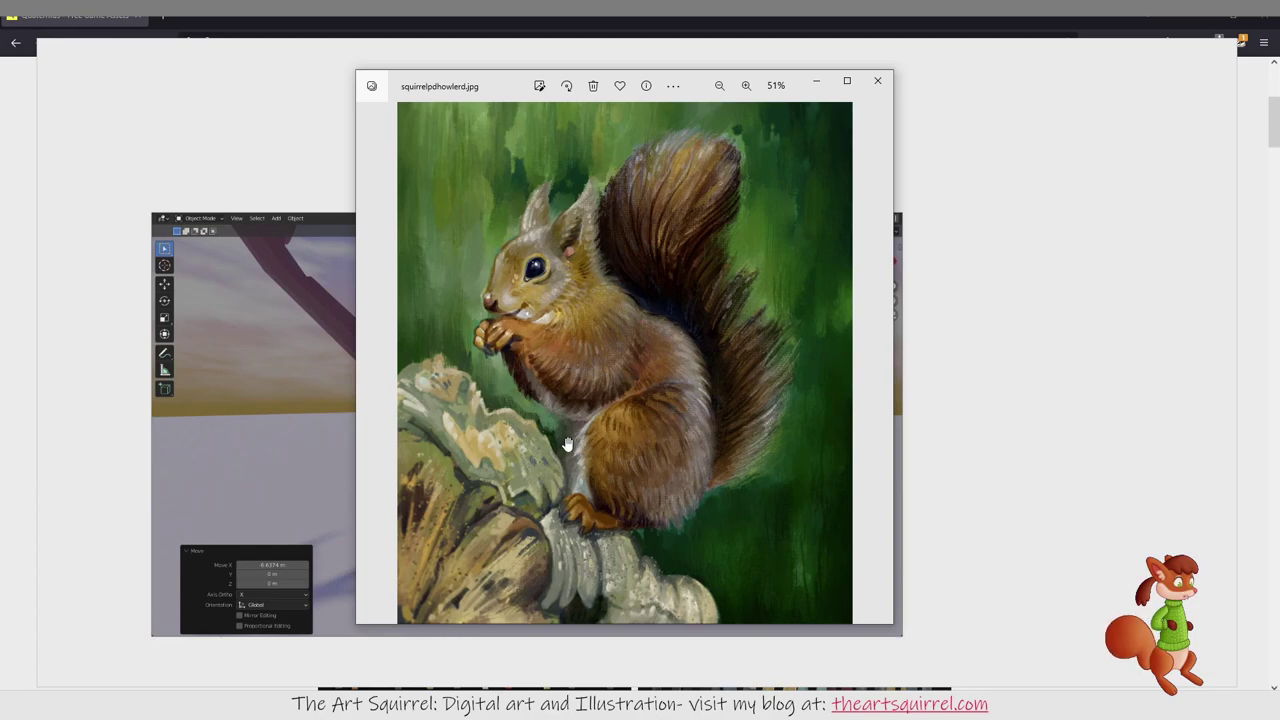
scroll(558, 212, up, 1)
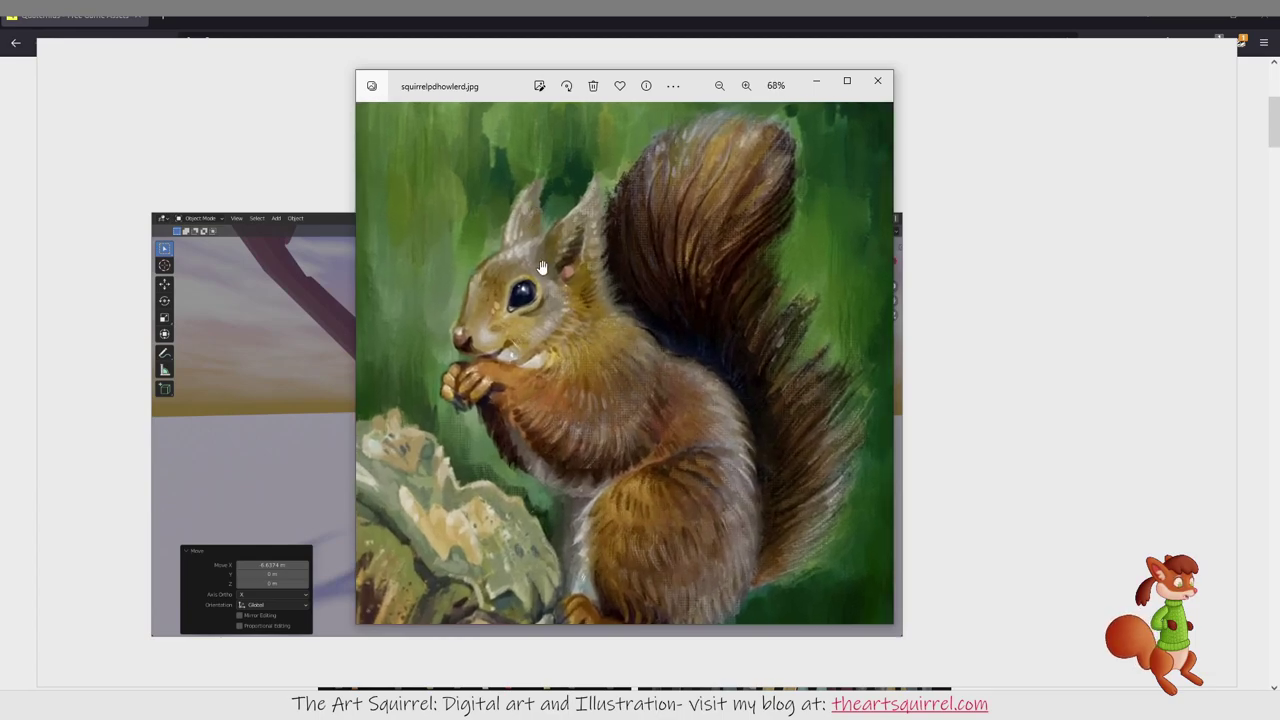
scroll(541, 268, up, 3)
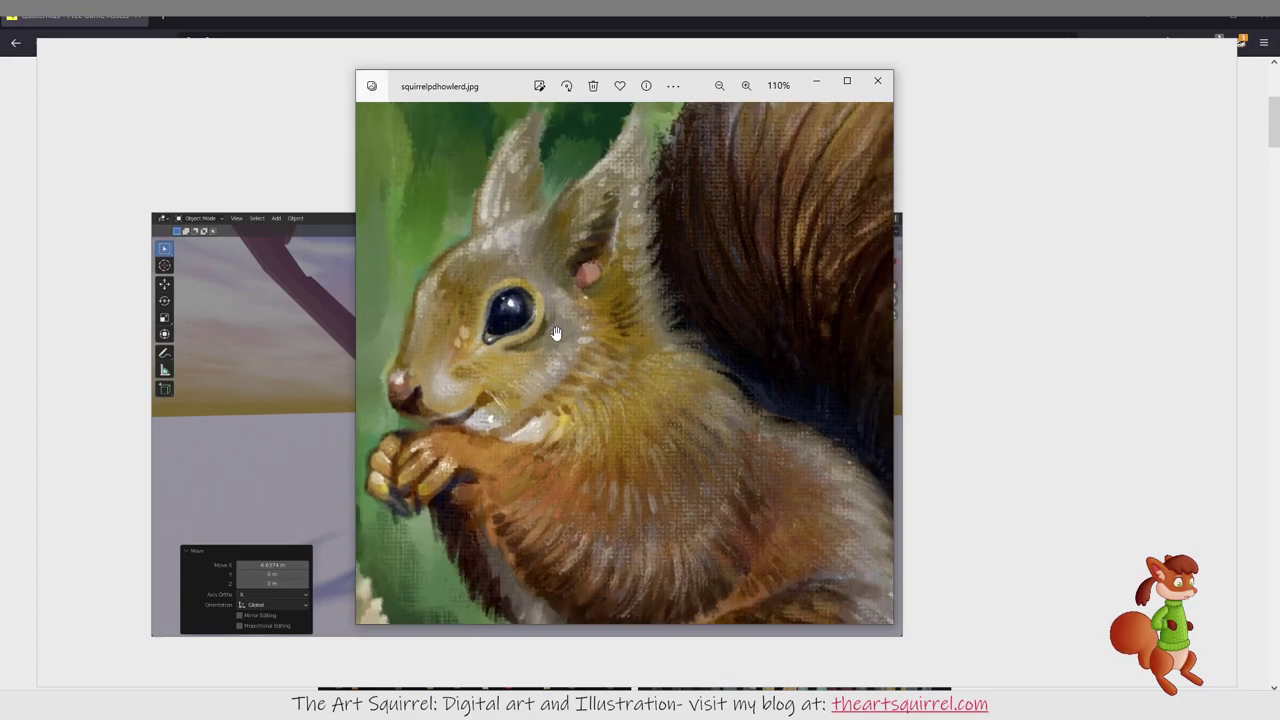
scroll(558, 334, down, 2)
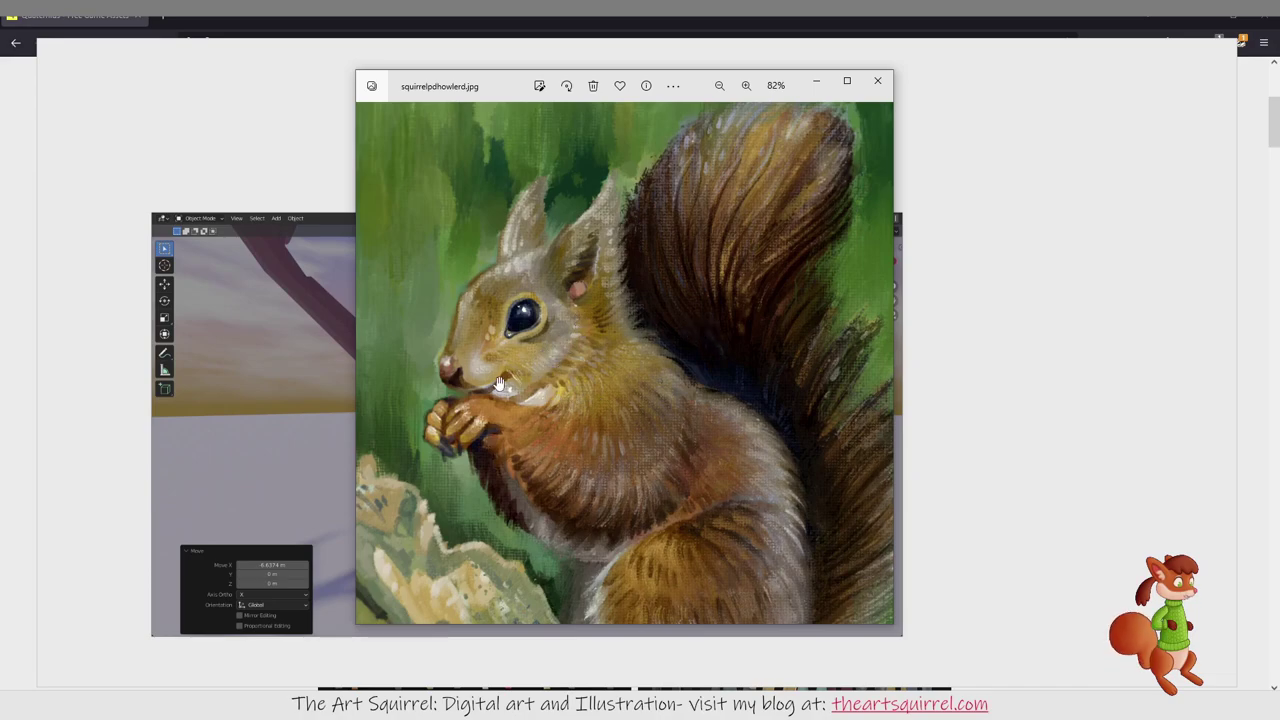
click(879, 82)
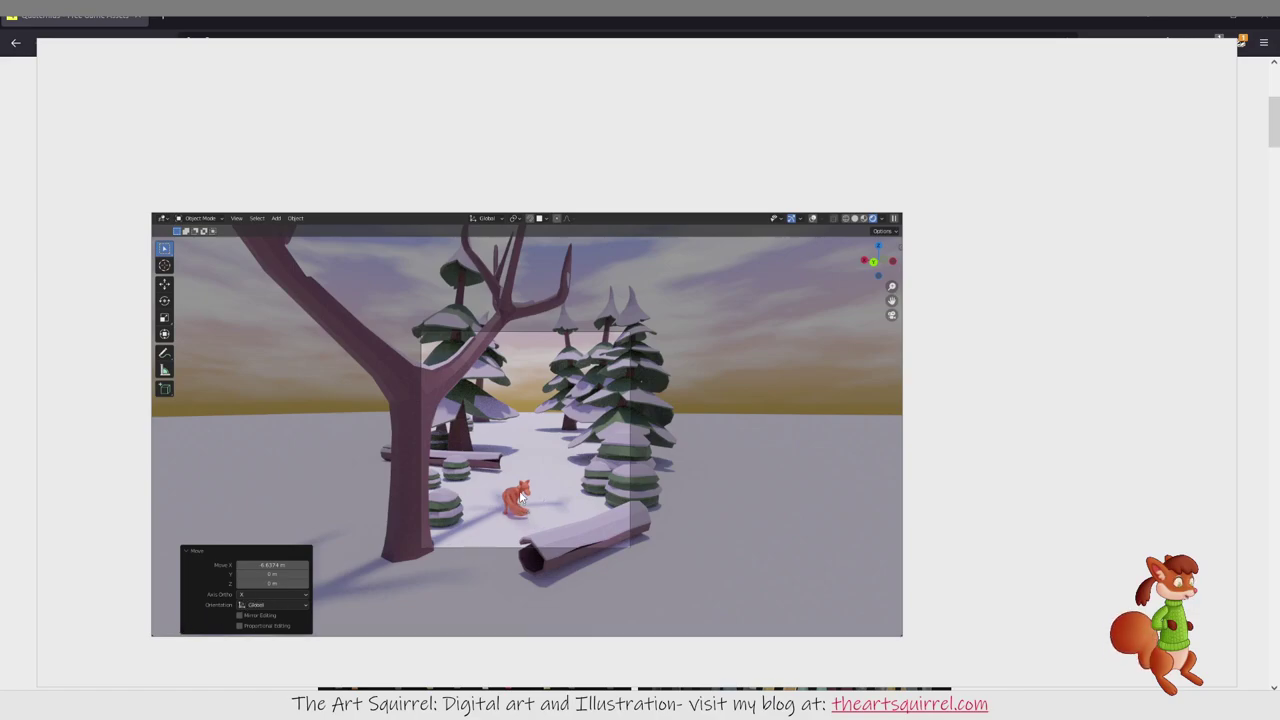
Step: Launch Blender from the Start menu and start a new General scene
key(super)
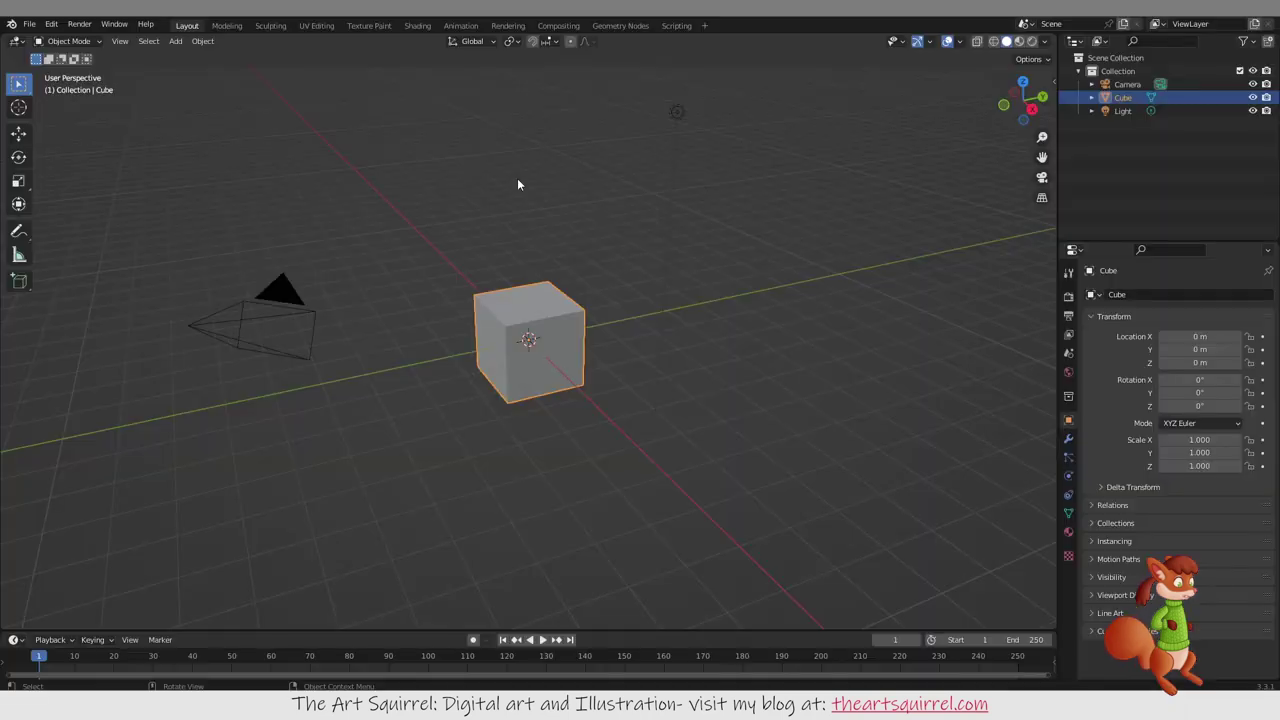
Step: Delete the default cube and choose File > Import > Wavefront (.obj)
key(x)
click(514, 314)
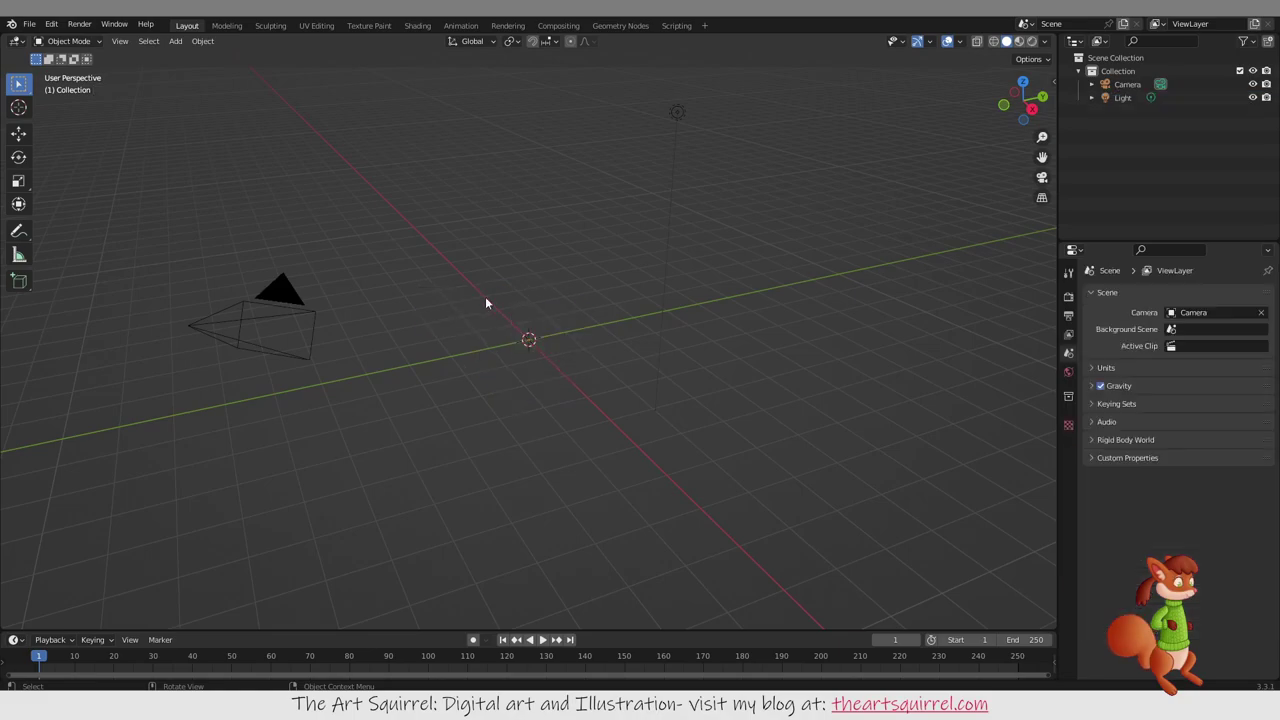
click(29, 23)
mouse_move(71, 203)
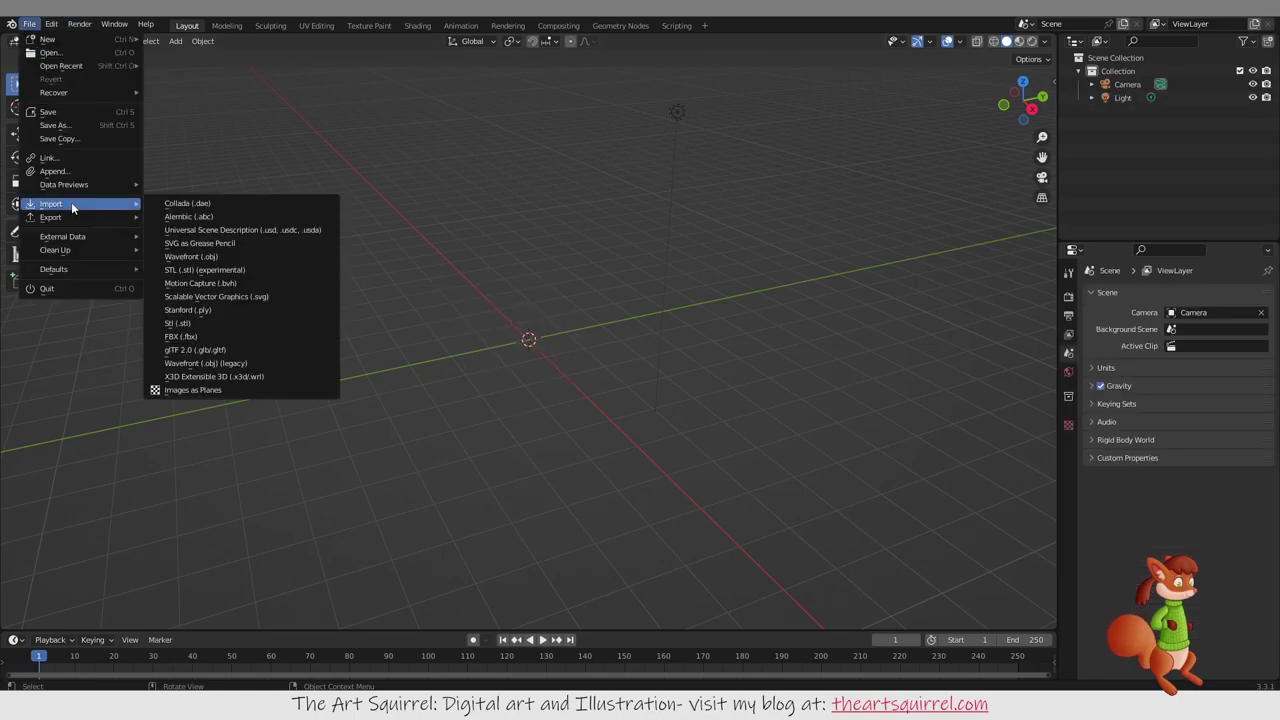
click(193, 256)
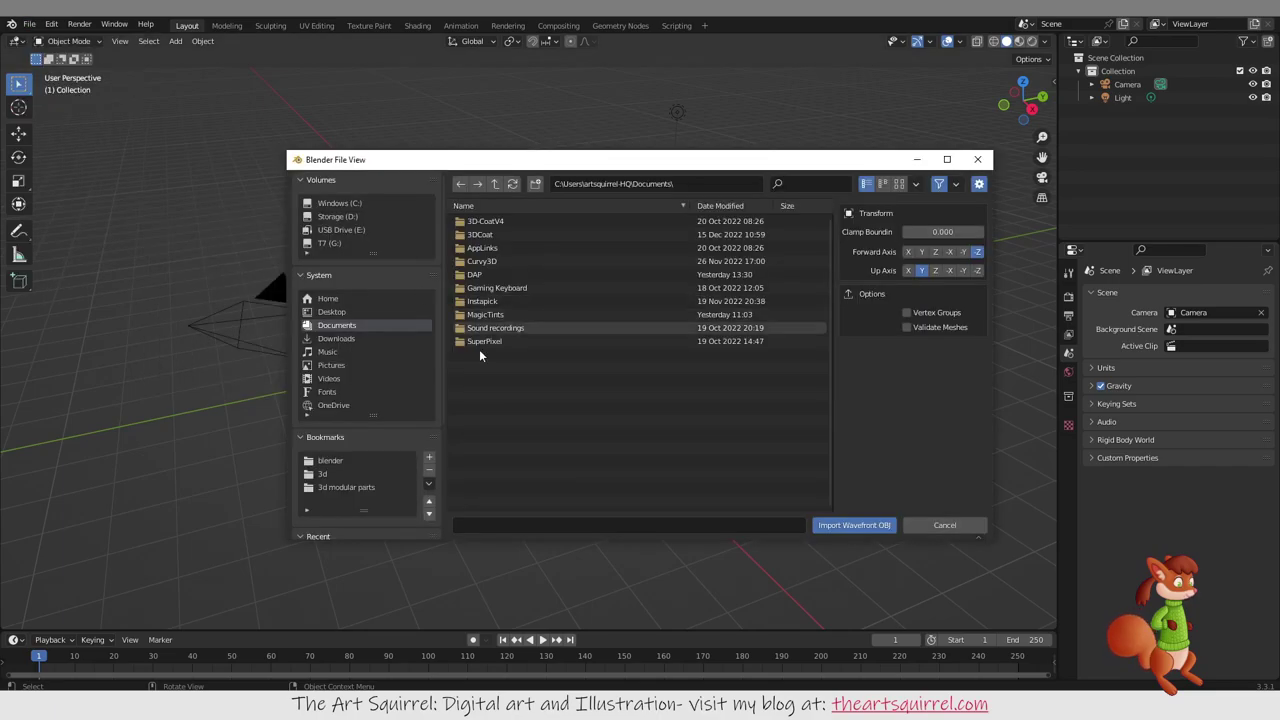
Step: Browse to the 3d work > doing > forfun > animals > fox folder and import foxbase.obj
click(323, 475)
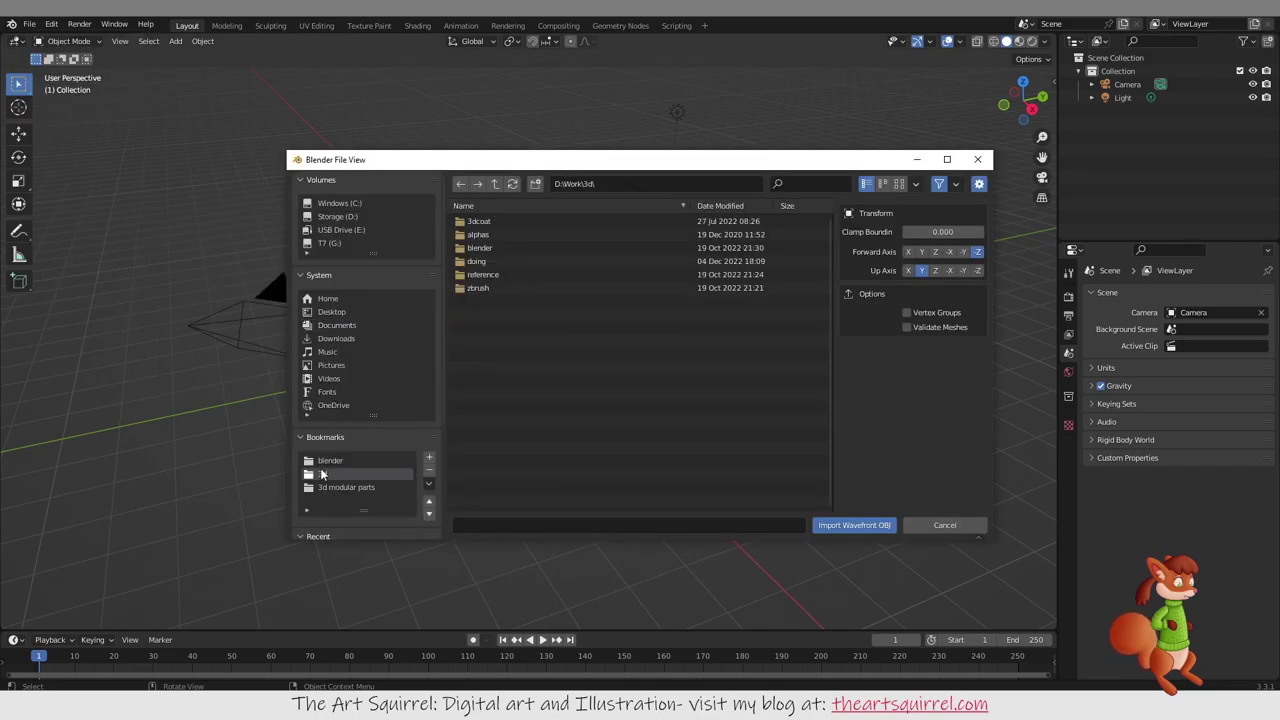
double_click(496, 260)
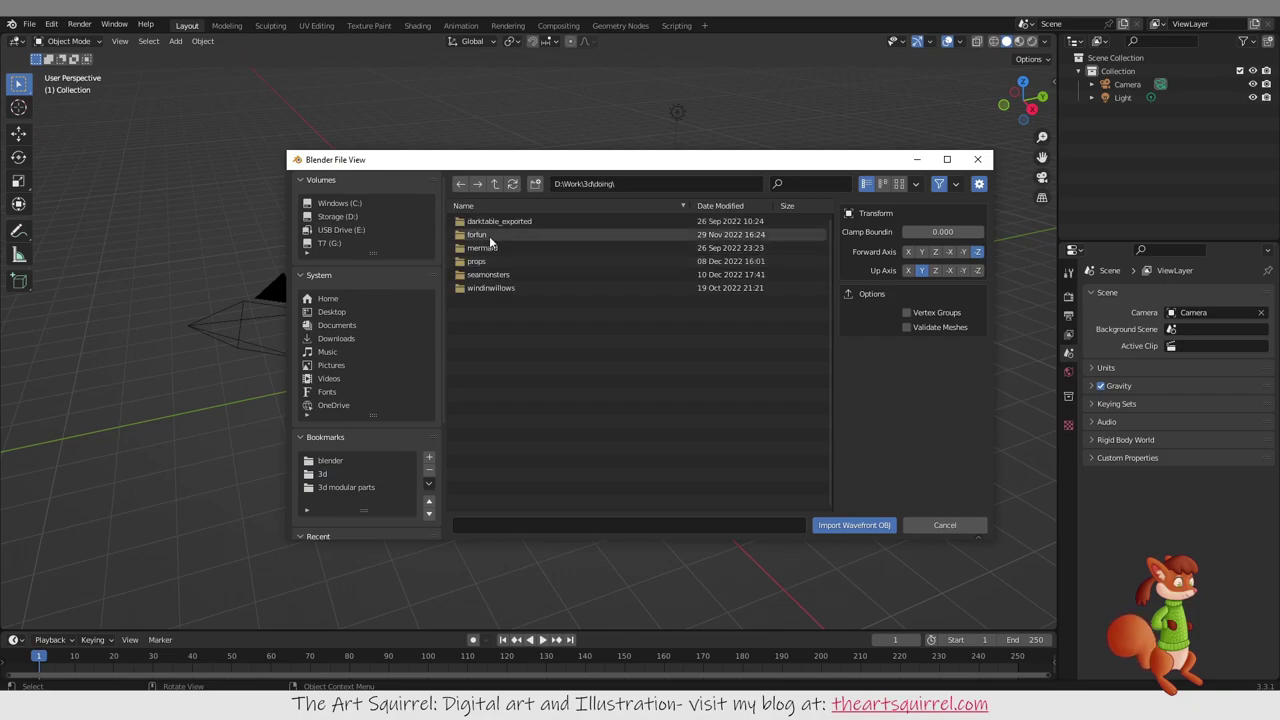
double_click(487, 235)
click(485, 222)
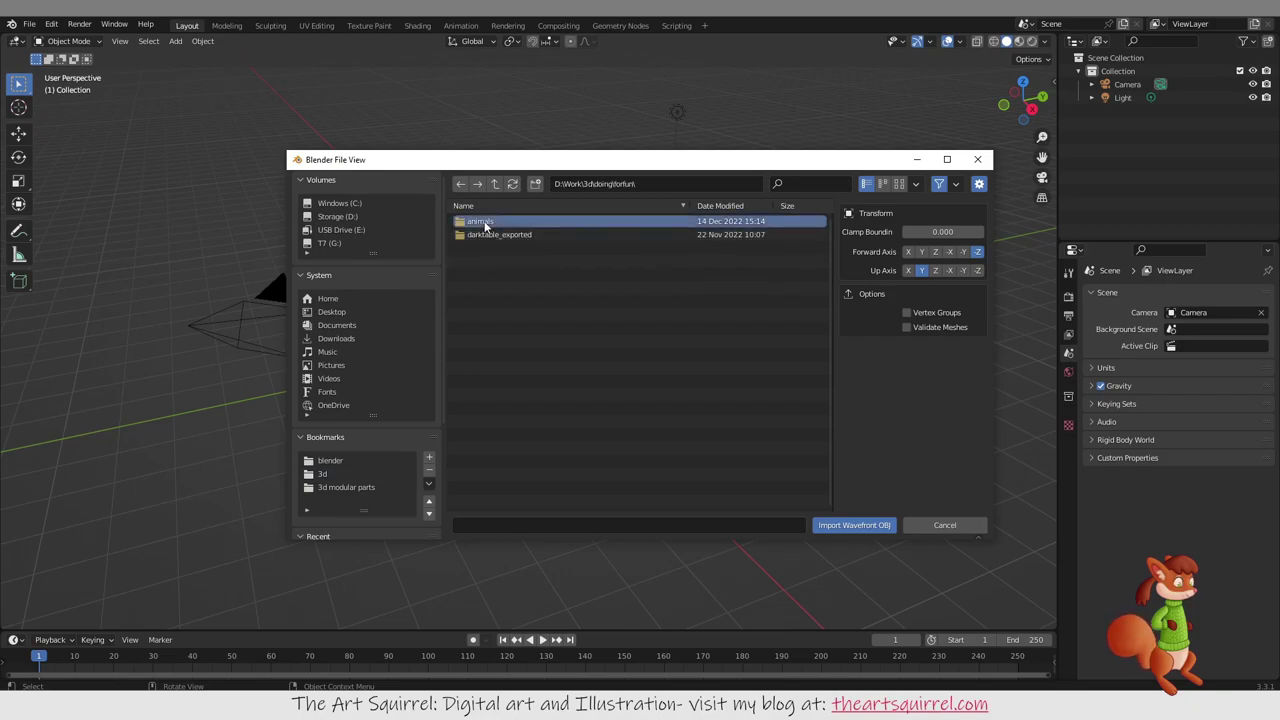
double_click(486, 224)
double_click(483, 222)
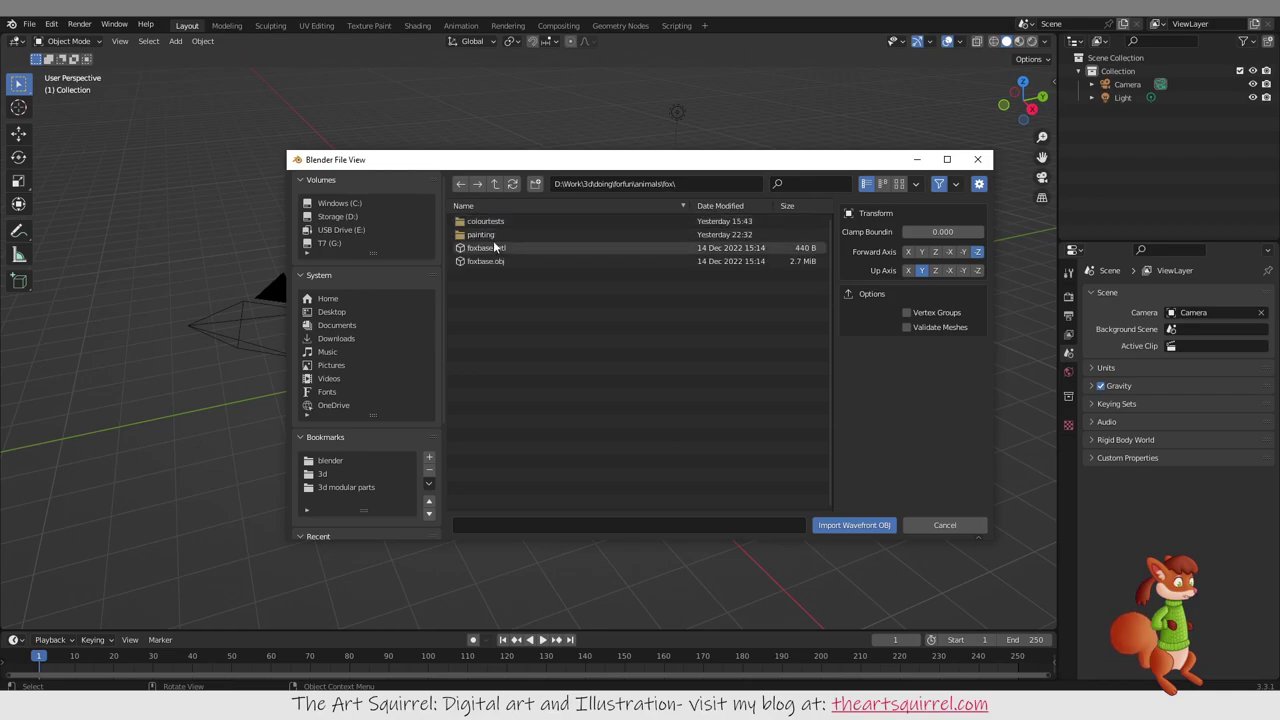
click(489, 261)
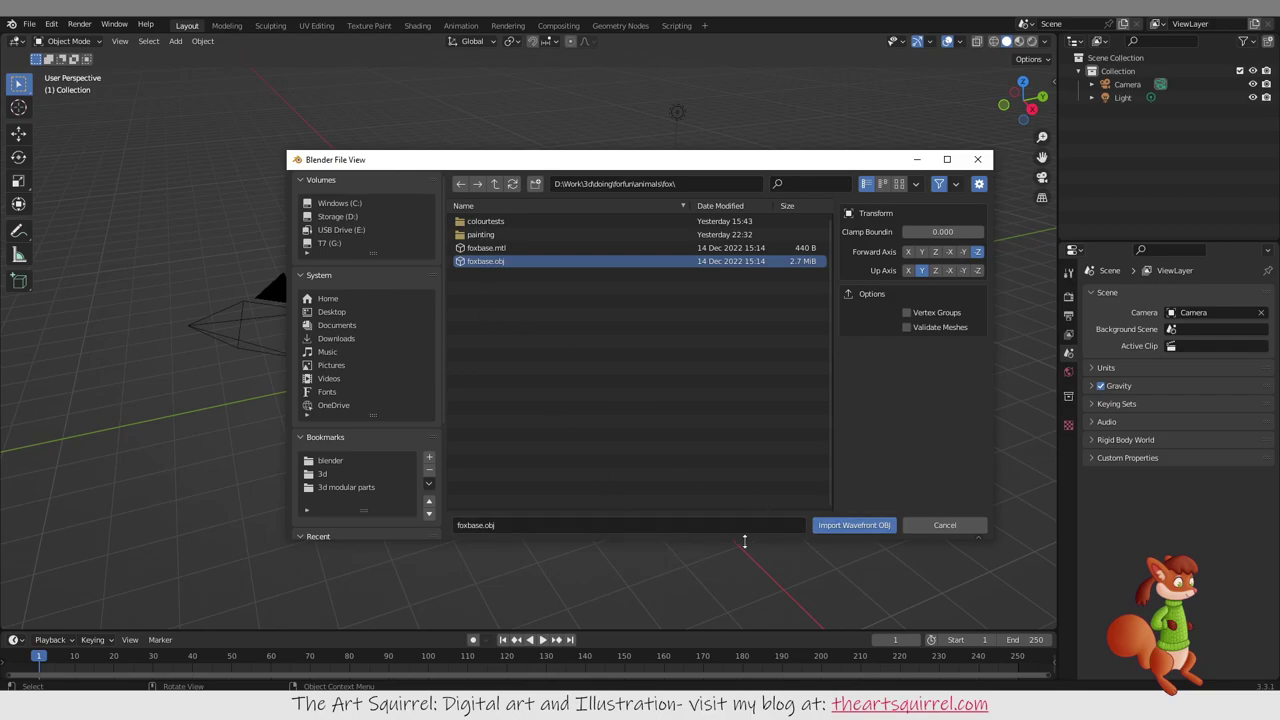
click(877, 525)
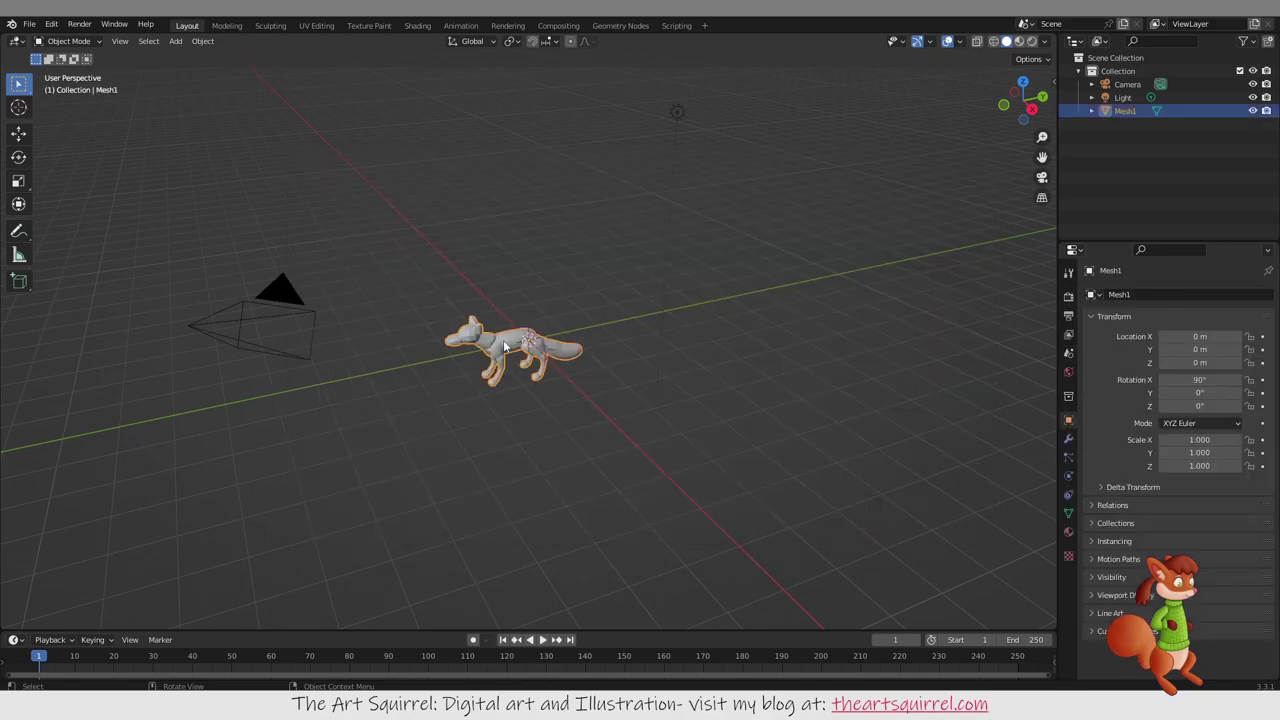
Step: Zoom, orbit and pan around the imported grey fox, then open the Edit menu
scroll(509, 348, up, 6)
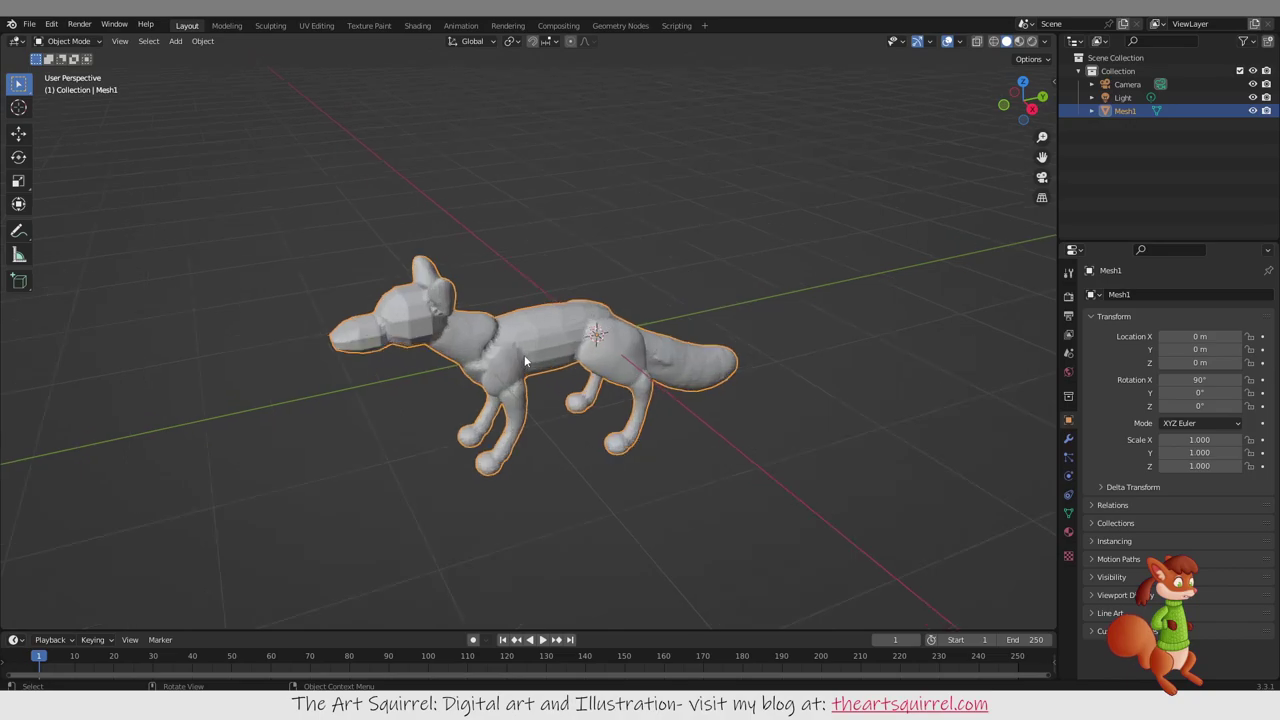
middle_drag(528, 357, 617, 390)
scroll(521, 328, up, 3)
scroll(542, 377, down, 2)
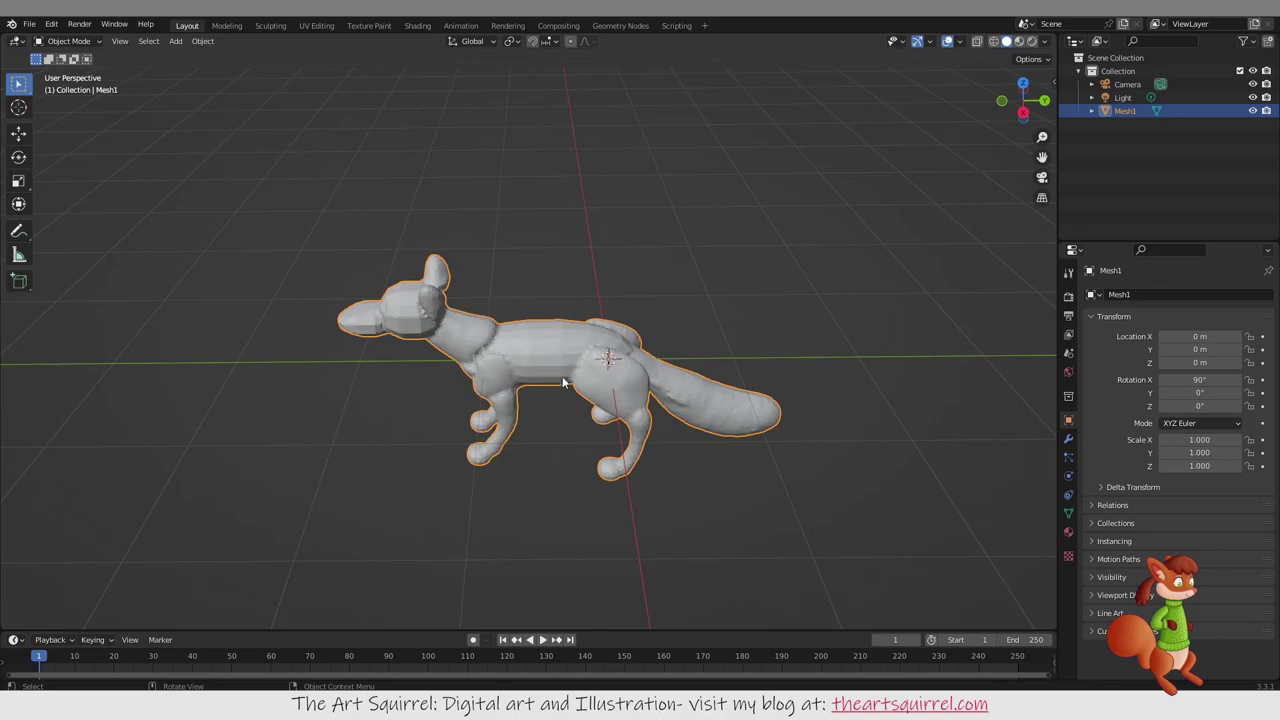
shift+middle_drag(386, 300, 512, 313)
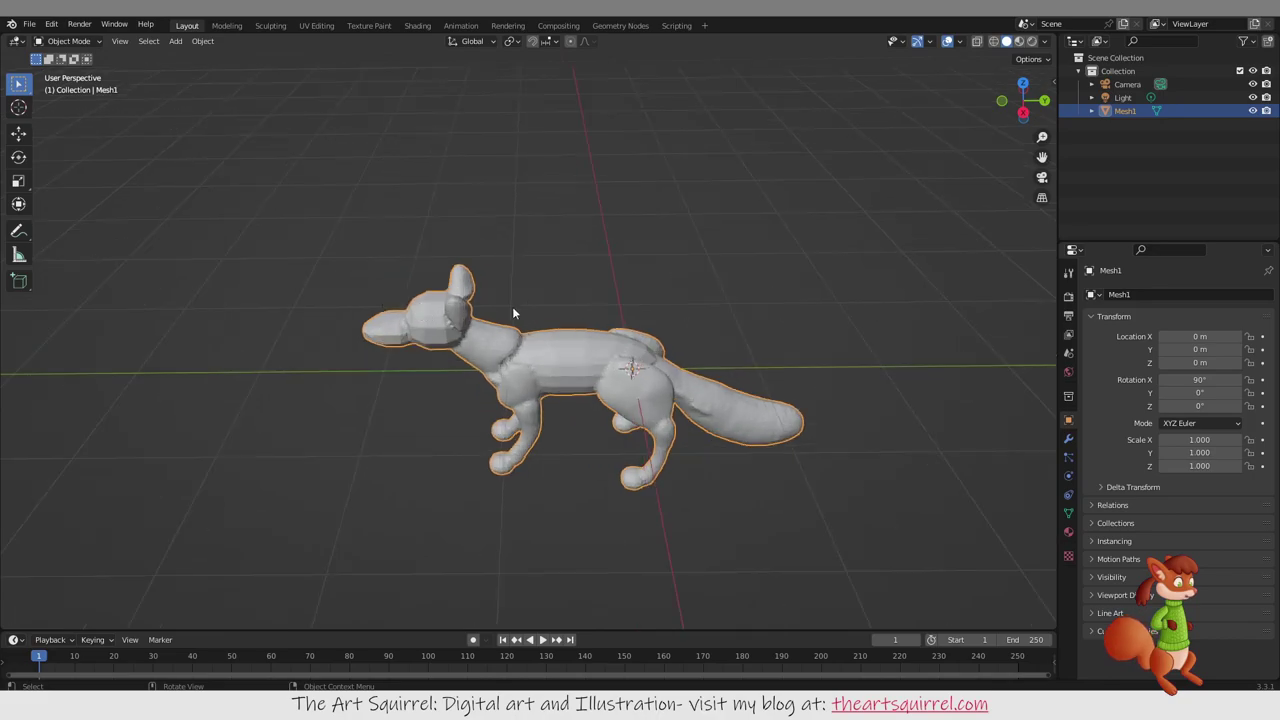
click(51, 23)
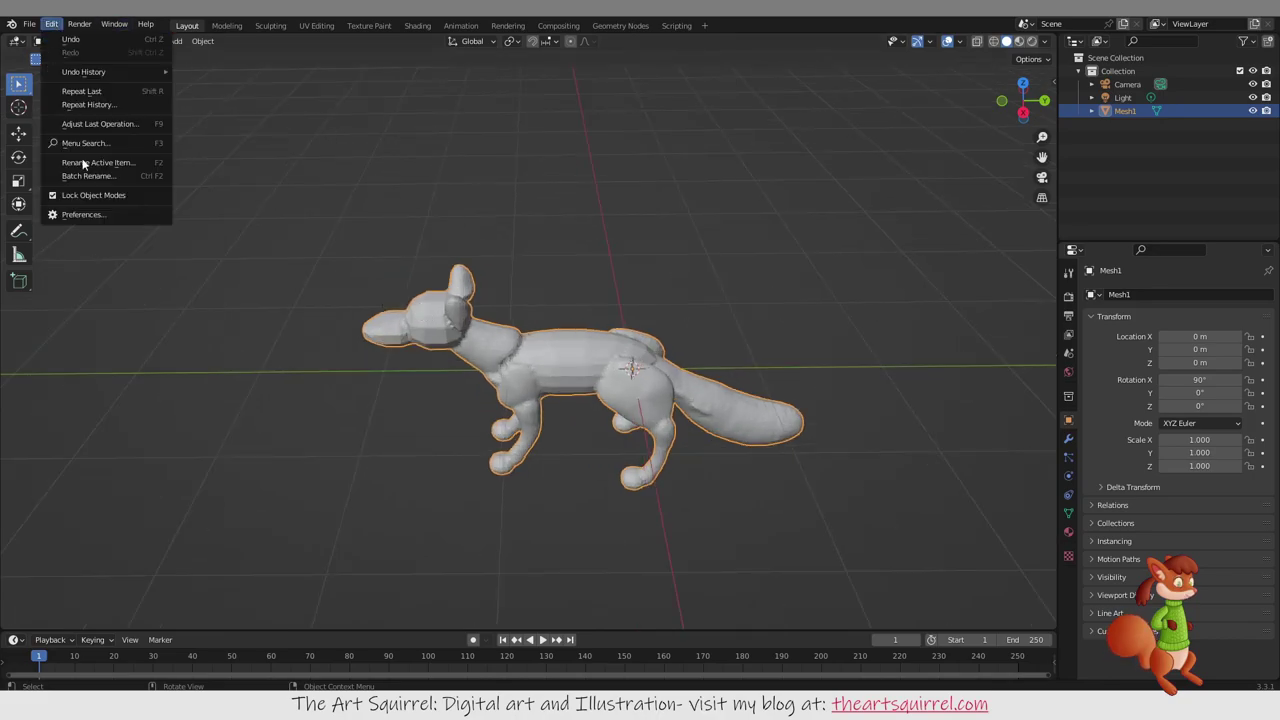
Step: In Preferences > Add-ons, filter by 'rig' and expand Rigging: Rigify to confirm it's enabled
click(111, 212)
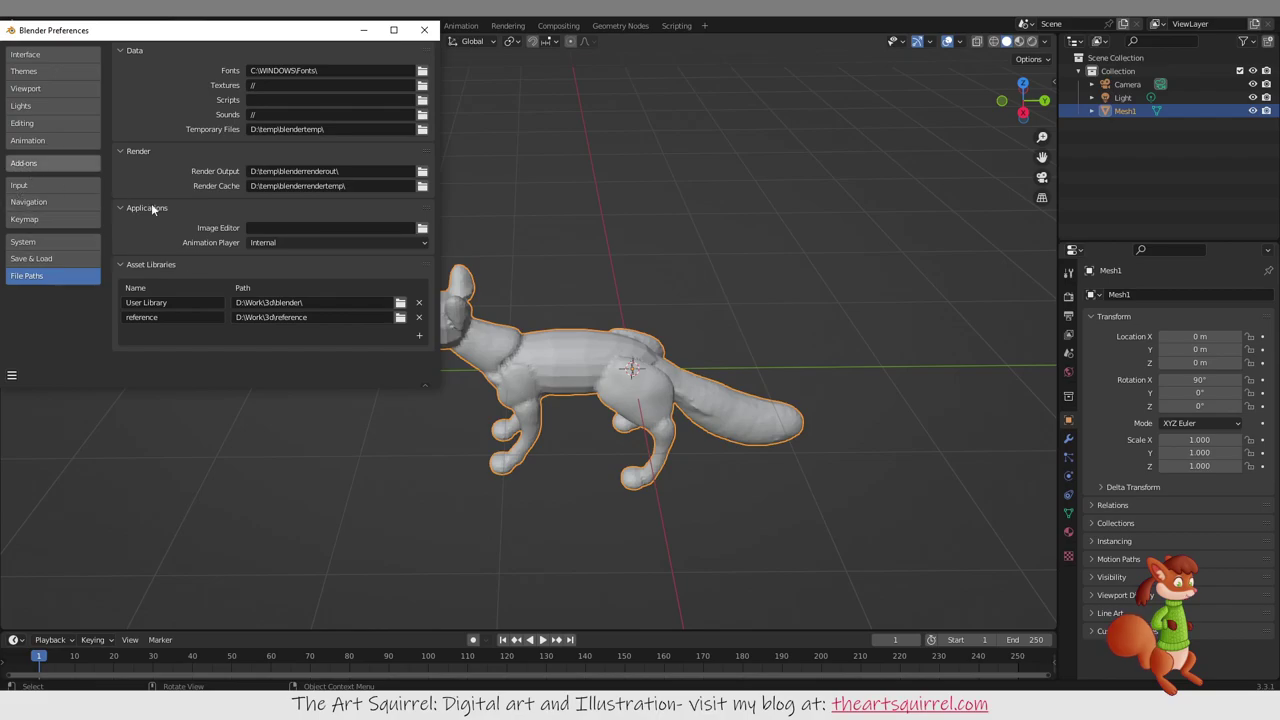
click(70, 163)
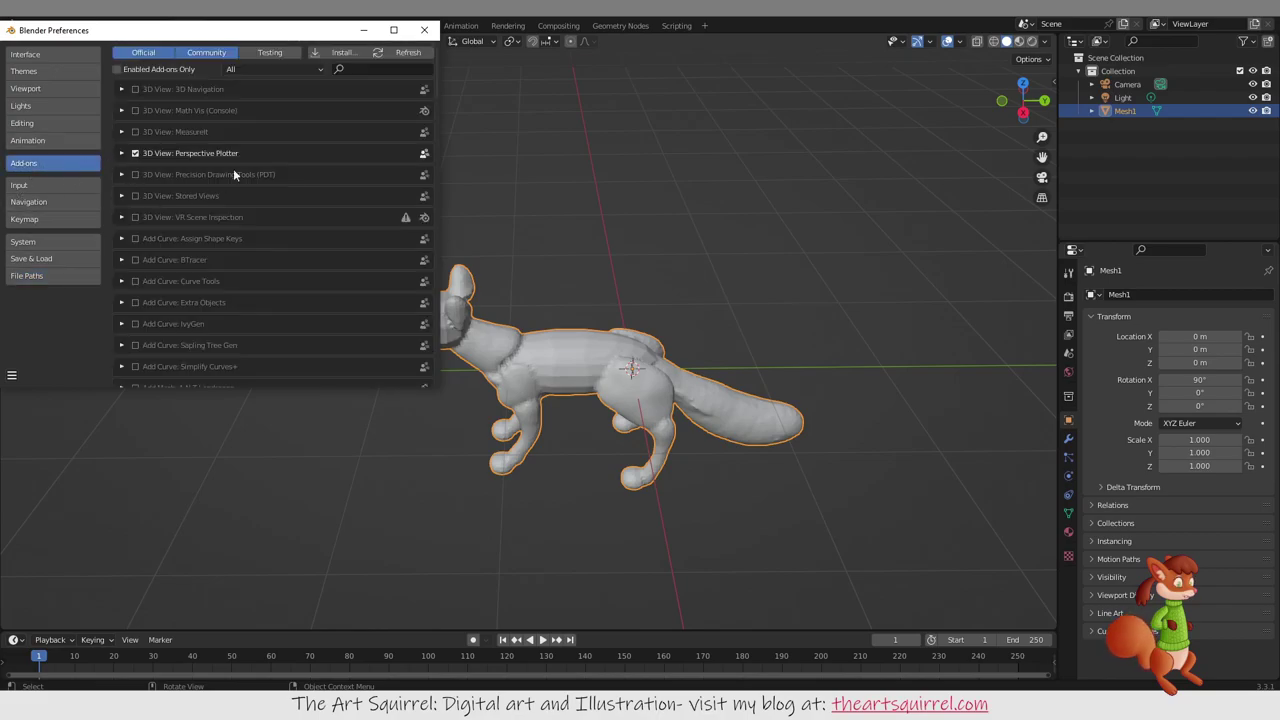
click(356, 69)
text(i)
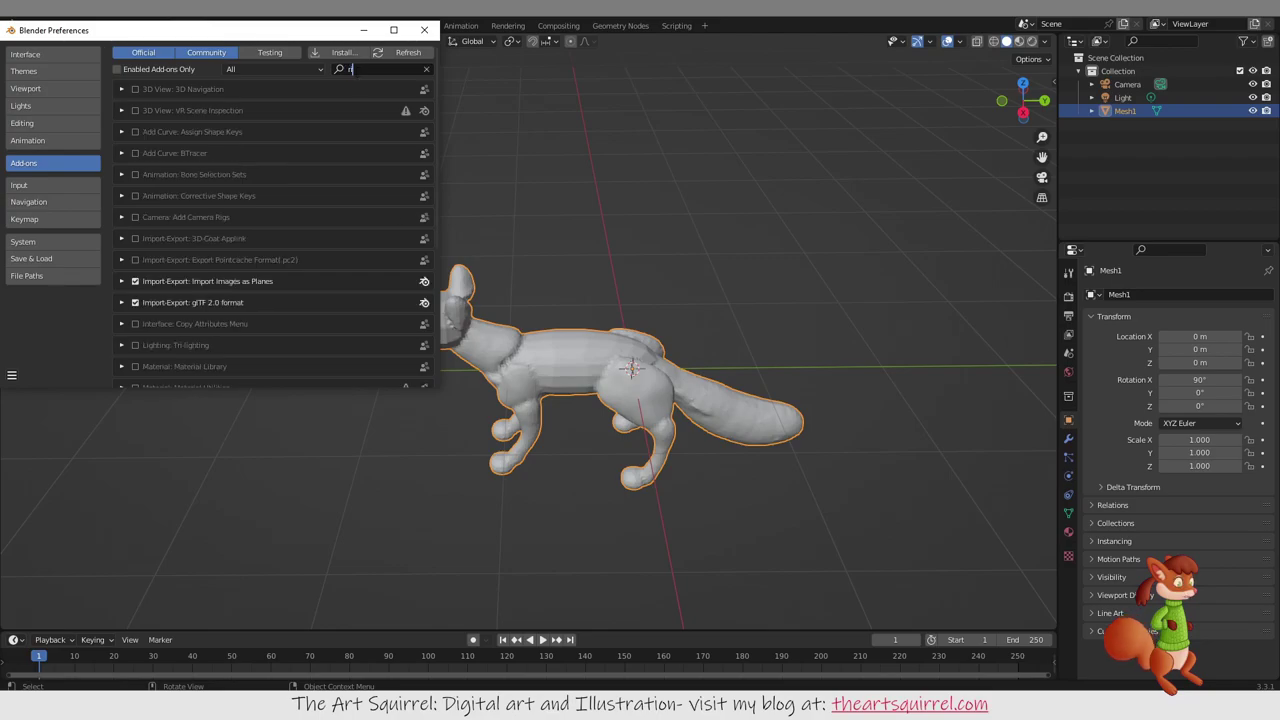
text(ig)
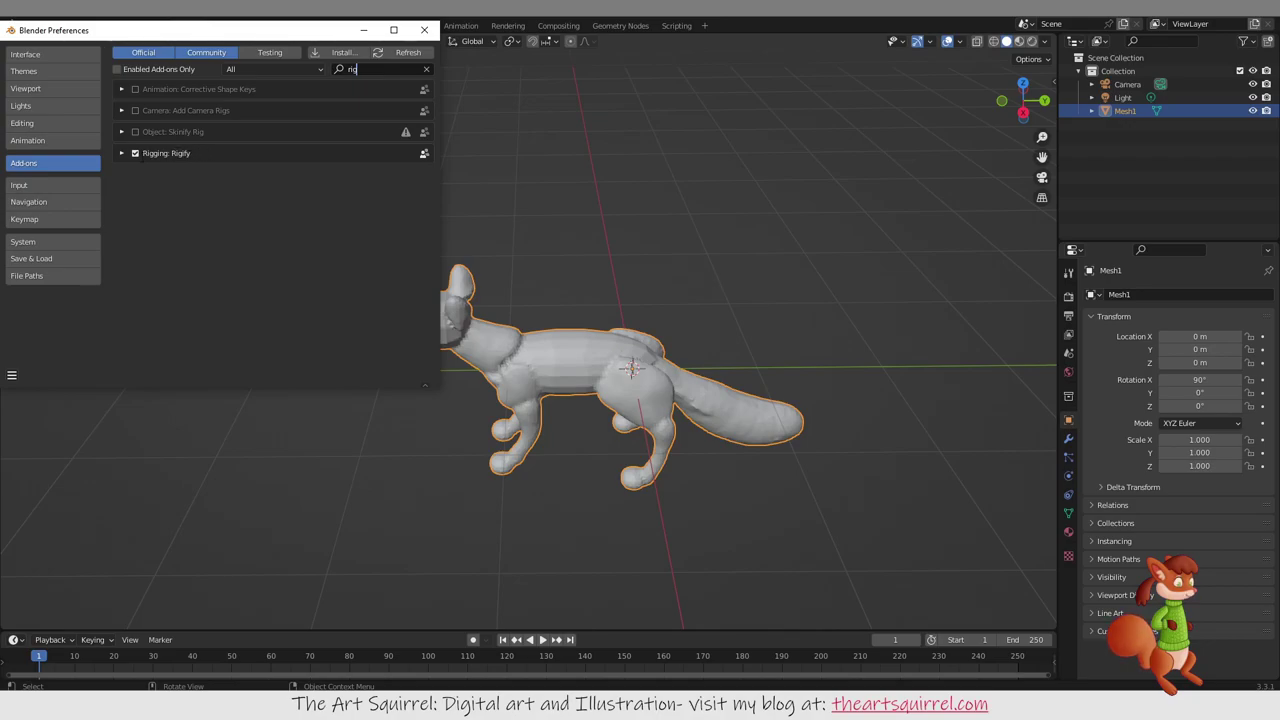
click(121, 153)
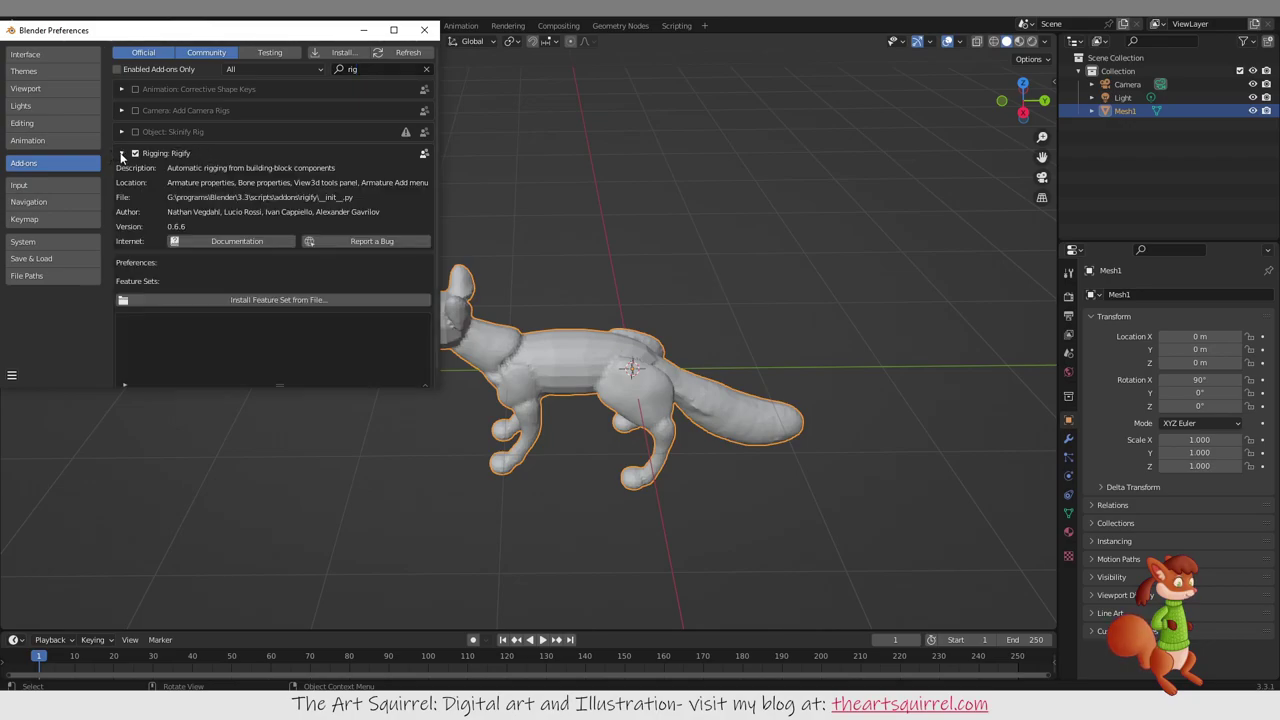
Step: Close Preferences, deselect the fox and add an Armature > Animals > Wolf (Meta-Rig)
click(424, 30)
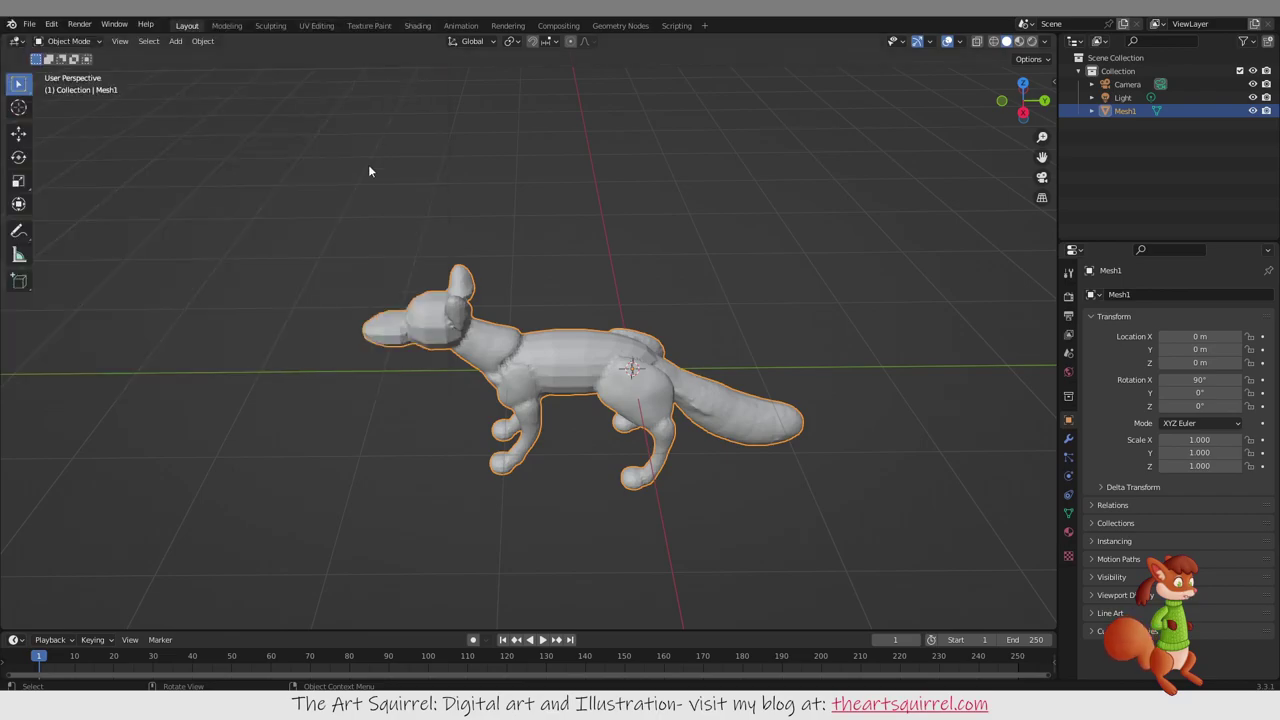
click(558, 301)
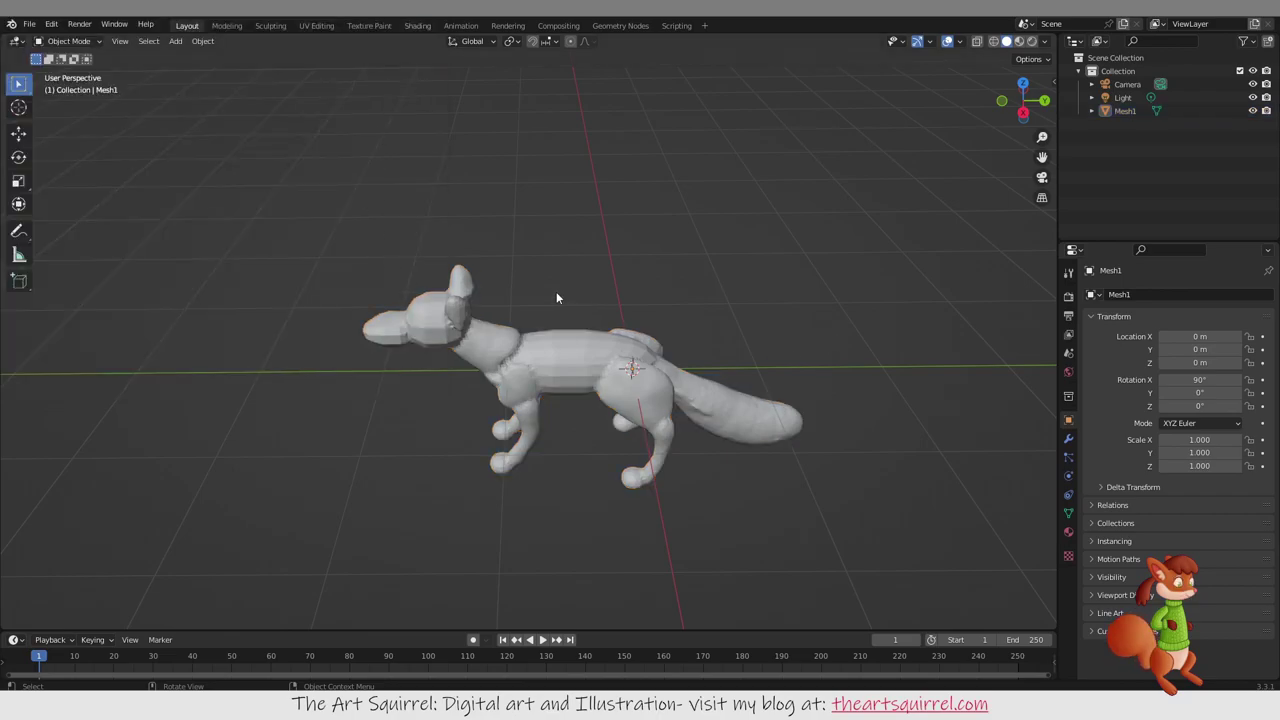
key(shift+a)
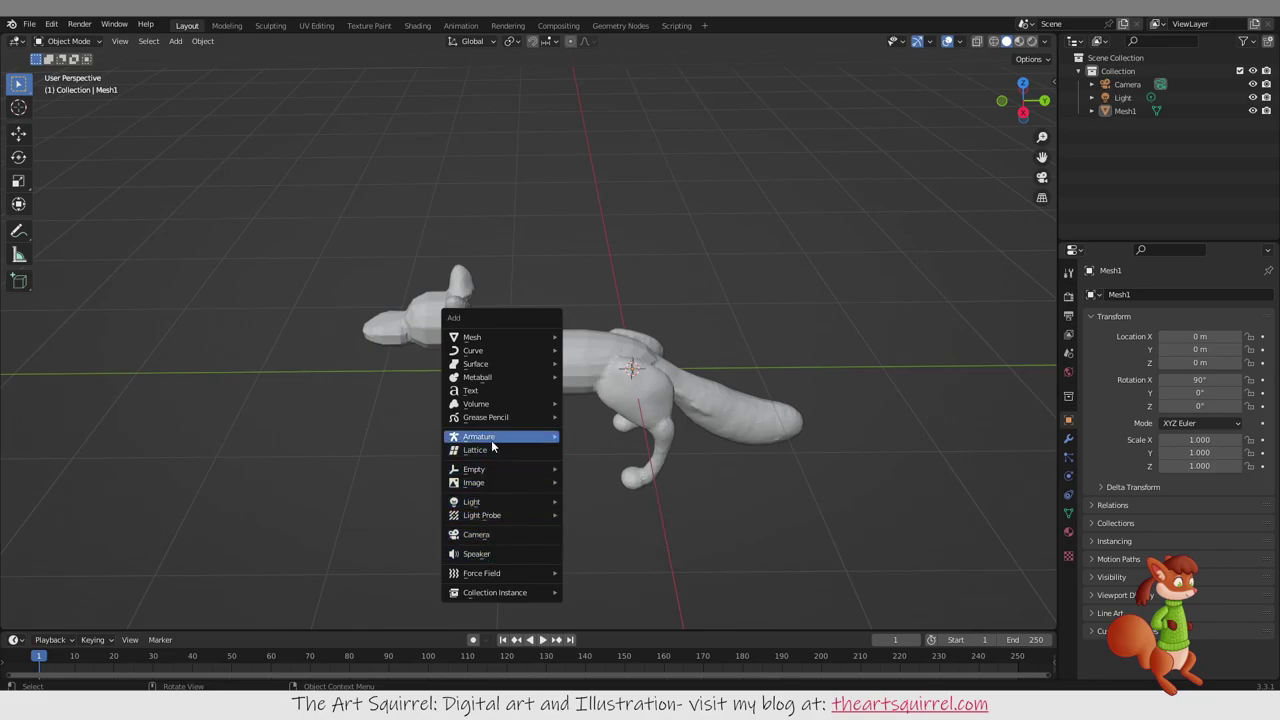
mouse_move(494, 441)
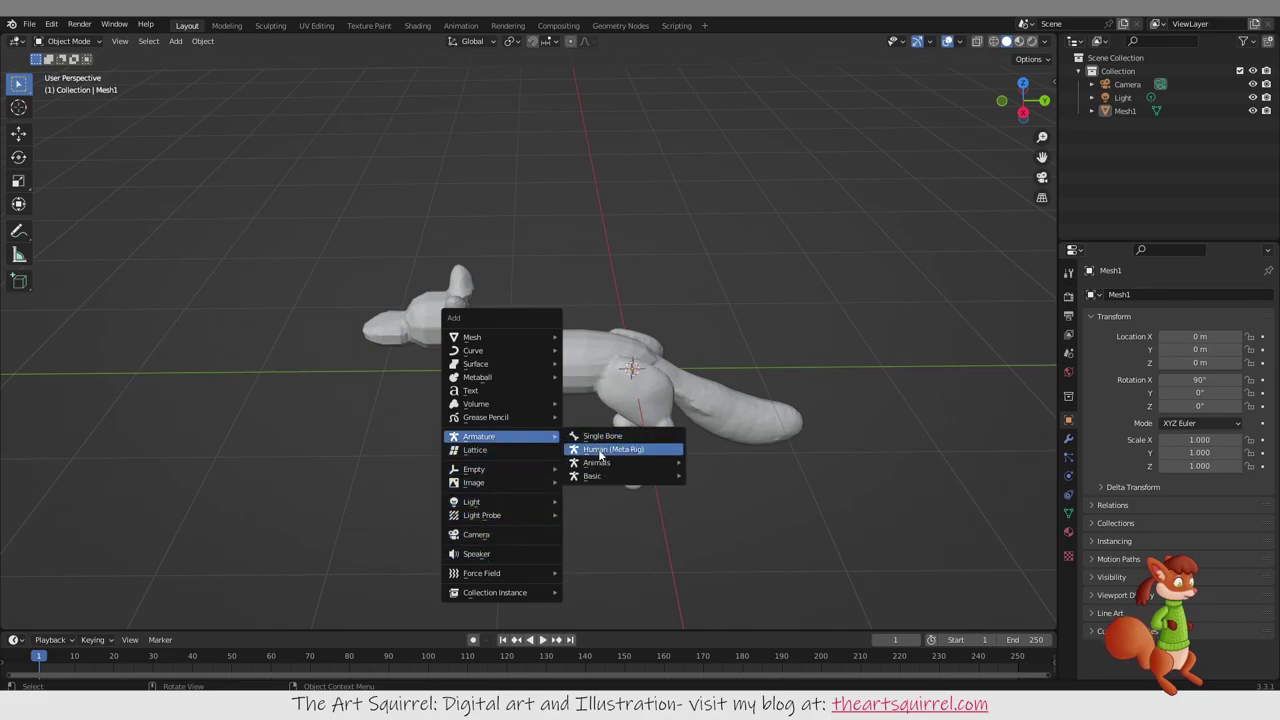
mouse_move(598, 464)
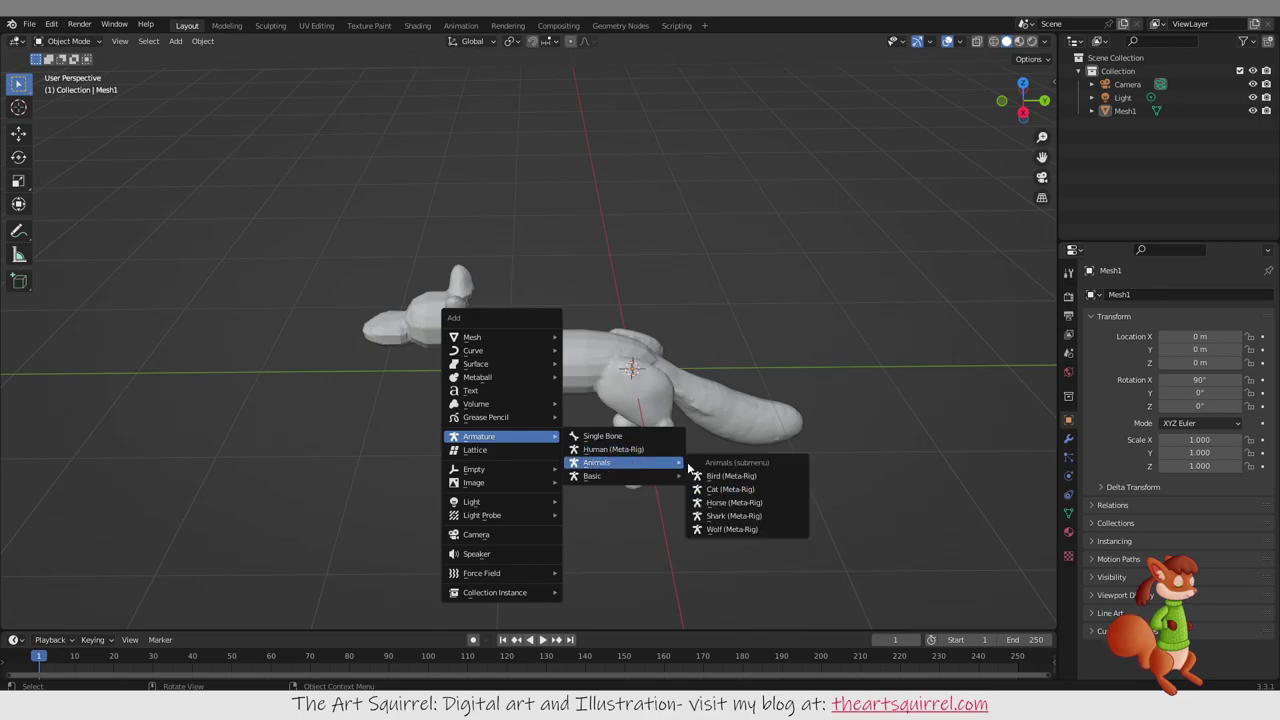
click(716, 529)
middle_drag(718, 529, 557, 338)
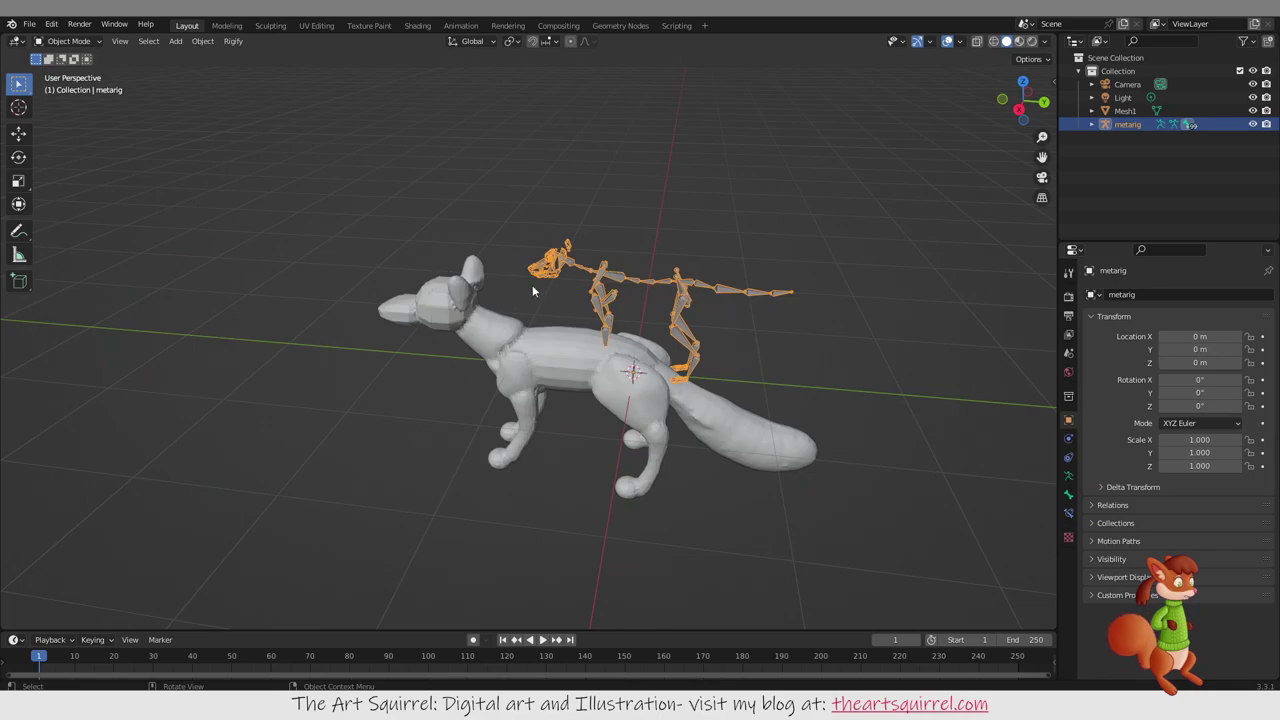
Step: Inspect the rig, select the fox mesh, and open the first File > Open Recent scene
middle_drag(485, 307, 642, 293)
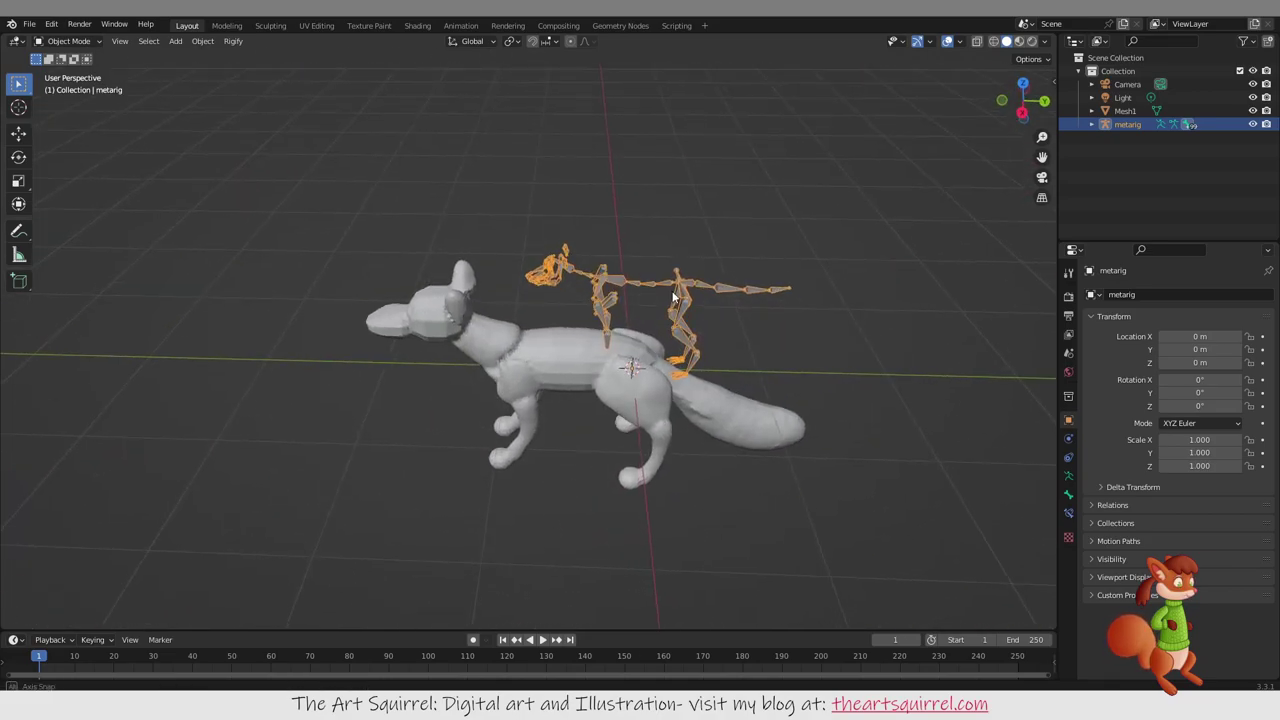
click(565, 354)
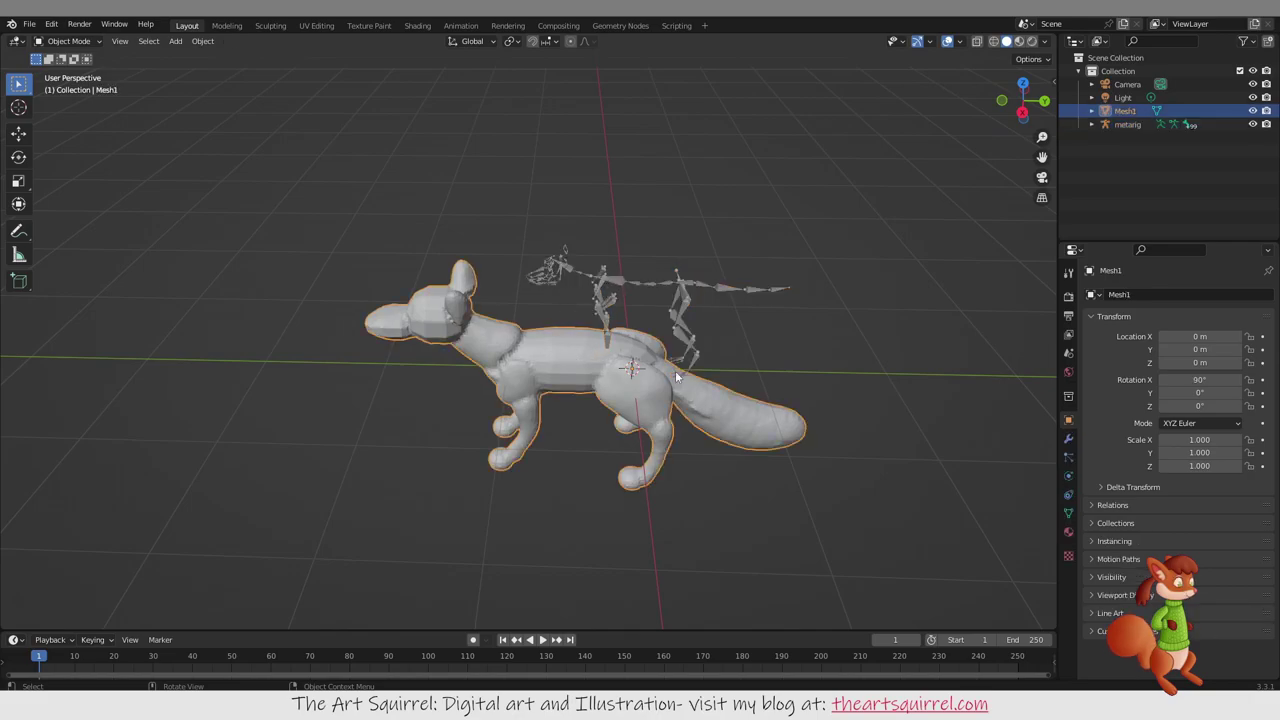
middle_drag(632, 370, 707, 395)
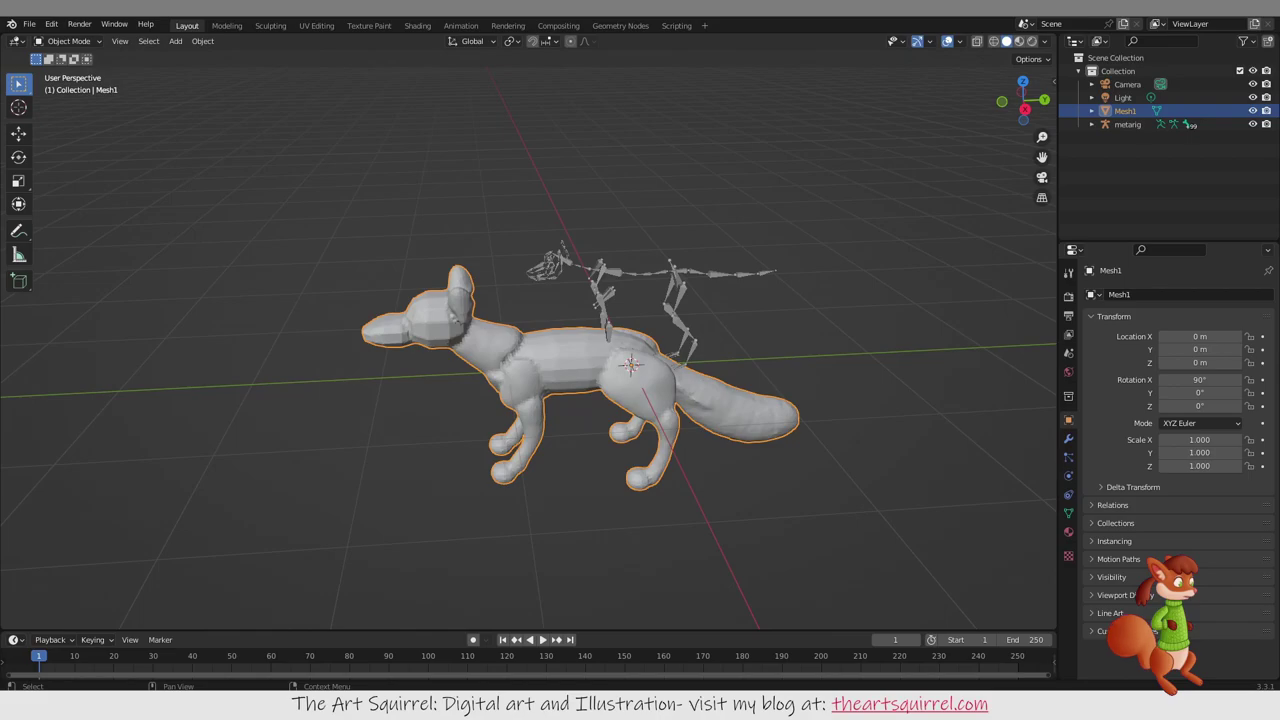
click(29, 23)
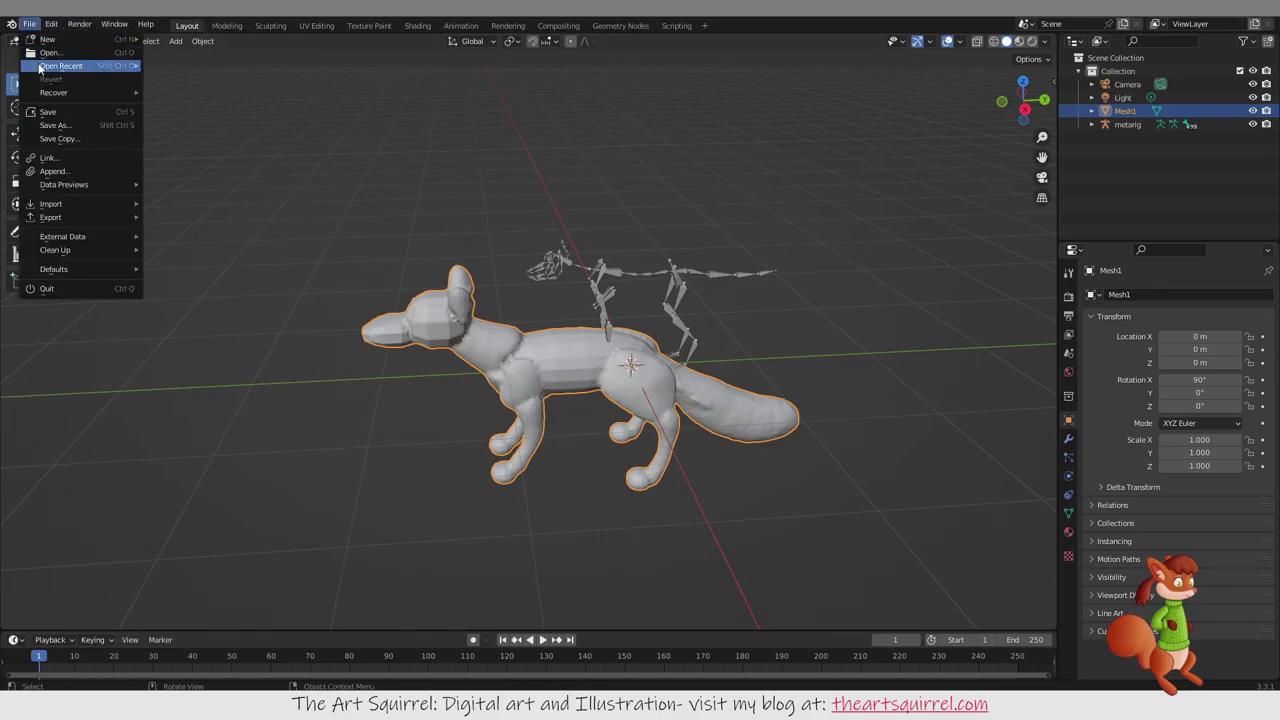
Step: Open the recent snowy forest scene file, discarding the unsaved rig work
mouse_move(76, 66)
click(159, 66)
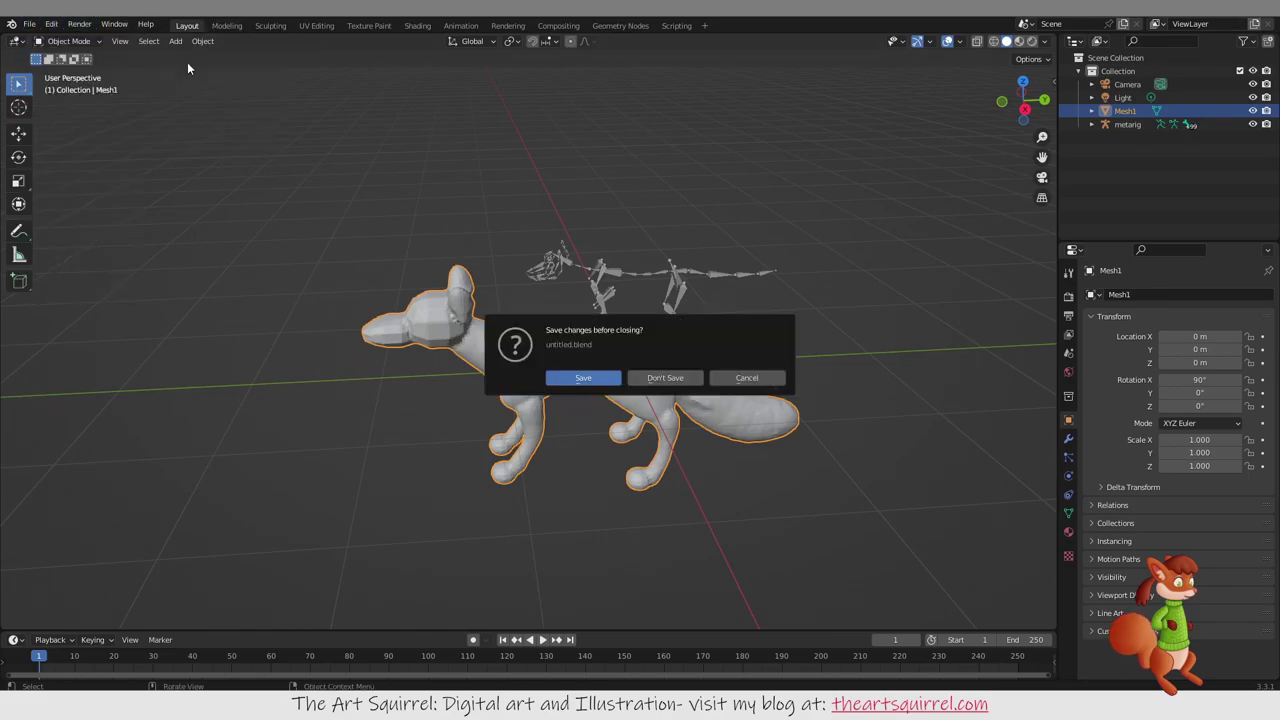
click(663, 376)
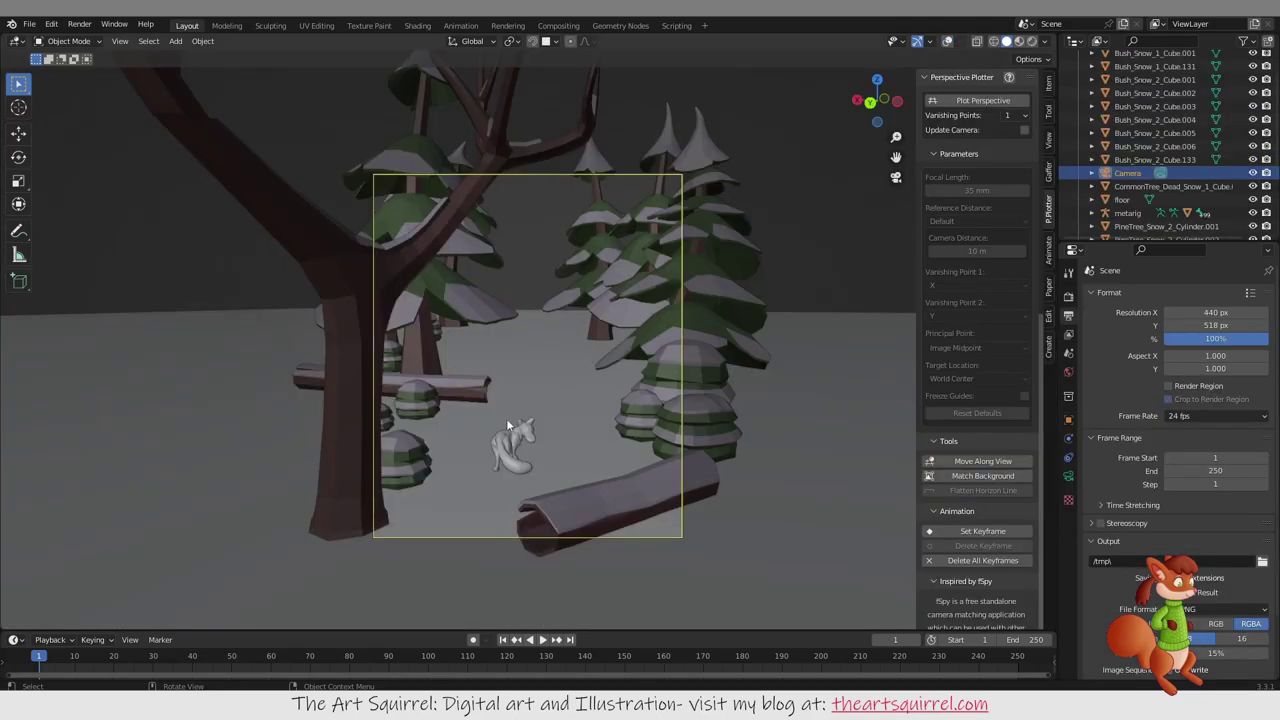
Step: Show the Dynamic sky settings, turn viewport overlays back on, and select the fox model
middle_drag(672, 418, 758, 443)
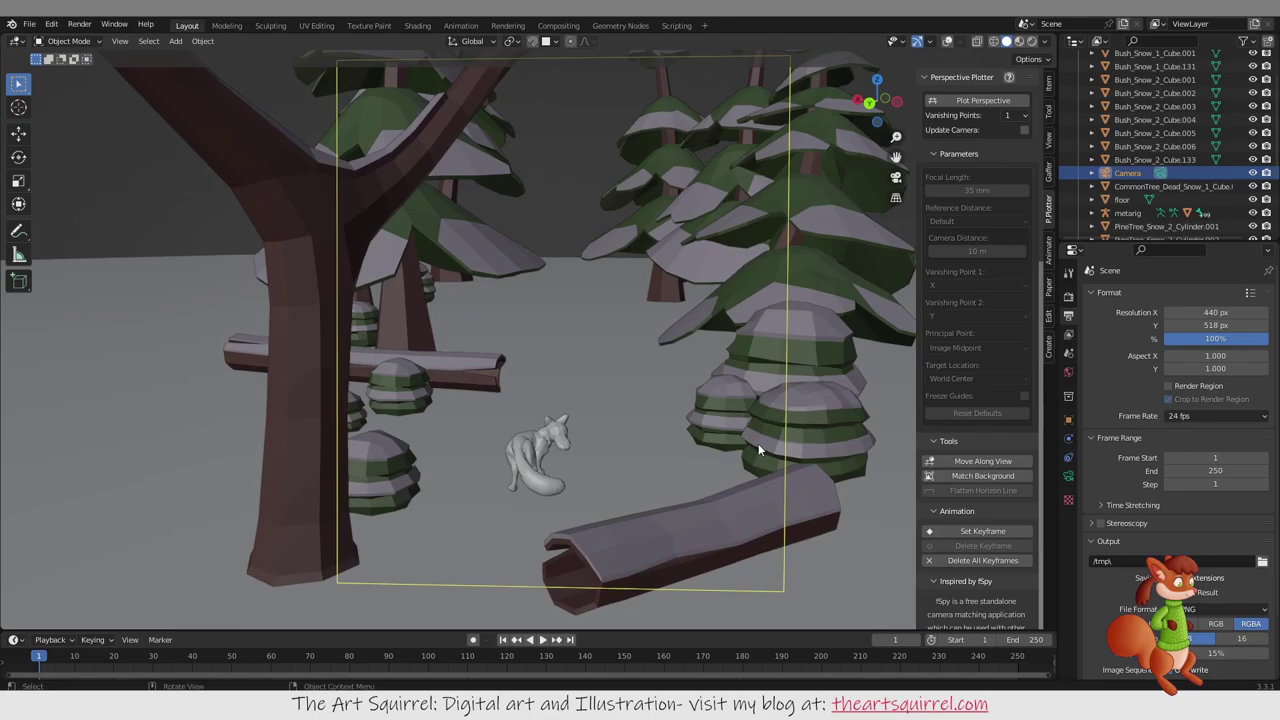
click(303, 470)
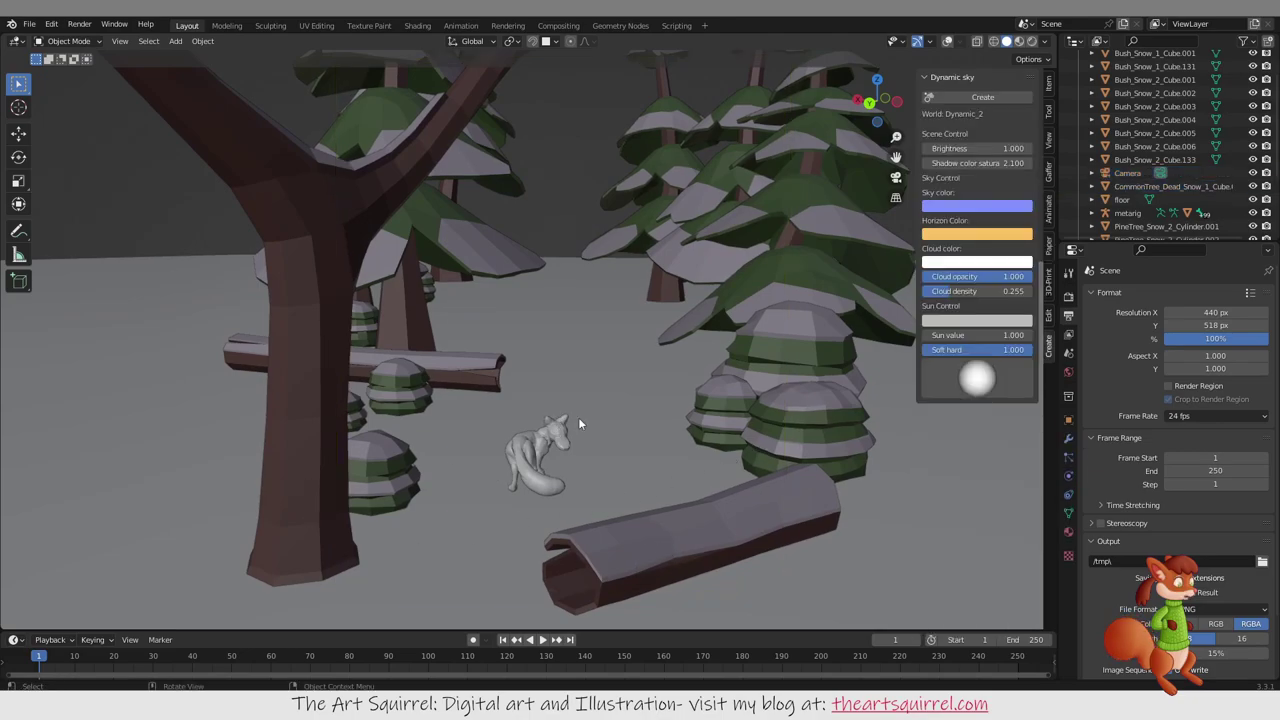
click(948, 42)
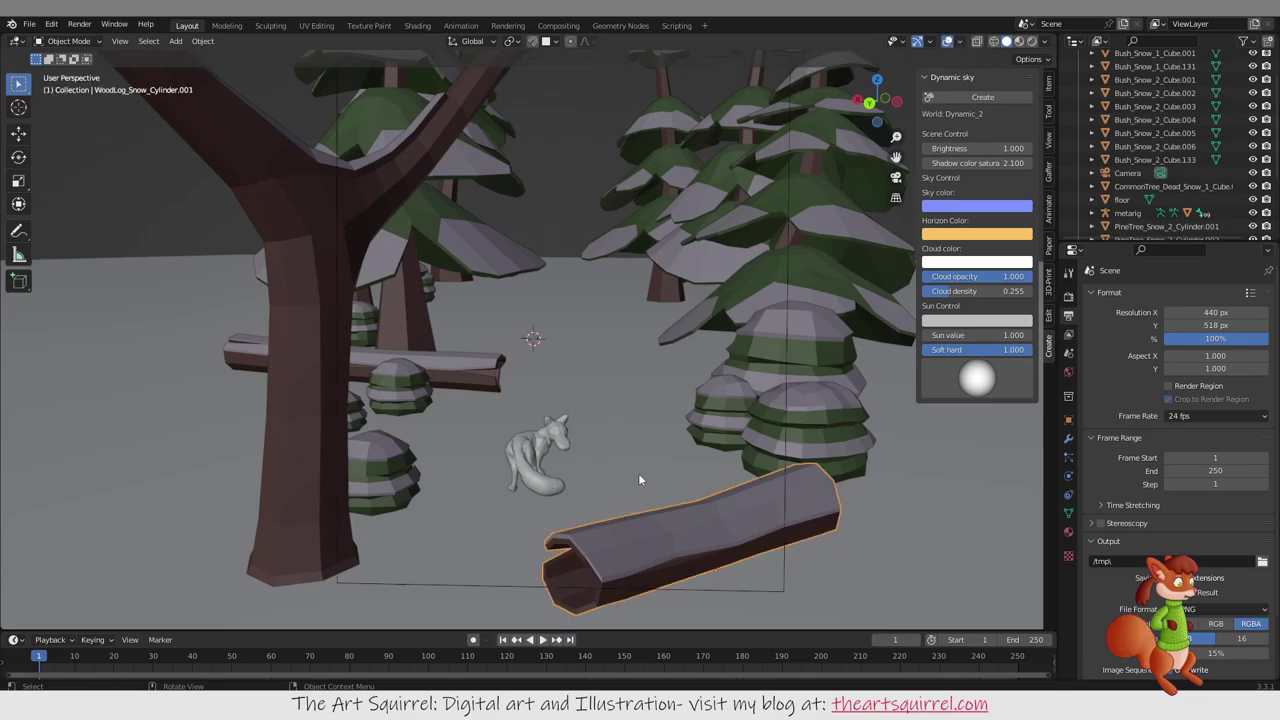
click(511, 457)
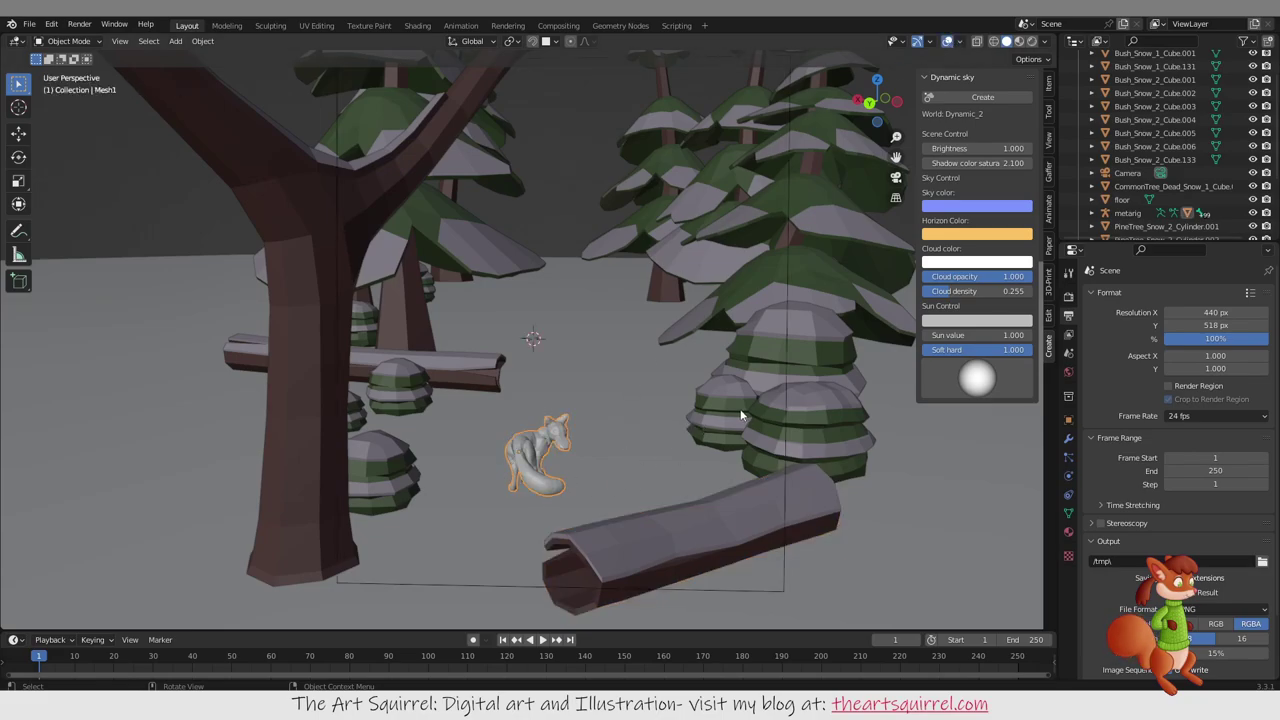
middle_drag(530, 231, 712, 277)
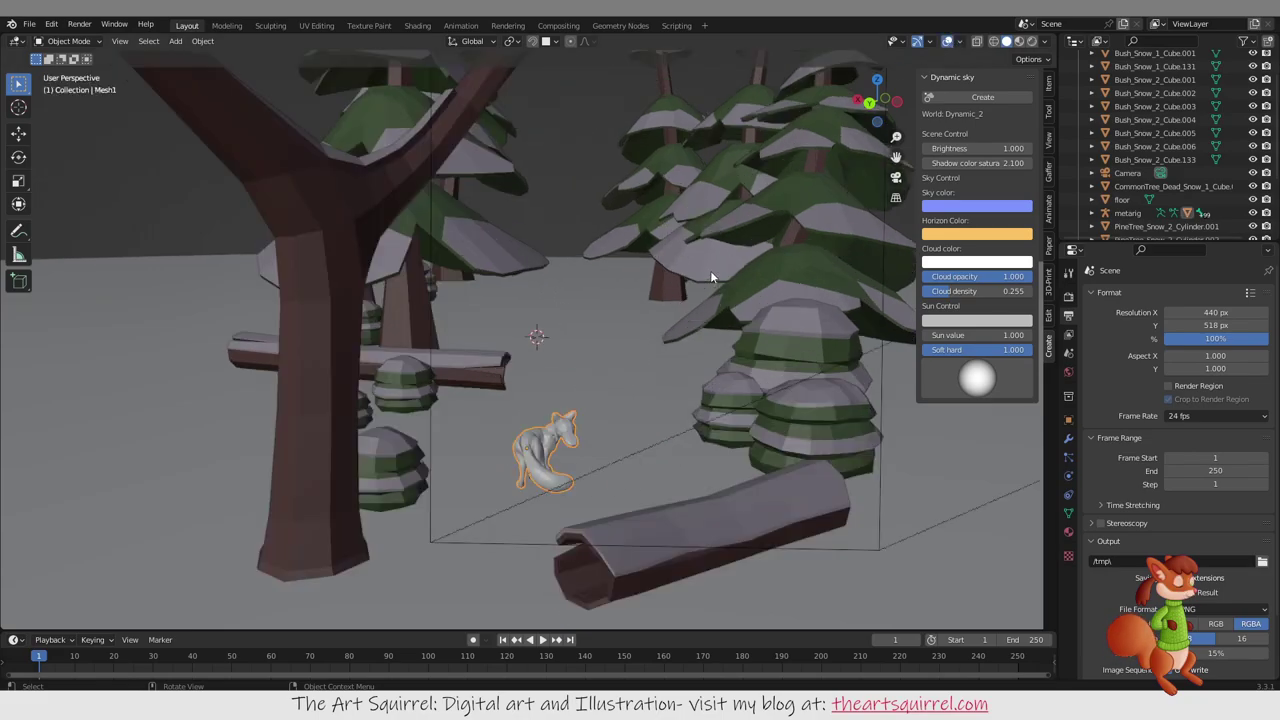
Step: Look through the scene camera with Numpad 0 and select the Camera in the Outliner and viewport
key(KP_0)
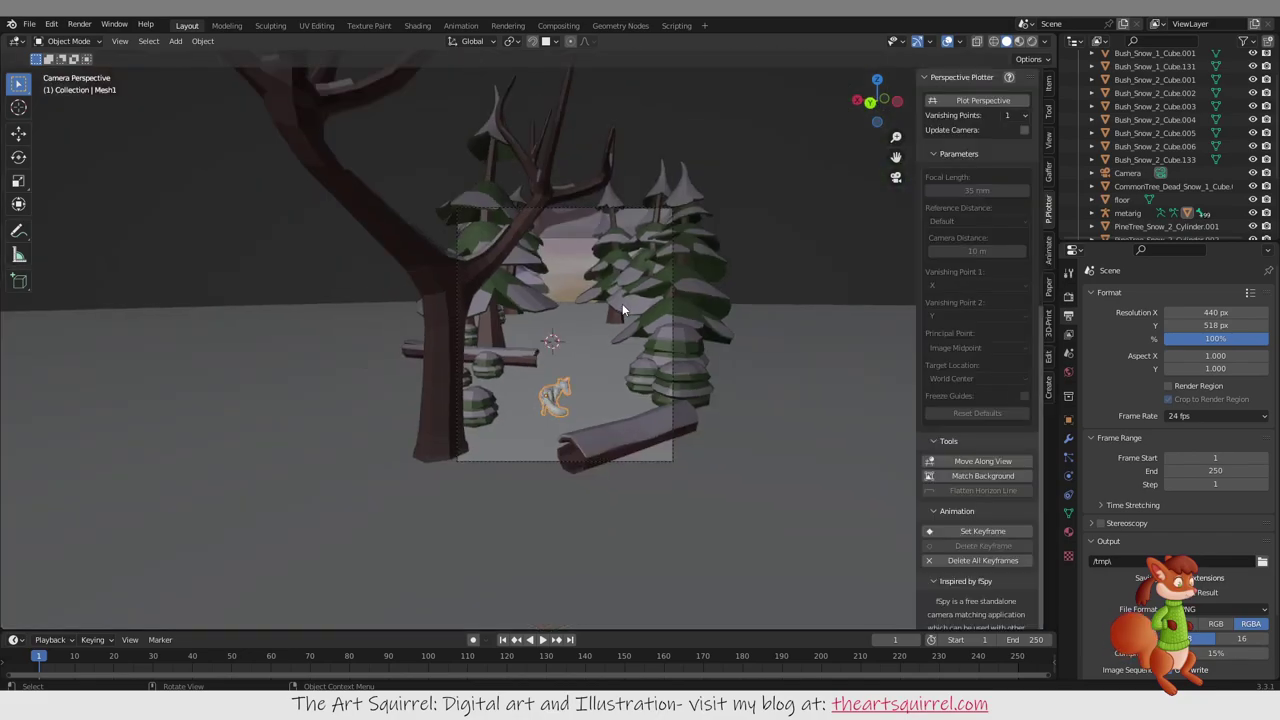
scroll(618, 303, up, 2)
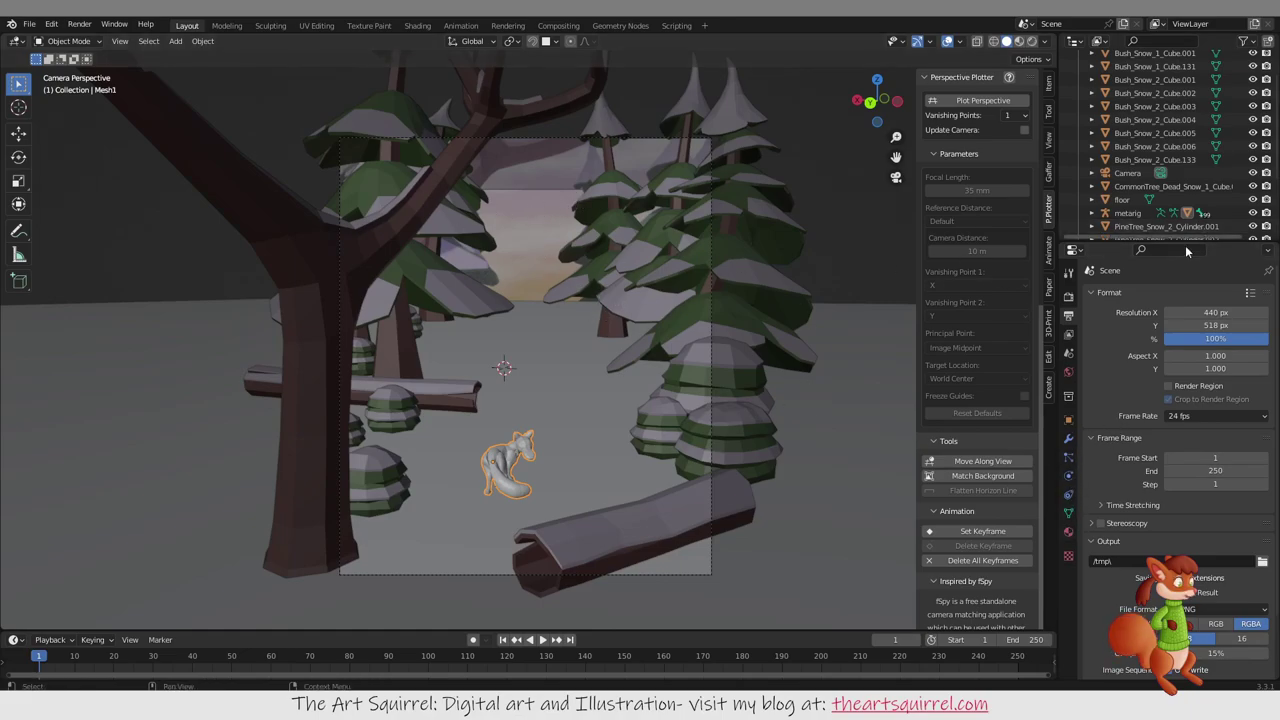
click(1127, 174)
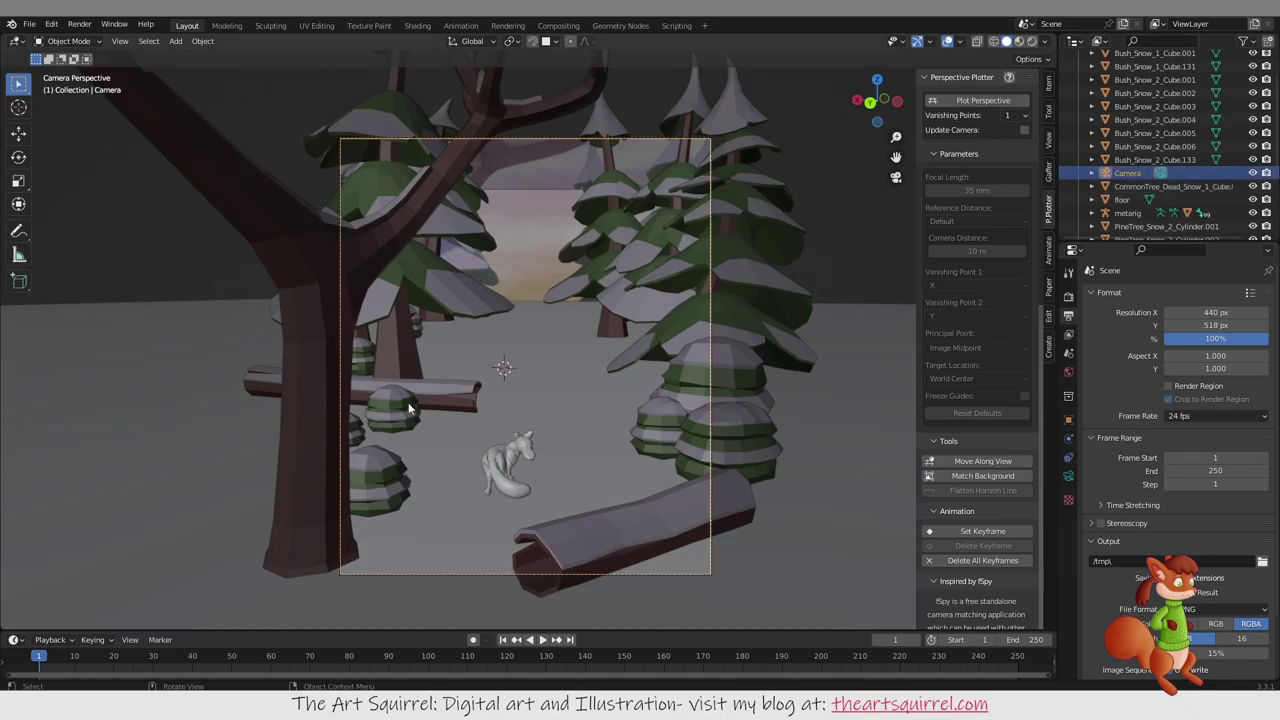
click(341, 168)
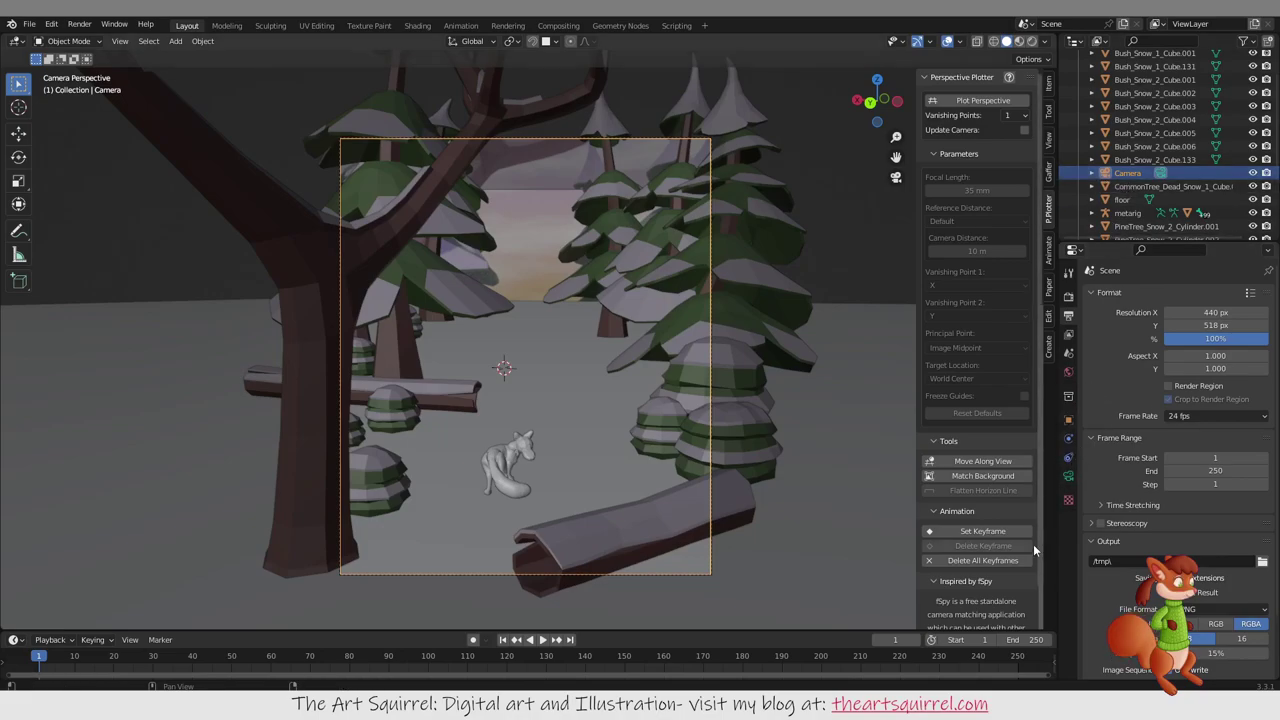
Step: Enable the camera's Background Images and review its opacity, depth and frame method settings
click(1069, 482)
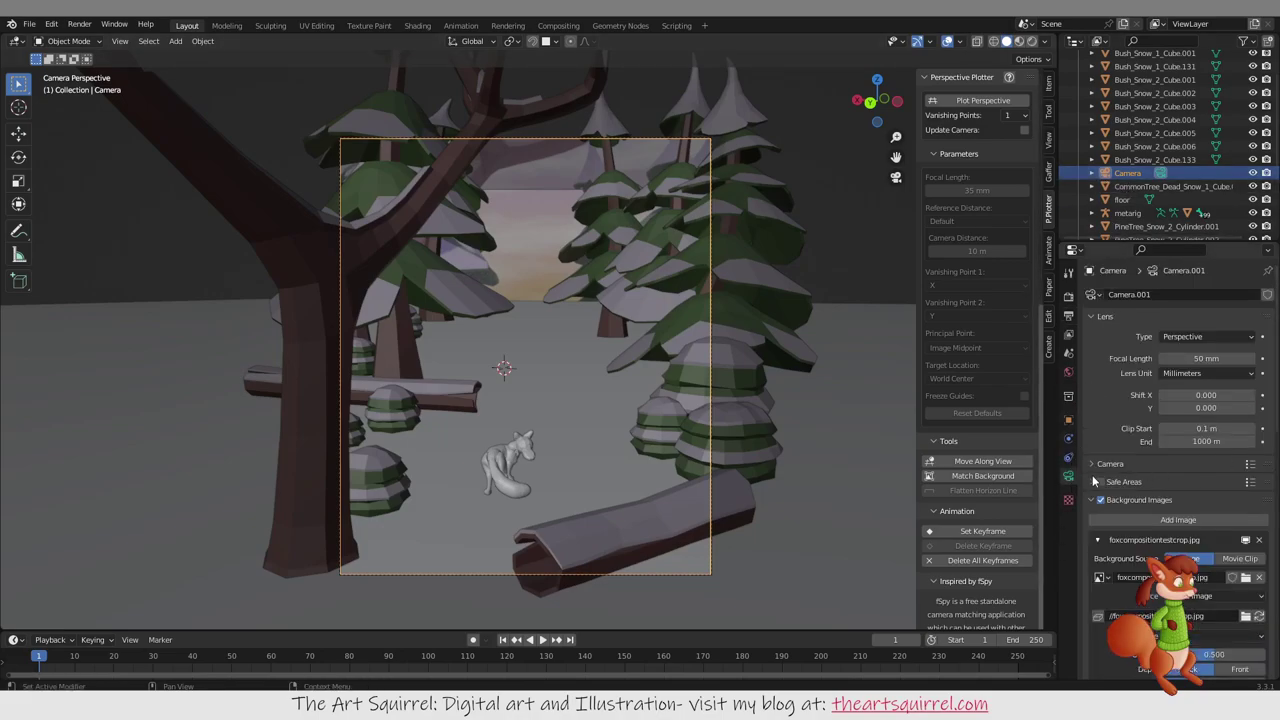
click(1100, 499)
scroll(1147, 481, down, 2)
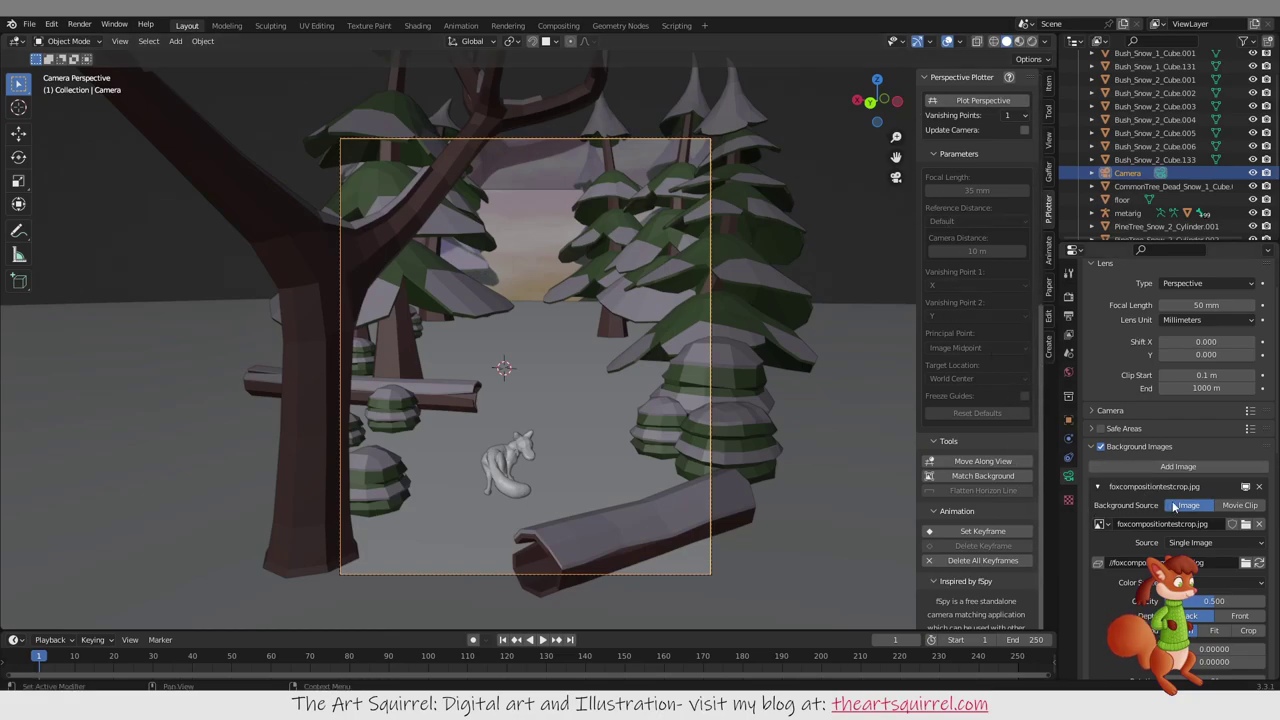
scroll(1176, 506, down, 2)
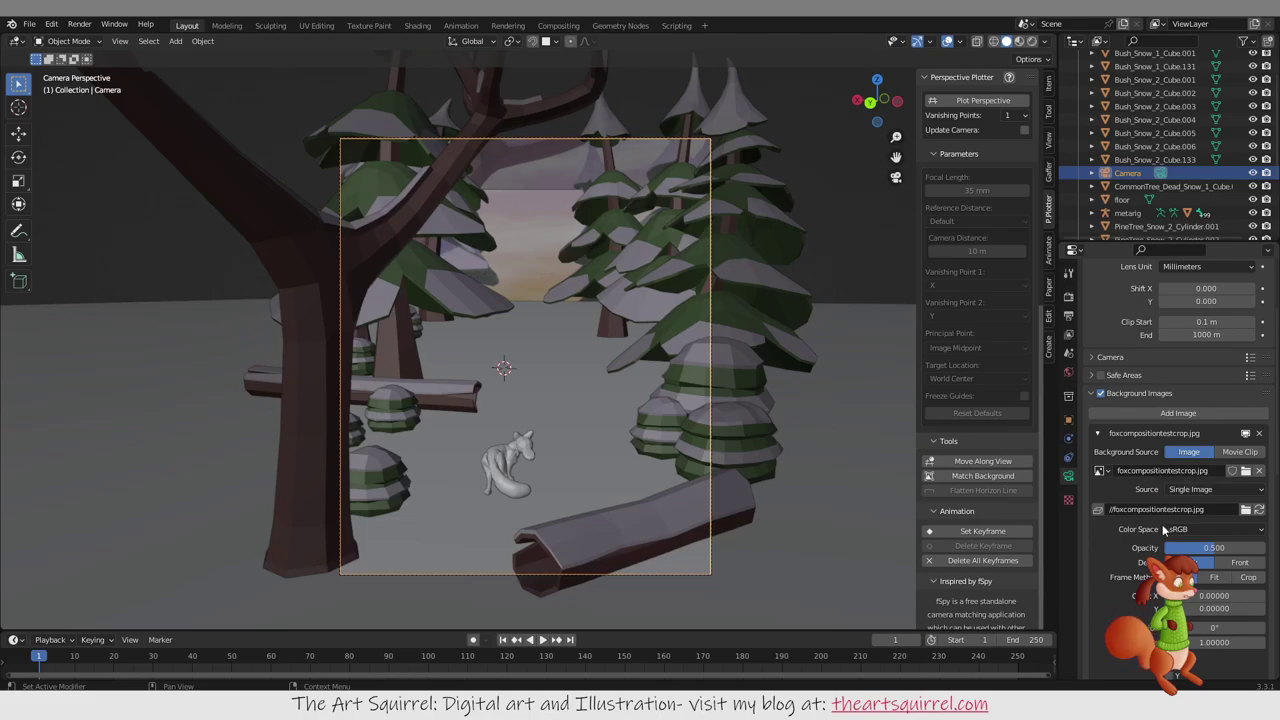
scroll(1163, 533, down, 1)
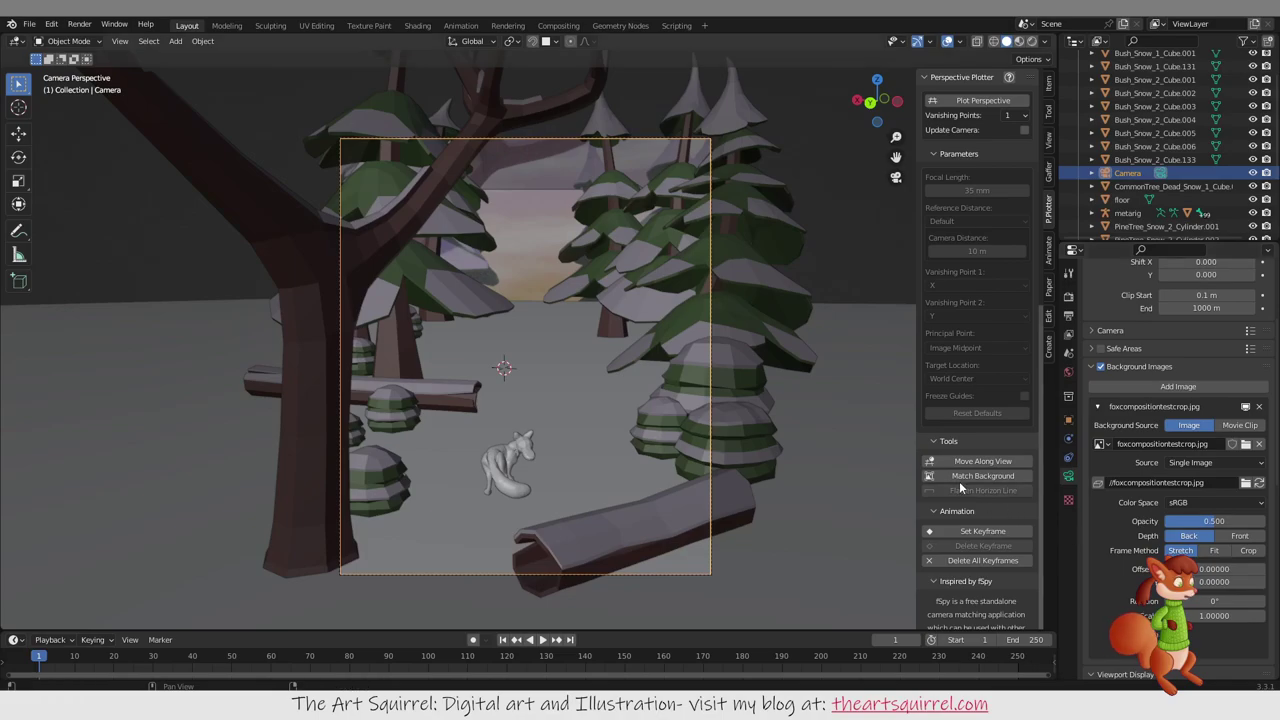
scroll(959, 484, down, 2)
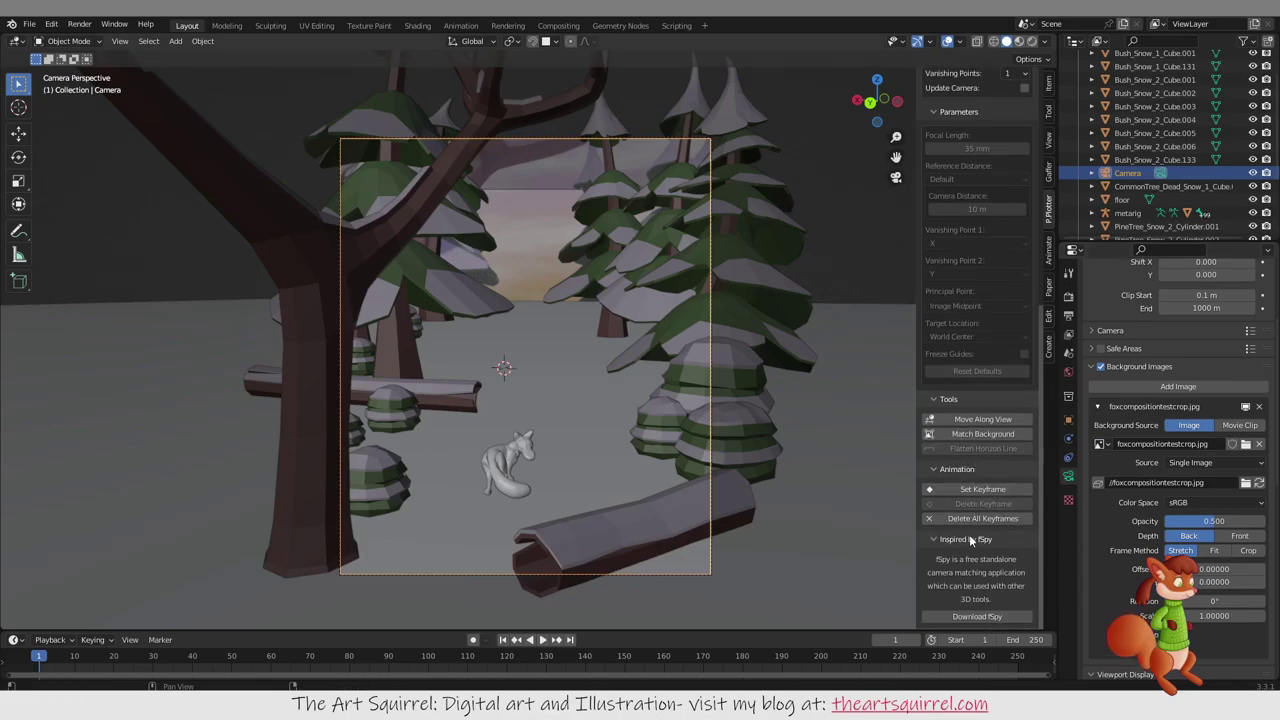
scroll(969, 538, up, 2)
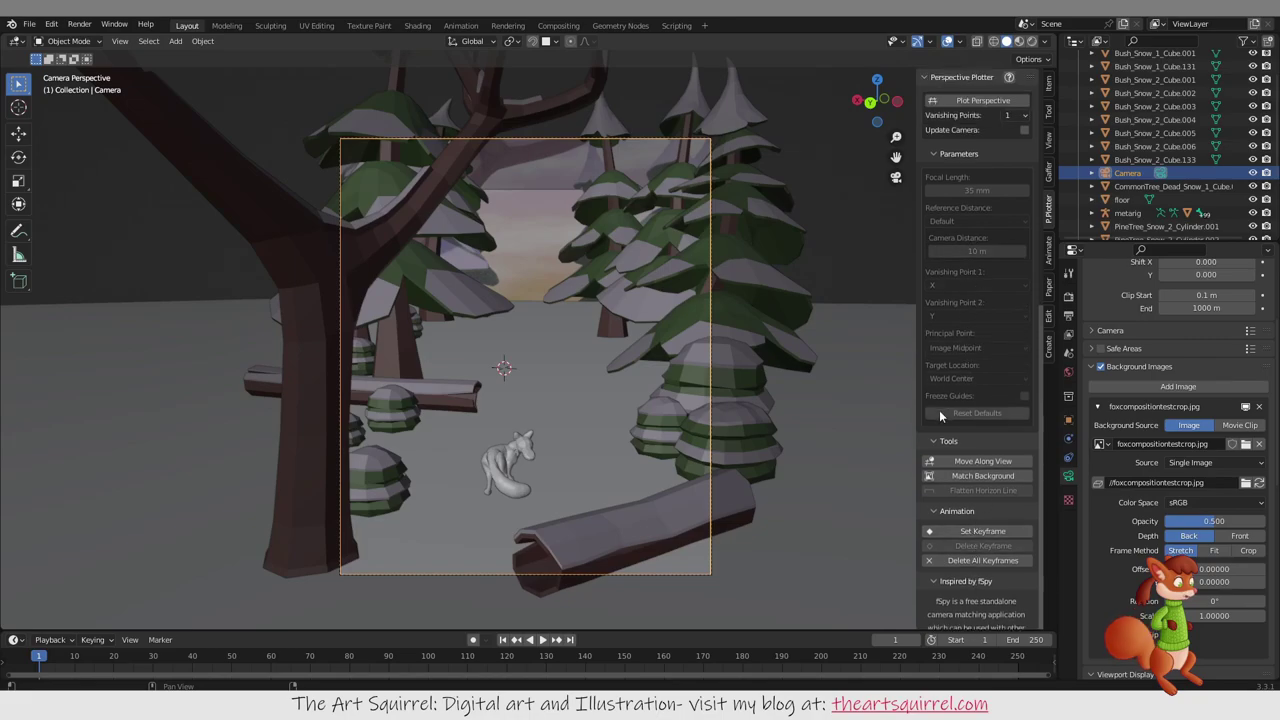
scroll(940, 416, down, 2)
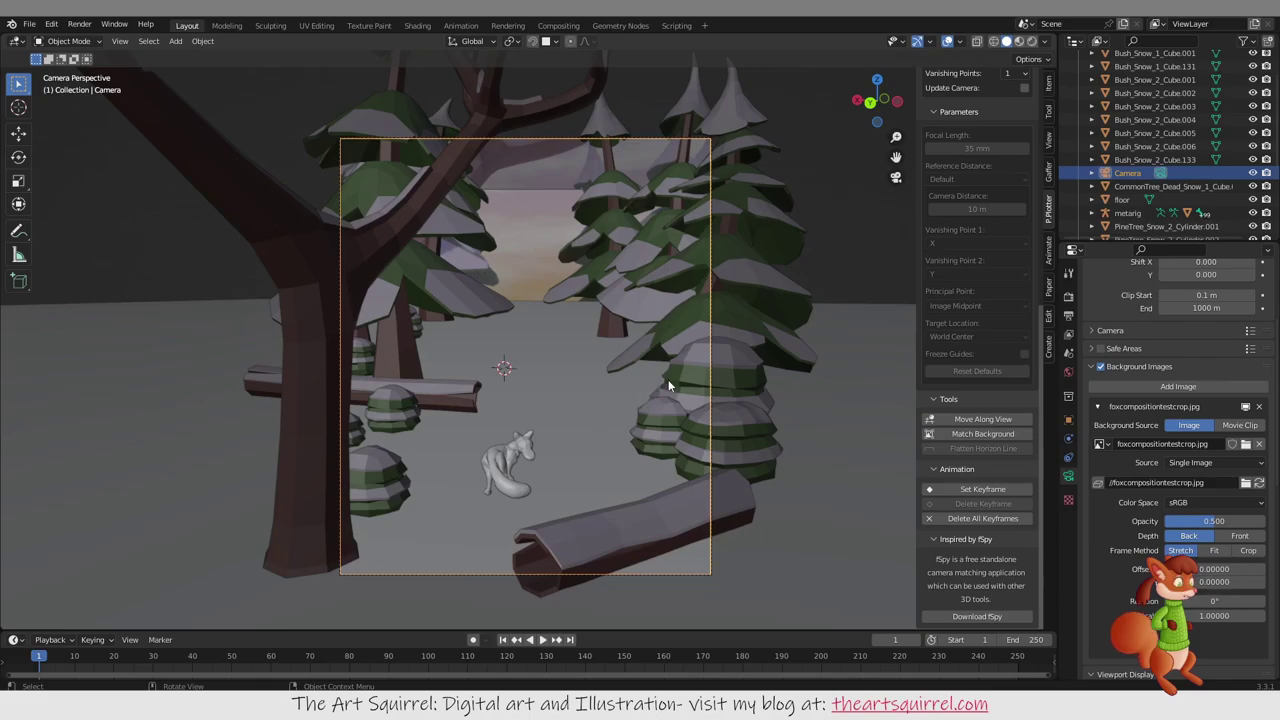
Step: Switch the Properties editor to Output Properties, showing 440 × 518 px at 100% and 24 fps
click(1068, 296)
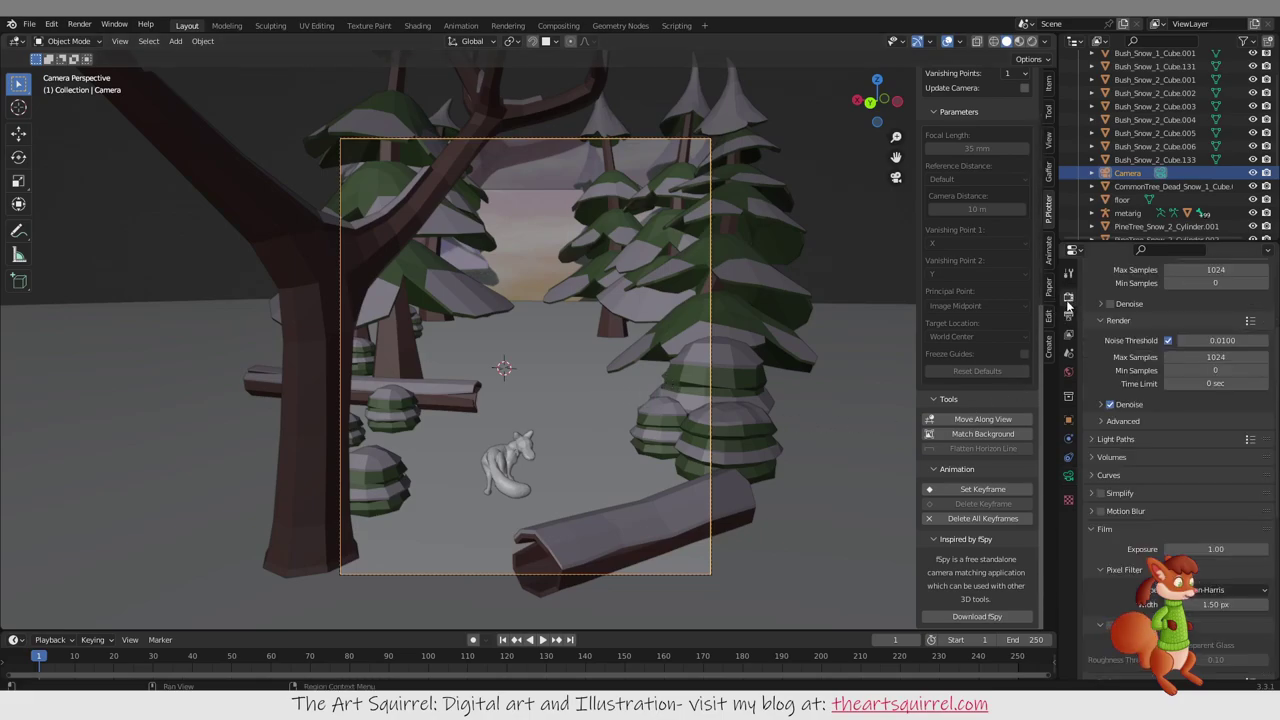
scroll(1199, 389, up, 1)
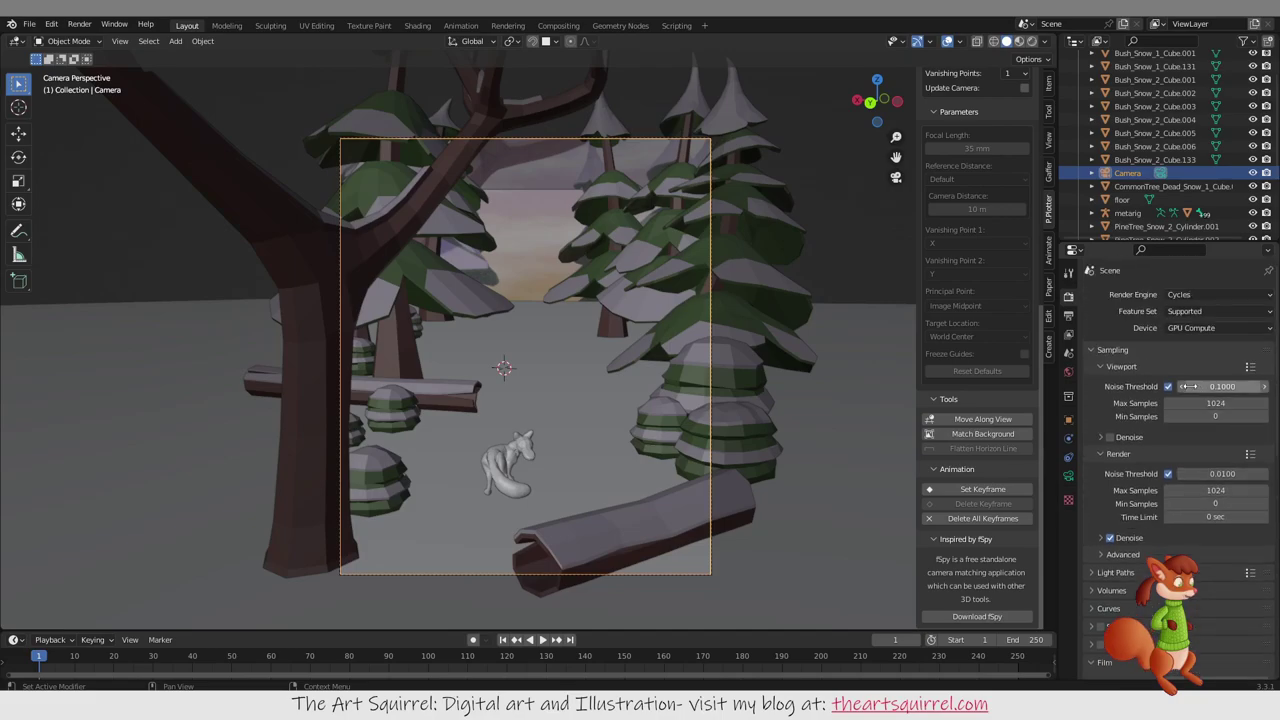
click(1069, 277)
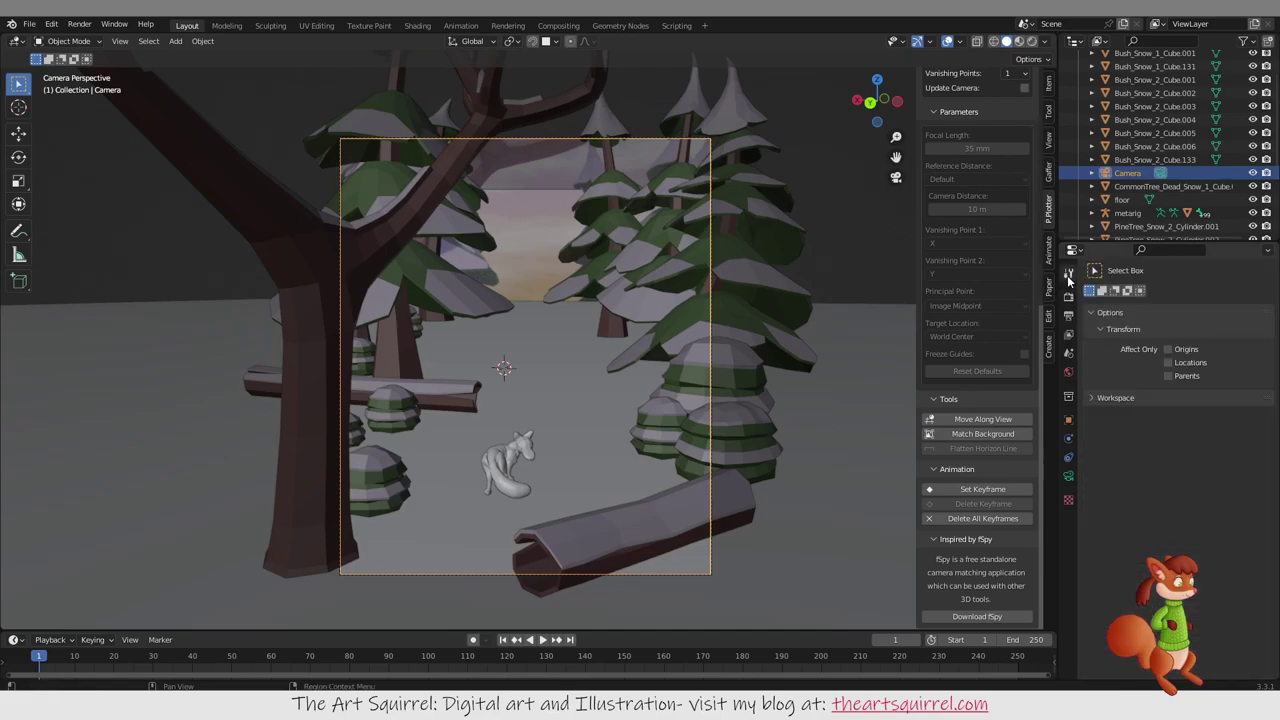
click(1068, 296)
click(1068, 316)
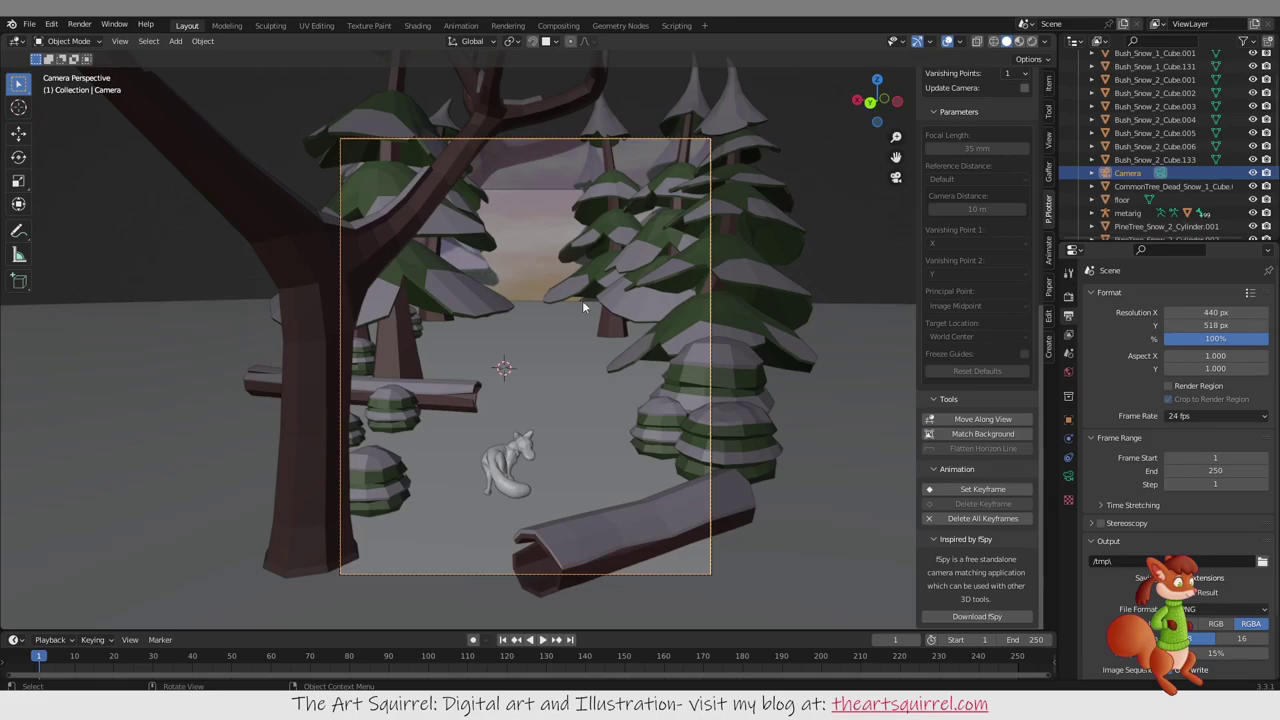
Step: On quaternius.com, scroll the free asset packs down to the Simple Nature Pack at the end
click(737, 287)
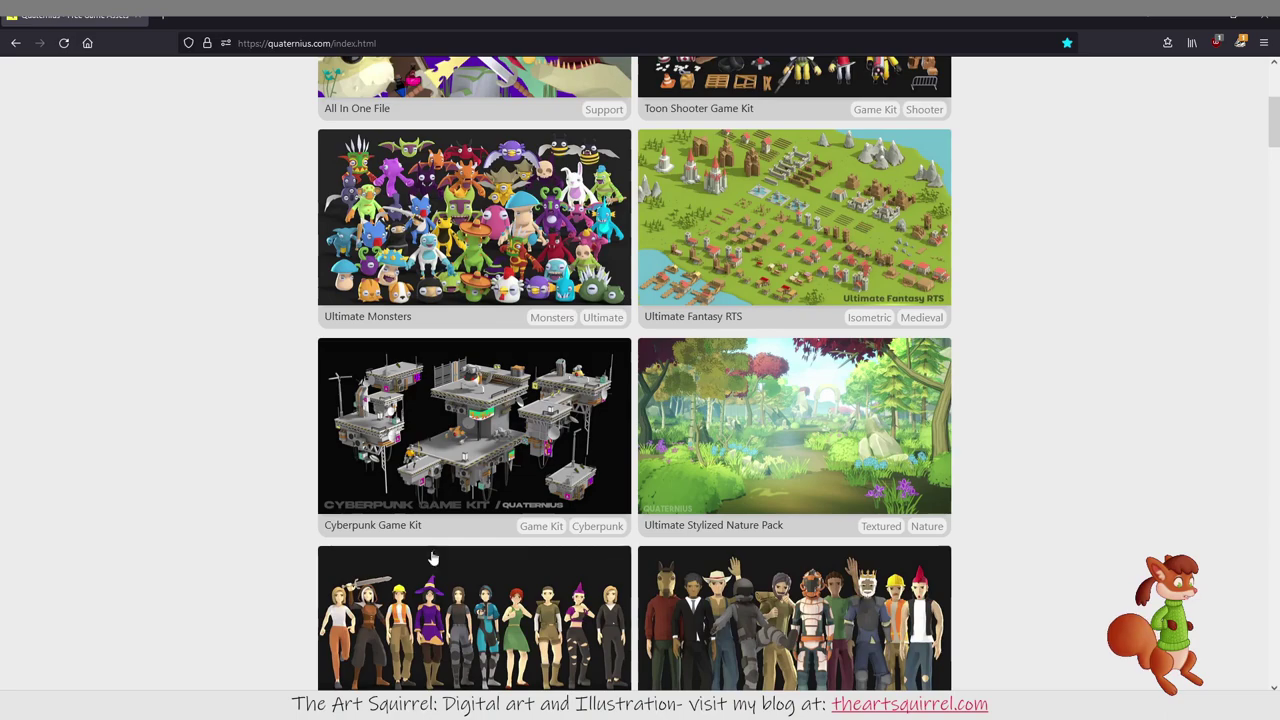
scroll(588, 108, up, 5)
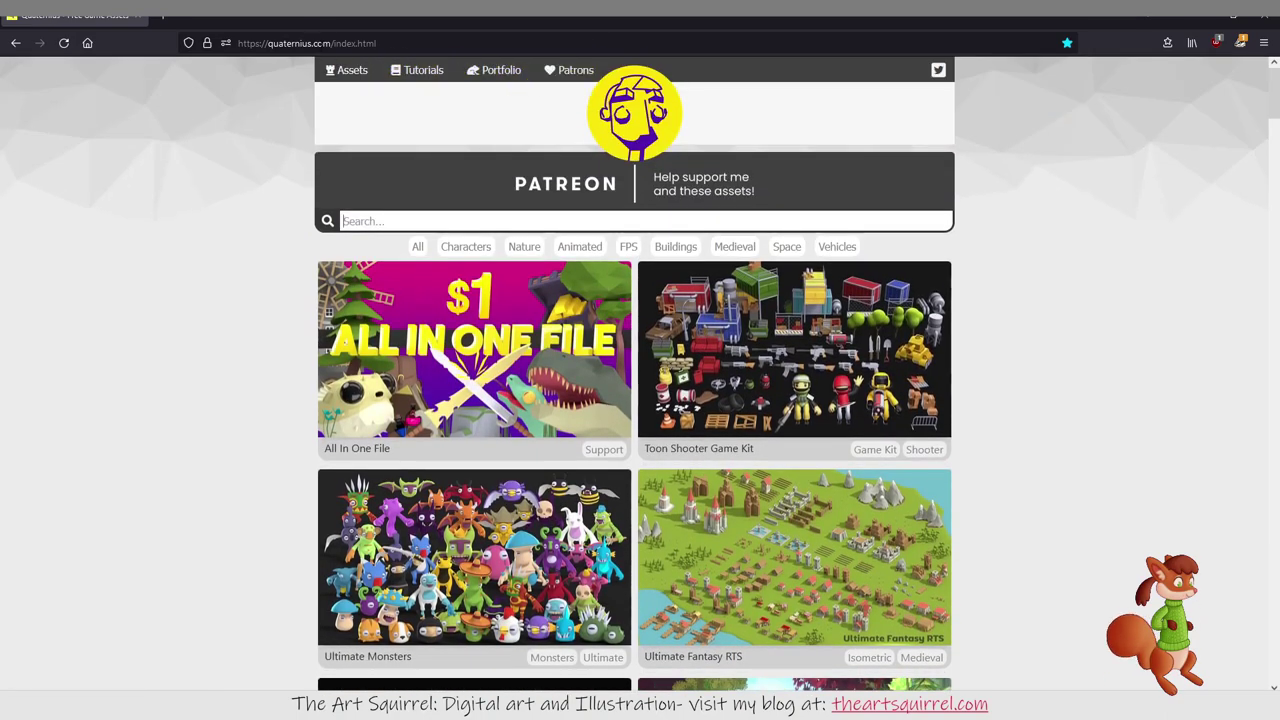
click(642, 215)
scroll(500, 320, down, 3)
scroll(640, 380, down, 15)
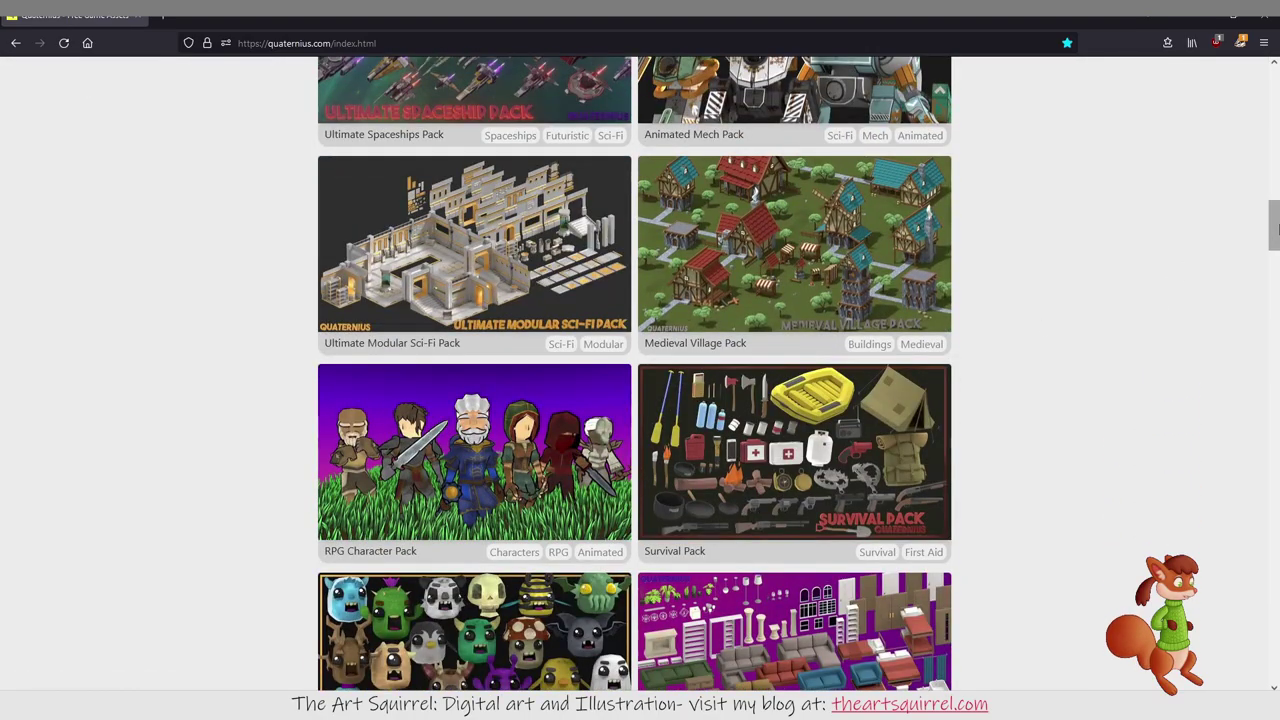
drag(1275, 228, 1274, 656)
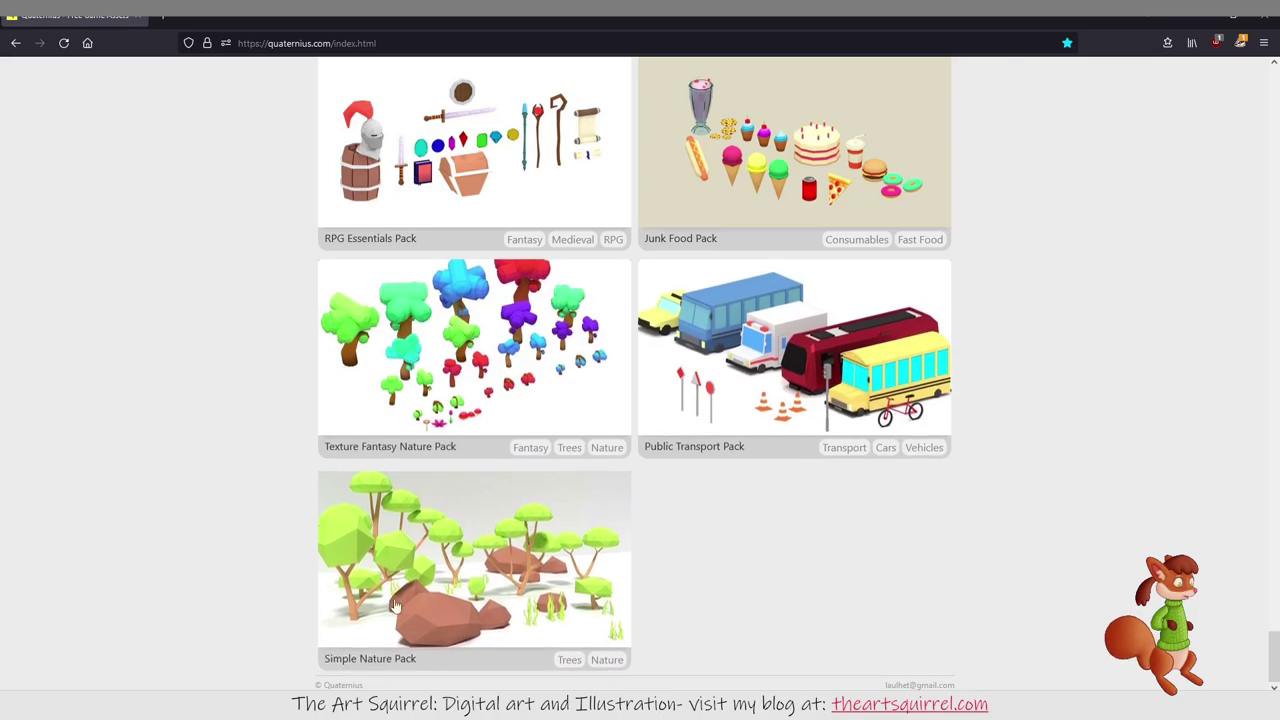
scroll(560, 572, up, 1)
scroll(620, 568, down, 1)
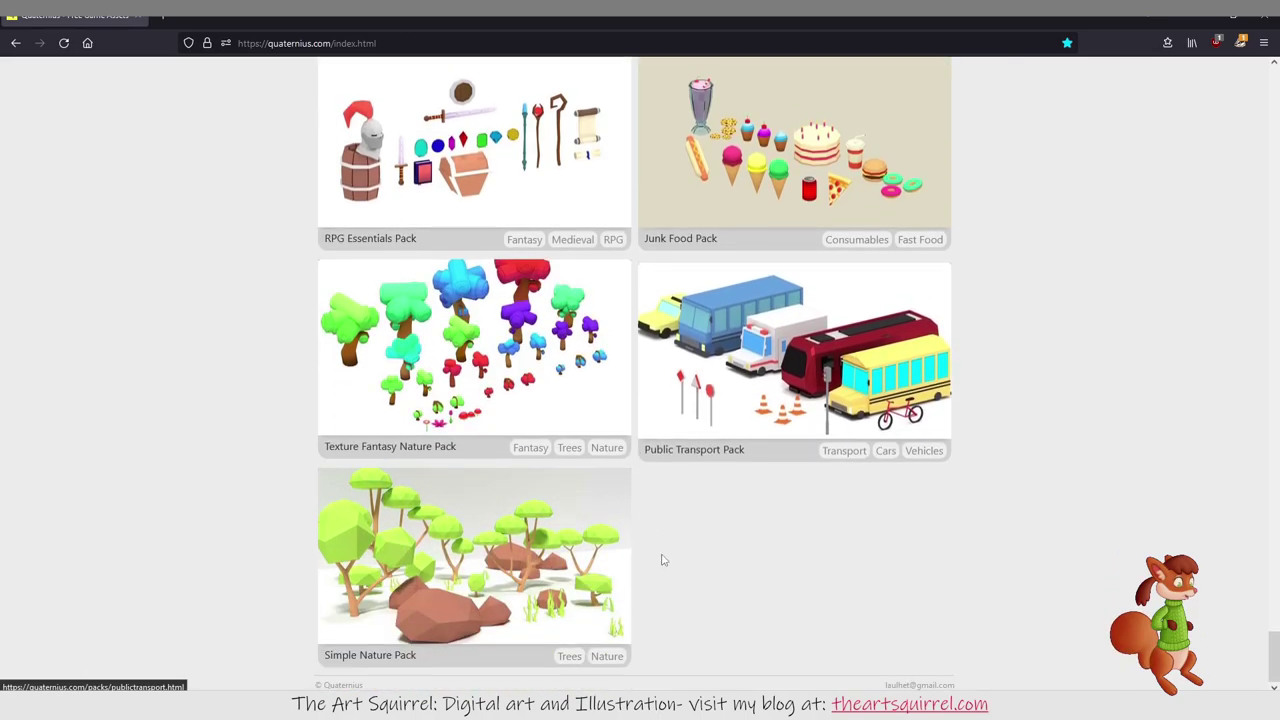
scroll(700, 555, up, 2)
scroll(720, 551, down, 2)
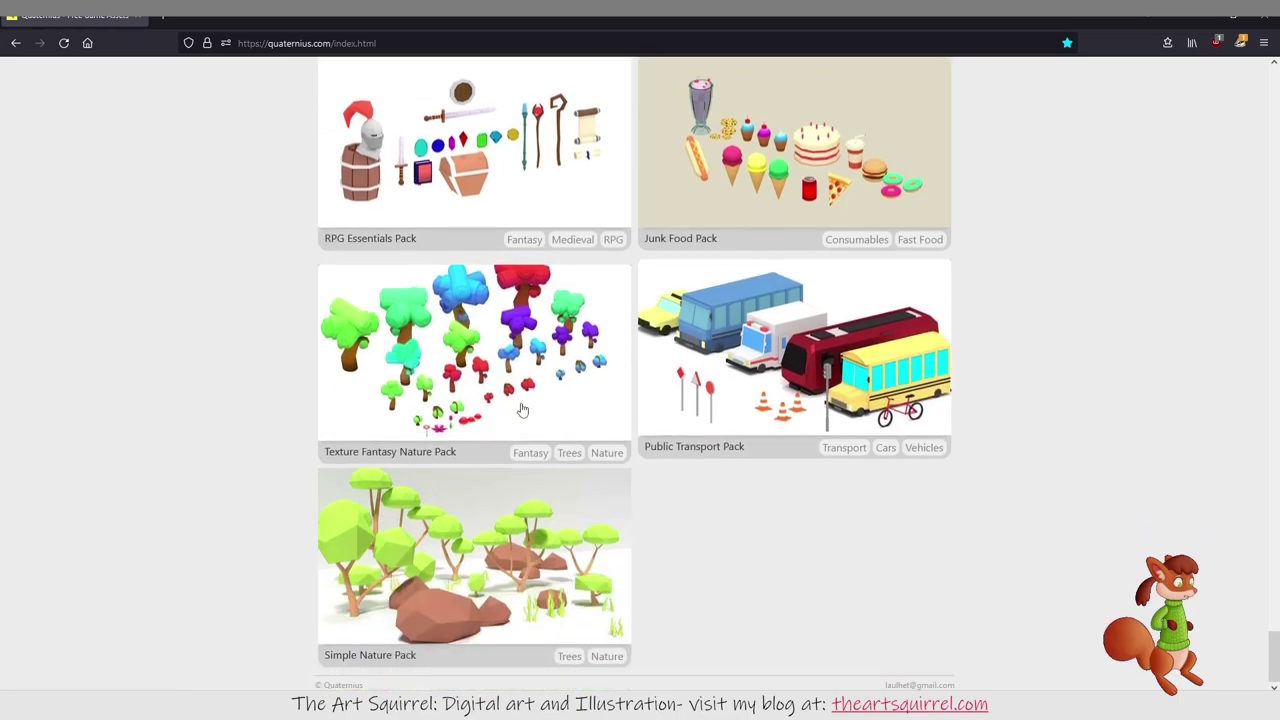
scroll(779, 428, up, 2)
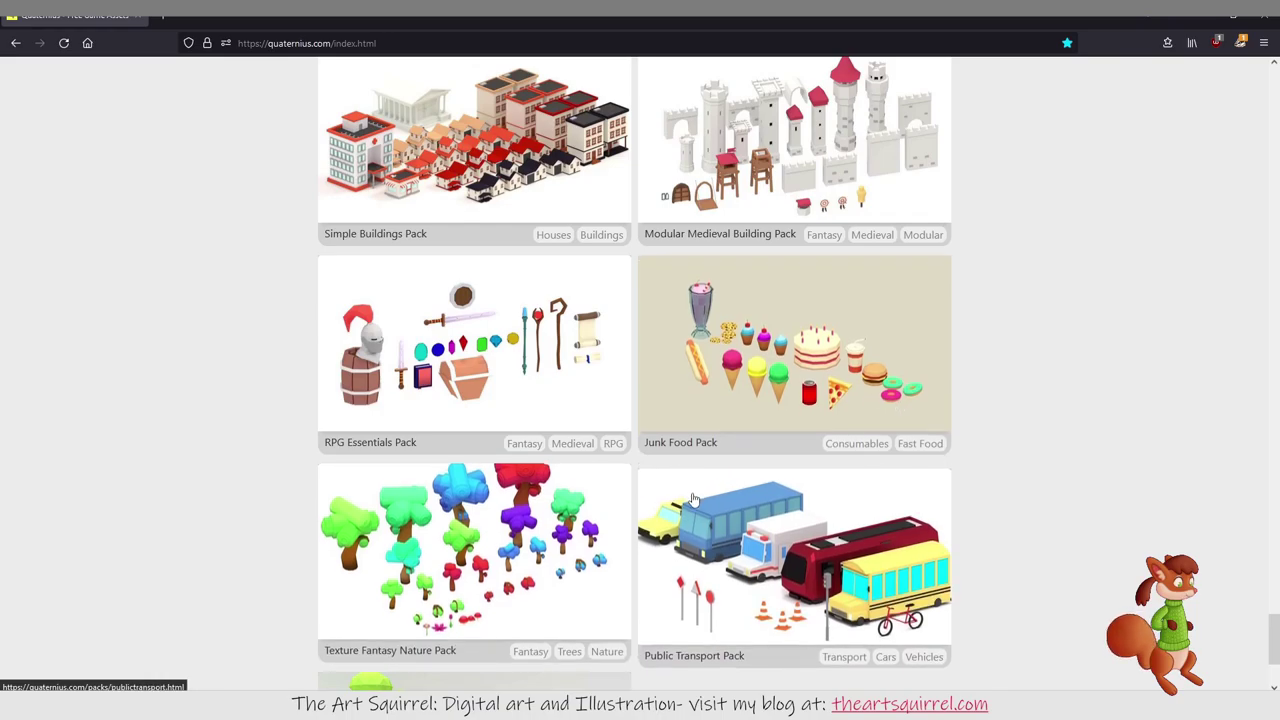
scroll(594, 510, up, 2)
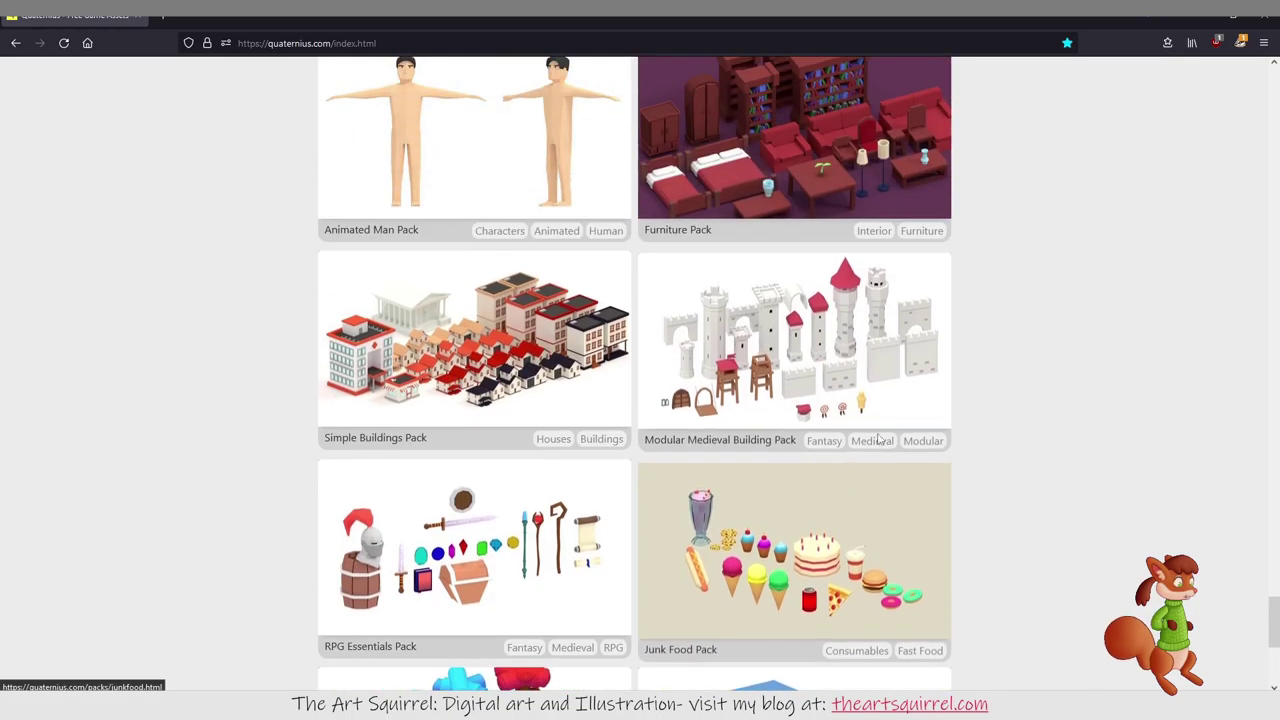
scroll(566, 463, up, 2)
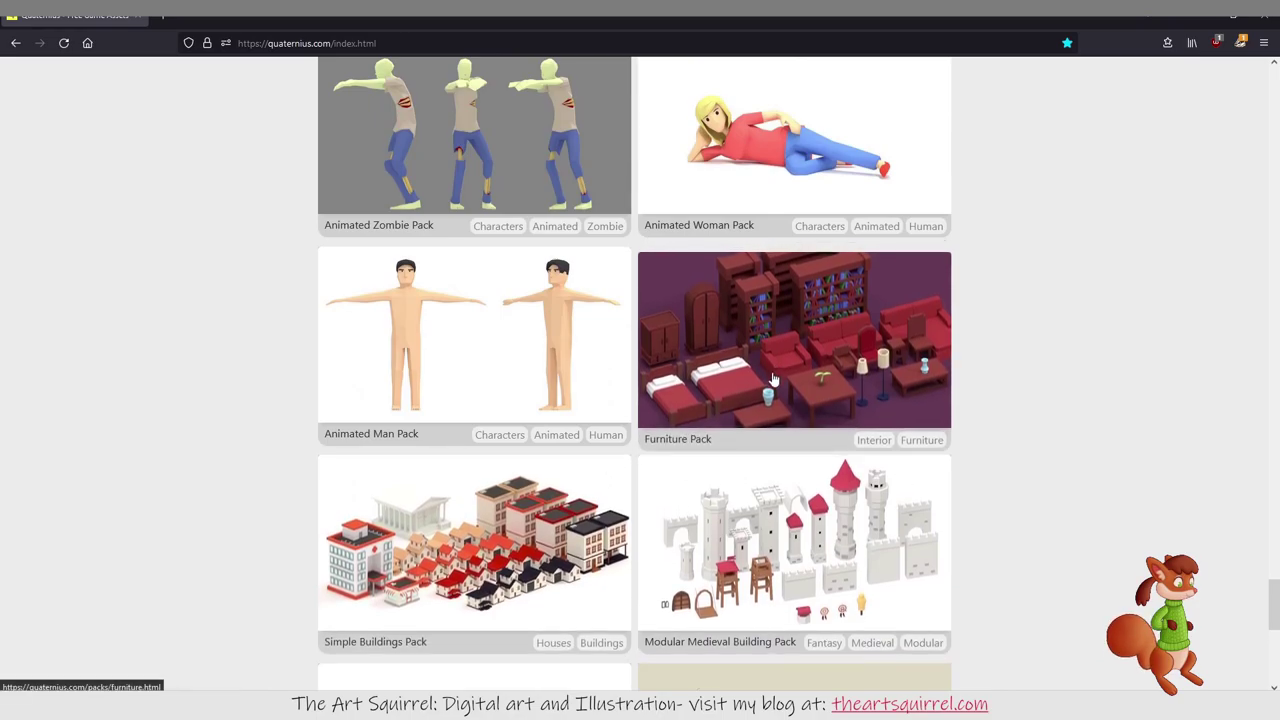
scroll(787, 392, down, 4)
scroll(787, 392, down, 3)
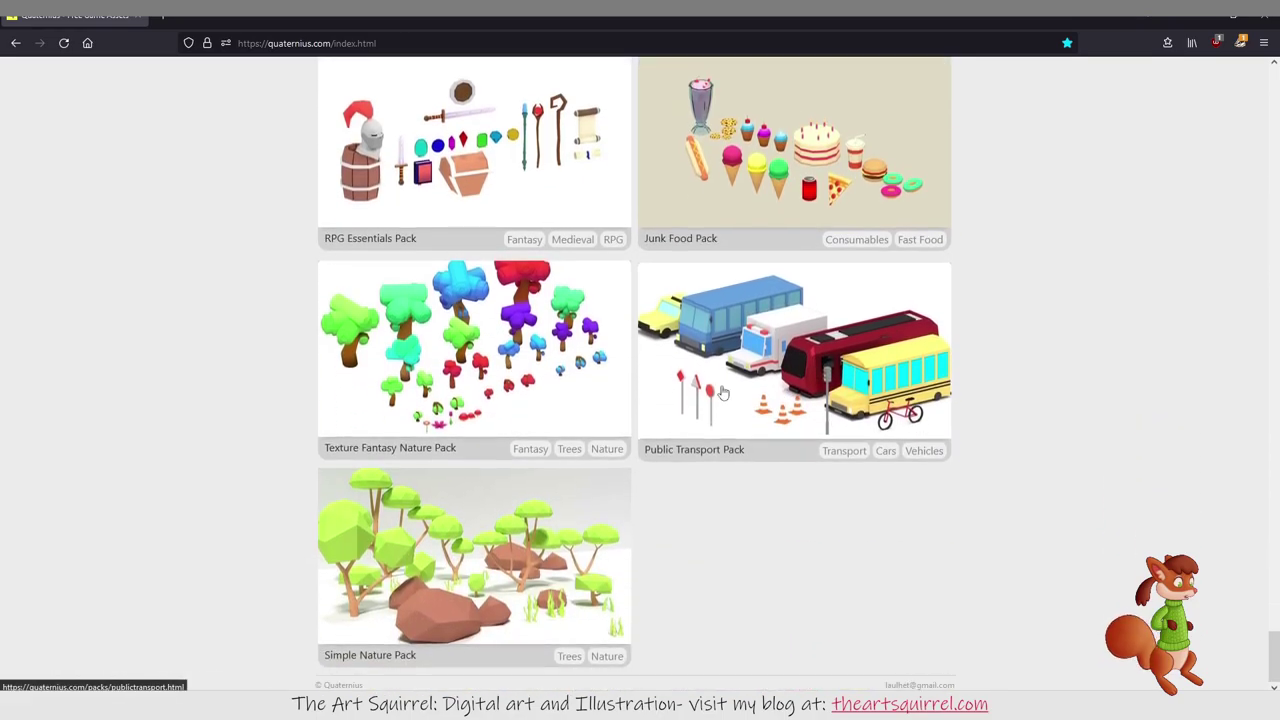
scroll(552, 410, up, 4)
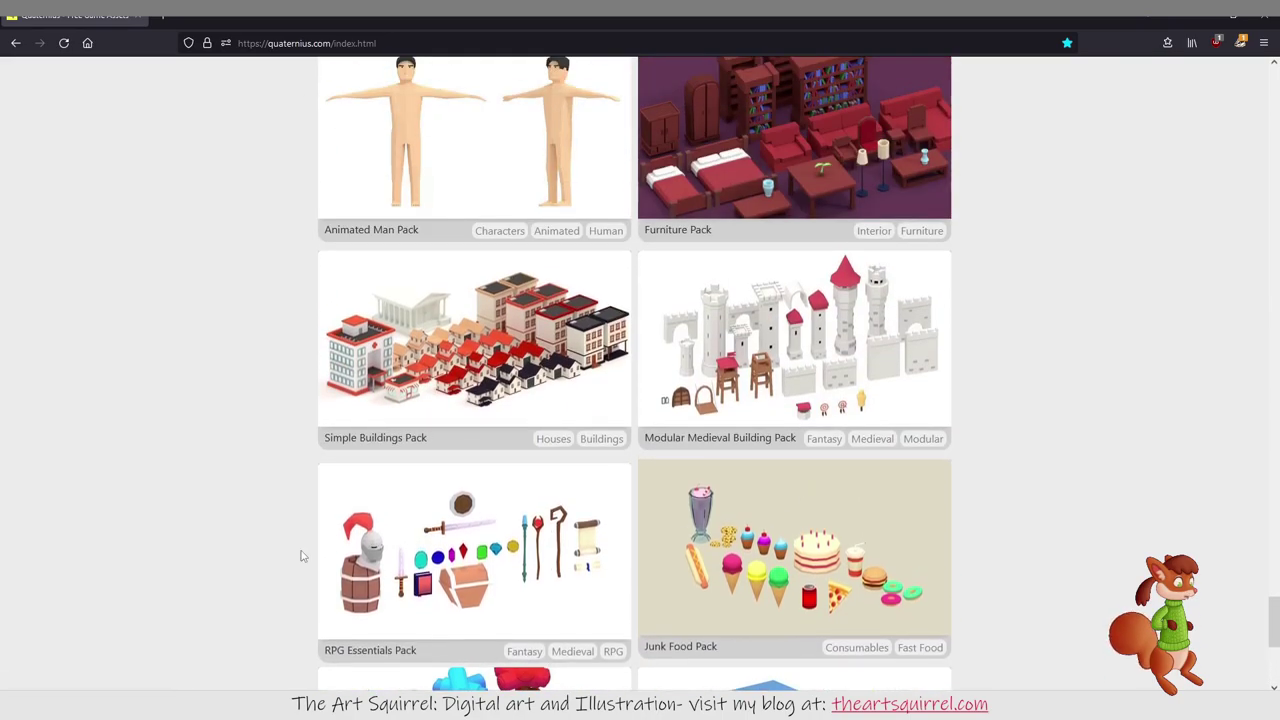
scroll(852, 424, up, 1)
scroll(852, 424, up, 1)
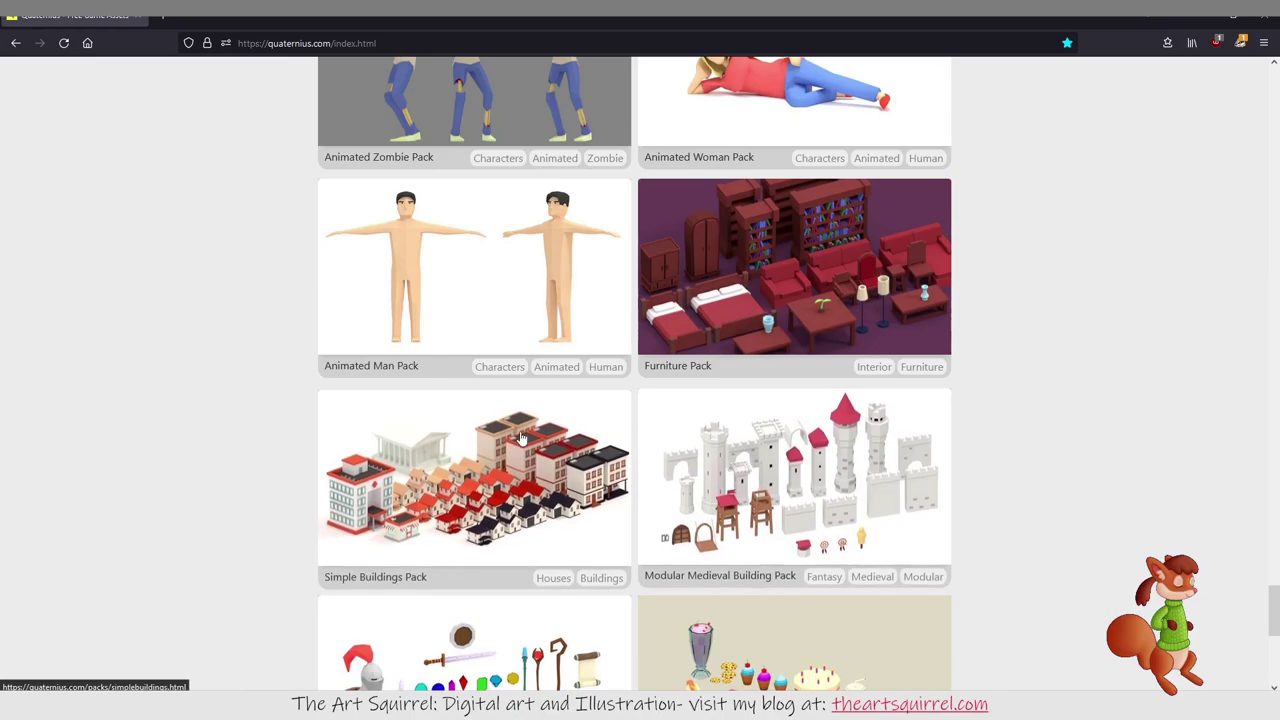
scroll(660, 440, up, 2)
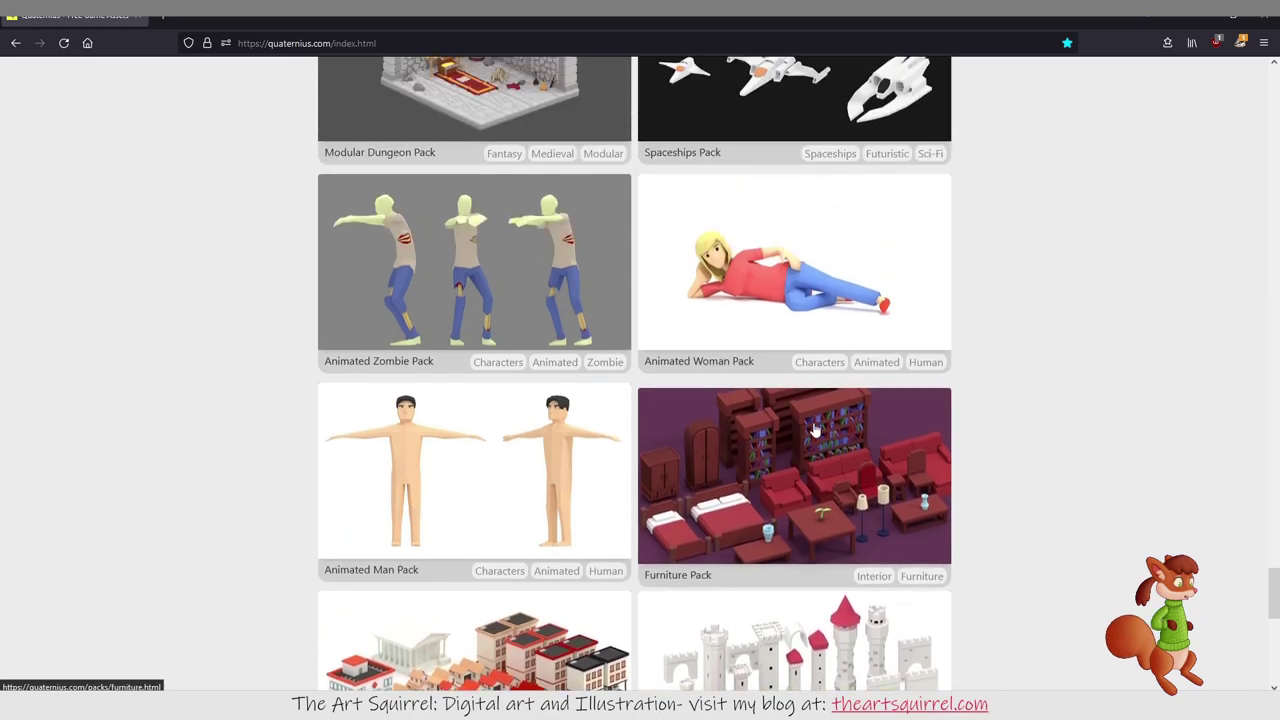
scroll(815, 428, up, 2)
scroll(707, 480, up, 2)
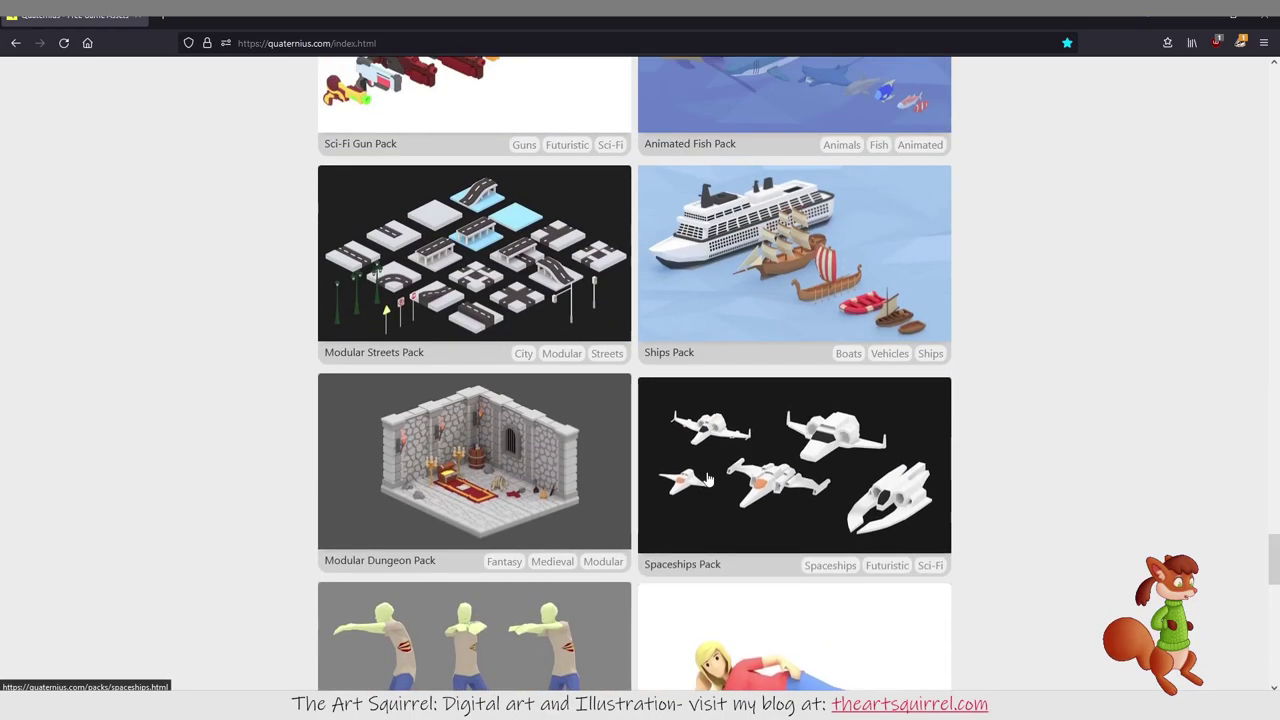
scroll(707, 480, up, 2)
scroll(712, 480, down, 1)
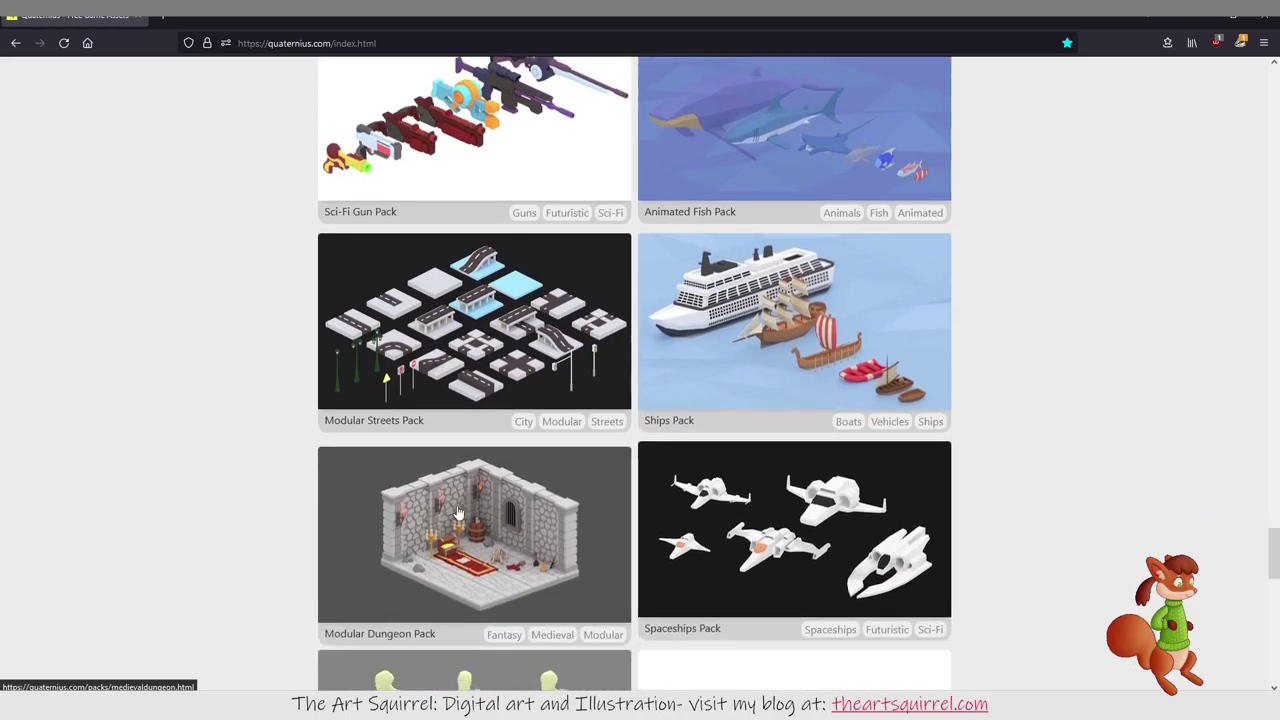
scroll(545, 524, up, 2)
scroll(545, 524, up, 6)
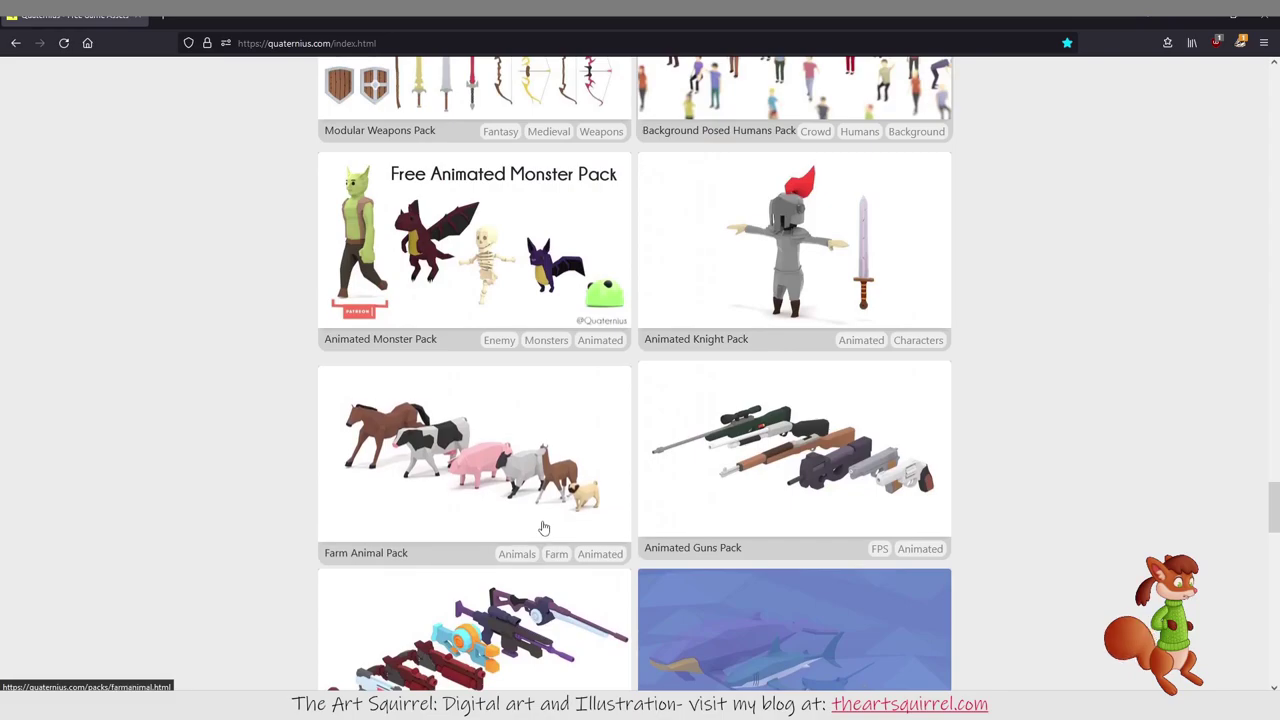
scroll(548, 533, up, 5)
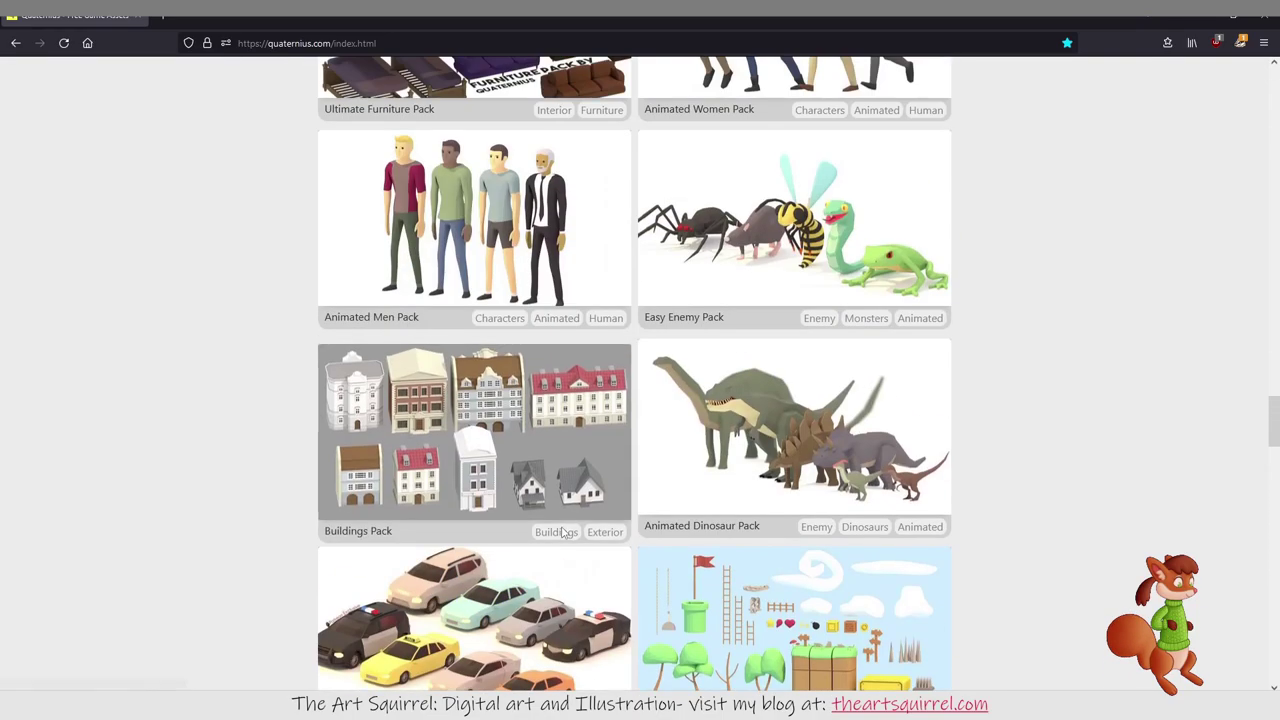
scroll(758, 488, down, 2)
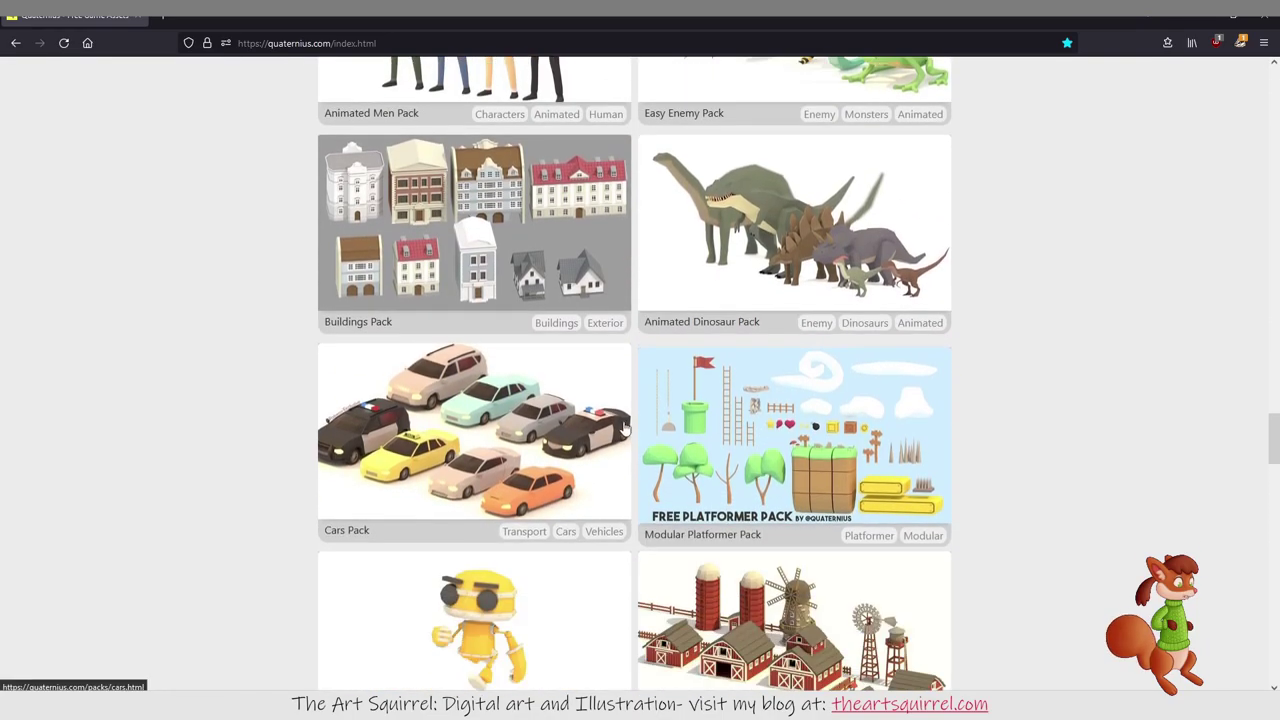
scroll(745, 340, up, 1)
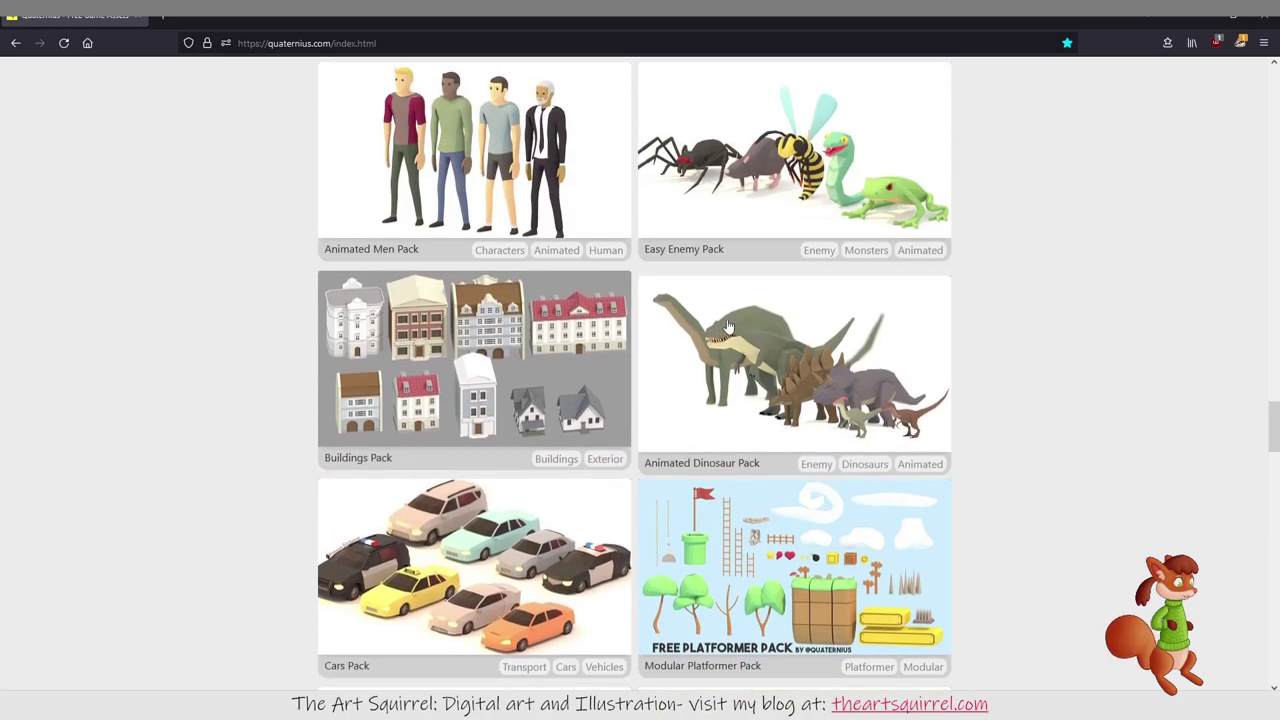
scroll(745, 372, up, 1)
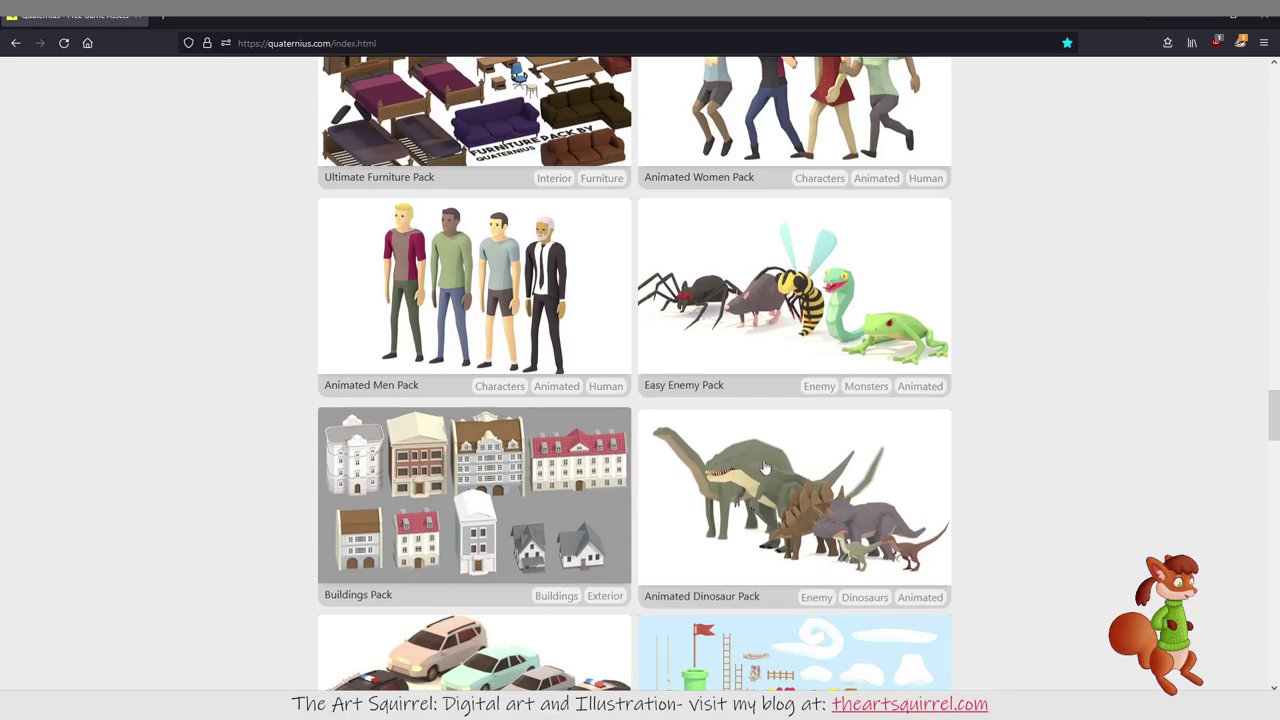
scroll(765, 460, up, 2)
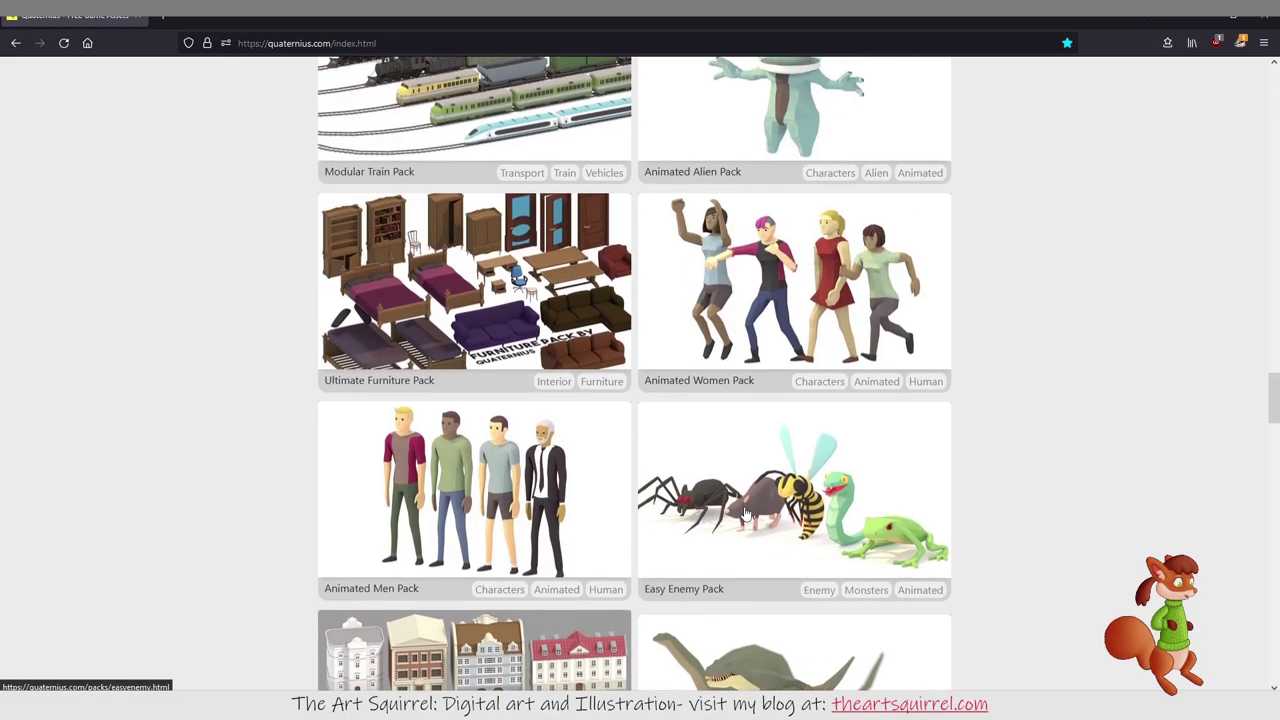
scroll(745, 487, down, 2)
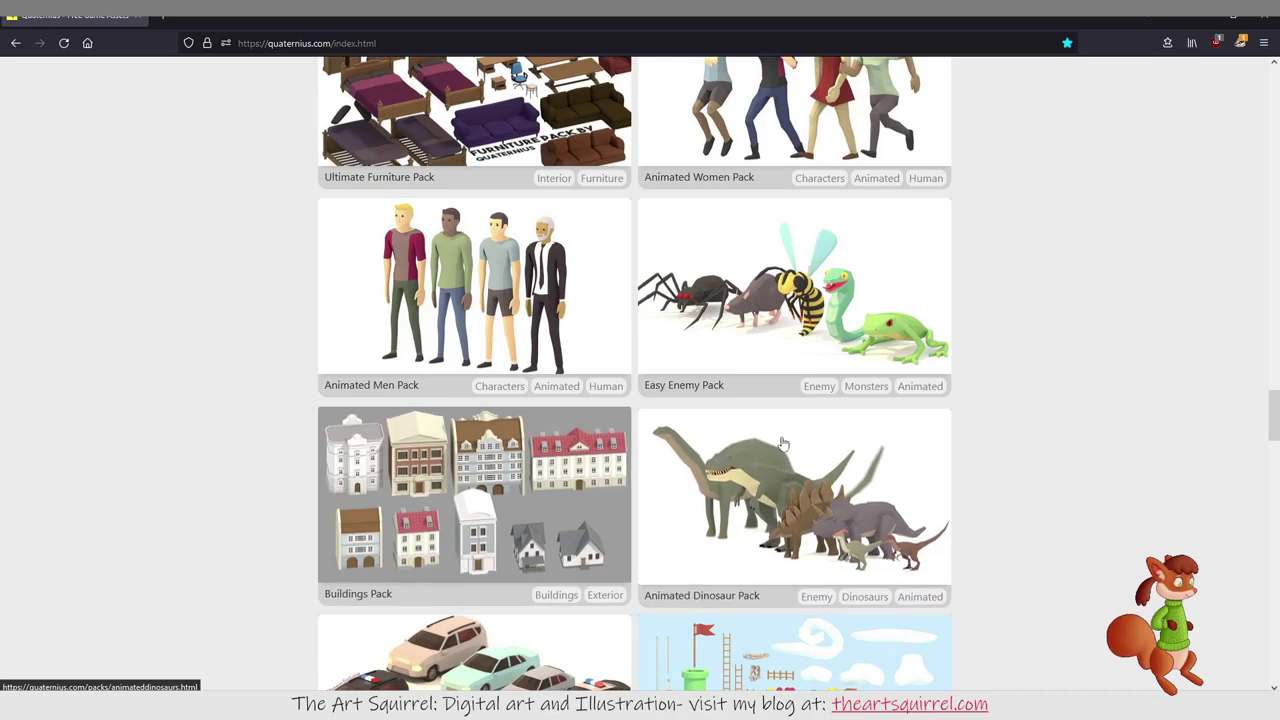
scroll(700, 478, up, 3)
scroll(770, 460, up, 5)
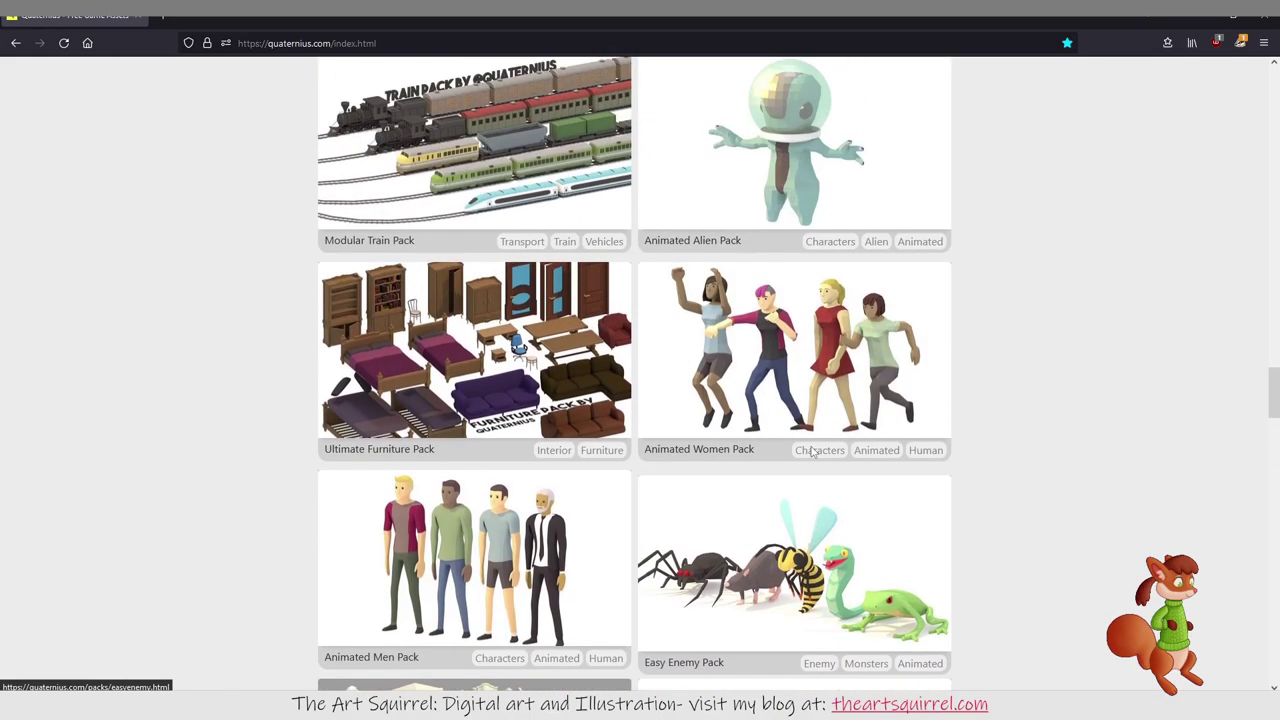
scroll(804, 455, up, 5)
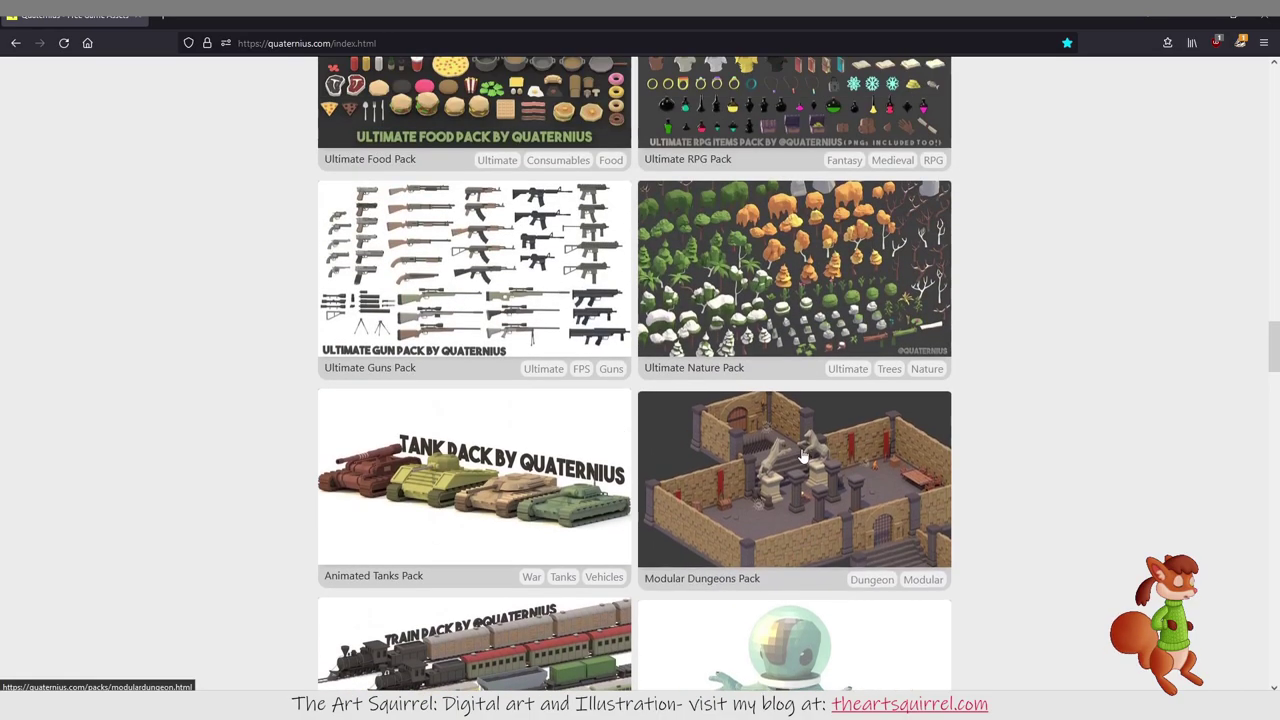
scroll(735, 476, up, 2)
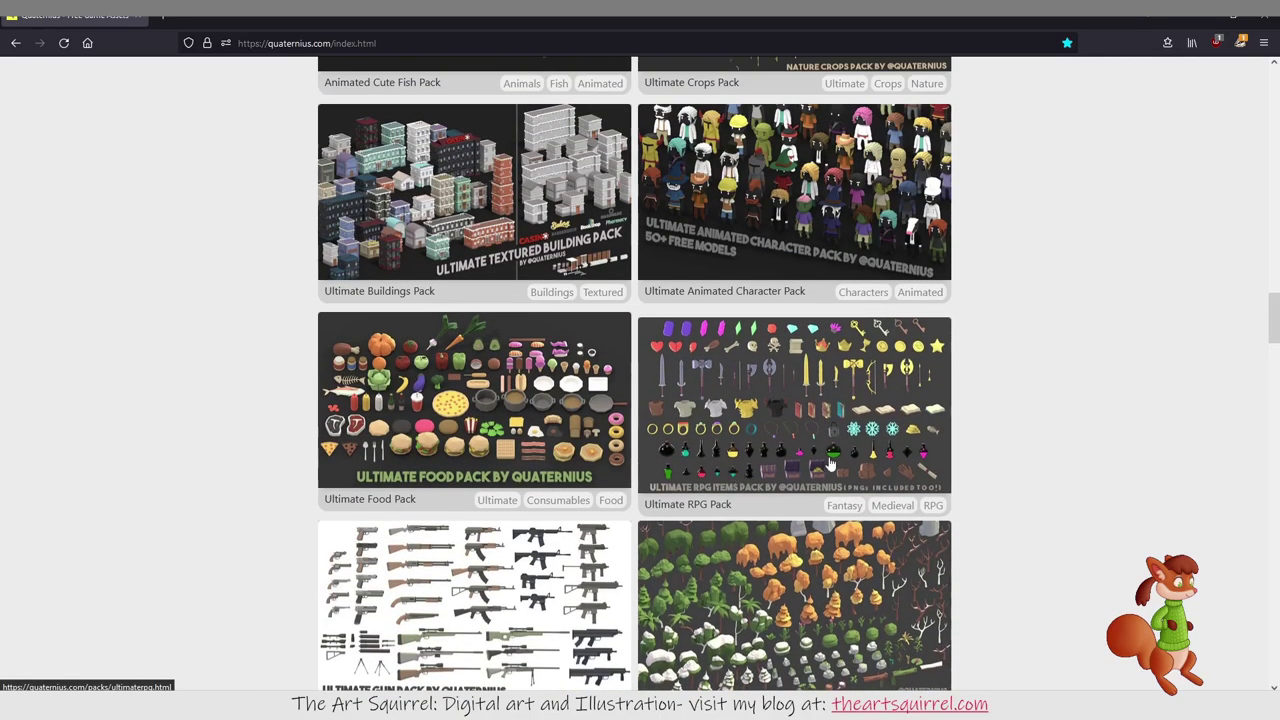
scroll(733, 467, up, 4)
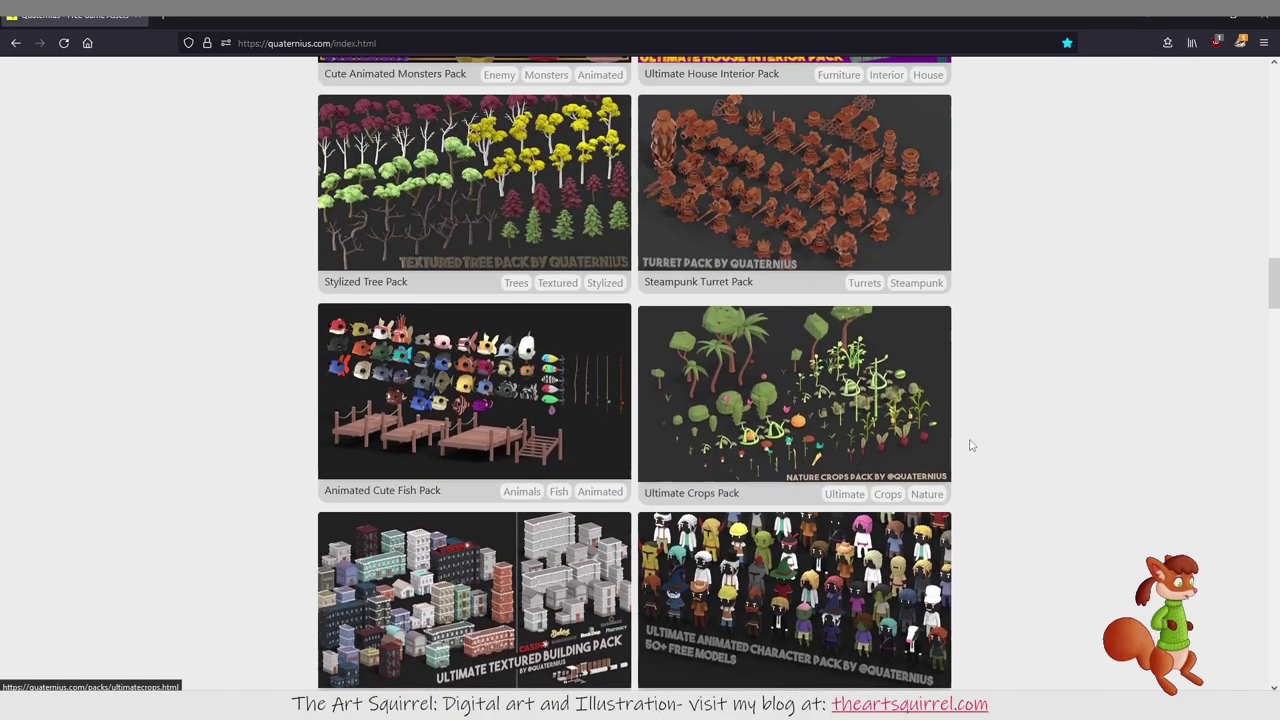
scroll(872, 465, up, 1)
scroll(808, 466, up, 1)
scroll(837, 477, up, 4)
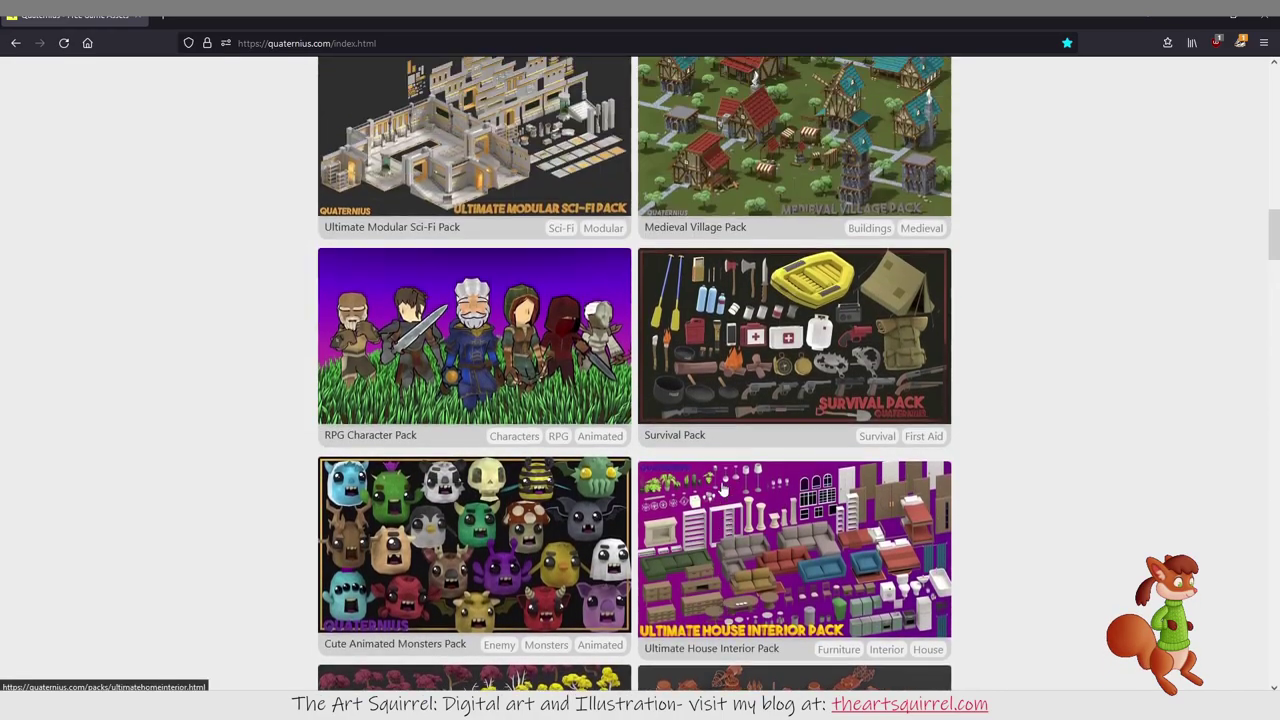
scroll(832, 488, up, 10)
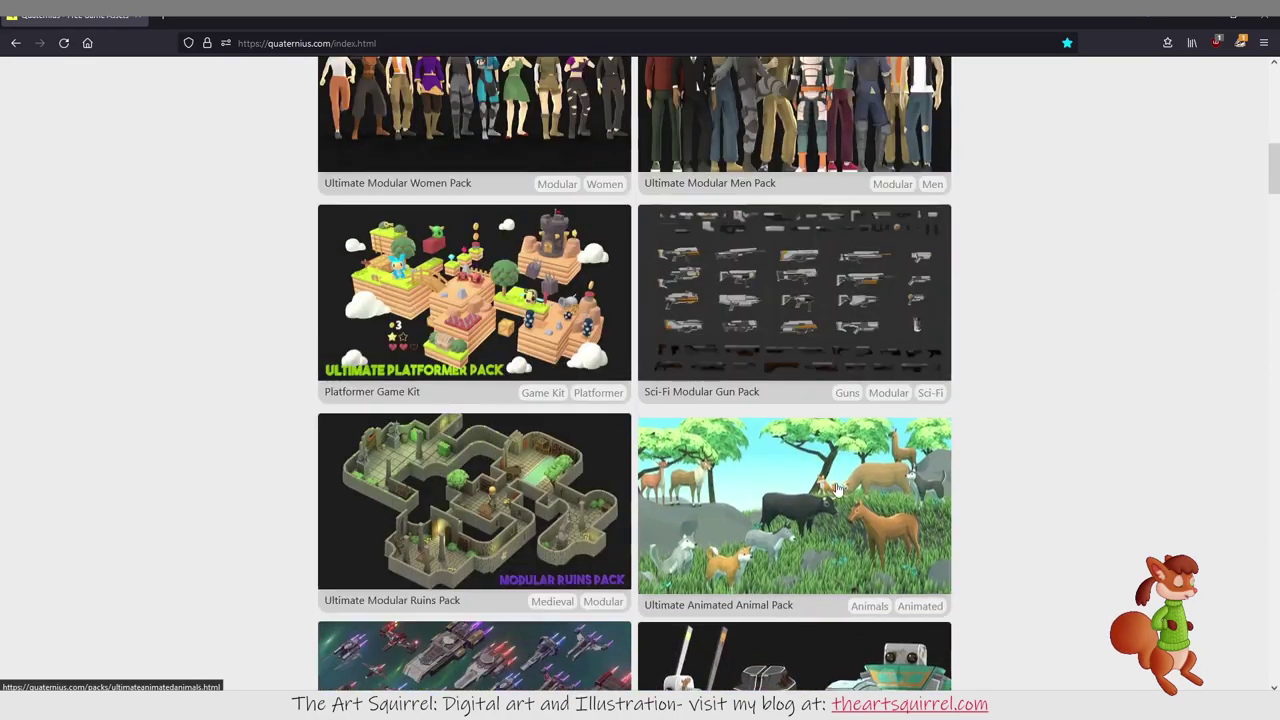
scroll(830, 490, down, 3)
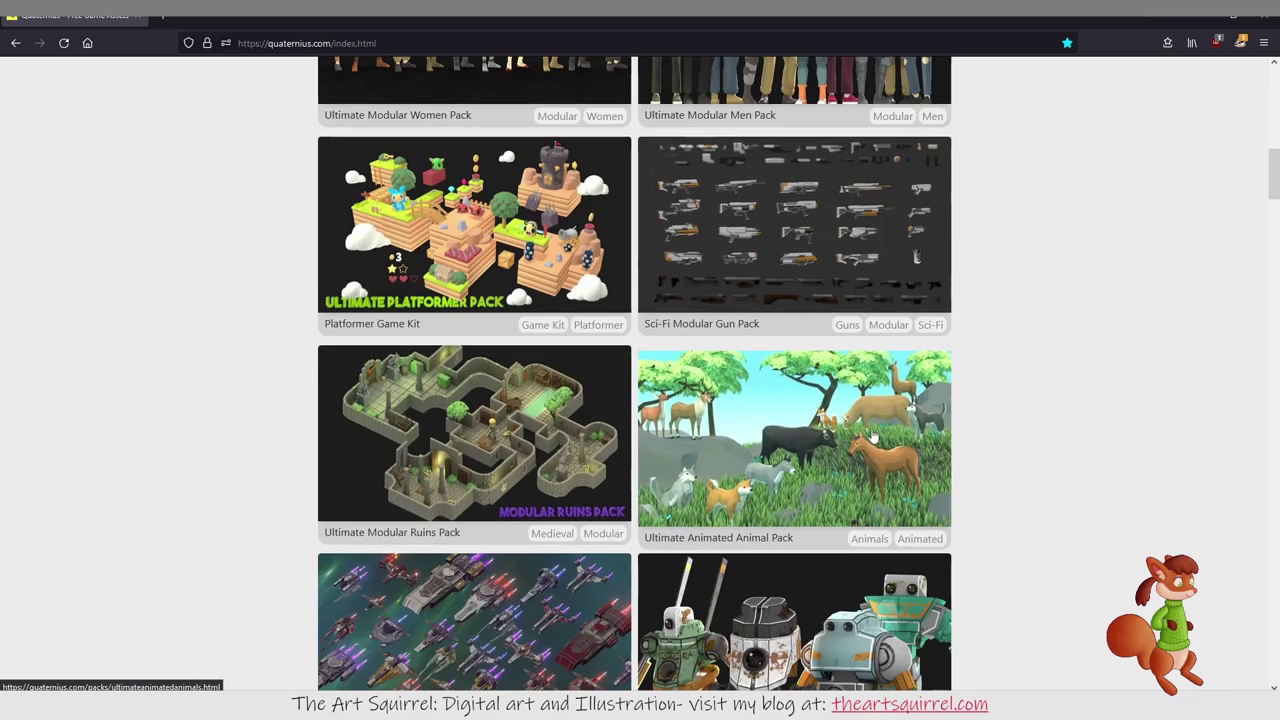
scroll(872, 436, up, 5)
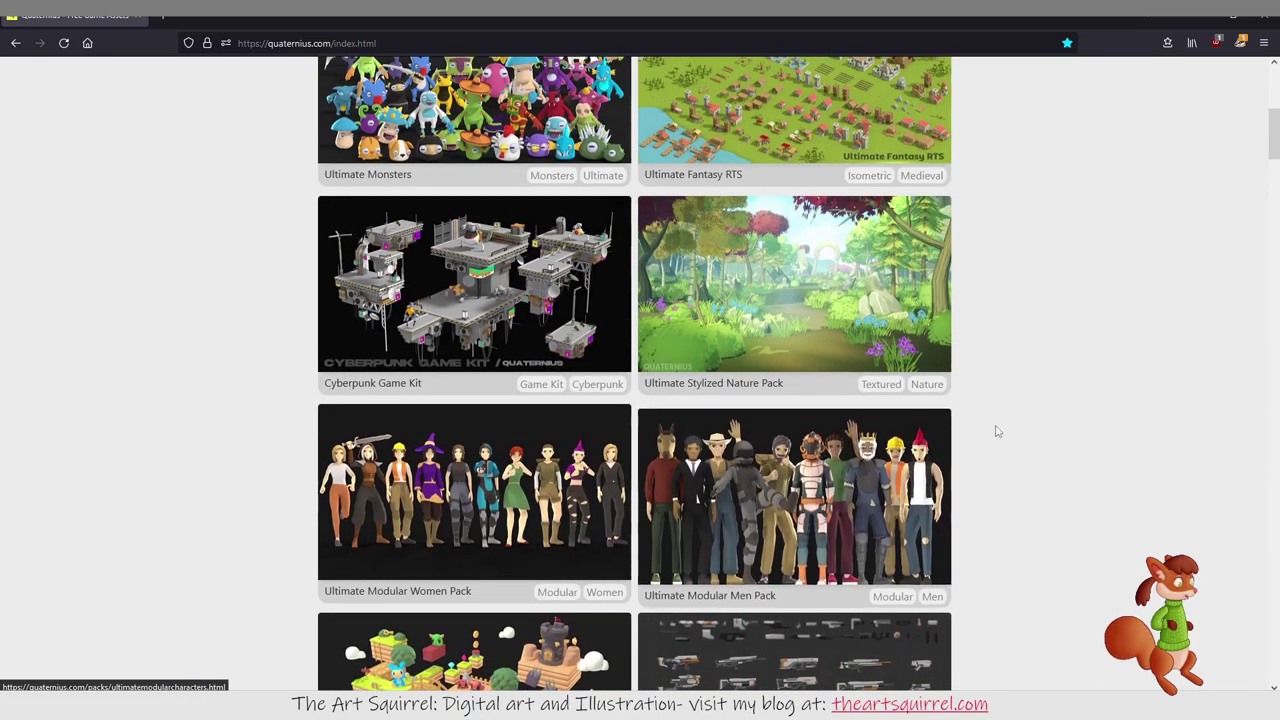
scroll(860, 450, up, 3)
scroll(876, 447, up, 2)
scroll(876, 447, down, 15)
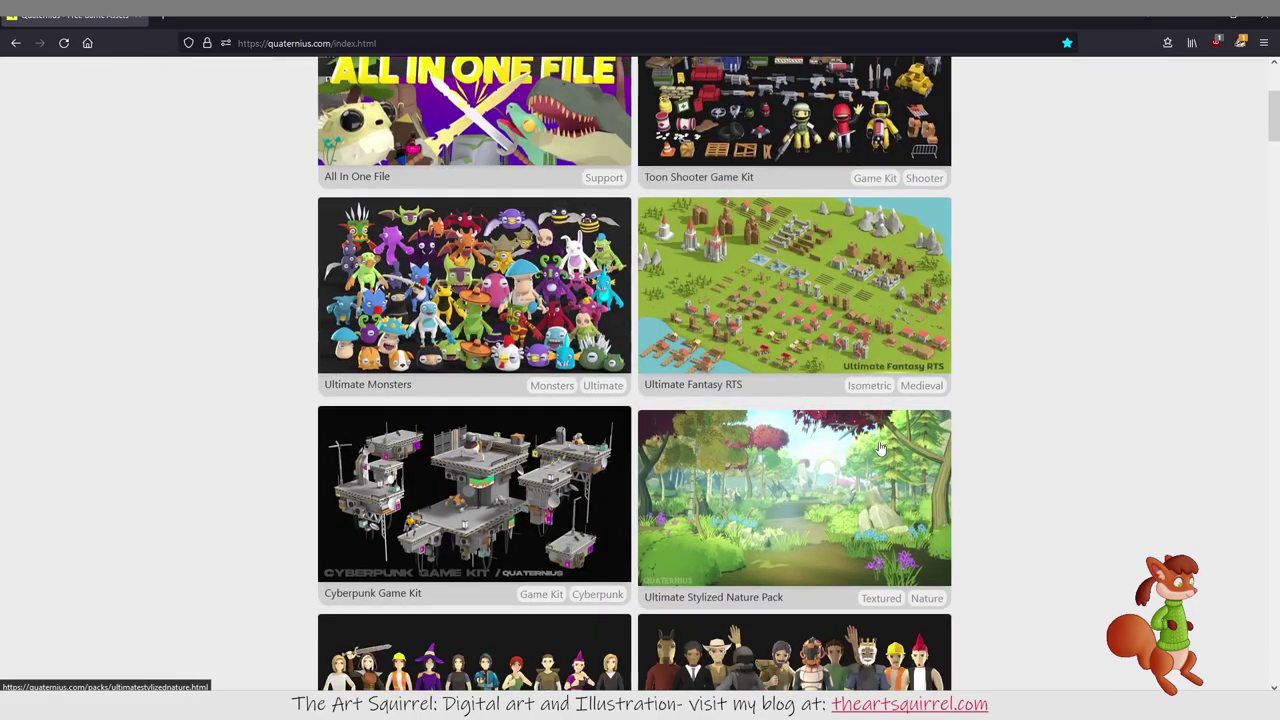
scroll(776, 476, down, 11)
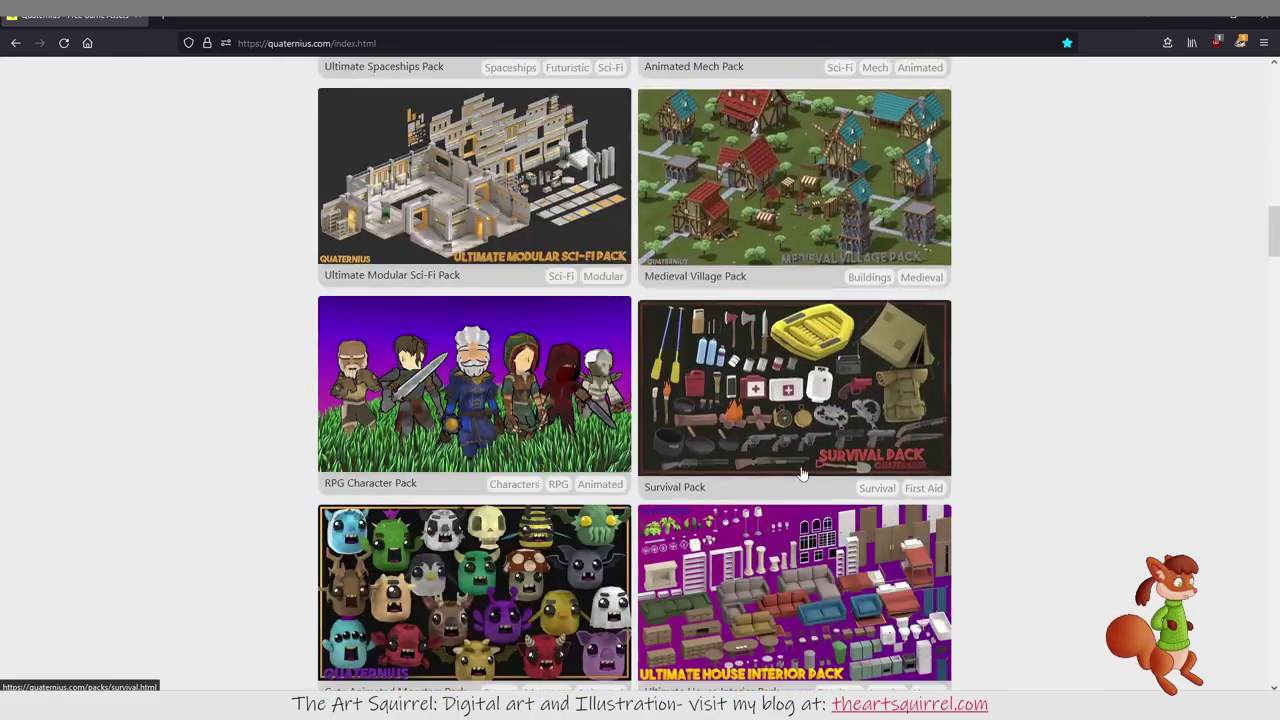
scroll(818, 478, down, 6)
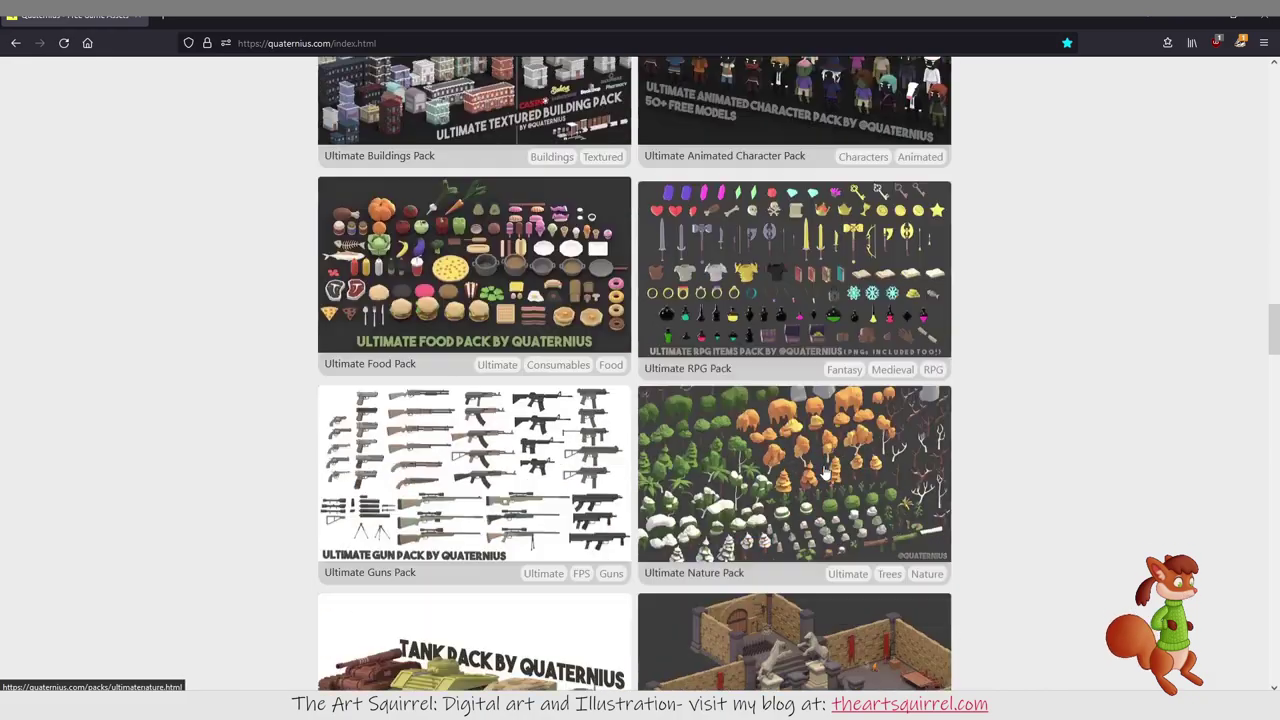
Step: Open the Ultimate Nature Pack page listing 150 models in FBX, OBJ and Blend under CC0
click(786, 400)
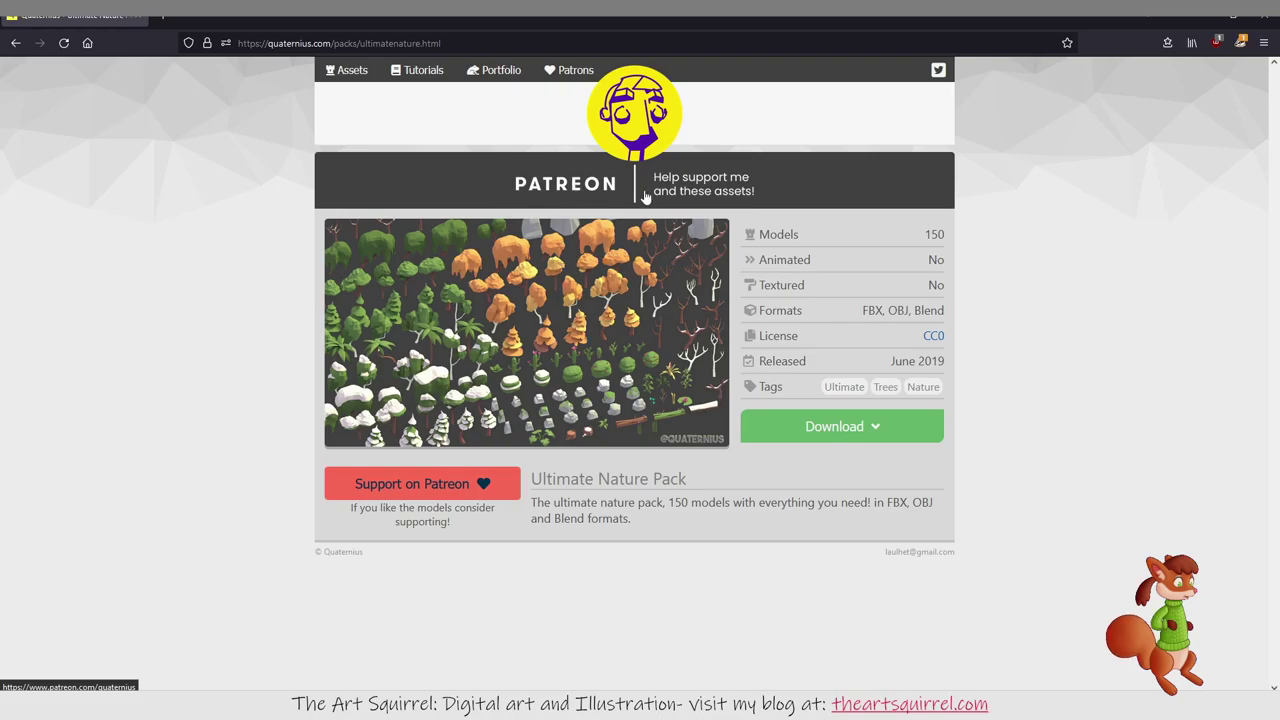
Step: Open the Quaternius Patreon page and accept its privacy settings
click(585, 185)
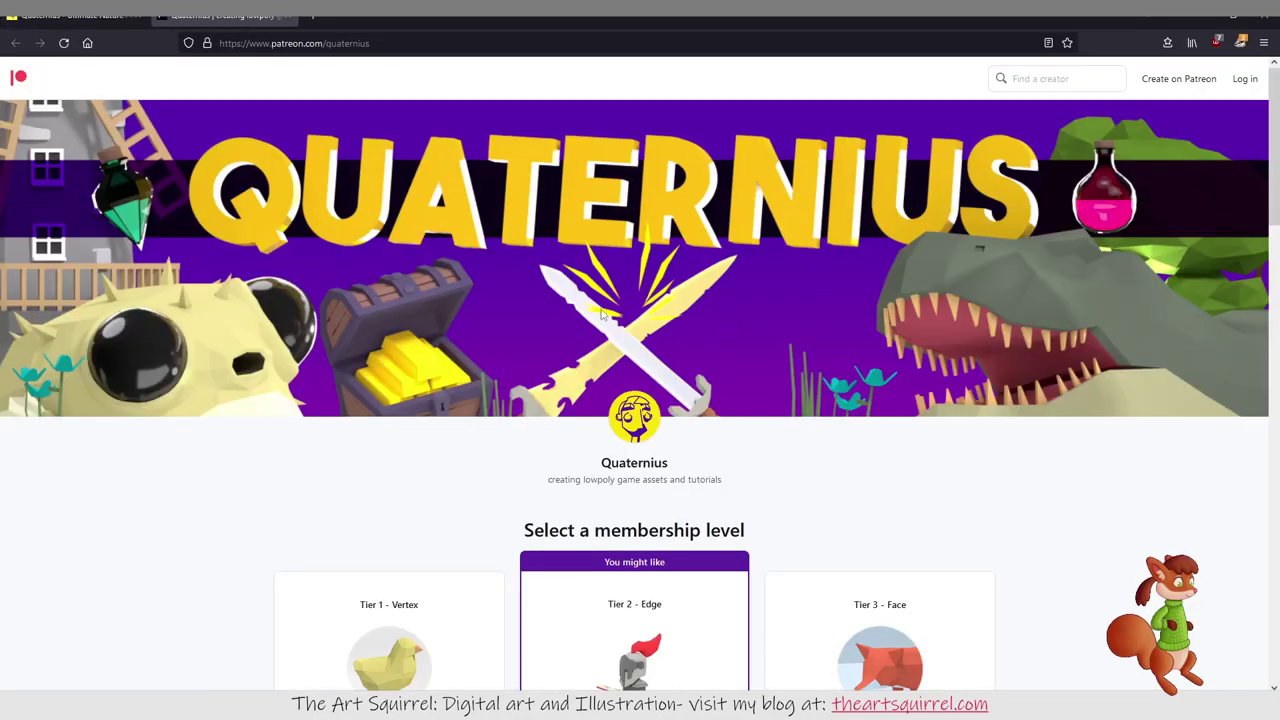
scroll(612, 320, down, 2)
scroll(612, 318, down, 3)
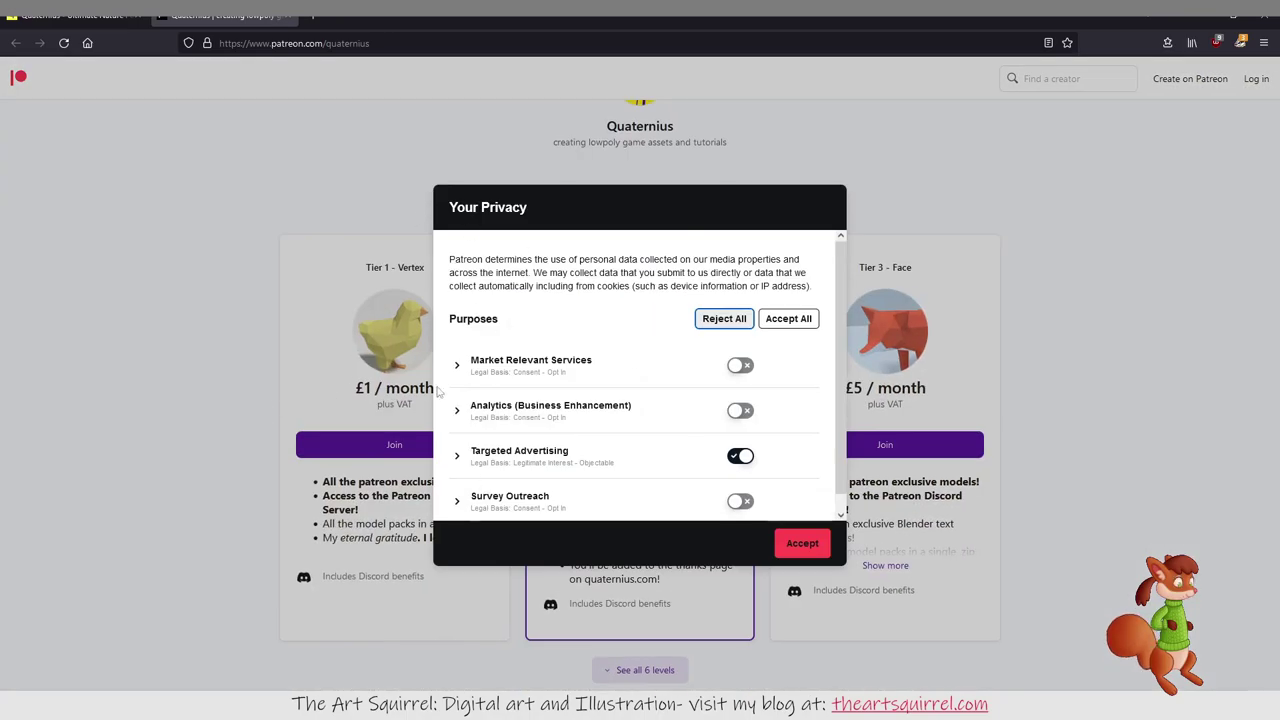
click(802, 545)
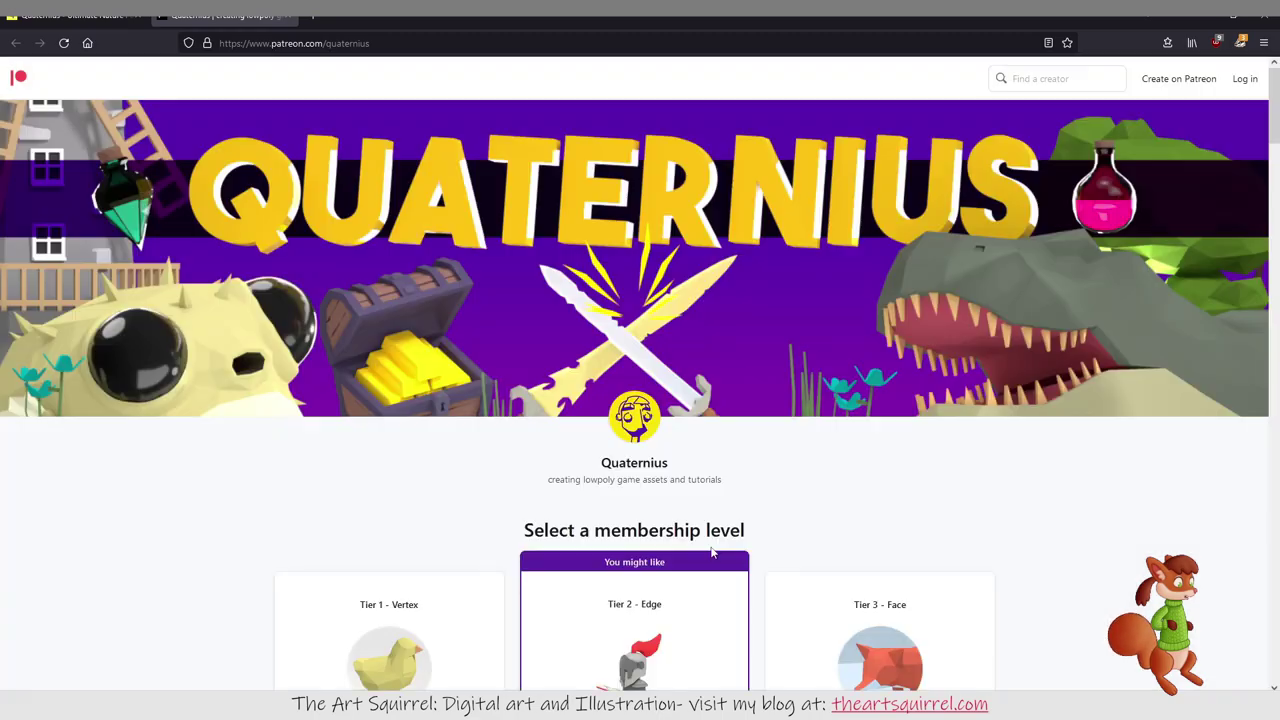
Step: Browse the Patreon membership tiers and posts, then close the Patreon page
scroll(752, 510, down, 7)
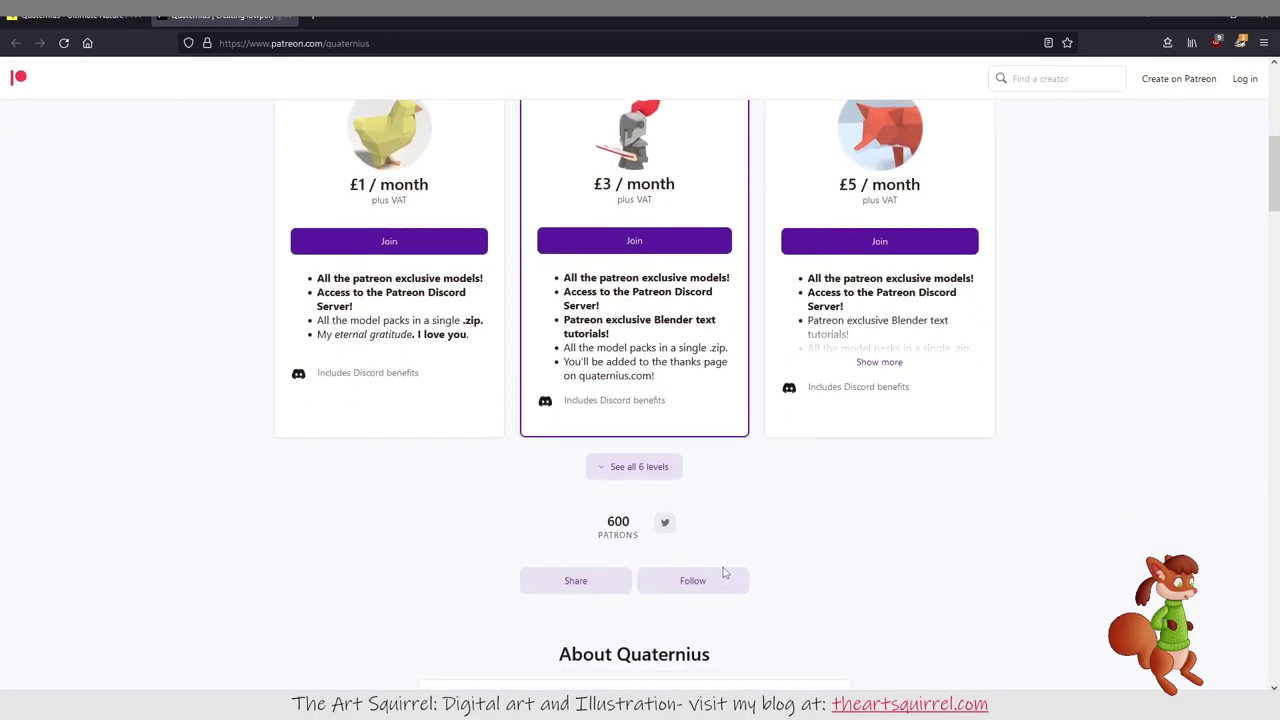
scroll(736, 573, down, 6)
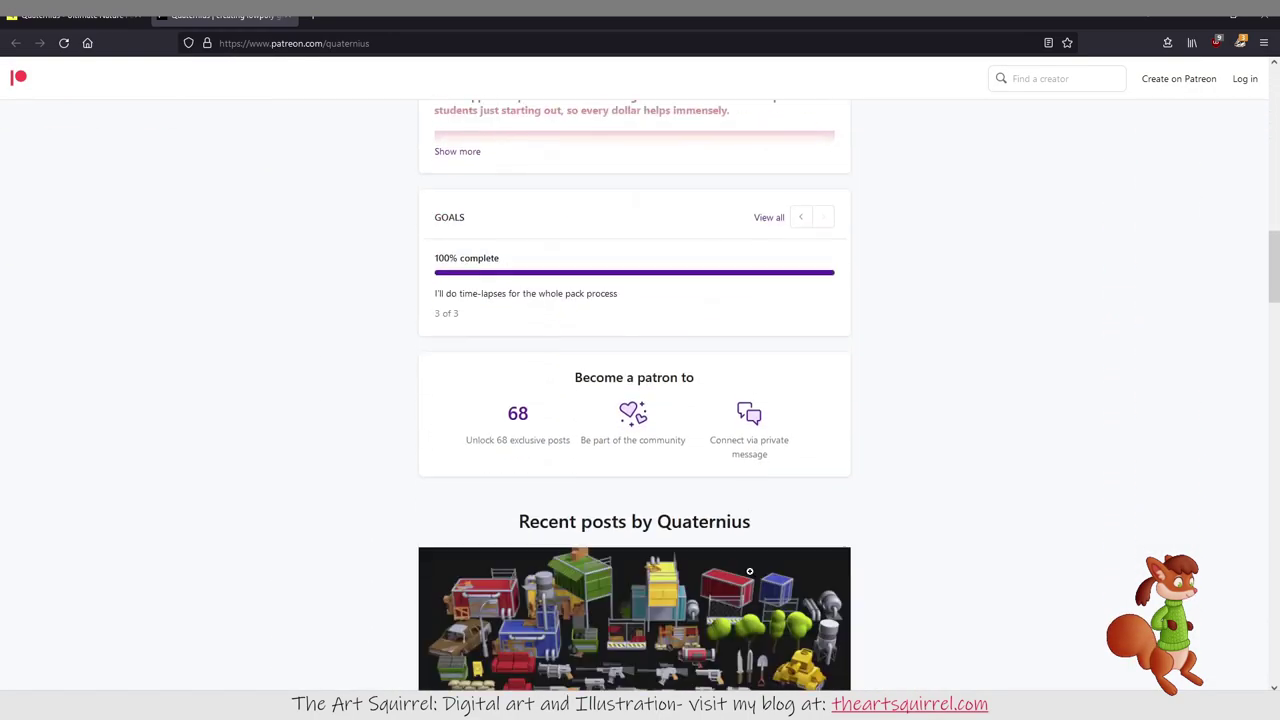
scroll(760, 570, down, 4)
scroll(1276, 384, down, 5)
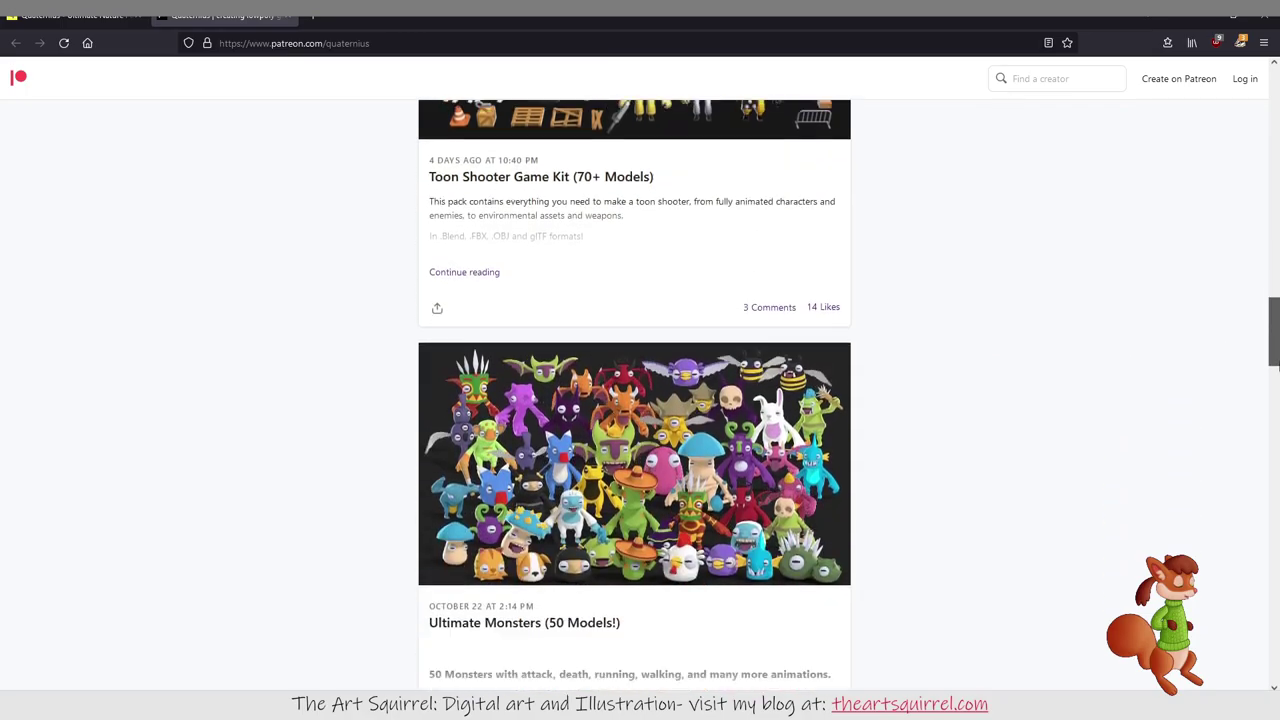
drag(1276, 384, 1276, 90)
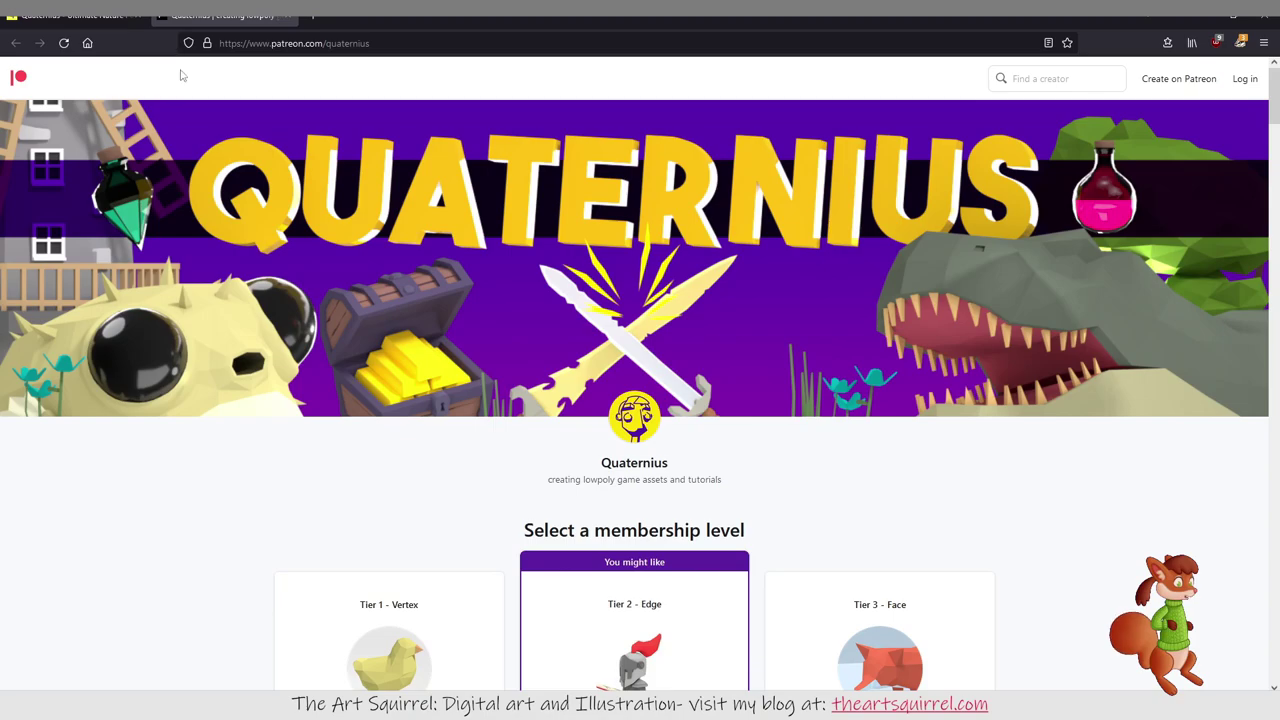
scroll(778, 318, down, 4)
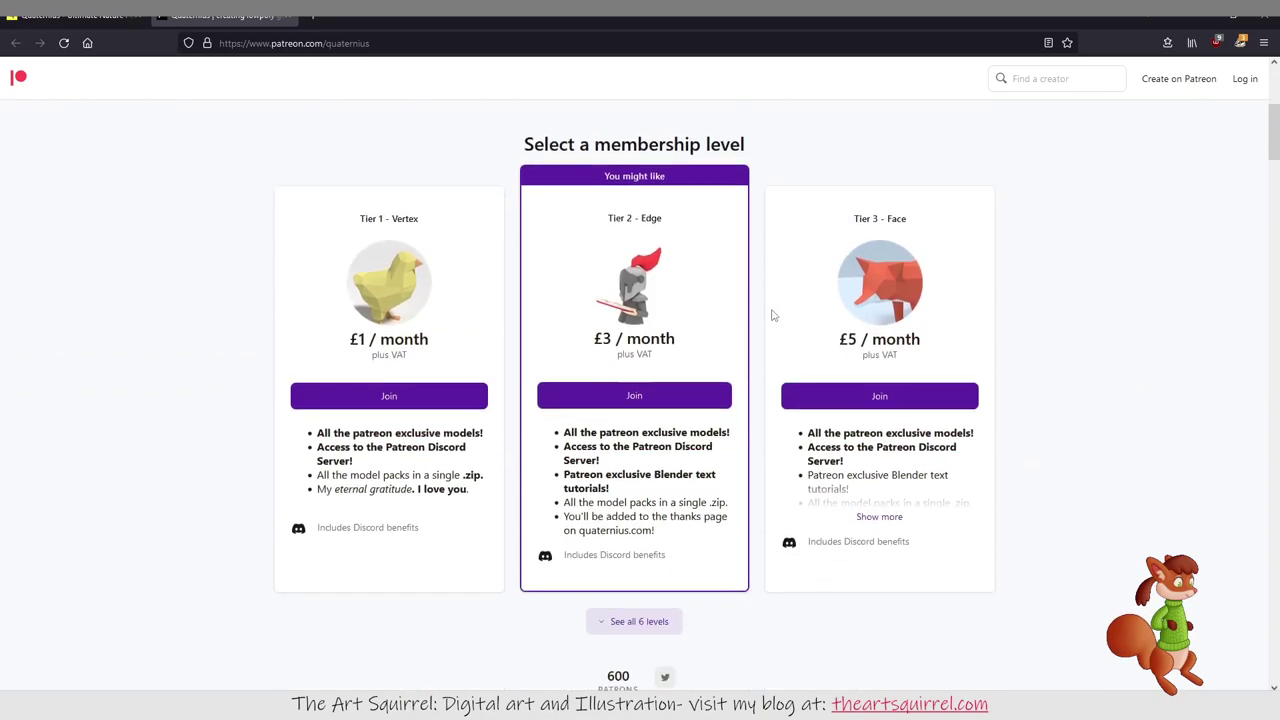
scroll(762, 314, up, 3)
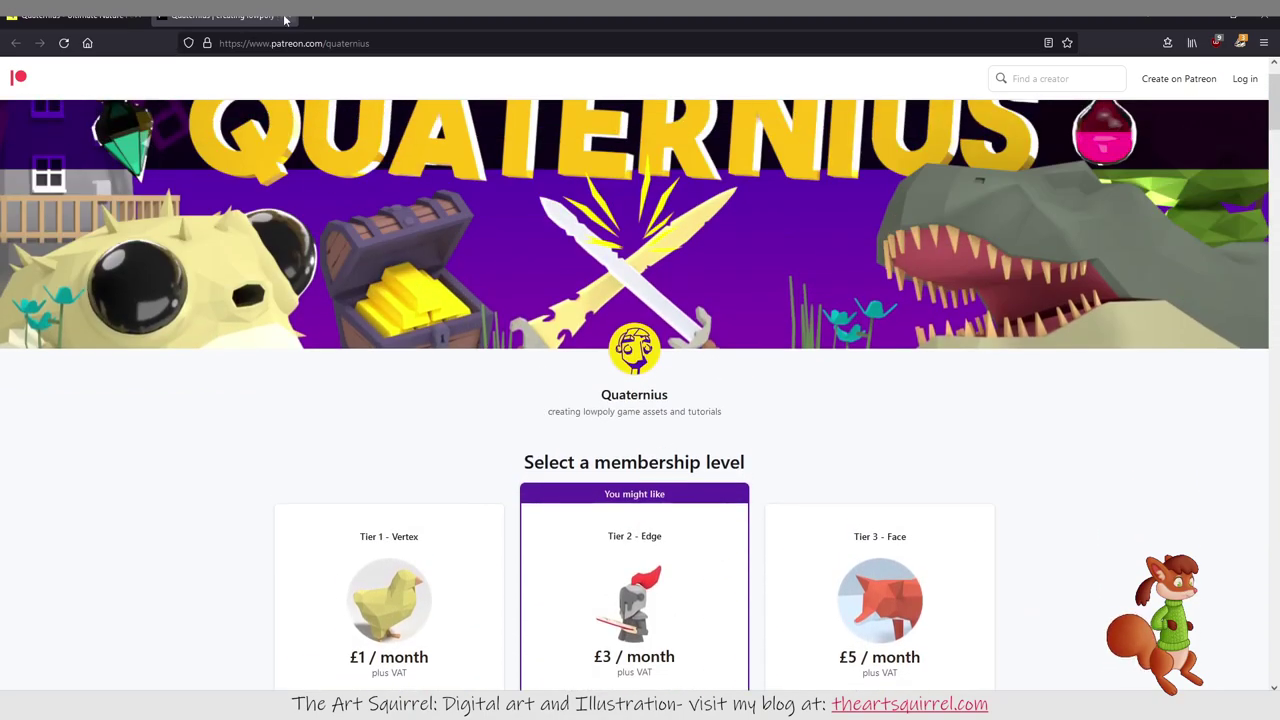
click(284, 17)
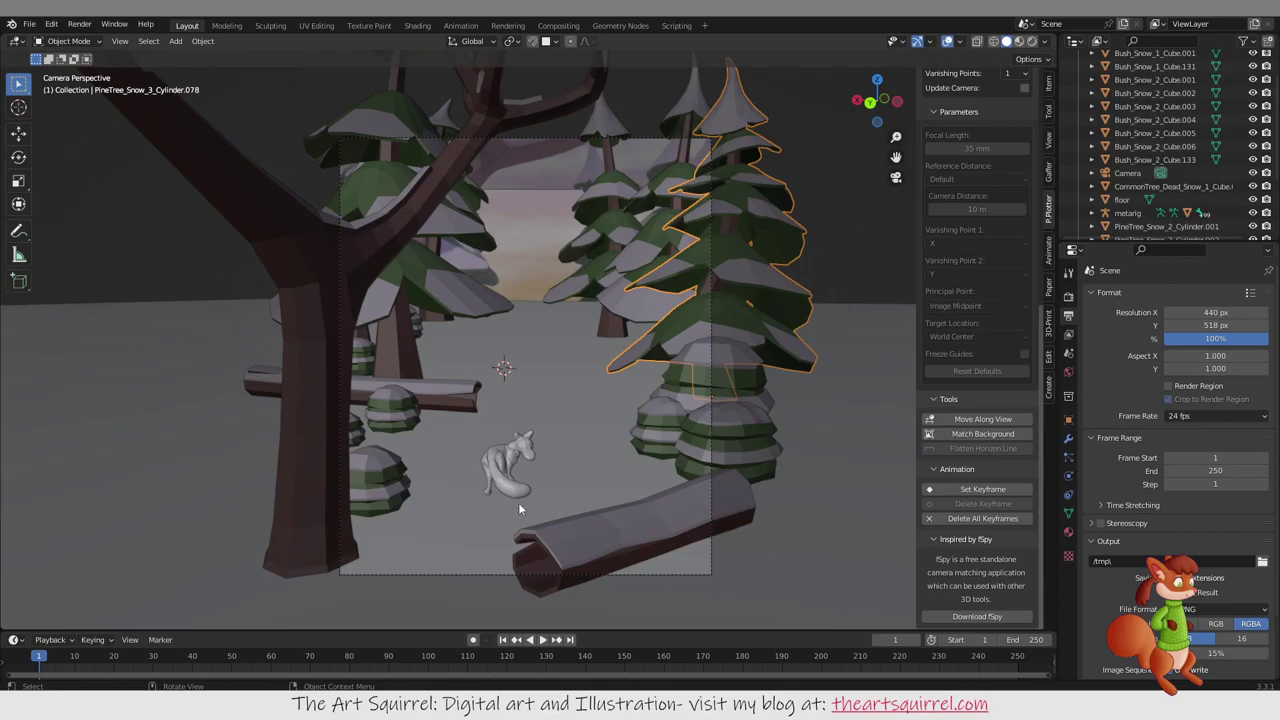
scroll(560, 490, down, 2)
scroll(582, 480, up, 2)
scroll(583, 468, down, 2)
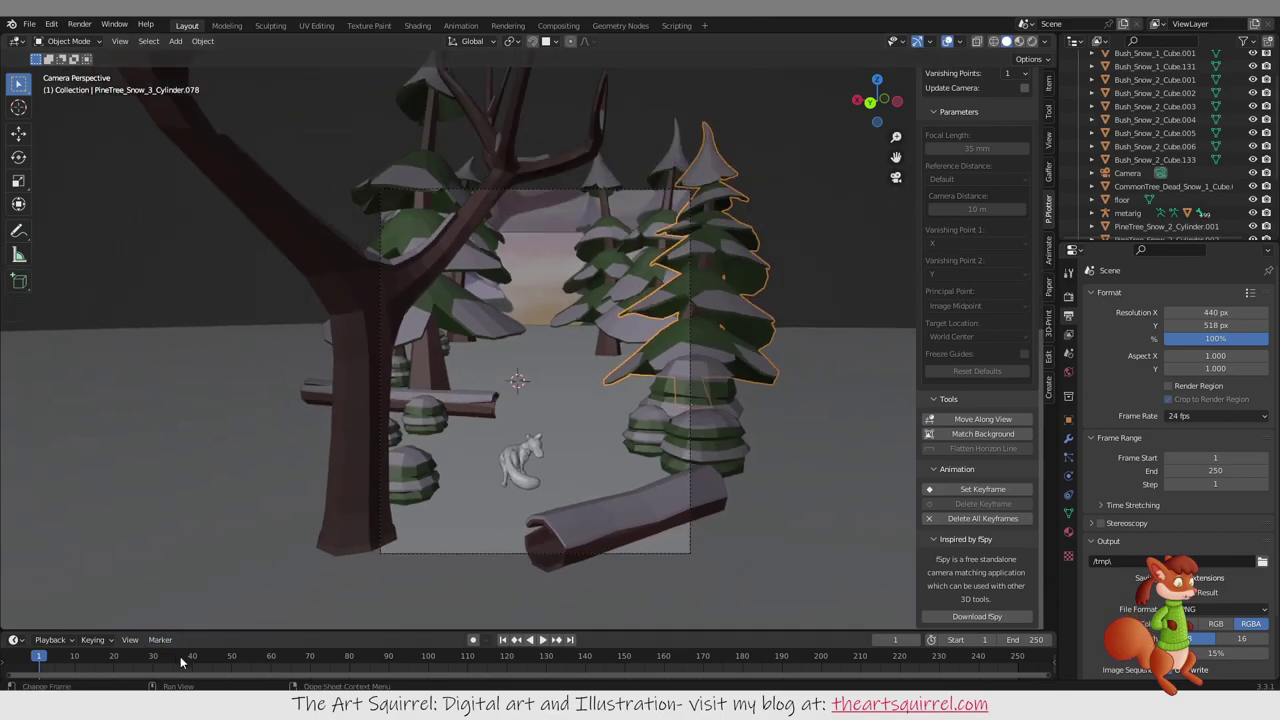
mouse_move(245, 712)
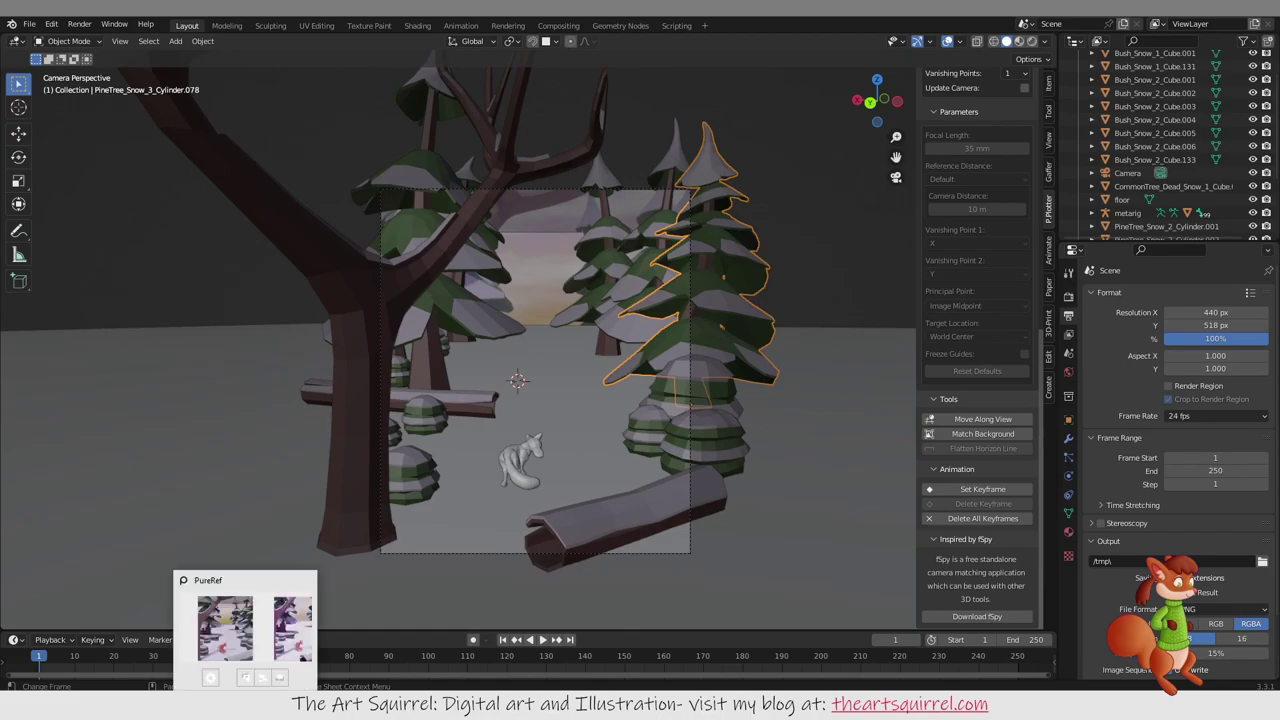
Step: Bring PureRef forward, pan toward the painted fox, and open the PortableApps launcher menu
click(245, 628)
scroll(680, 260, down, 4)
scroll(674, 272, up, 5)
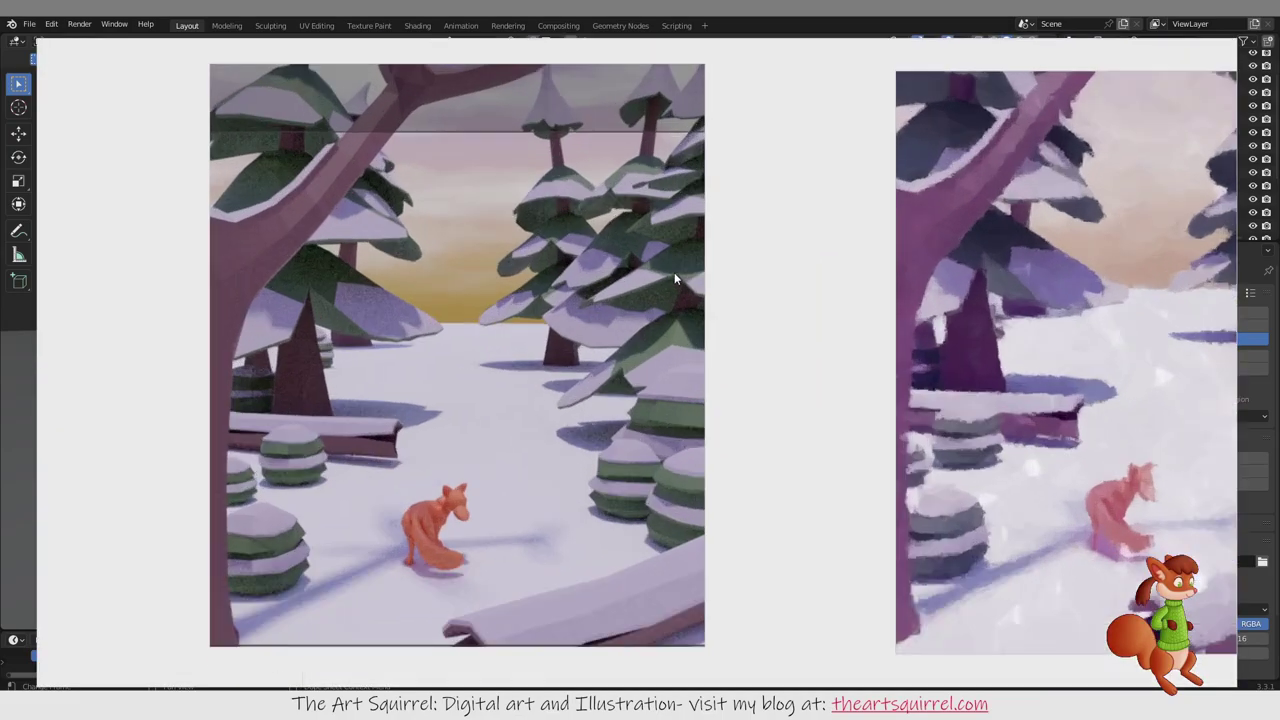
scroll(744, 282, down, 3)
middle_drag(744, 282, 583, 318)
scroll(578, 322, up, 2)
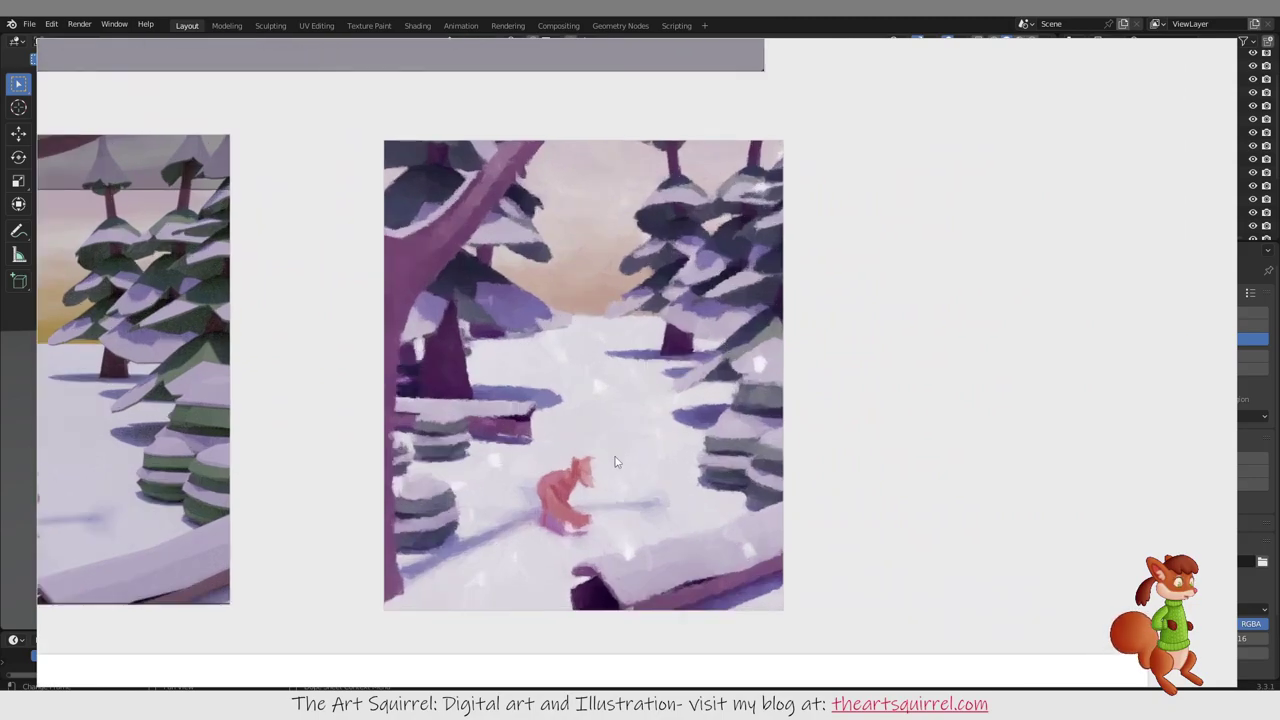
scroll(615, 462, up, 2)
scroll(615, 462, down, 2)
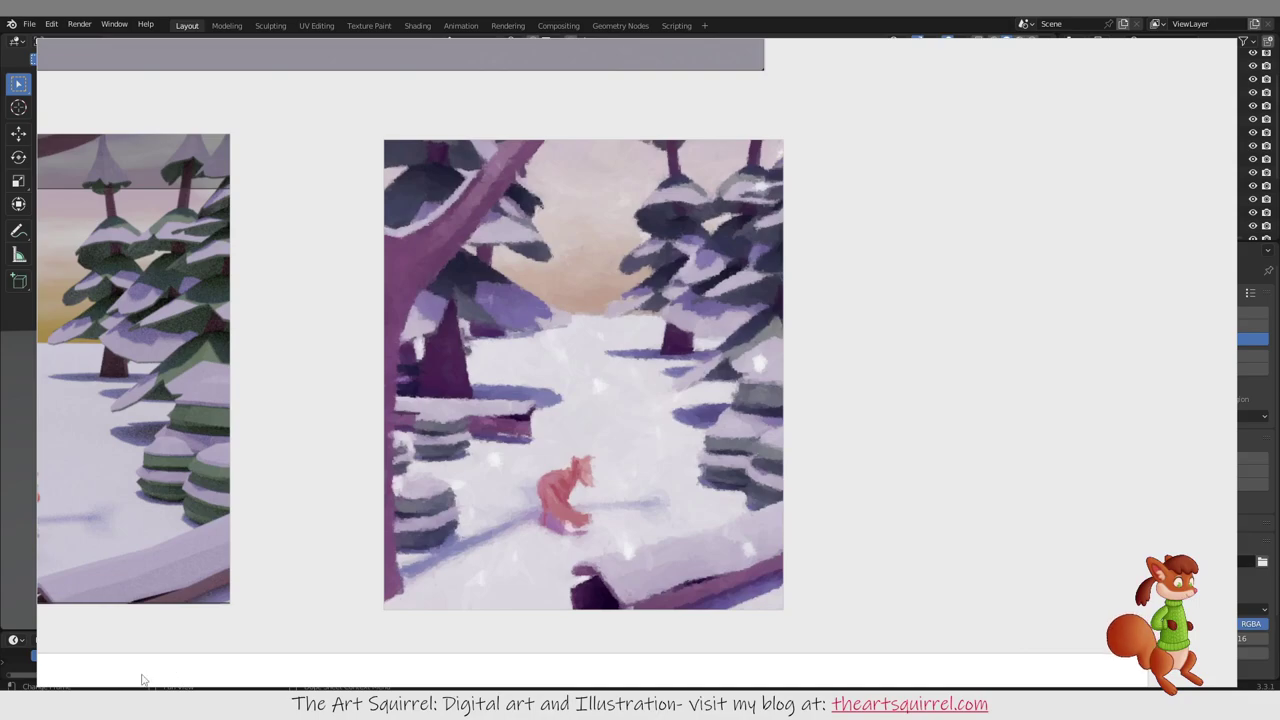
click(1236, 714)
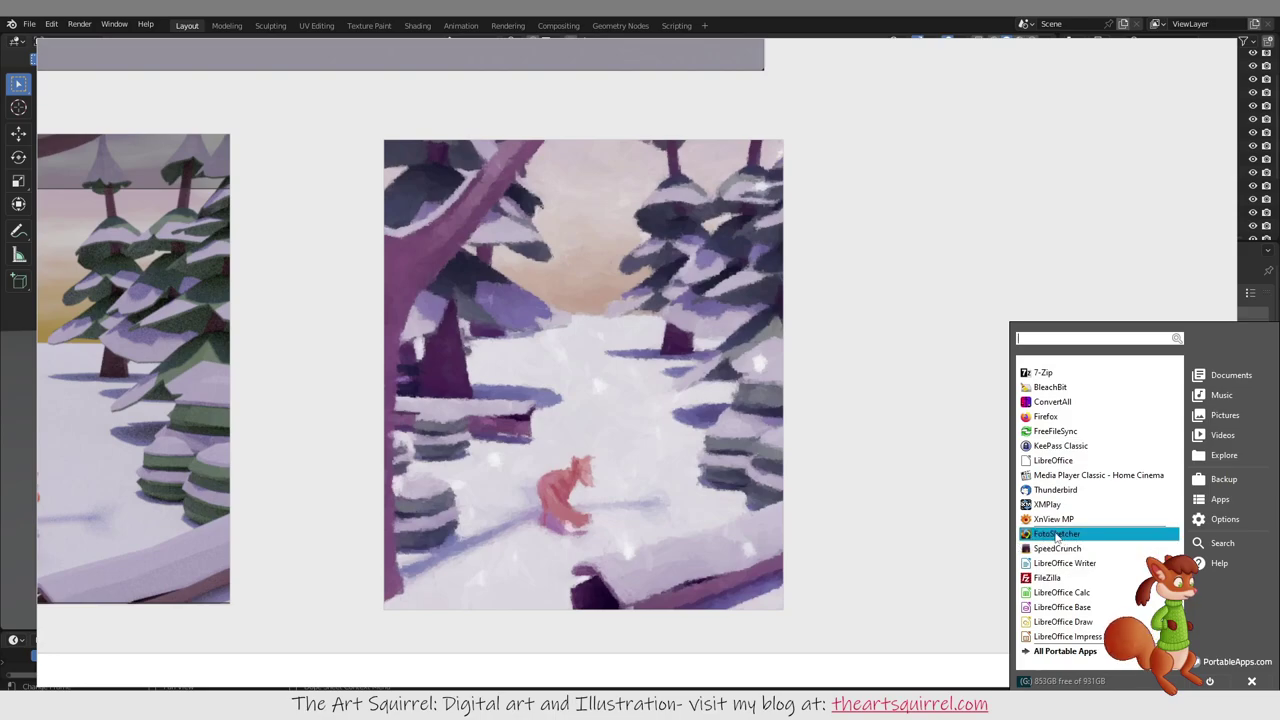
Step: Launch FotoSketcher on the parrot image and open the Drawing style list in Drawing parameters
click(634, 414)
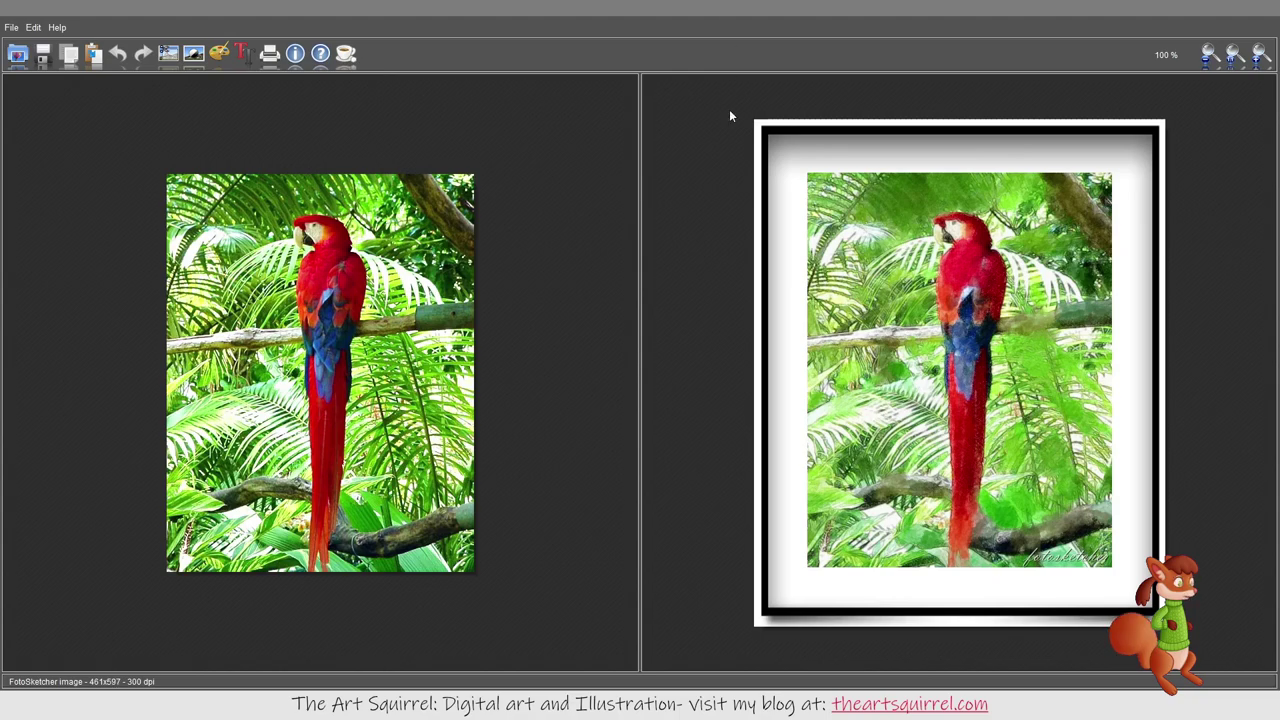
click(219, 53)
click(666, 206)
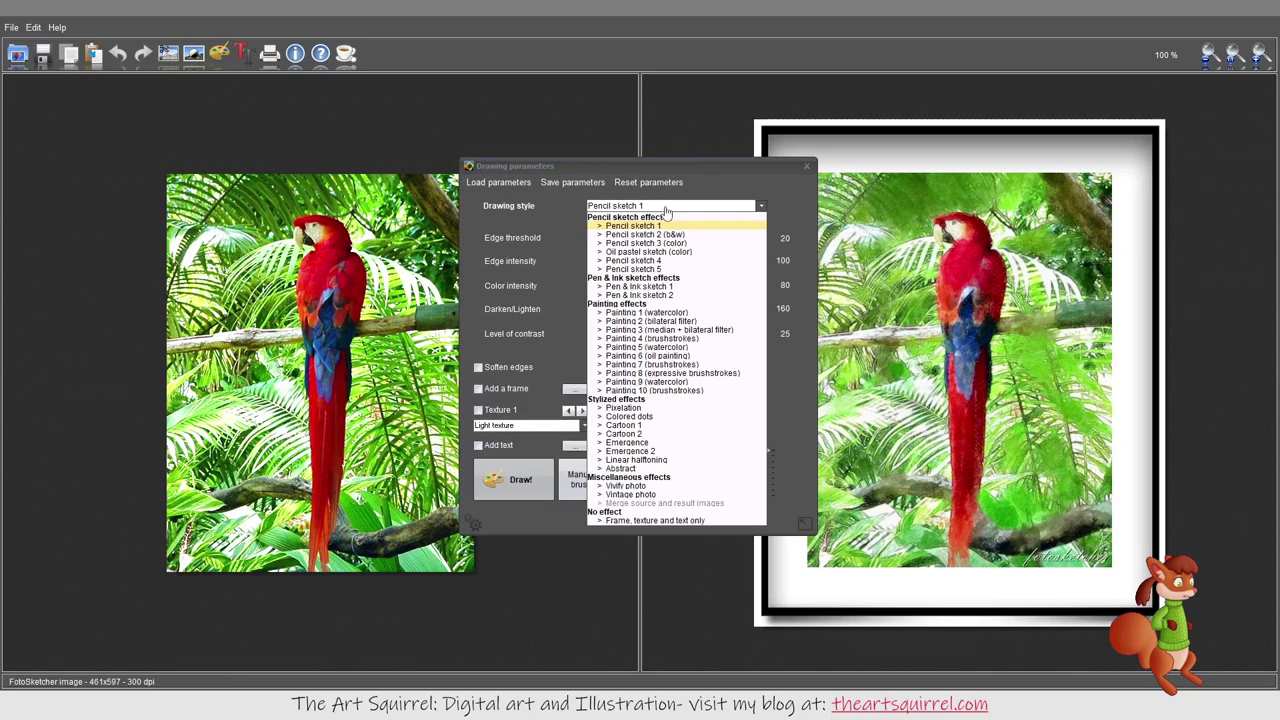
Step: Try Painting 1, 6 and 9, settle on Painting 10 (brushstrokes), and close the dialog
click(661, 315)
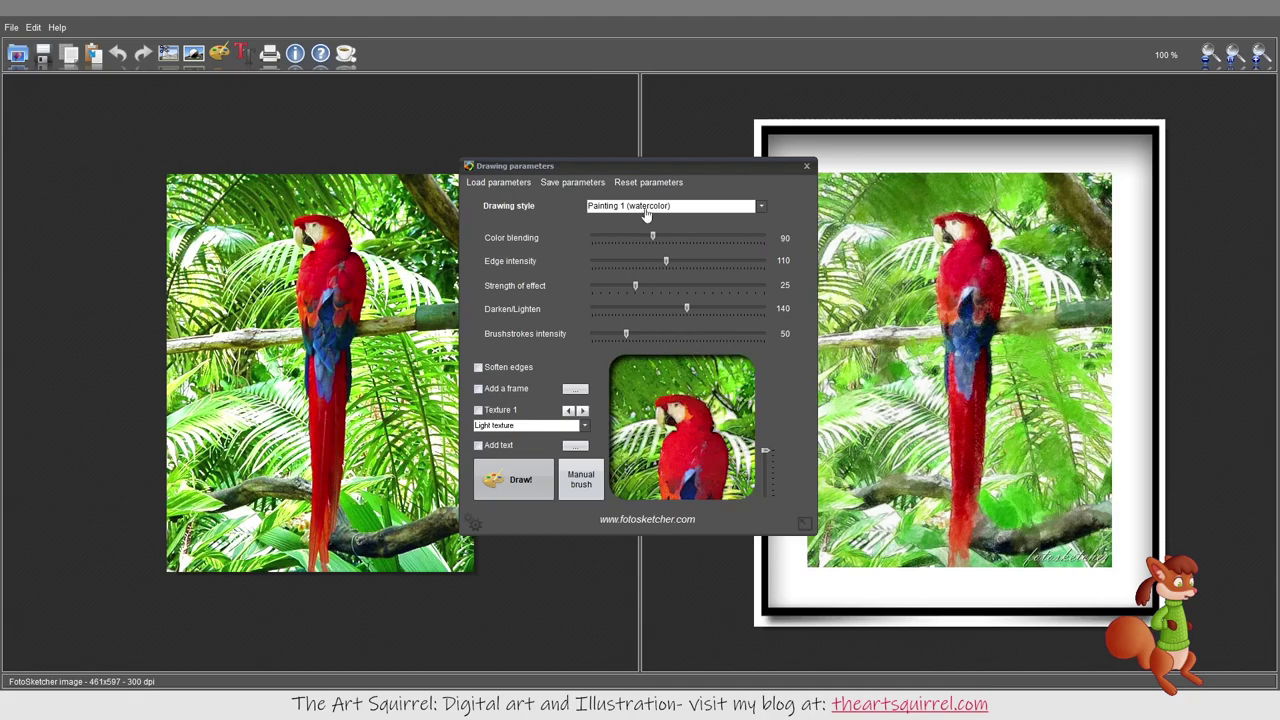
click(646, 208)
click(660, 370)
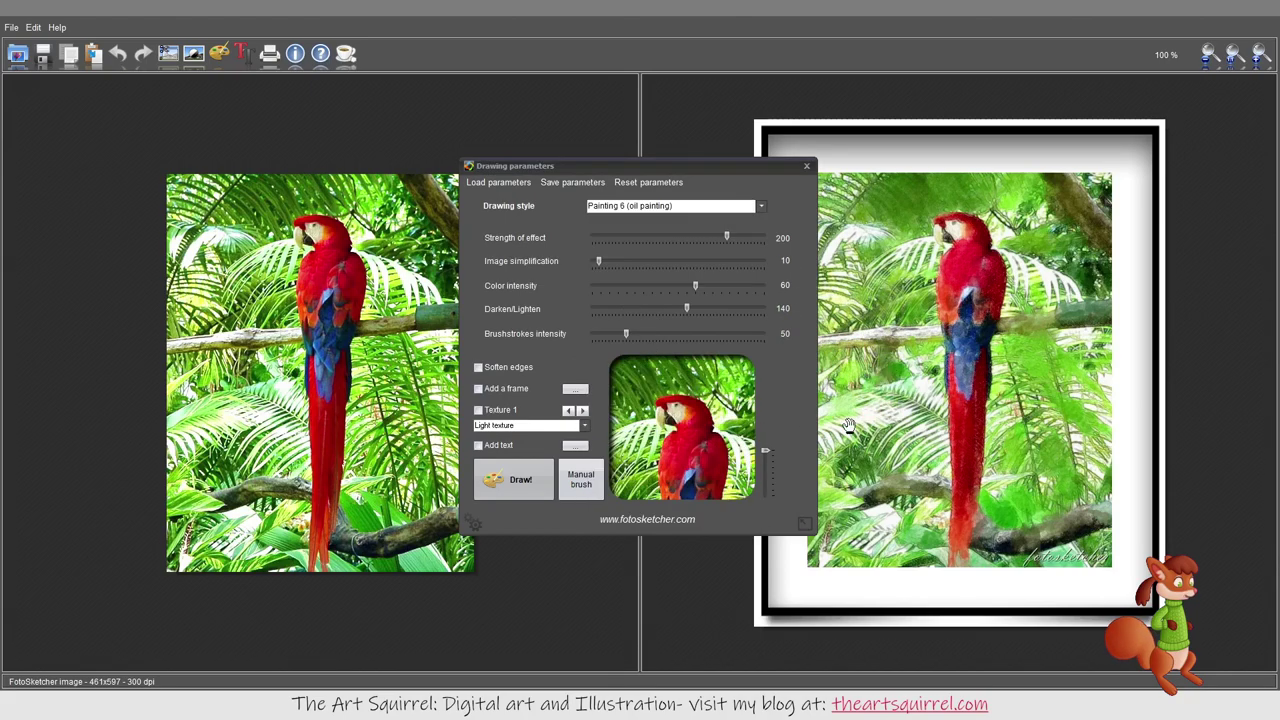
click(646, 210)
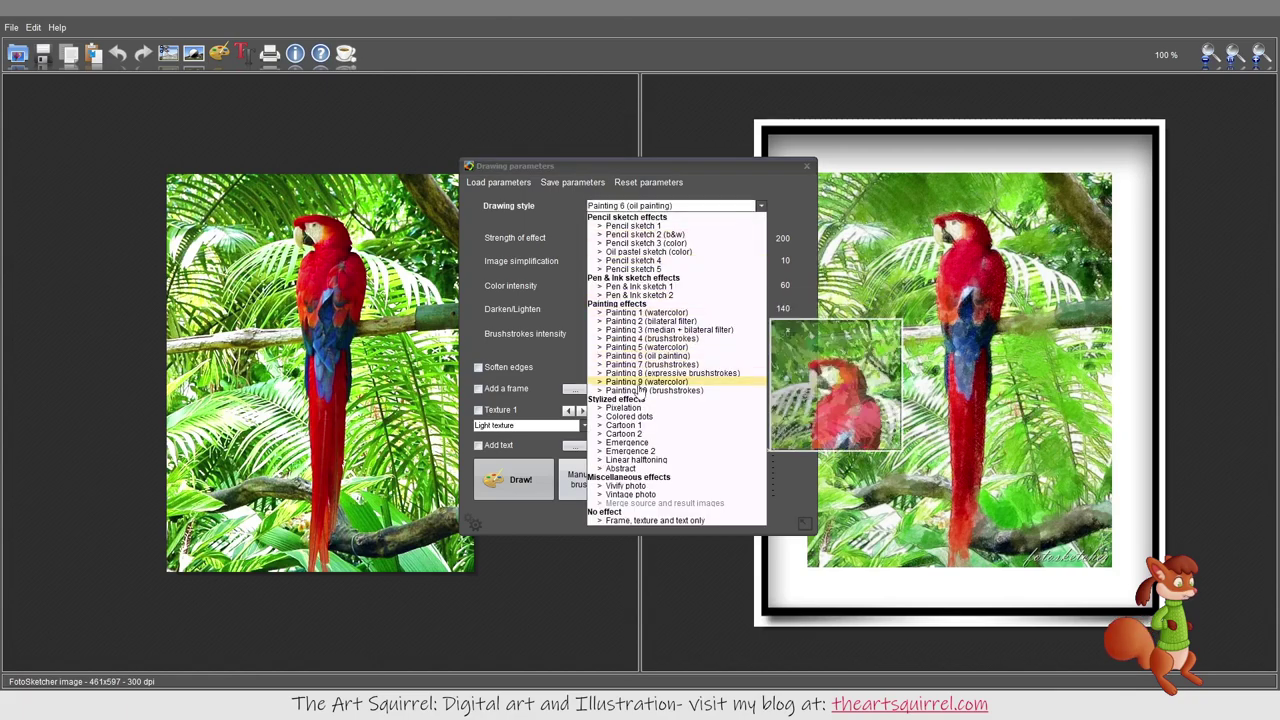
click(641, 382)
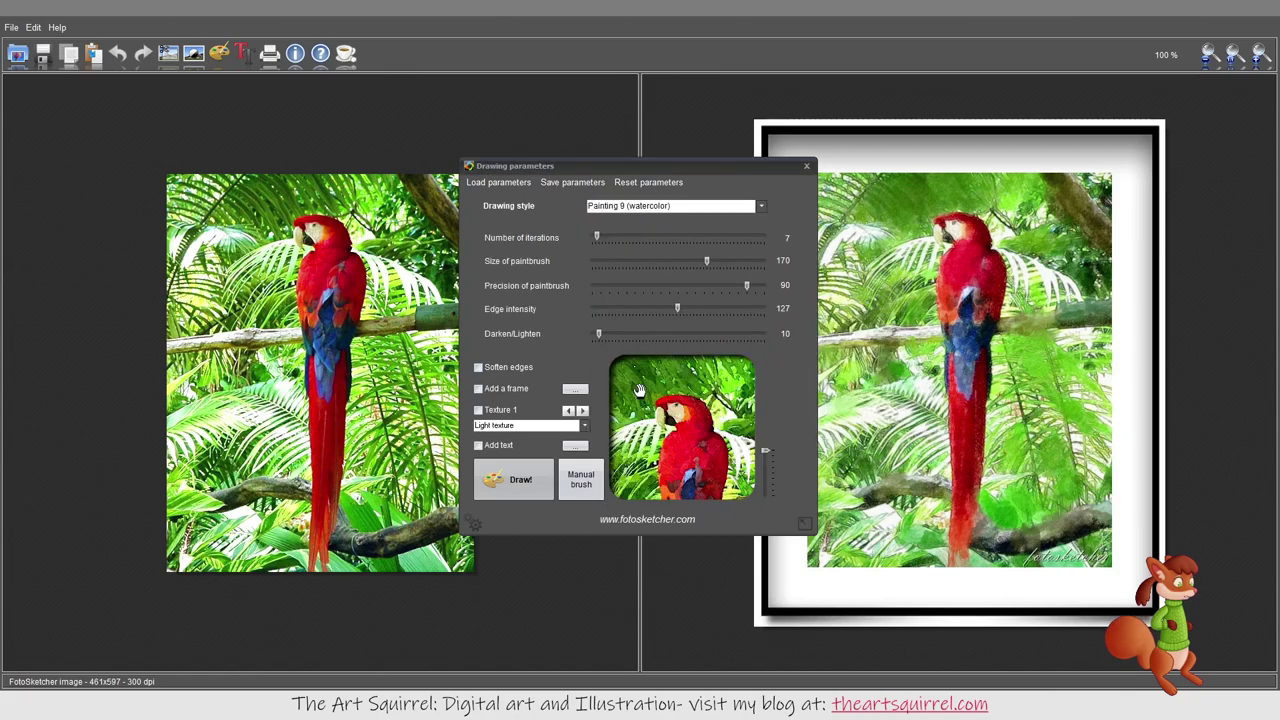
click(620, 210)
click(637, 387)
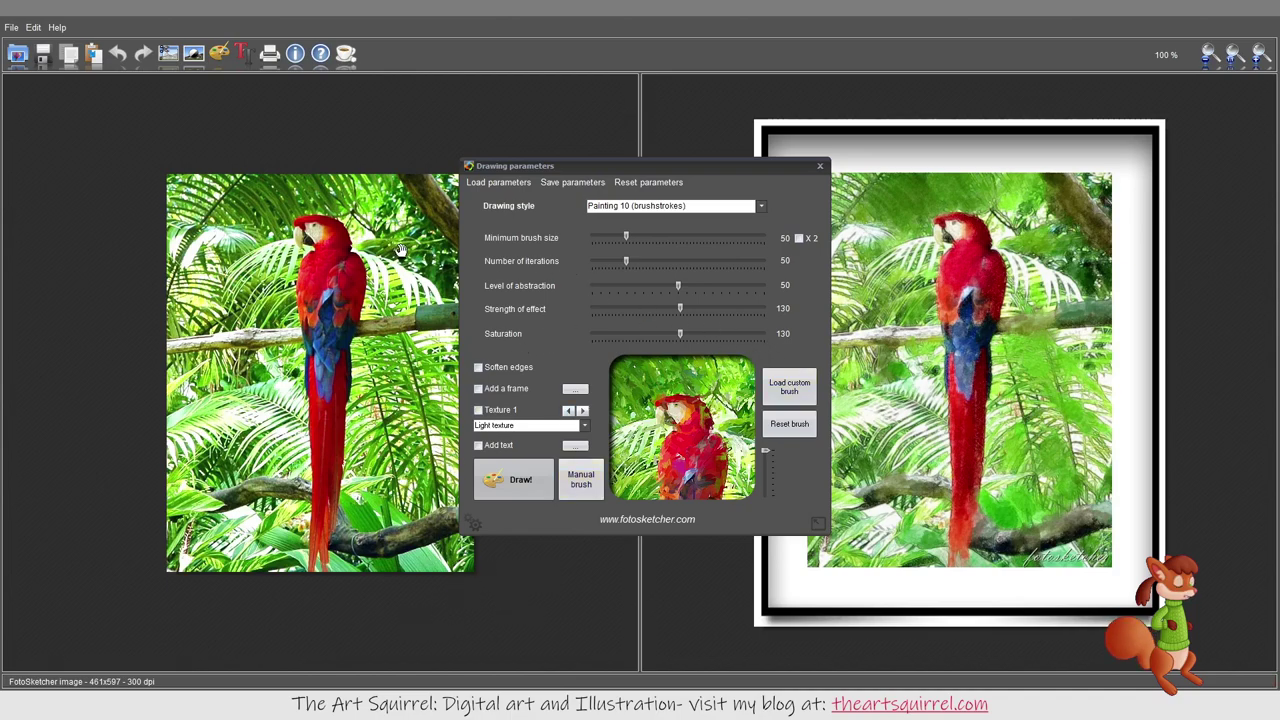
drag(737, 166, 632, 169)
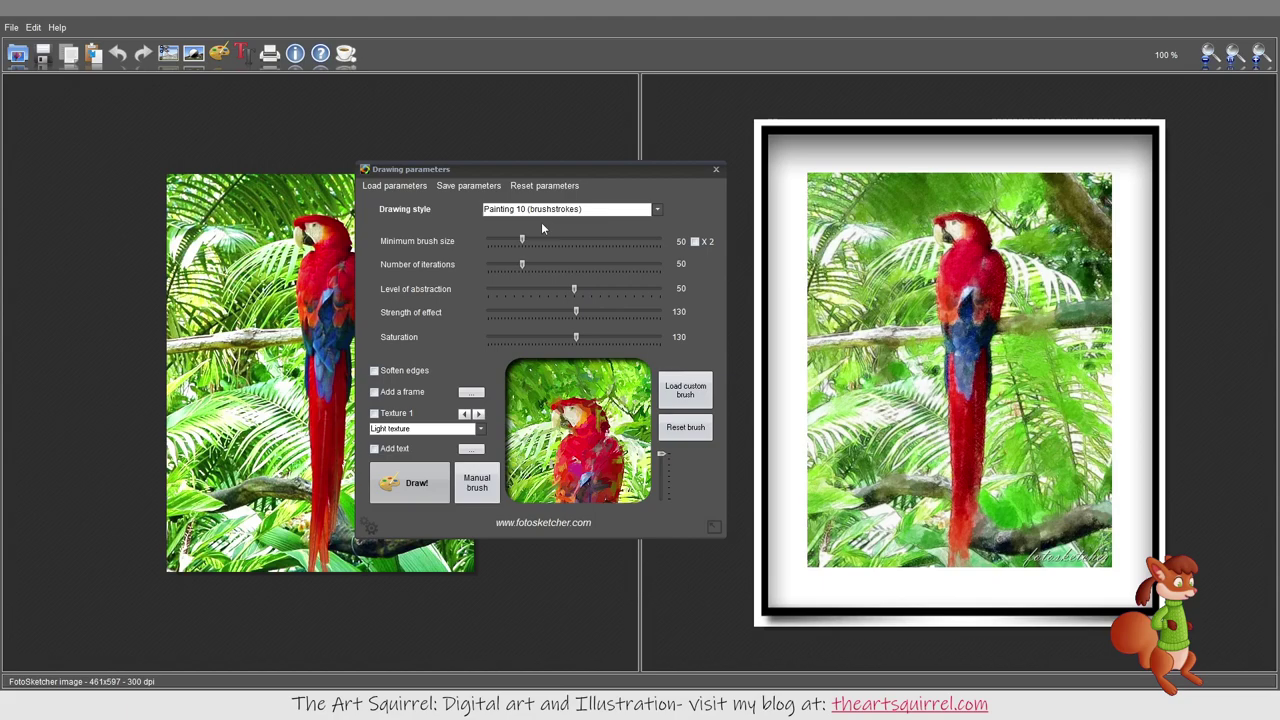
click(714, 171)
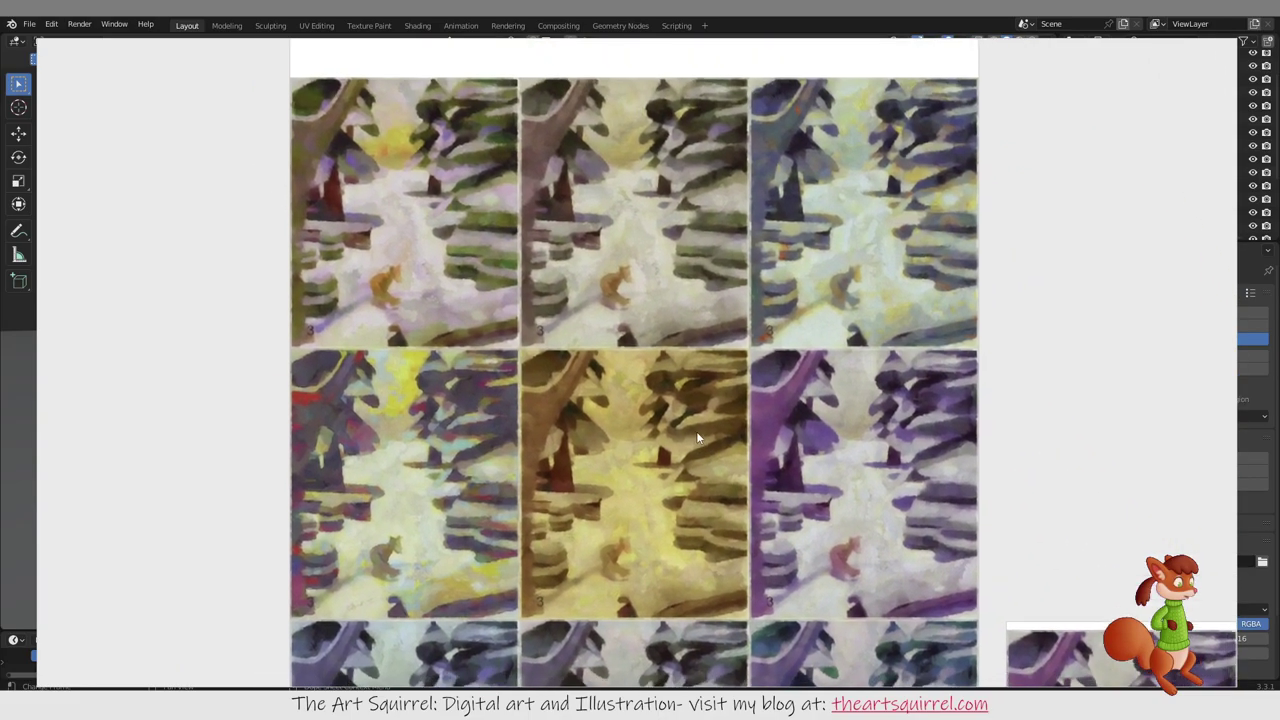
Step: Expand the Dynamic Auto-Painter PRO 6 folder in the Start menu, then dismiss the menu
key(super)
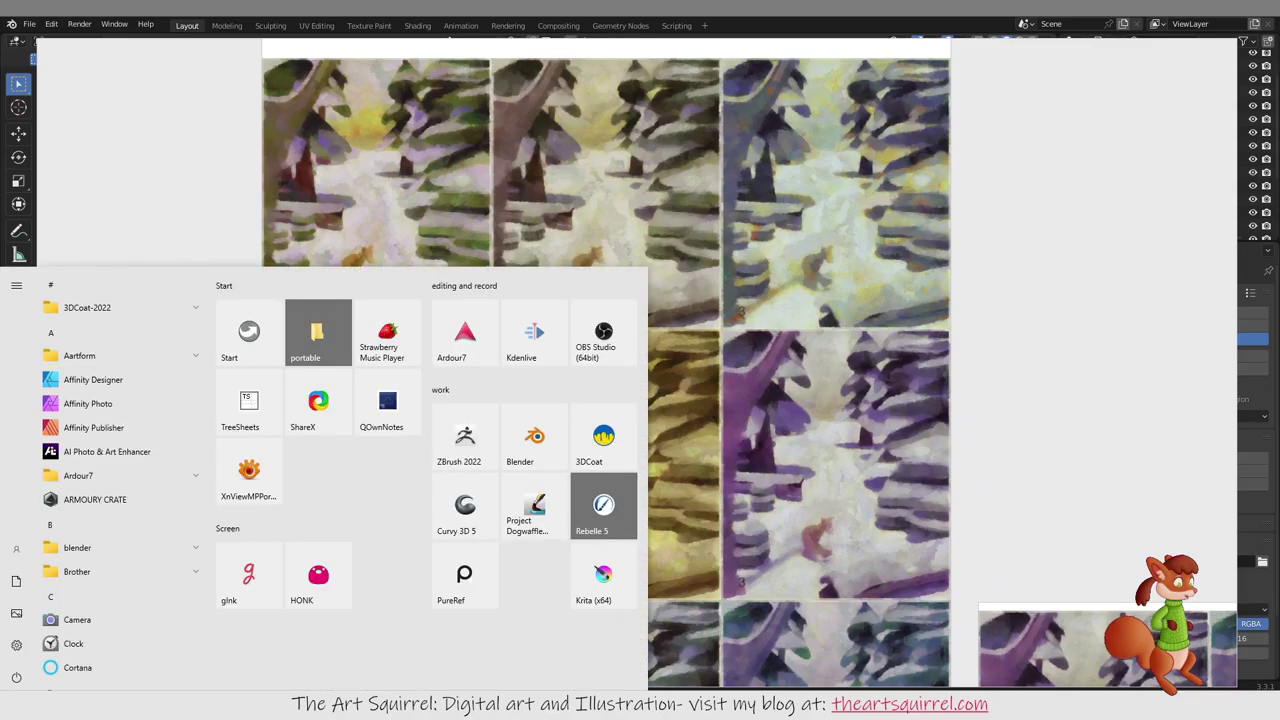
scroll(107, 381, down, 5)
click(107, 381)
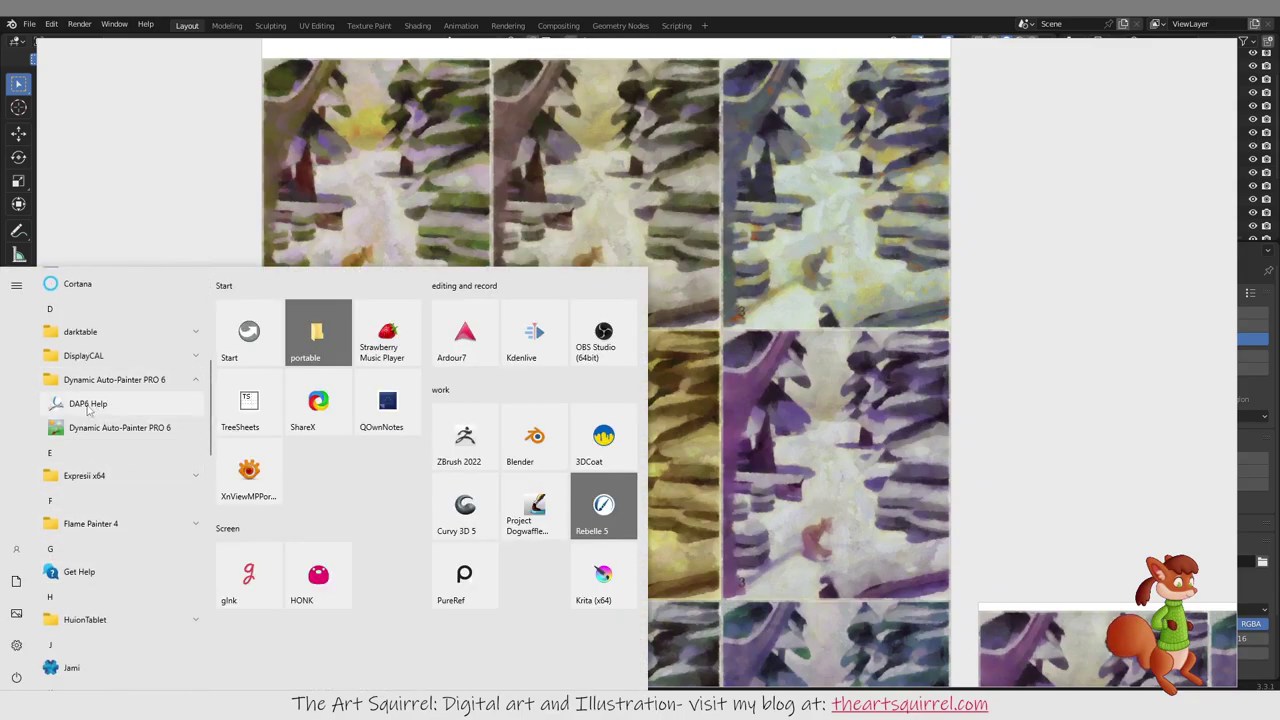
click(92, 406)
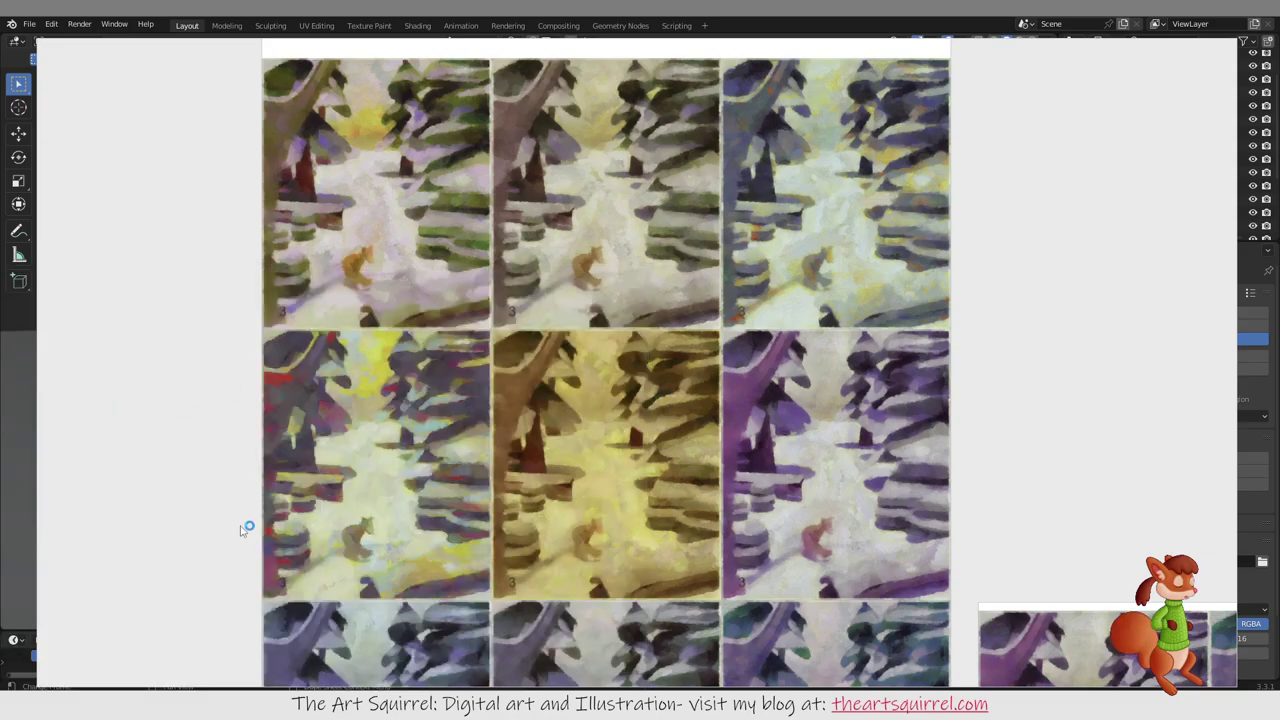
Step: Open the DAP6 Help manual in Okular from the Start menu, then close it
key(super)
scroll(113, 591, down, 5)
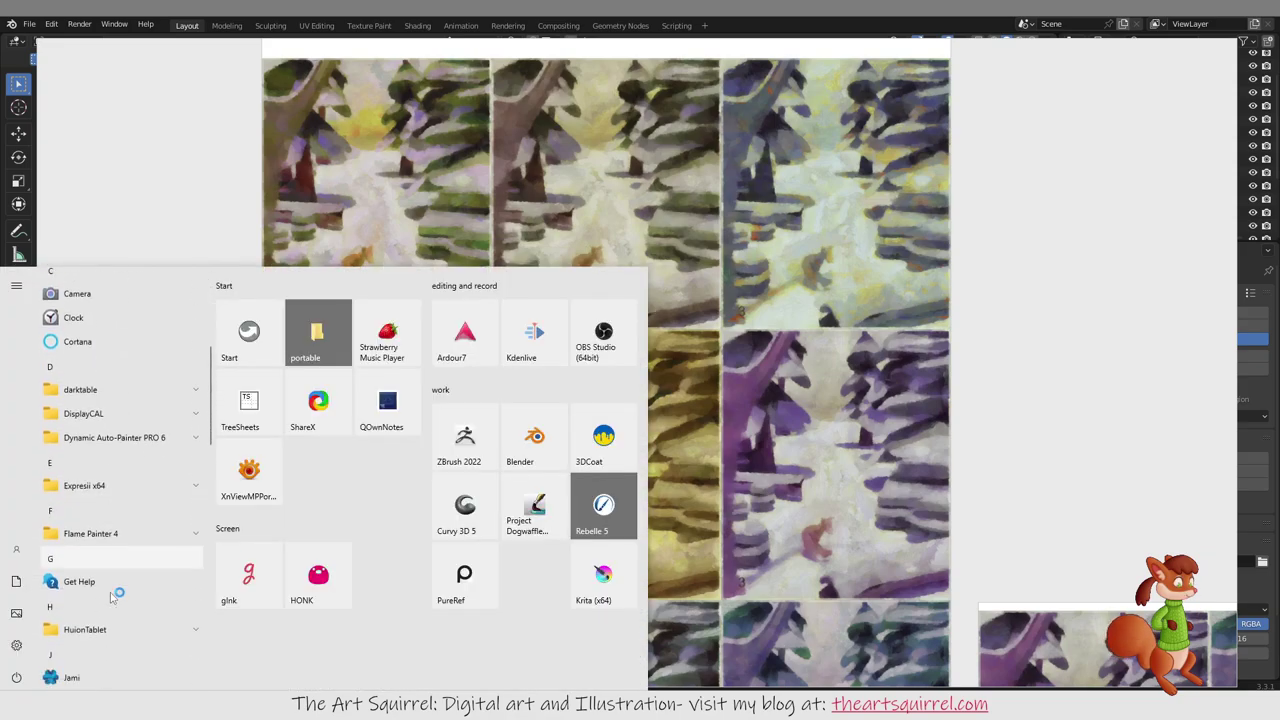
click(115, 382)
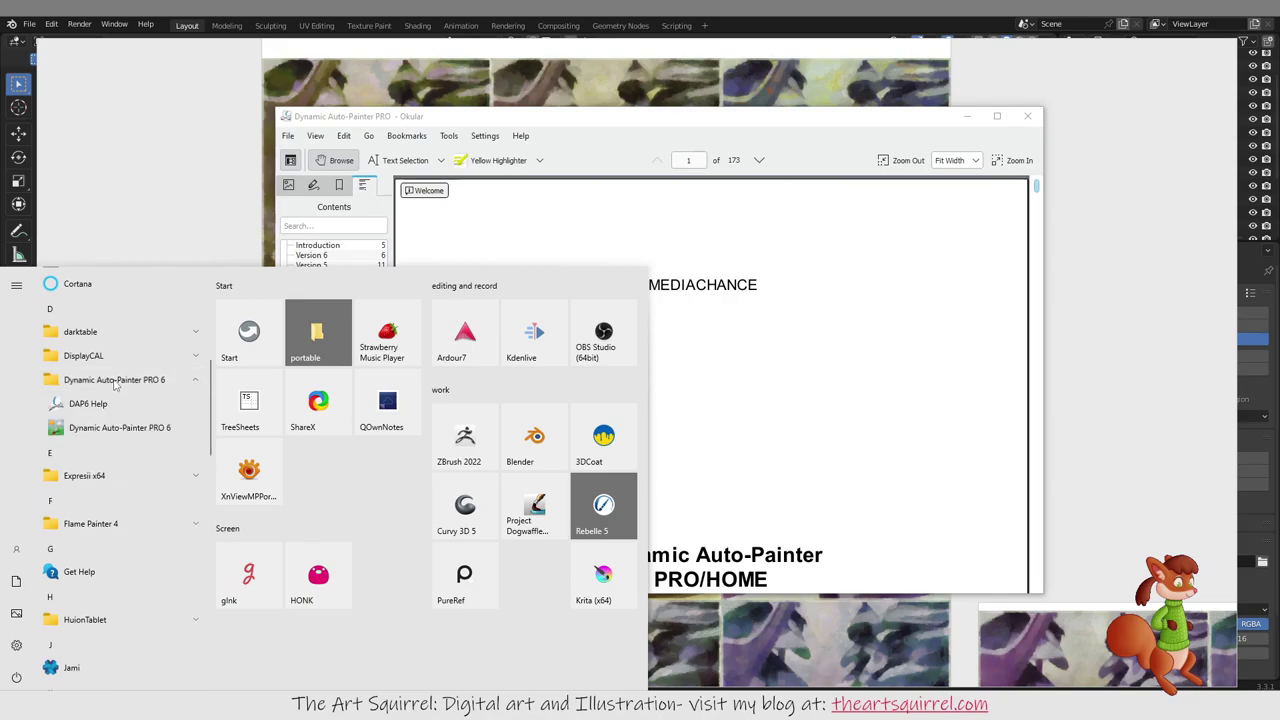
click(115, 428)
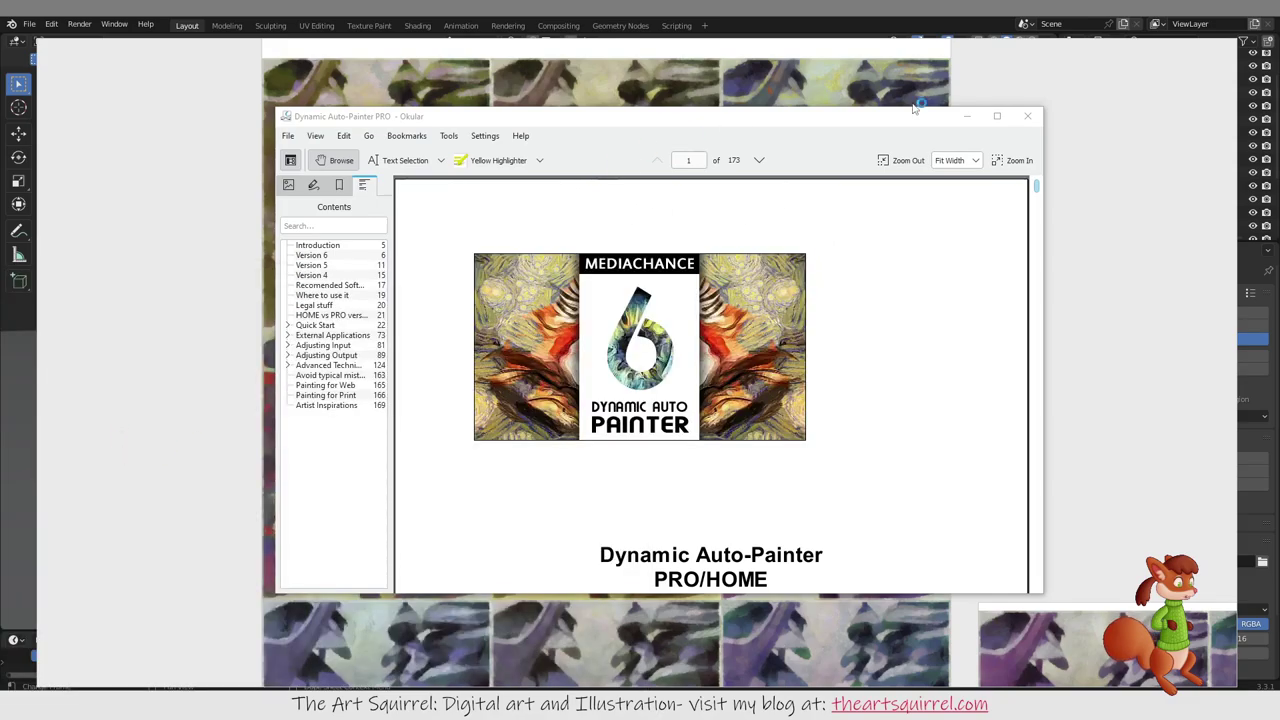
click(1027, 116)
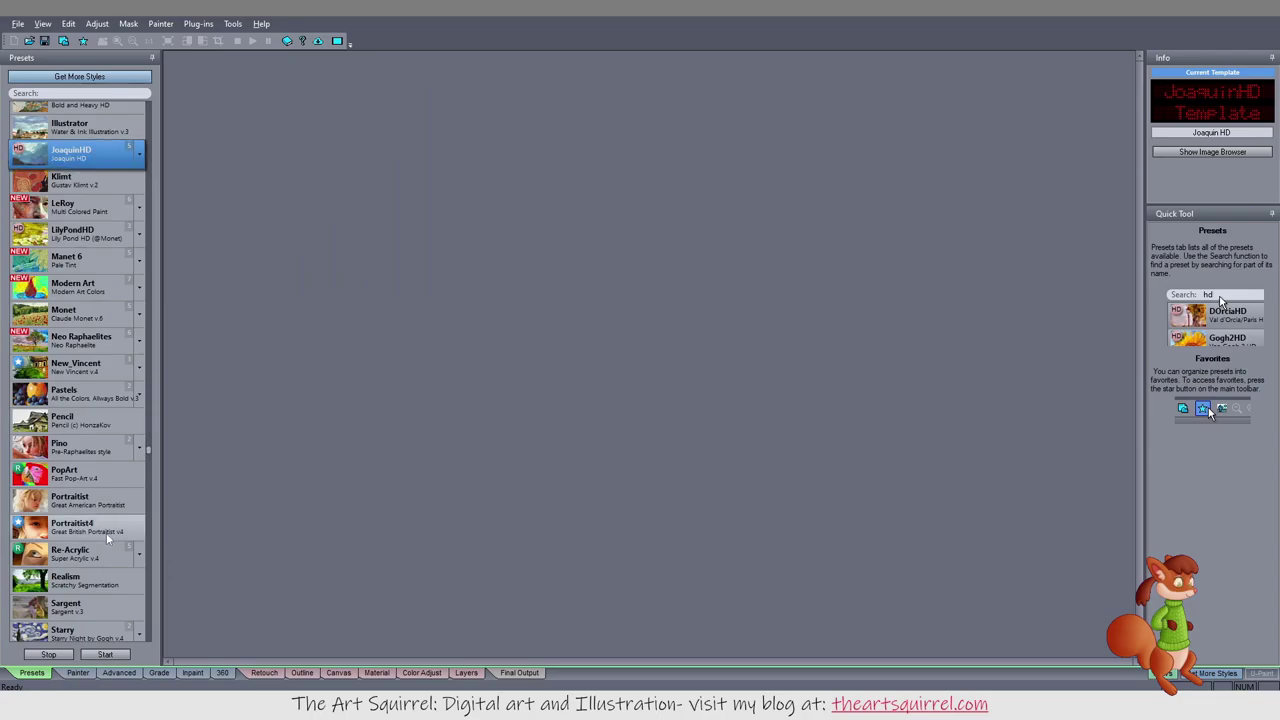
Step: Browse the painting preset previews and check the Painter menu options without choosing any
scroll(104, 535, down, 3)
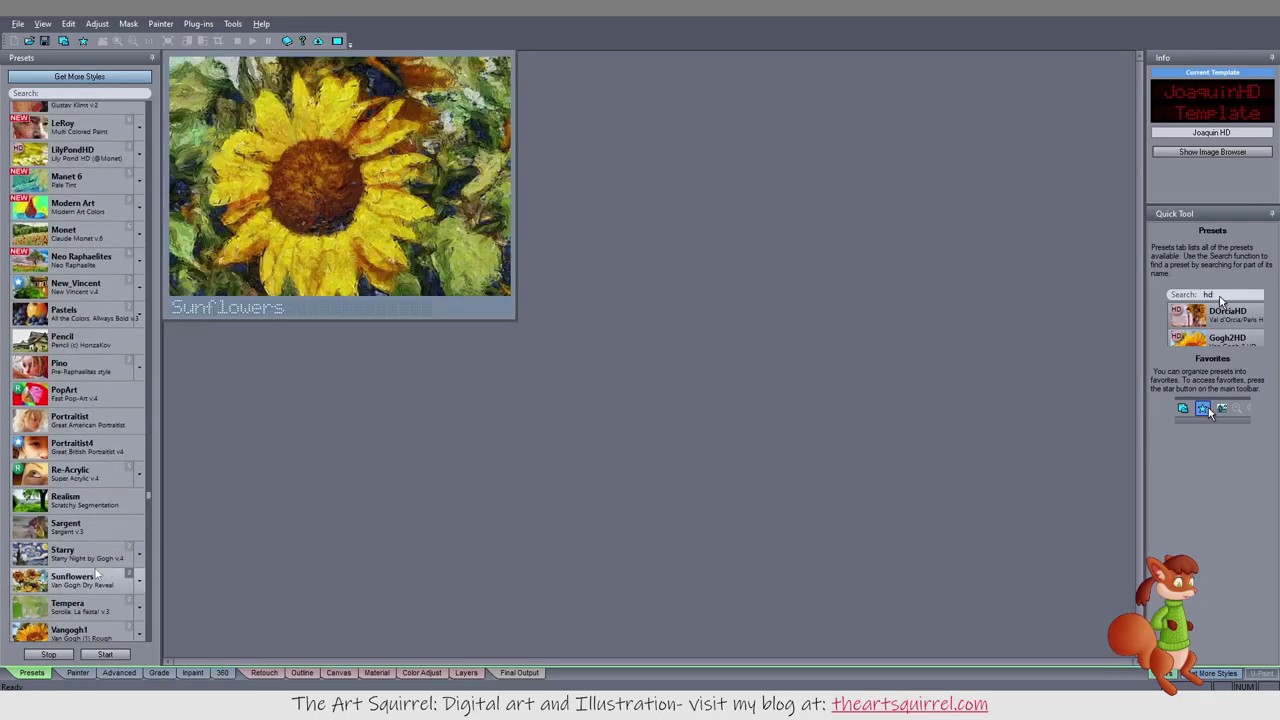
scroll(108, 555, up, 3)
drag(149, 445, 158, 101)
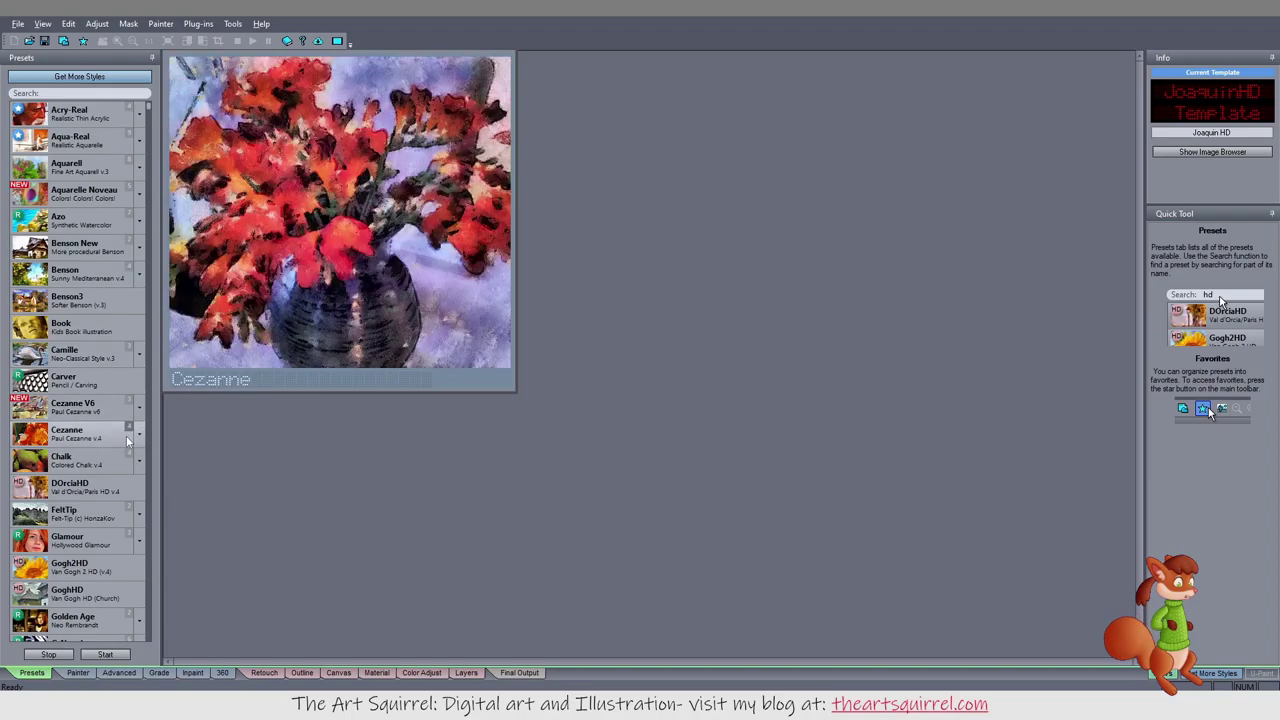
mouse_move(71, 116)
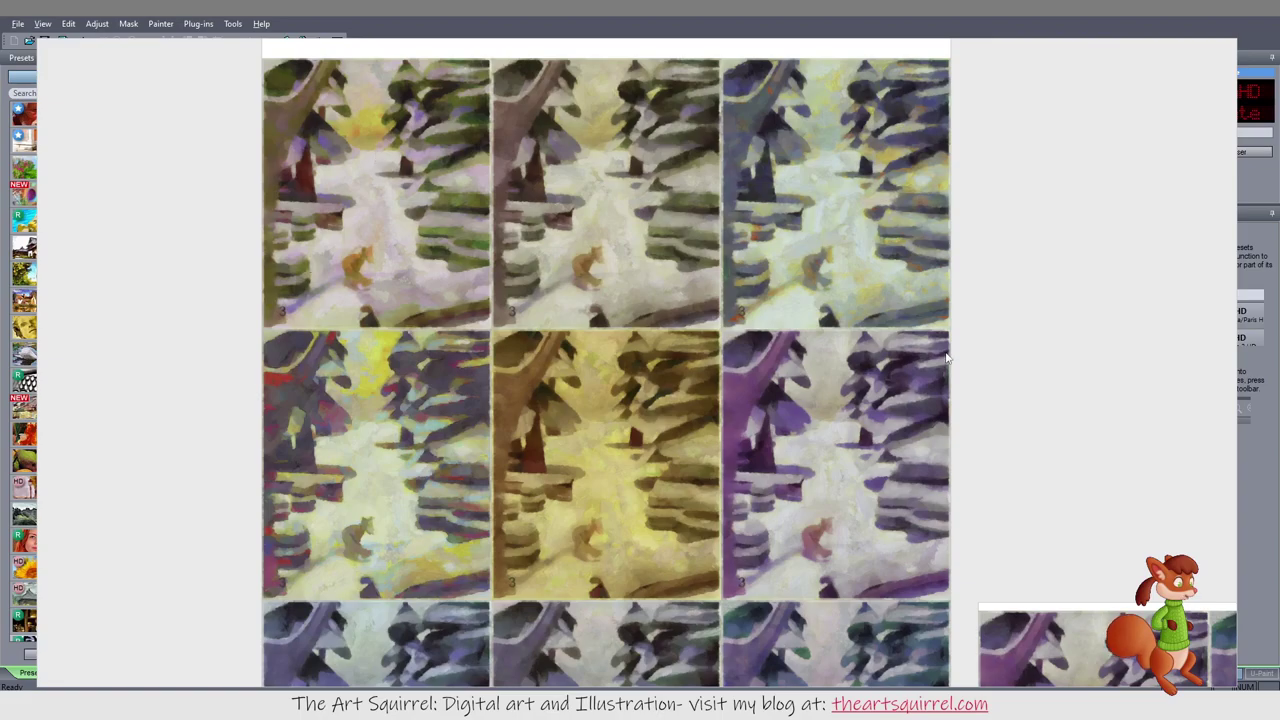
scroll(697, 480, up, 2)
scroll(697, 480, down, 2)
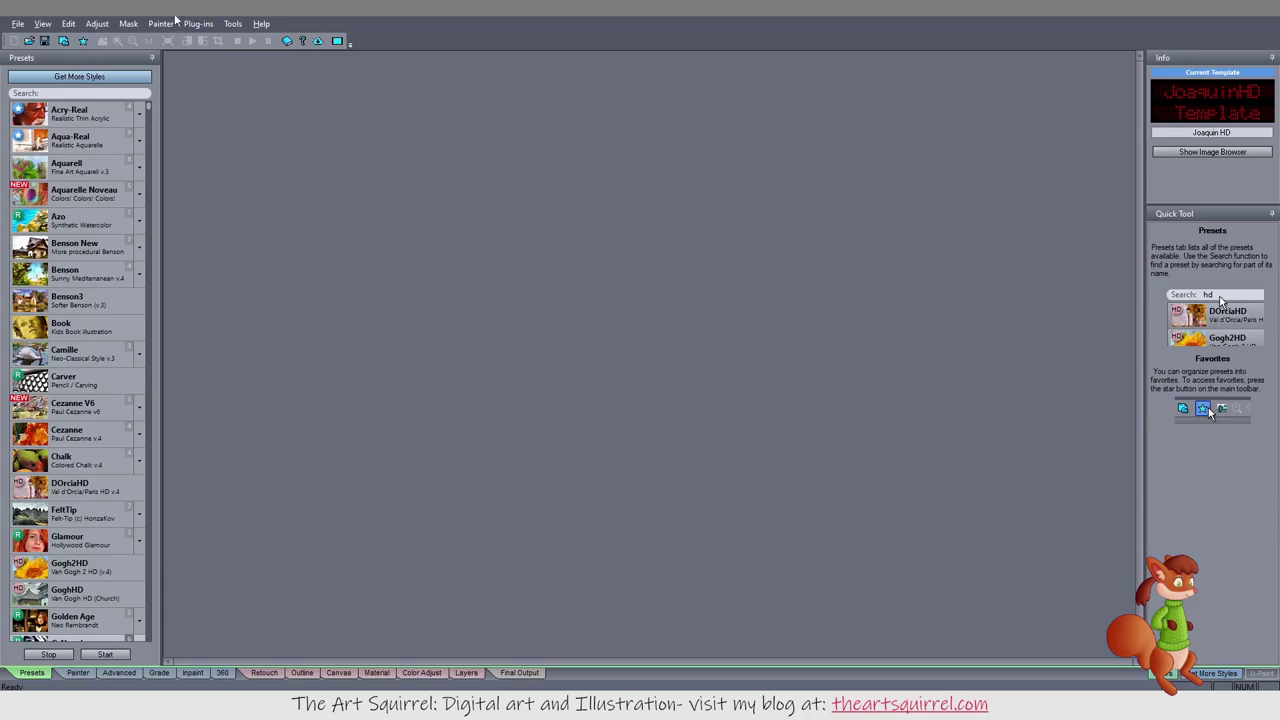
click(162, 23)
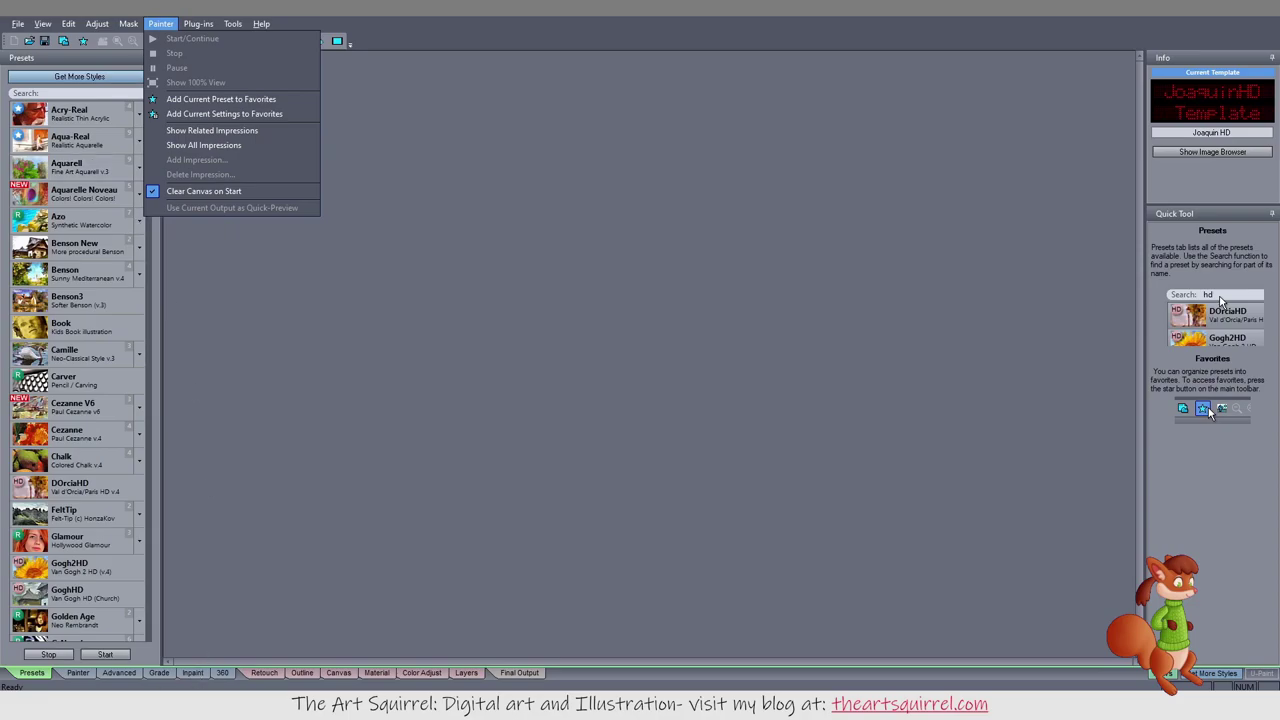
key(Escape)
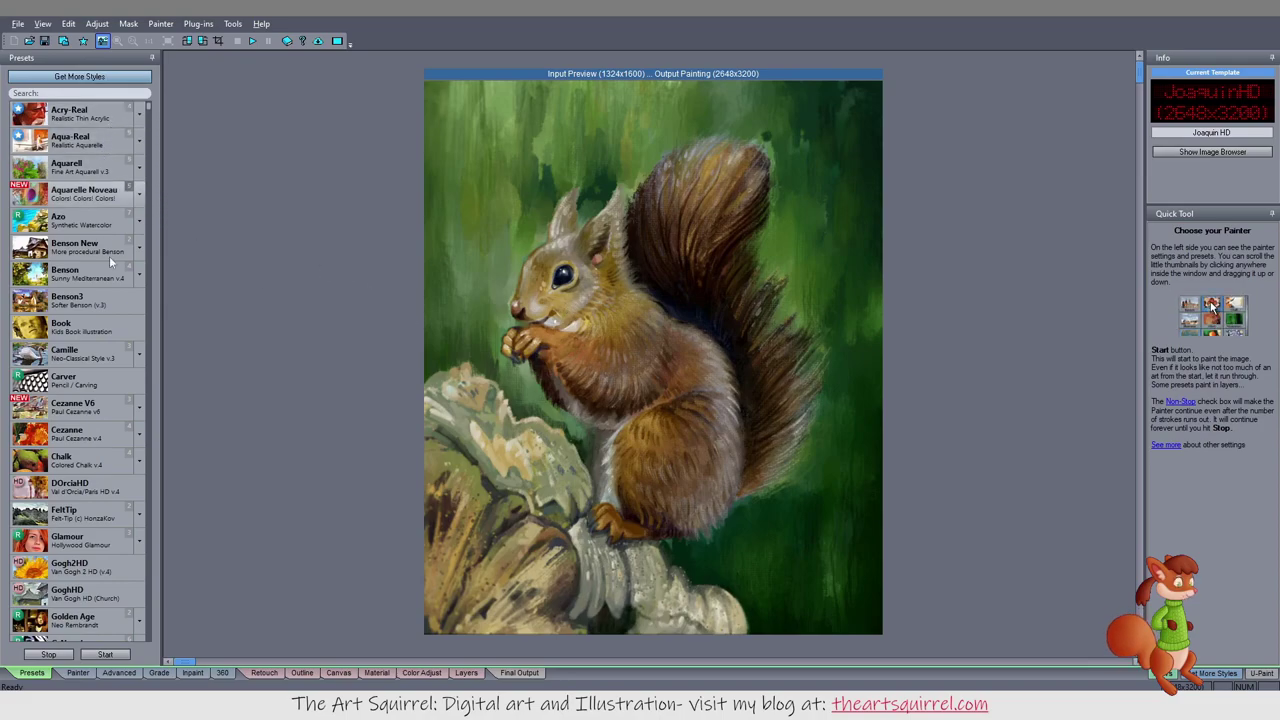
Step: Preview the Acry-Real, Aqua-Real, Aquarell, Aquarelle Noveau and Azo presets on the squirrel
click(72, 116)
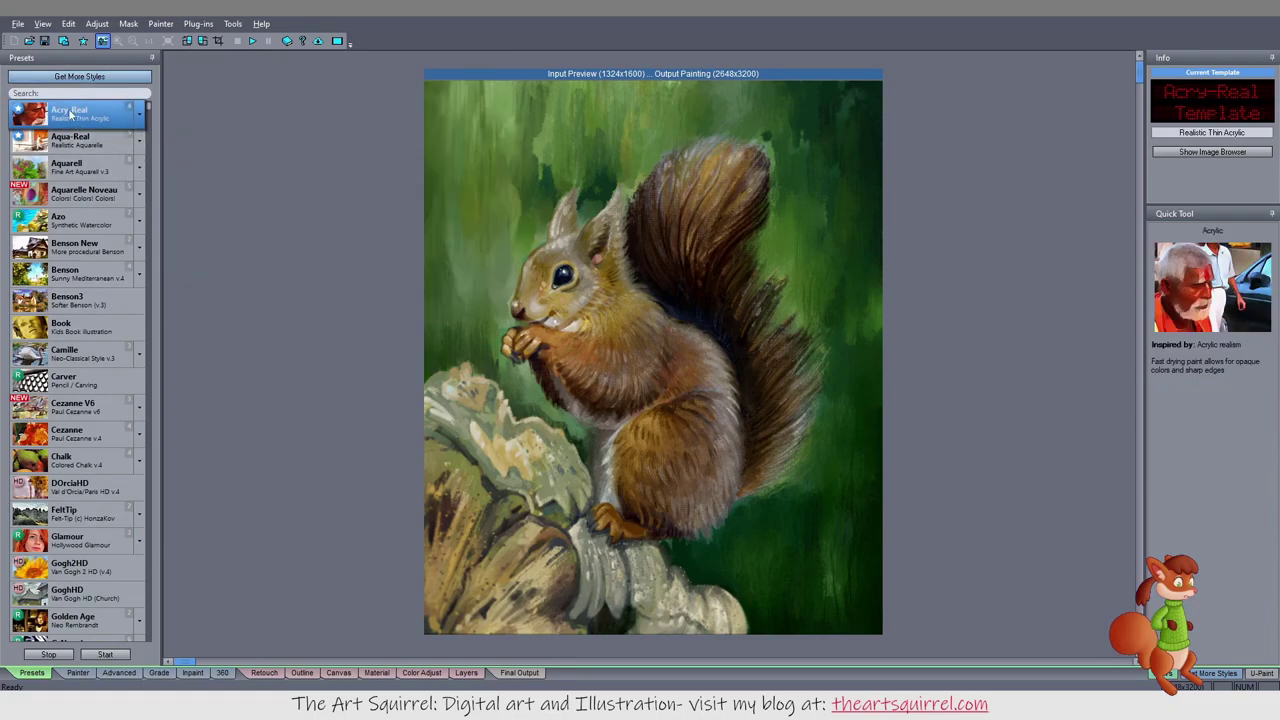
mouse_move(72, 116)
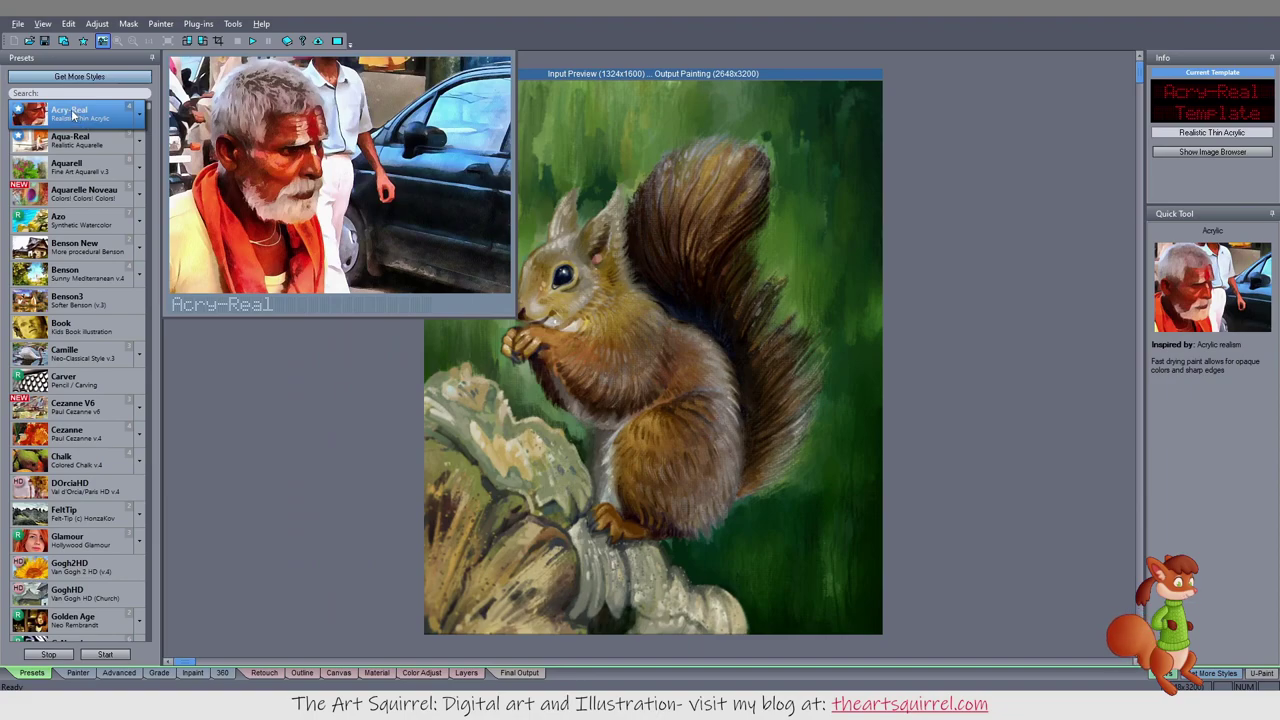
mouse_move(70, 143)
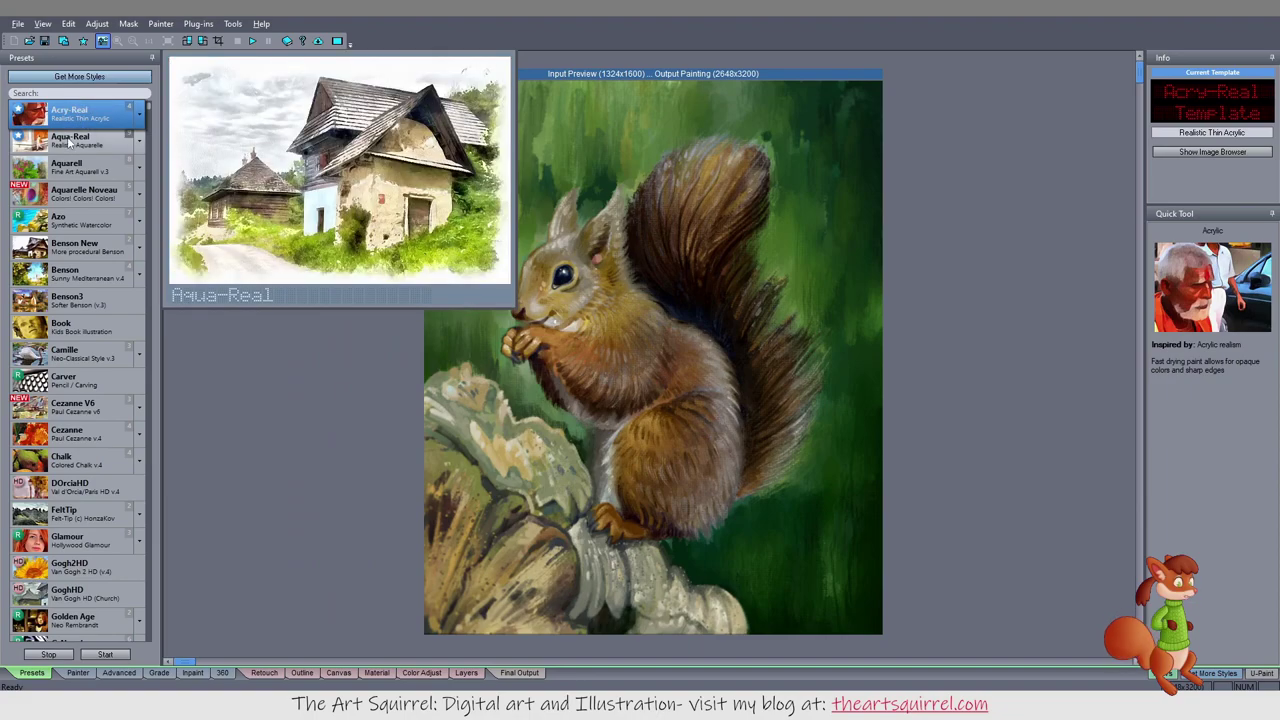
click(70, 143)
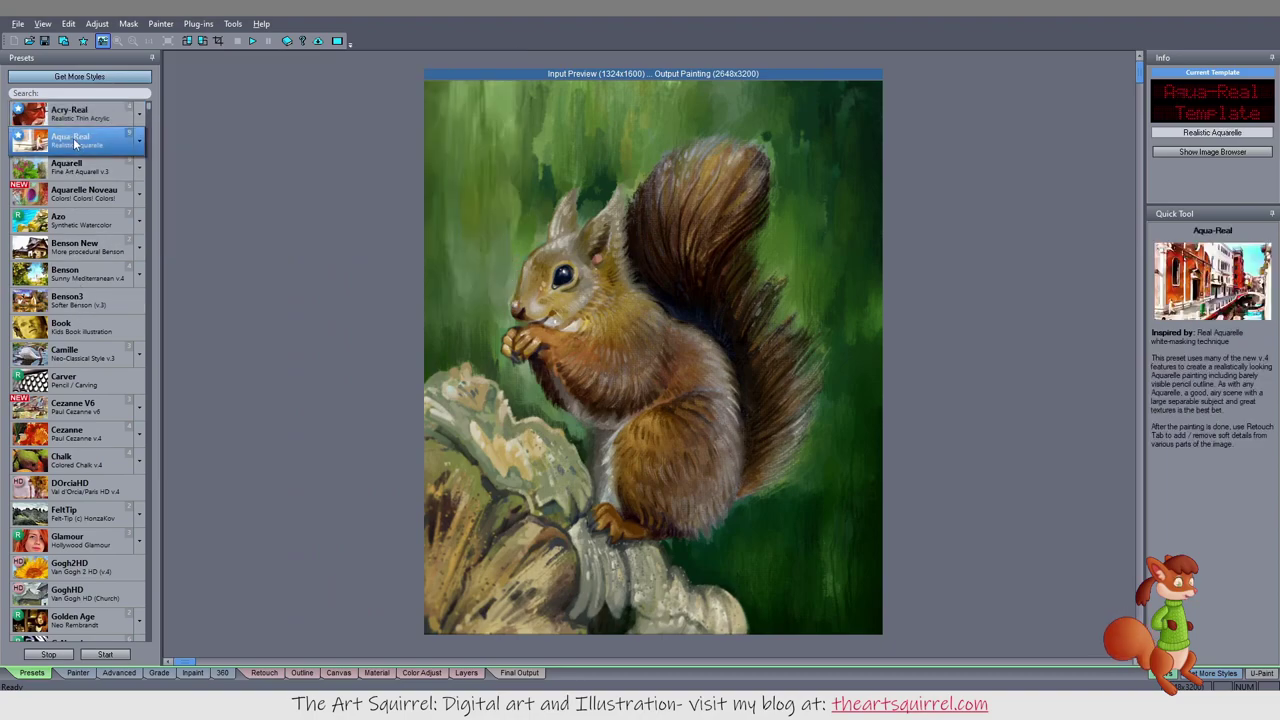
click(85, 178)
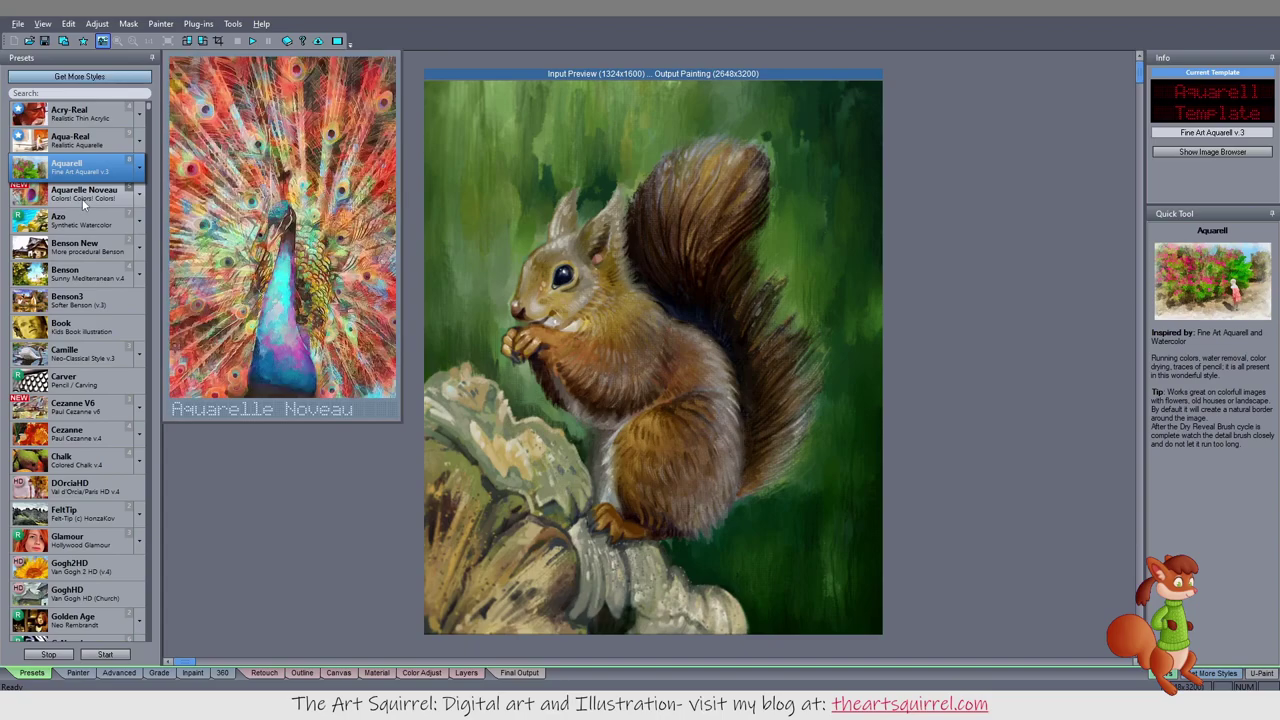
click(80, 194)
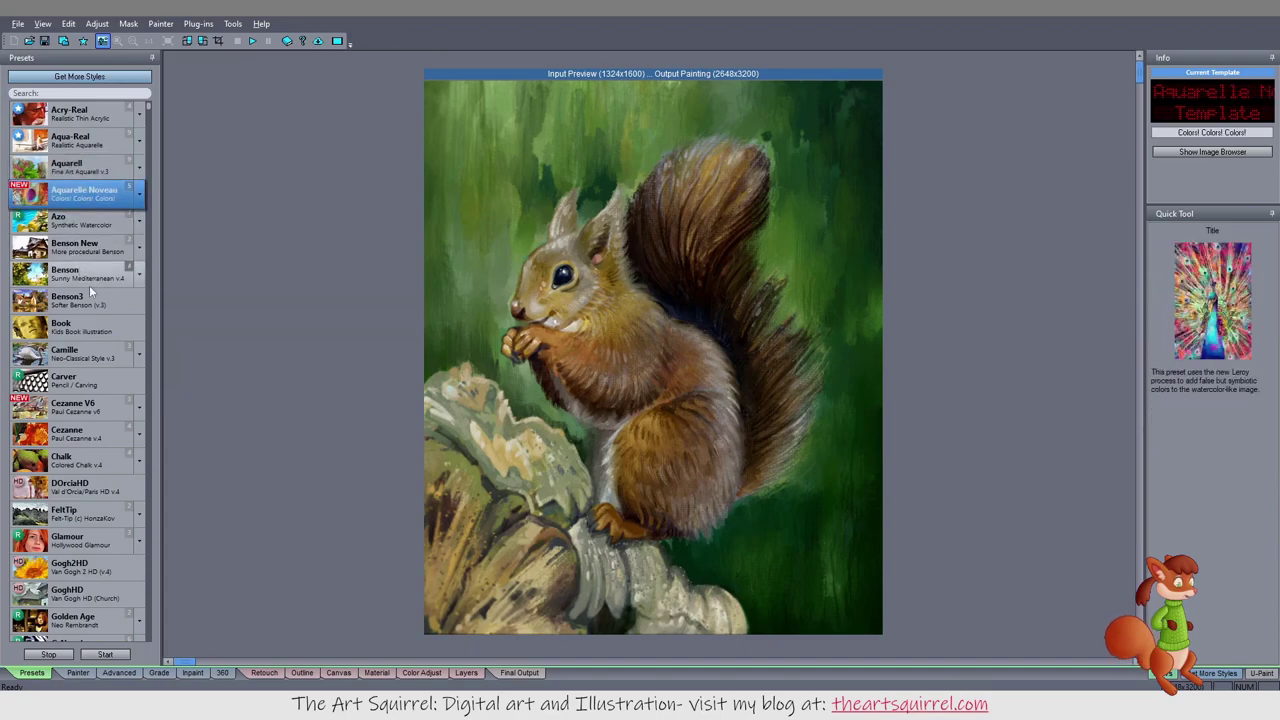
click(58, 224)
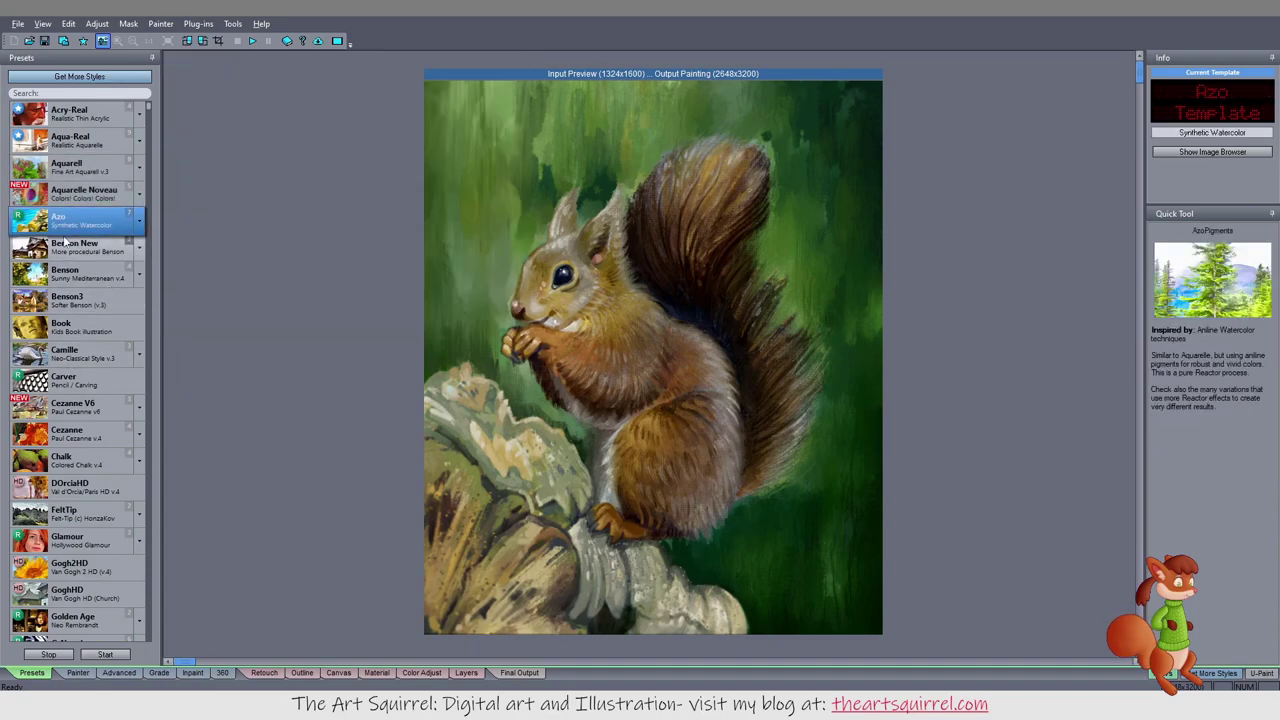
Step: Try the Benson3 preset, then settle on the GrNovel graphic novel preset
mouse_move(111, 306)
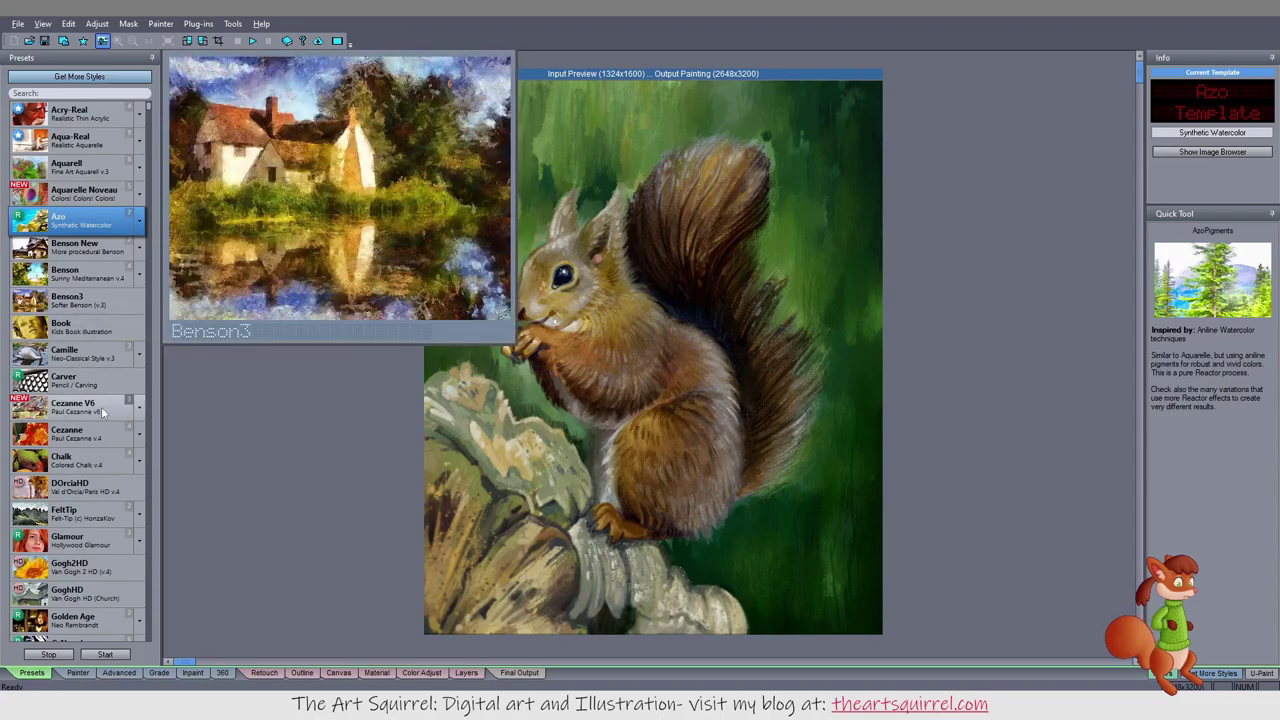
click(84, 301)
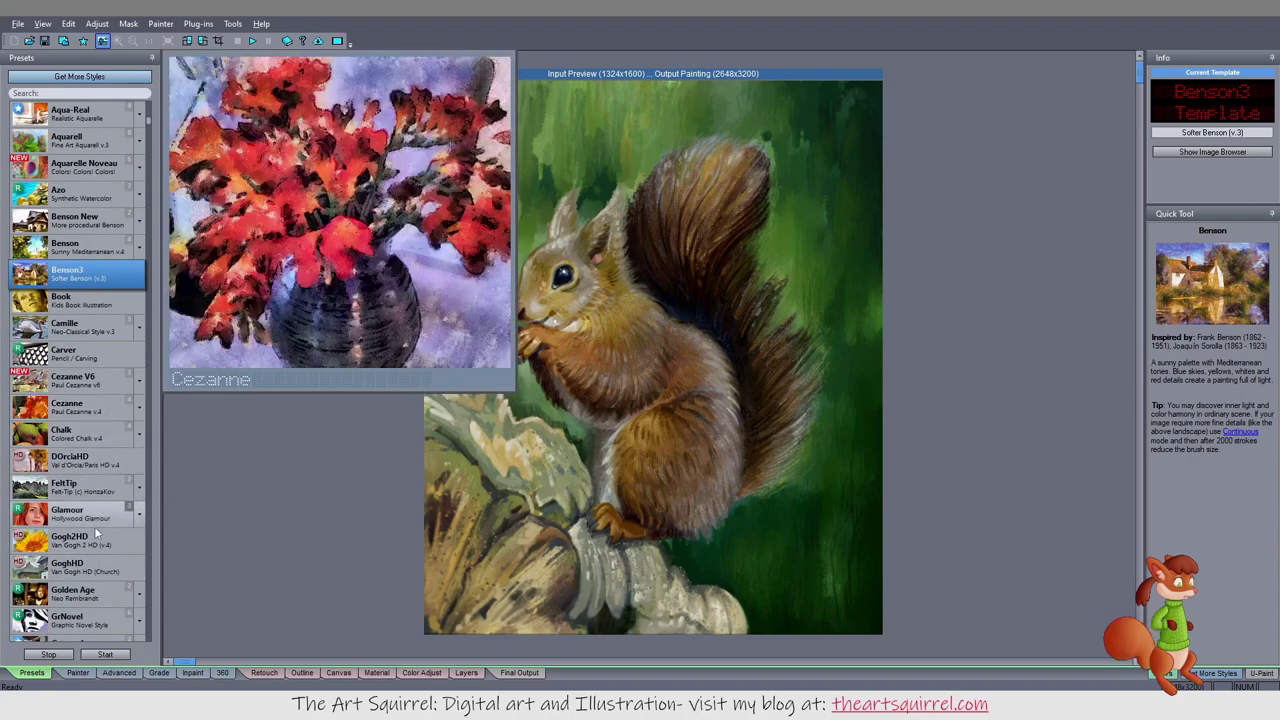
scroll(98, 535, down, 4)
scroll(104, 535, down, 2)
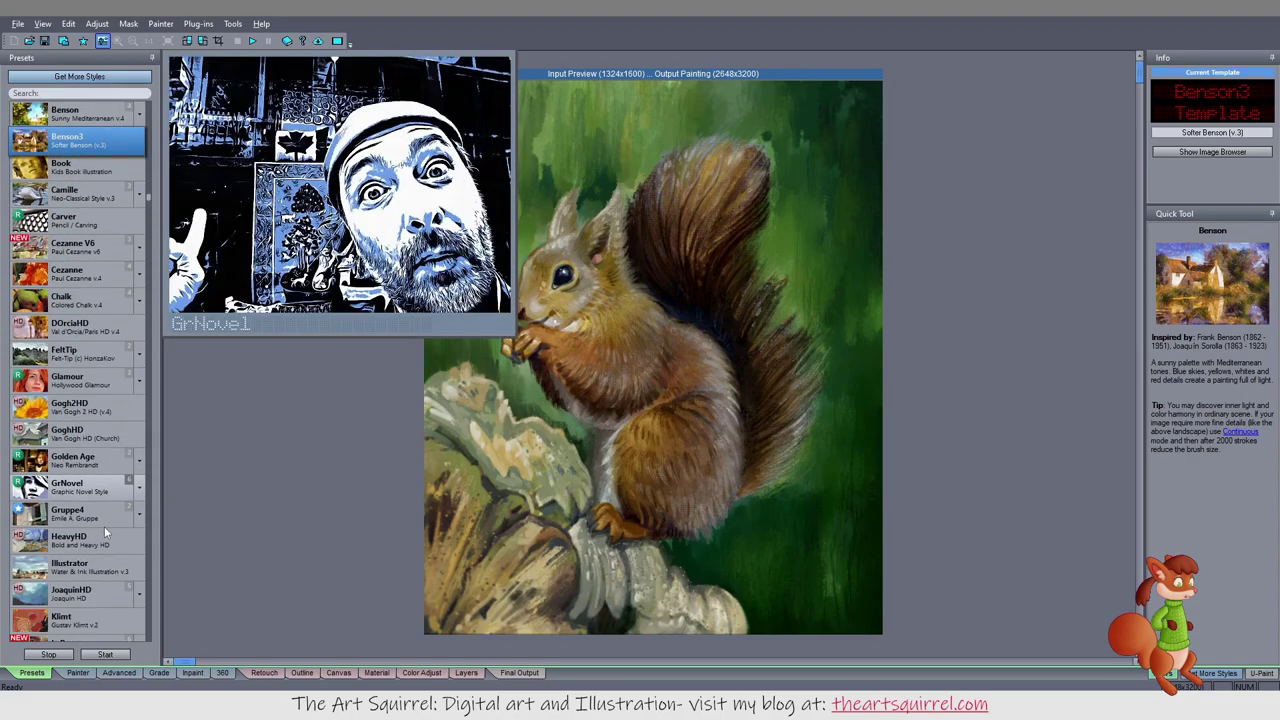
click(72, 486)
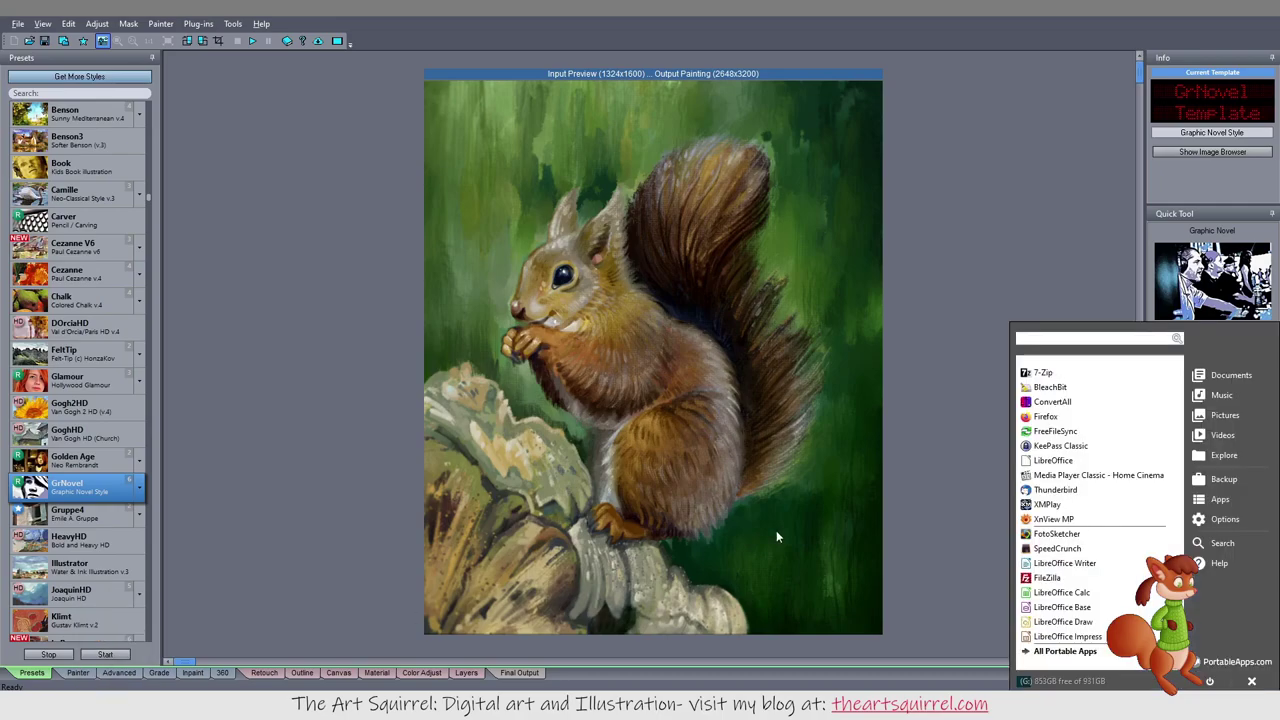
Step: Launch Firefox, search for 'mediachance' and open the first result, the Mediachance home page
click(1046, 416)
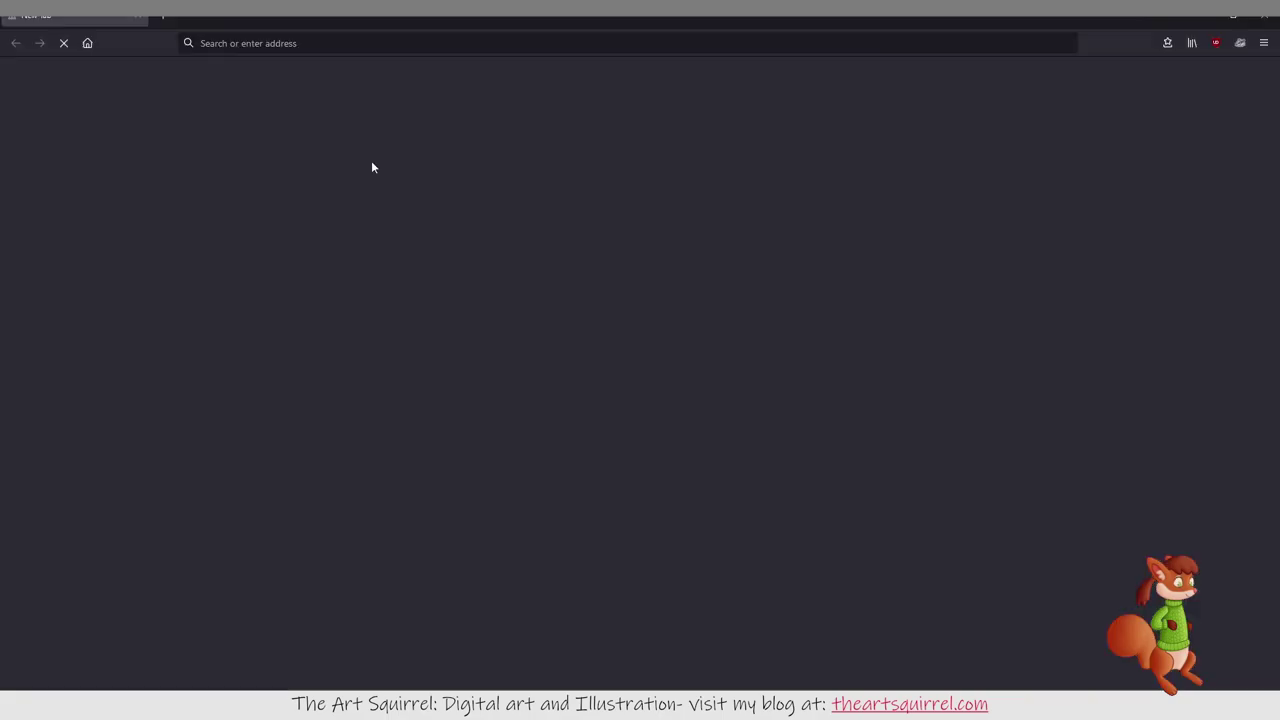
click(299, 47)
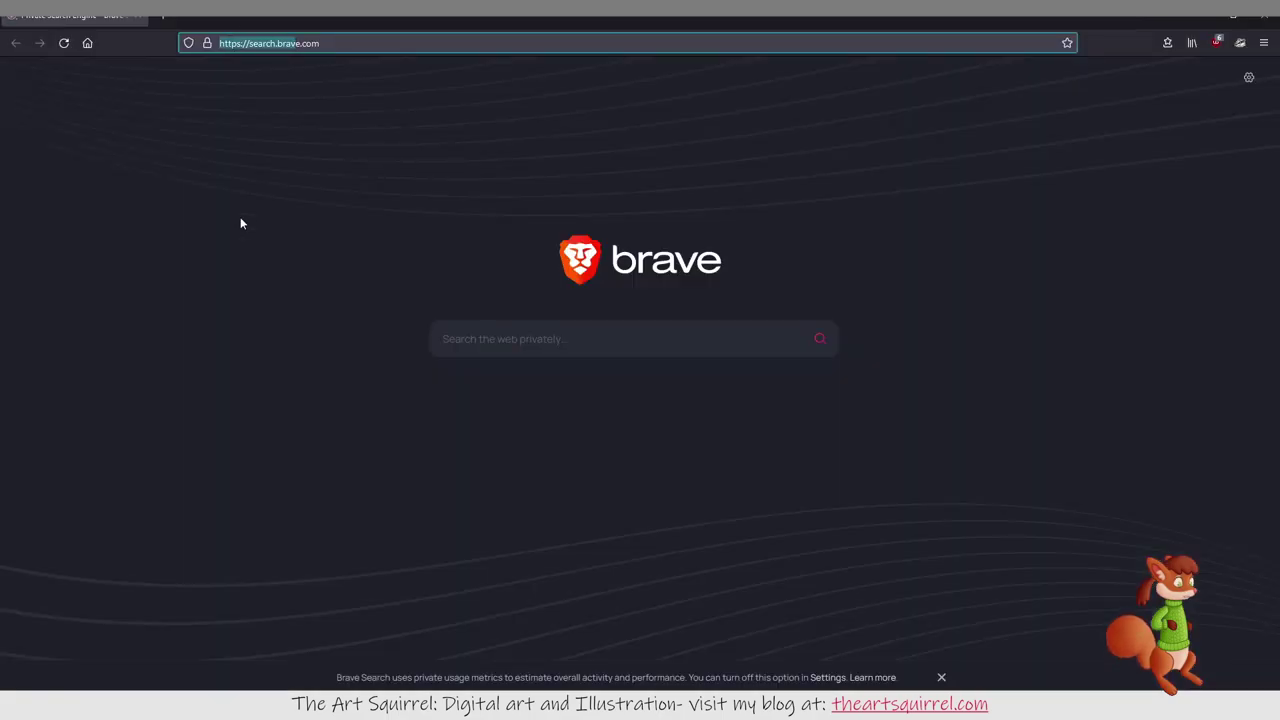
click(523, 334)
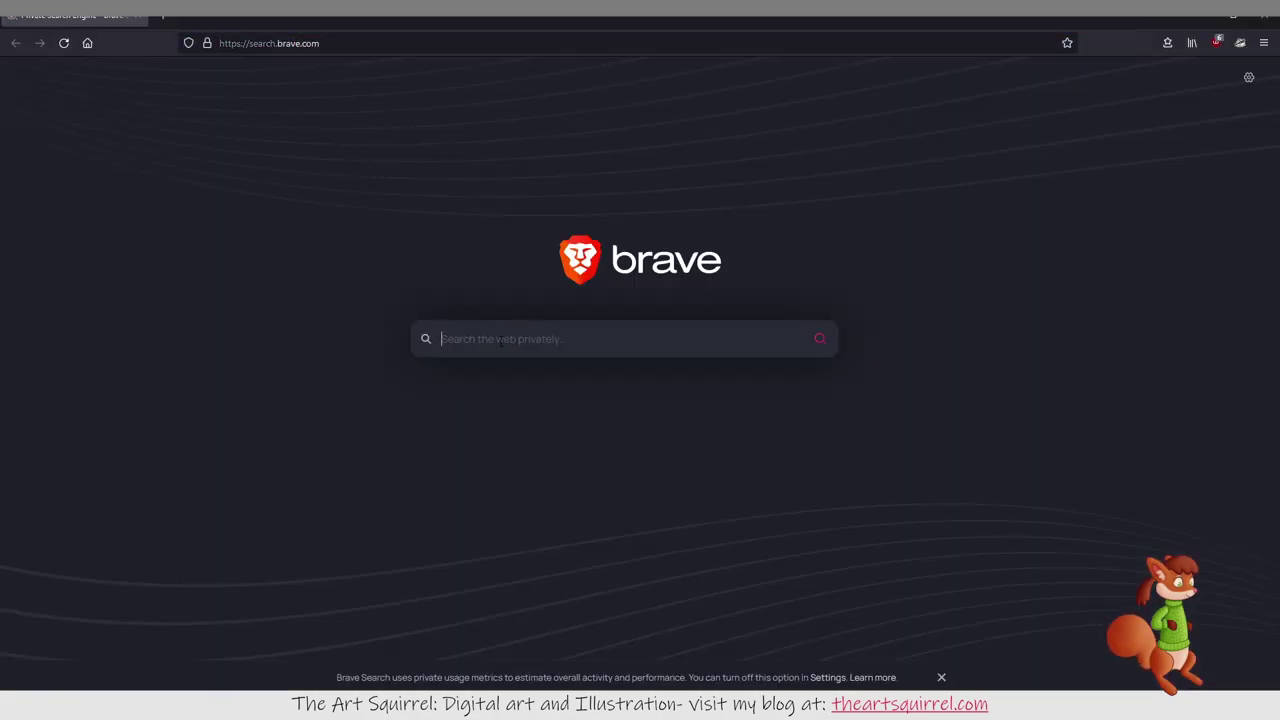
text(mediachance)
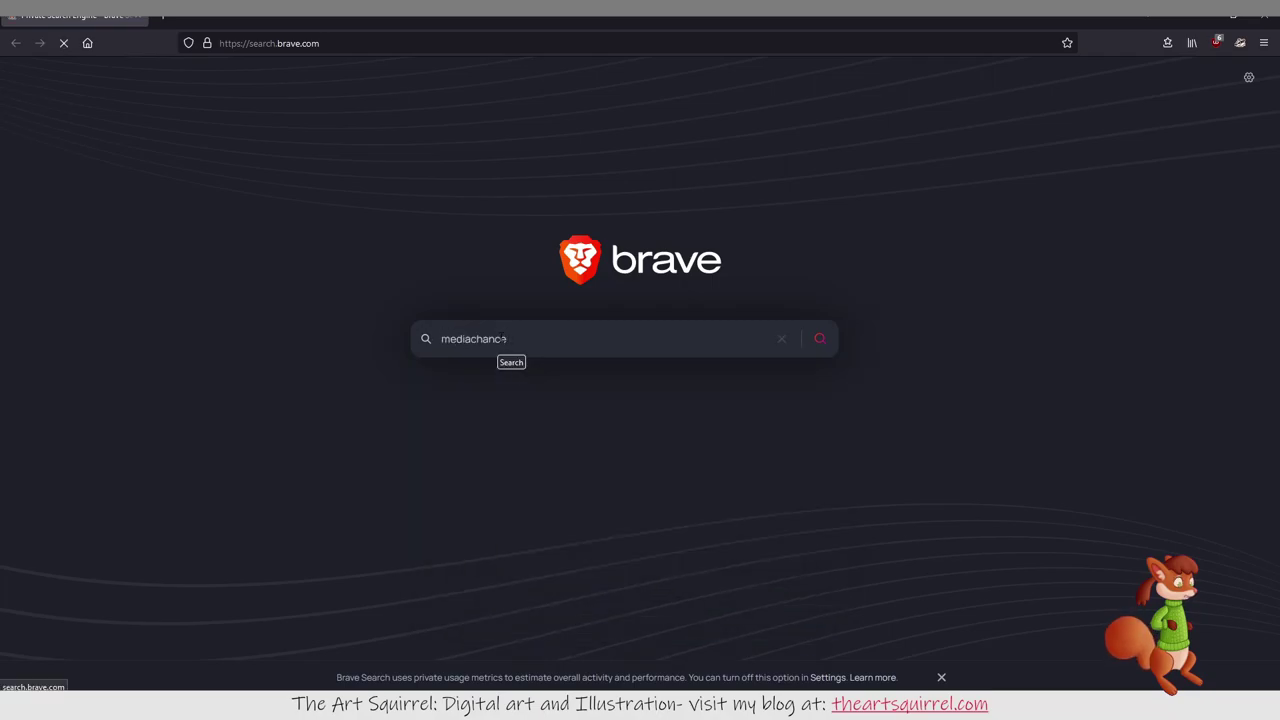
key(Return)
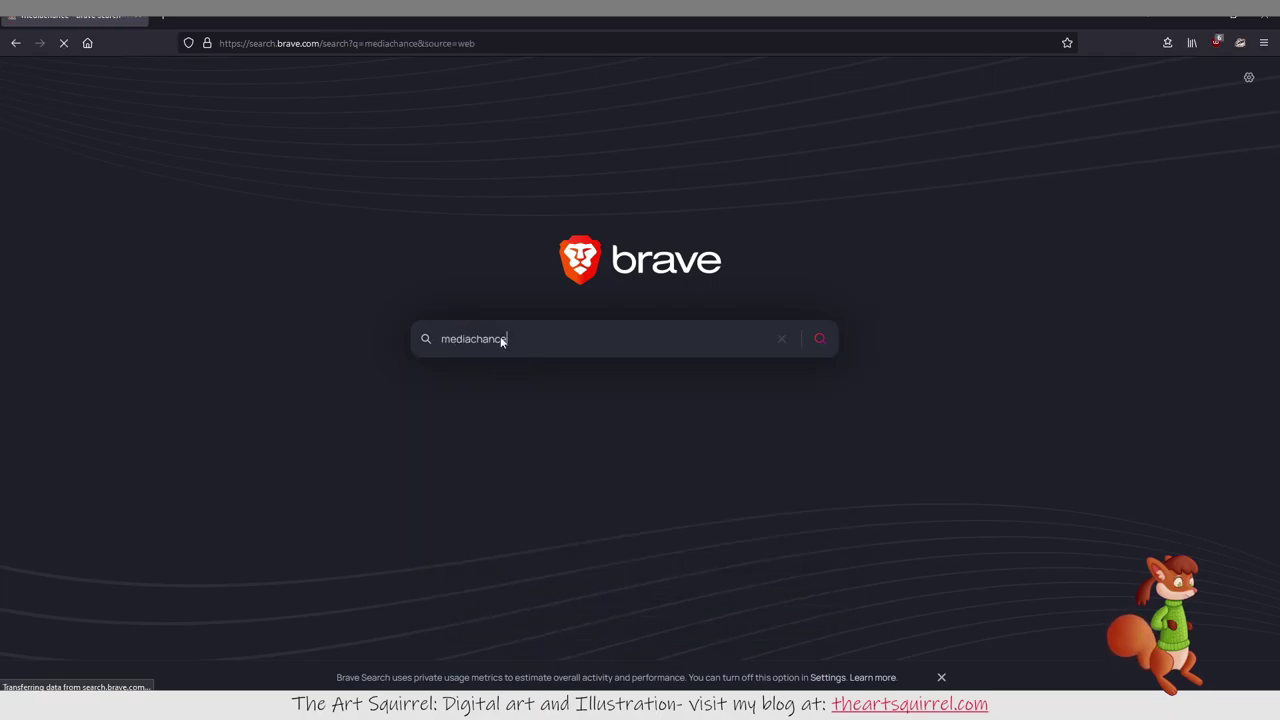
click(275, 205)
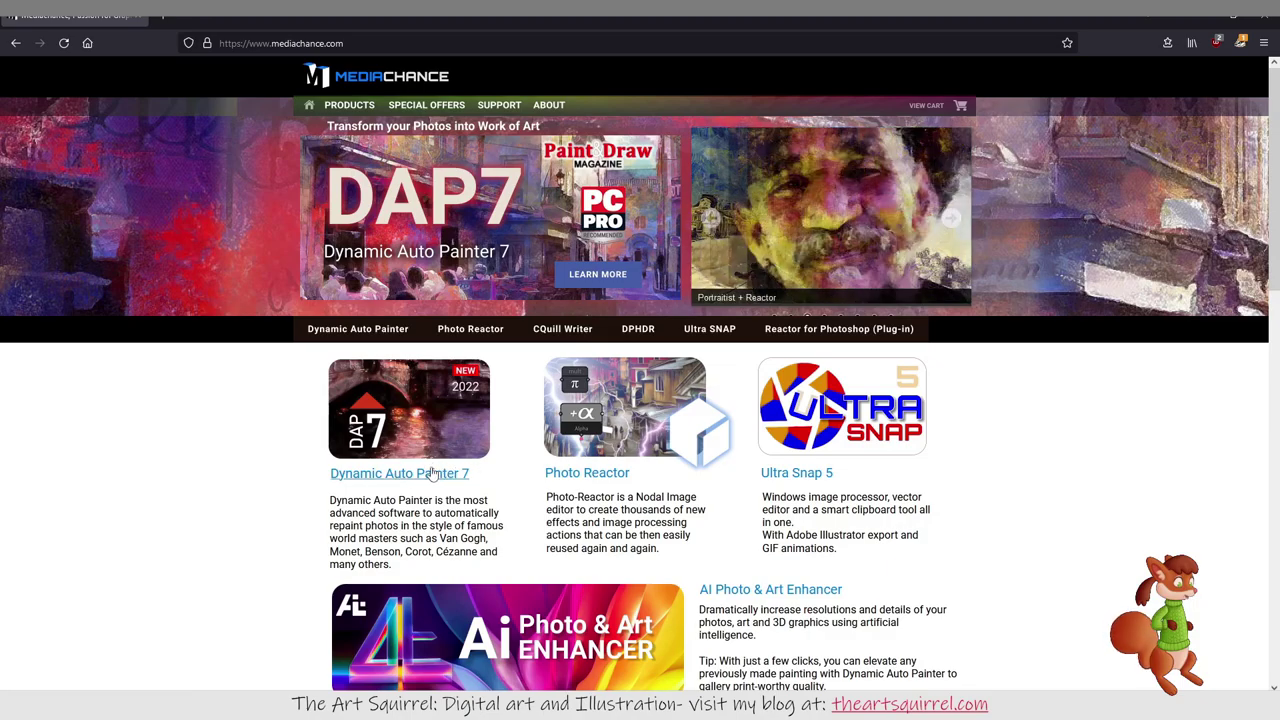
Step: Open the Dynamic Auto Painter 7 product page and scroll through it
click(463, 476)
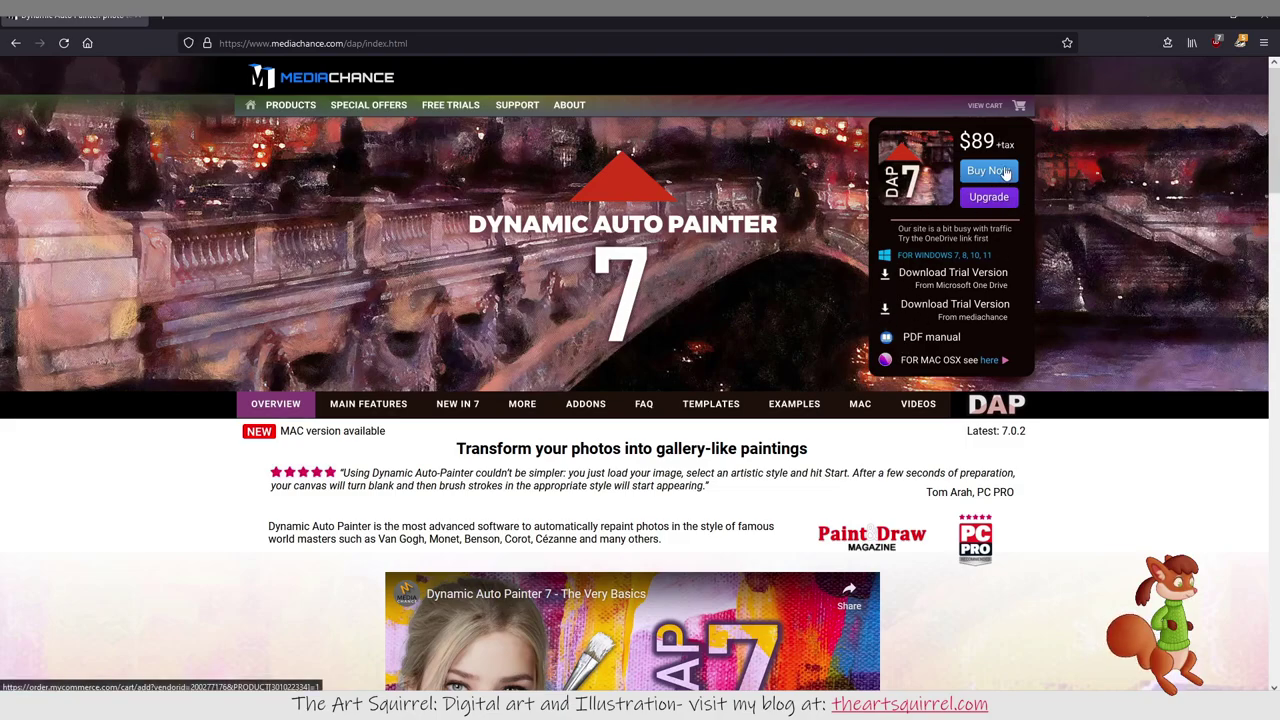
scroll(797, 372, down, 2)
scroll(798, 370, down, 3)
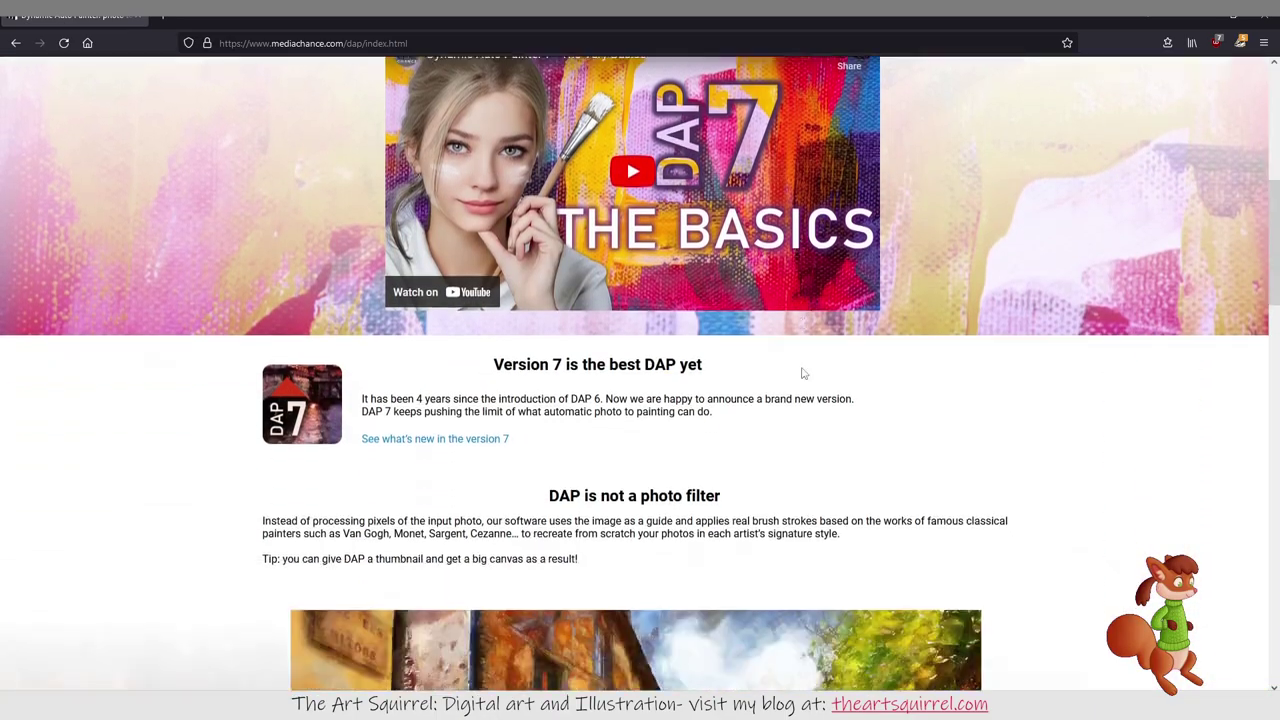
scroll(801, 373, down, 15)
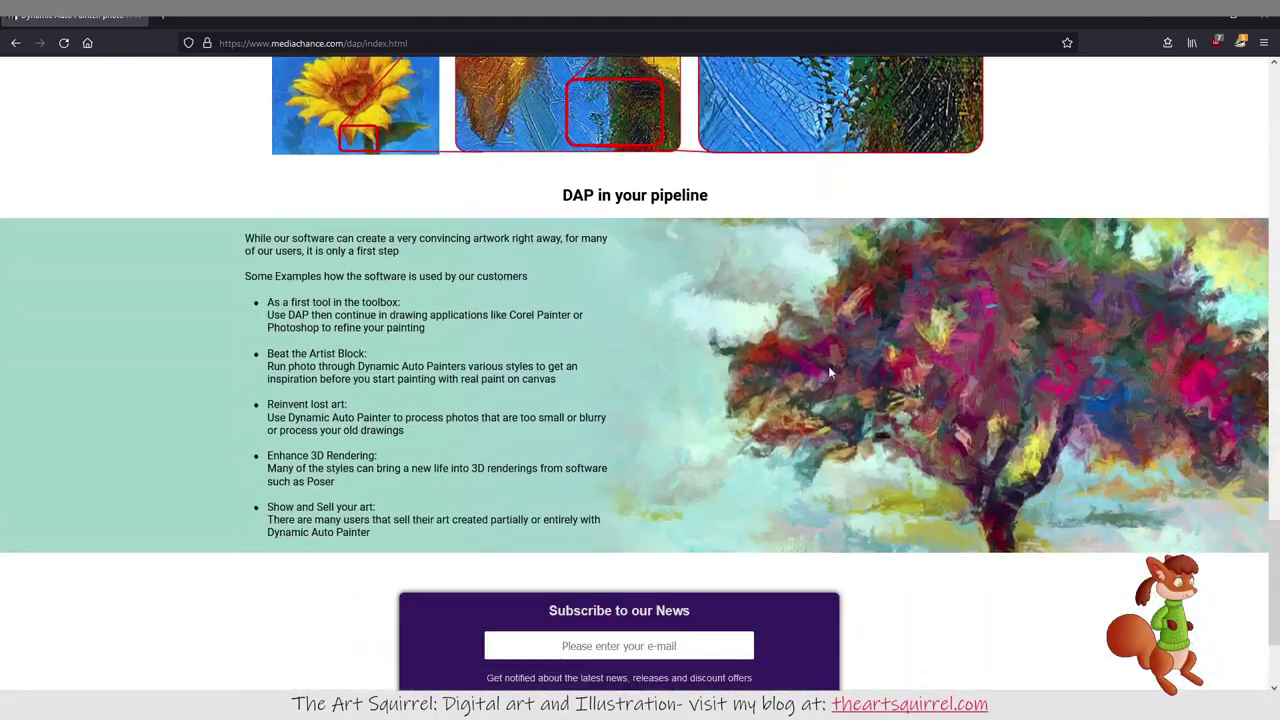
scroll(830, 372, down, 3)
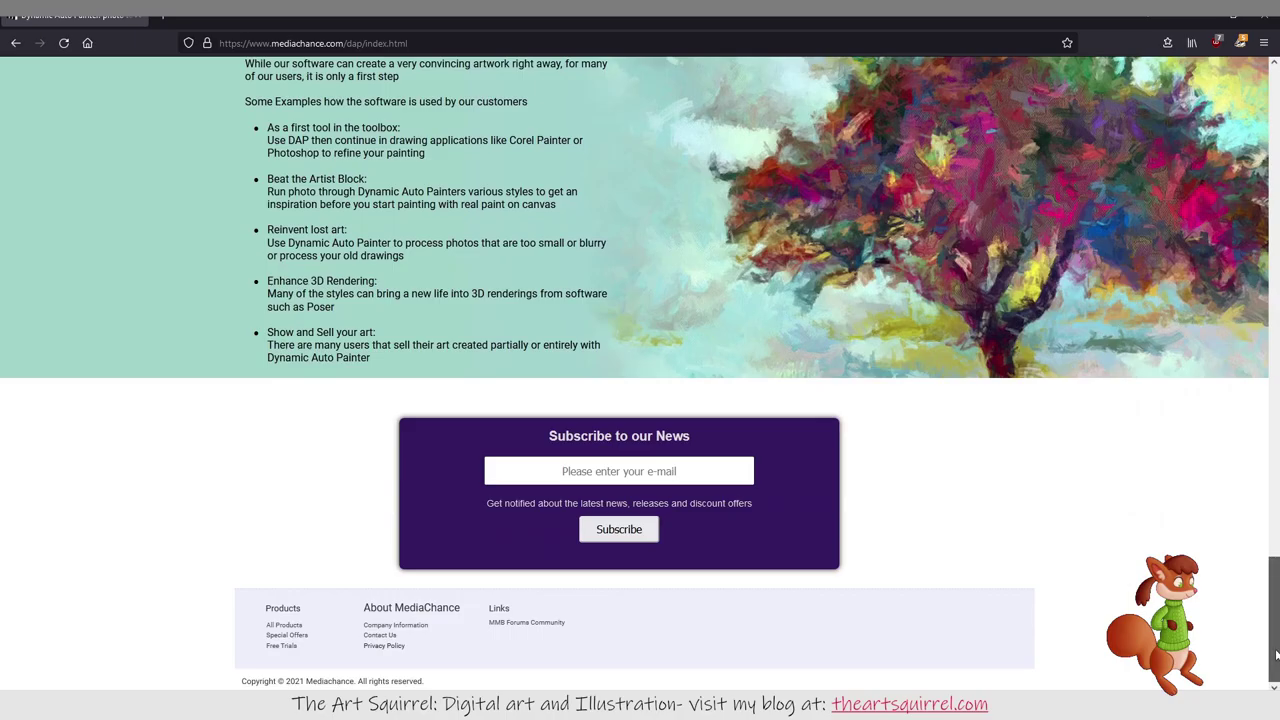
drag(1274, 600, 1276, 138)
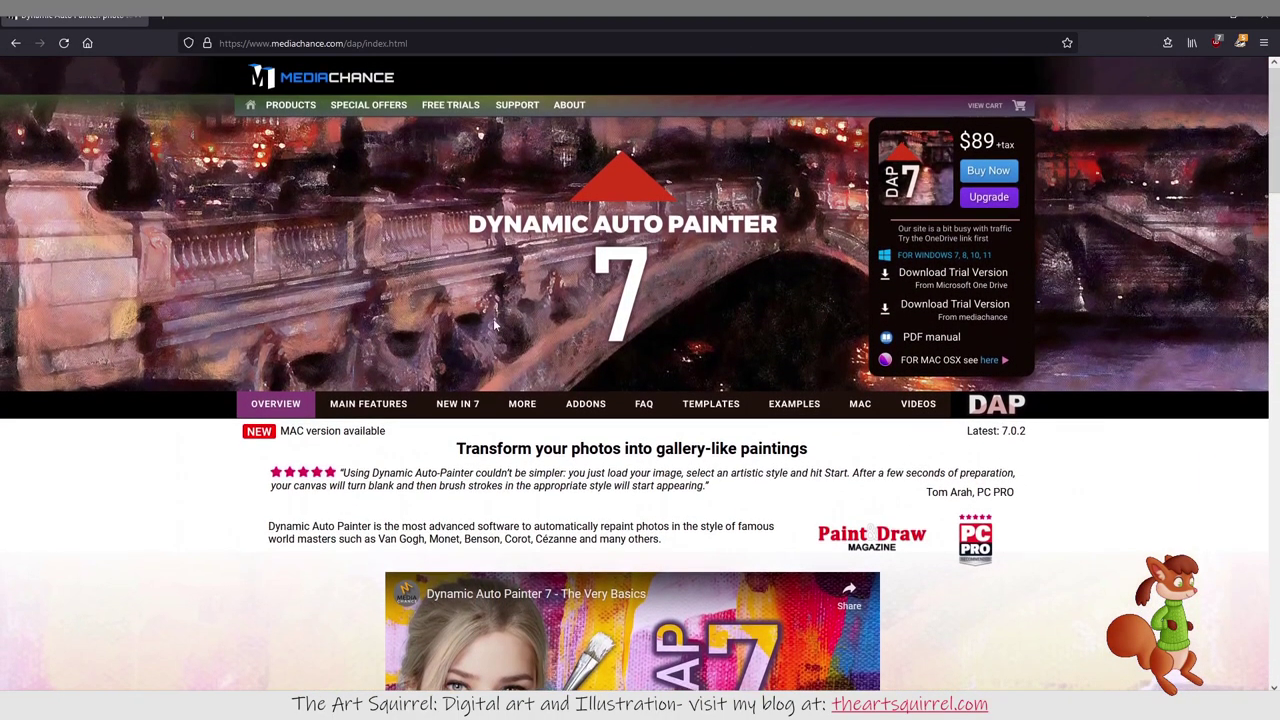
Step: Read through the DAP 7 Main Features page, then close Firefox
click(367, 404)
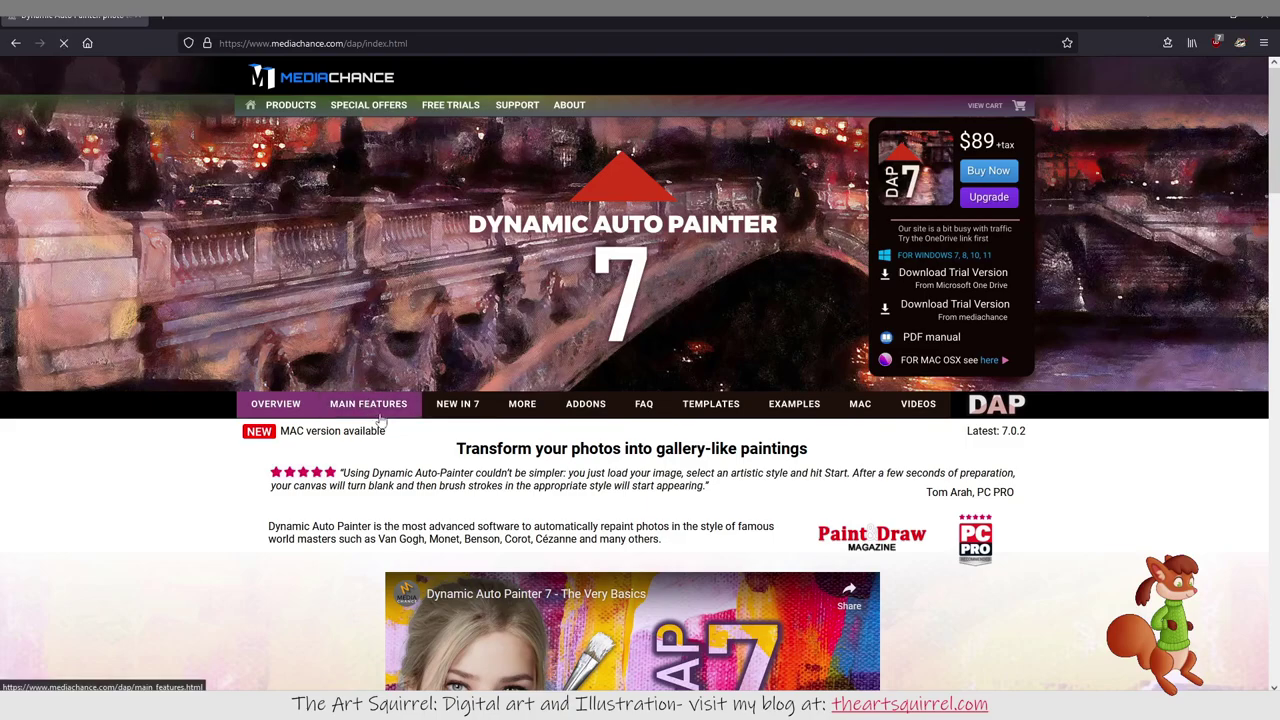
scroll(445, 510, down, 3)
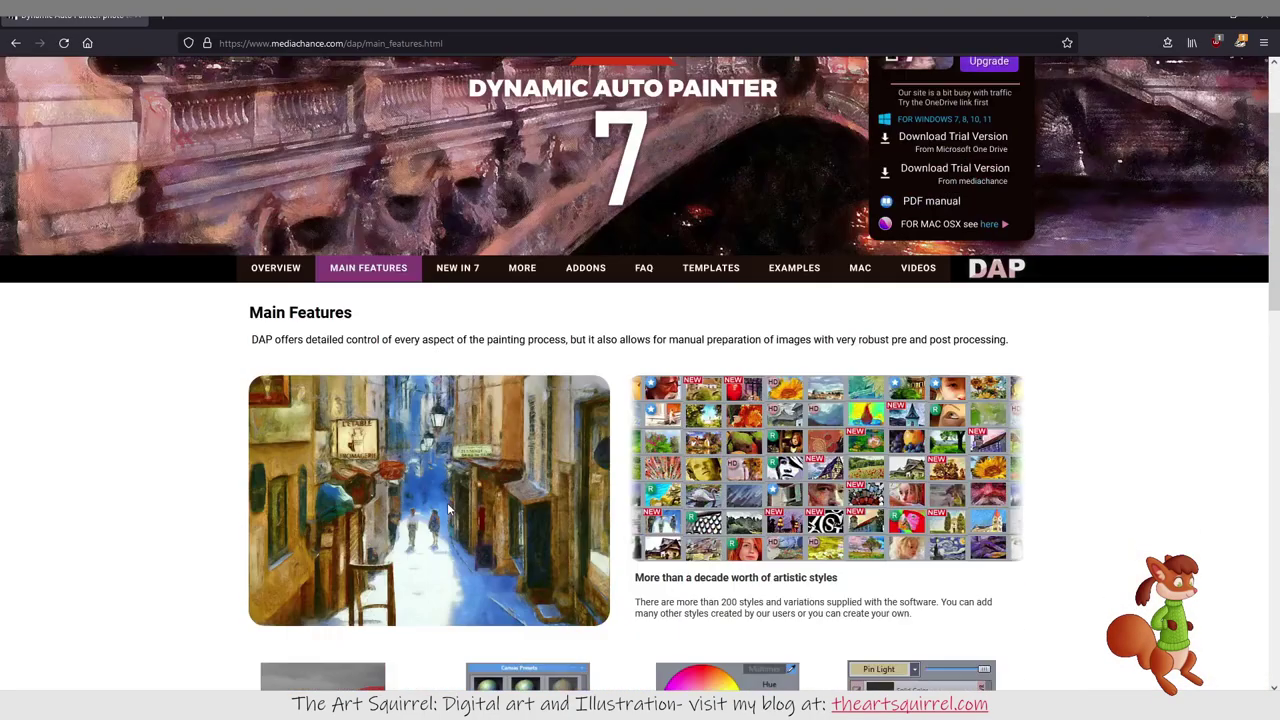
scroll(449, 510, down, 5)
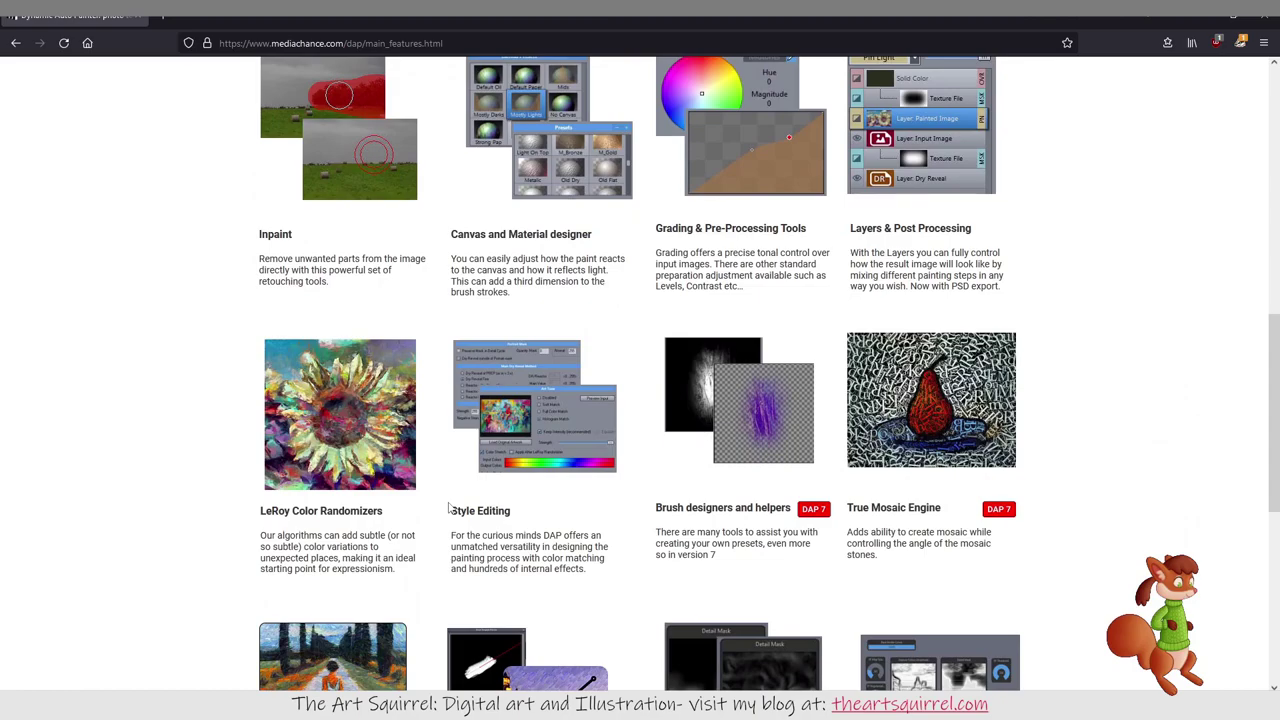
scroll(449, 510, up, 2)
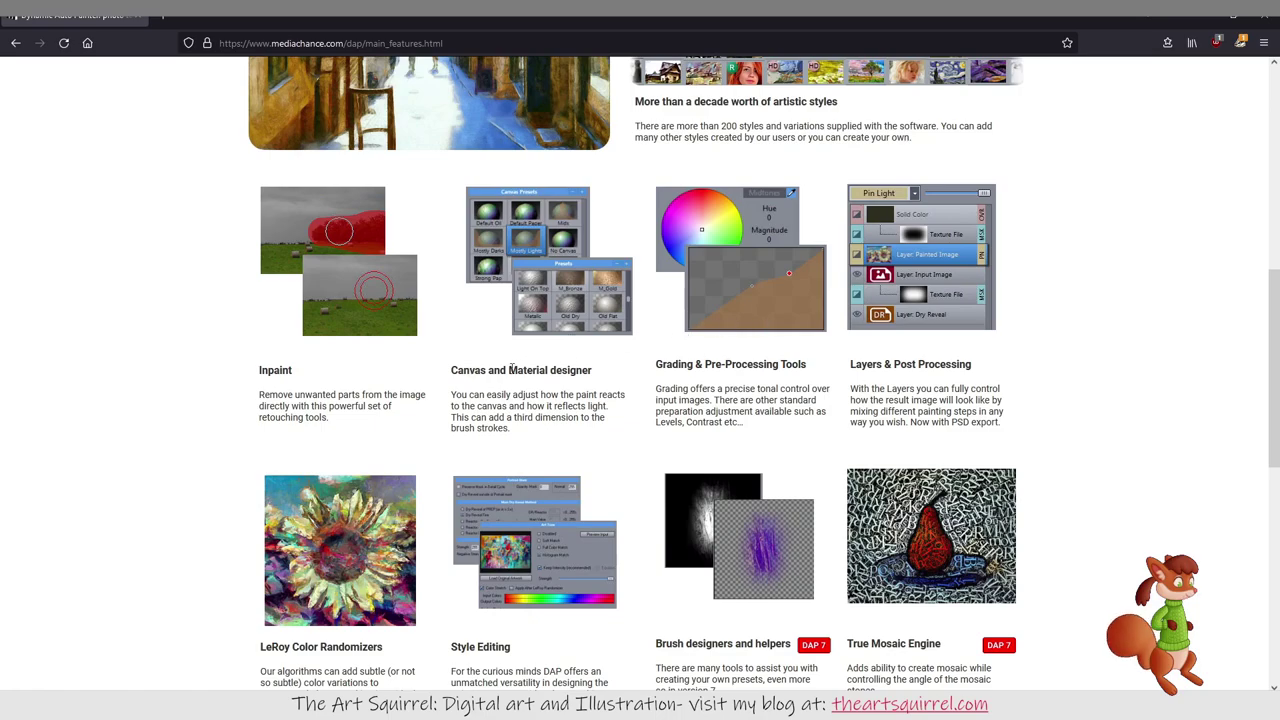
scroll(322, 405, down, 2)
scroll(353, 403, down, 2)
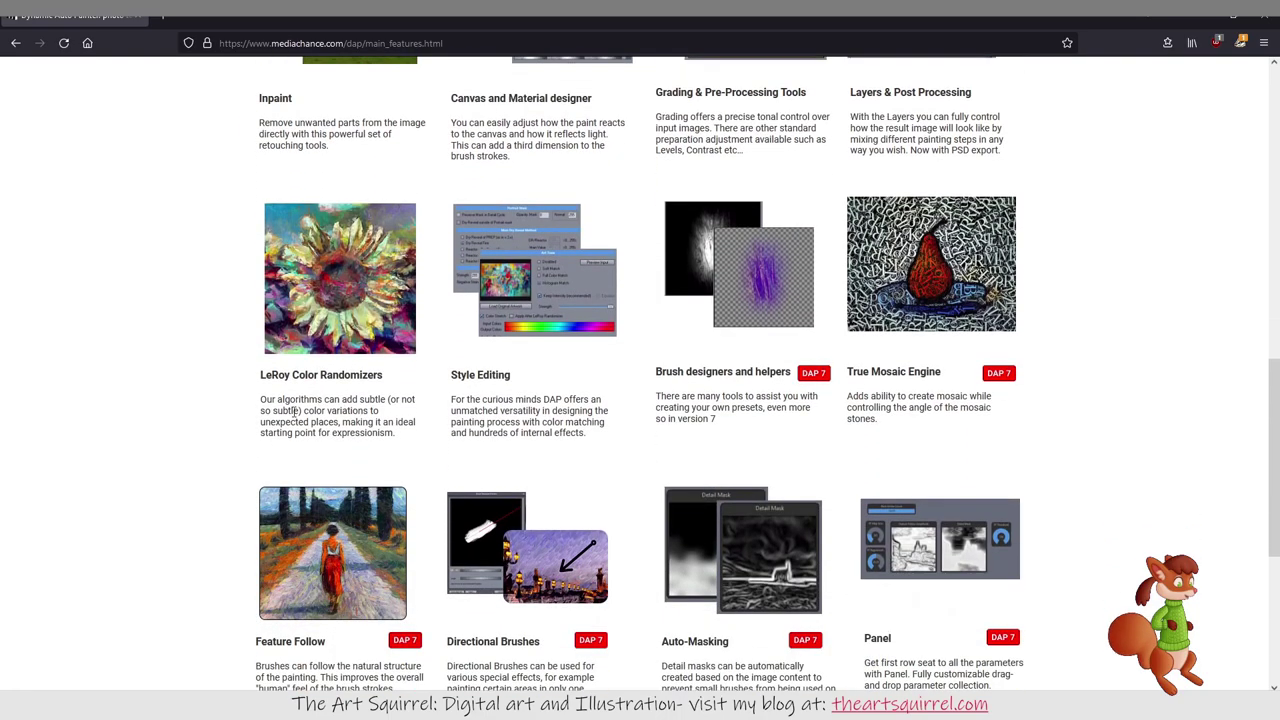
scroll(392, 397, down, 3)
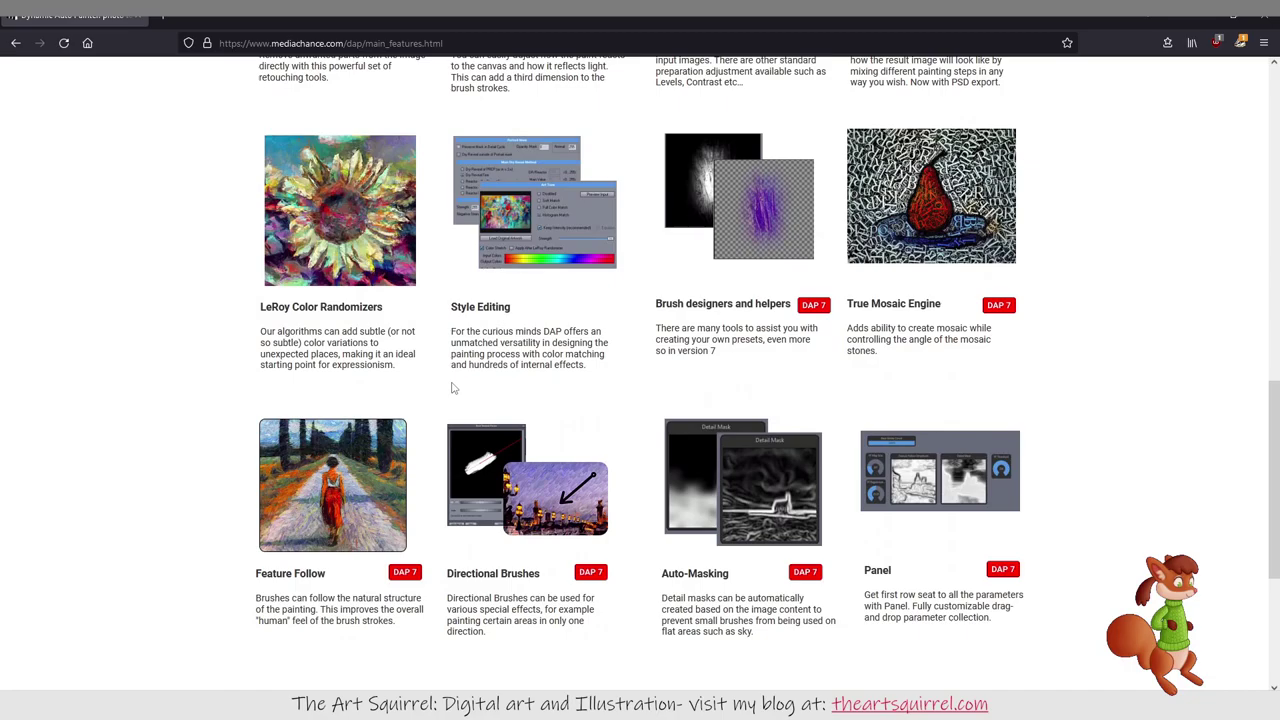
scroll(455, 390, down, 3)
scroll(517, 397, up, 15)
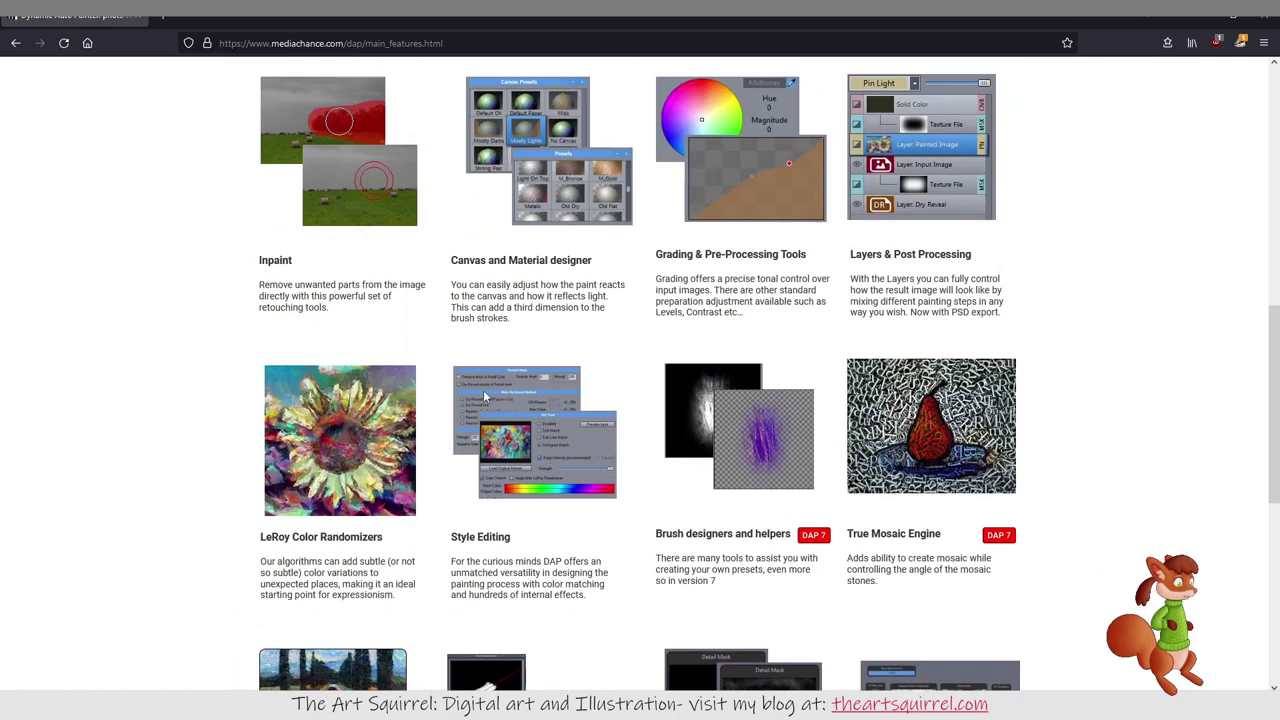
scroll(517, 397, up, 3)
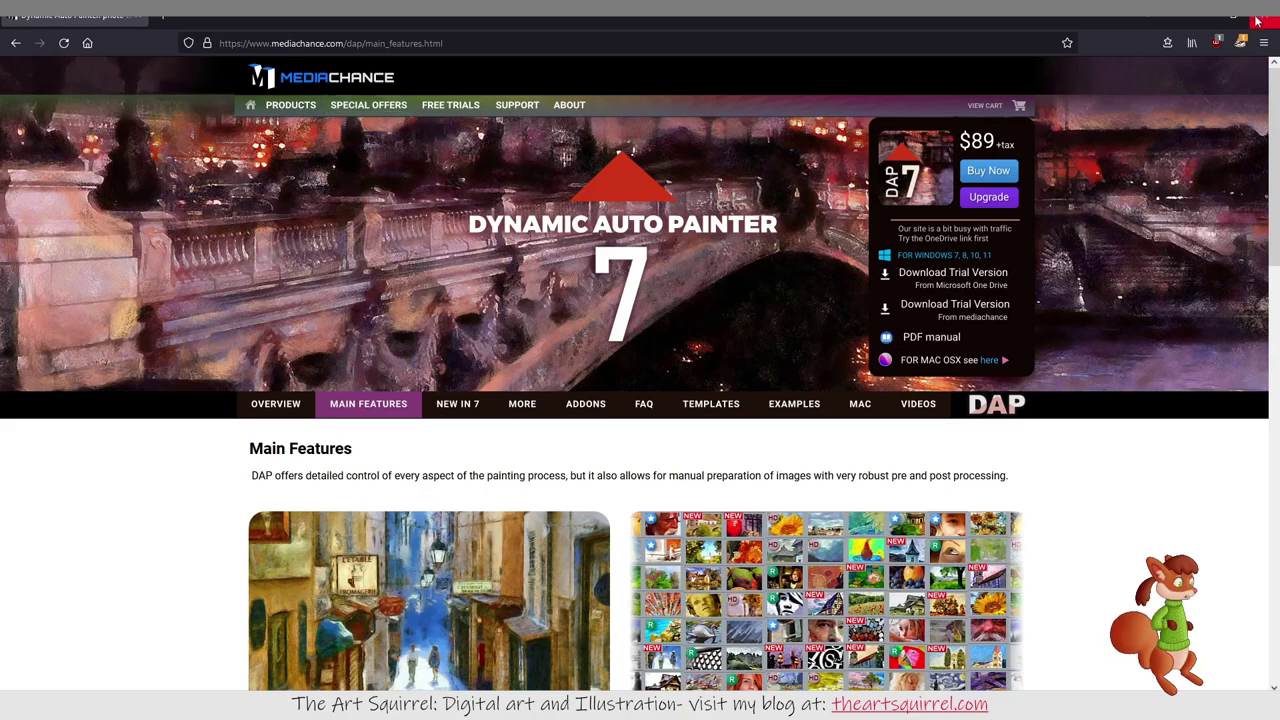
click(1206, 22)
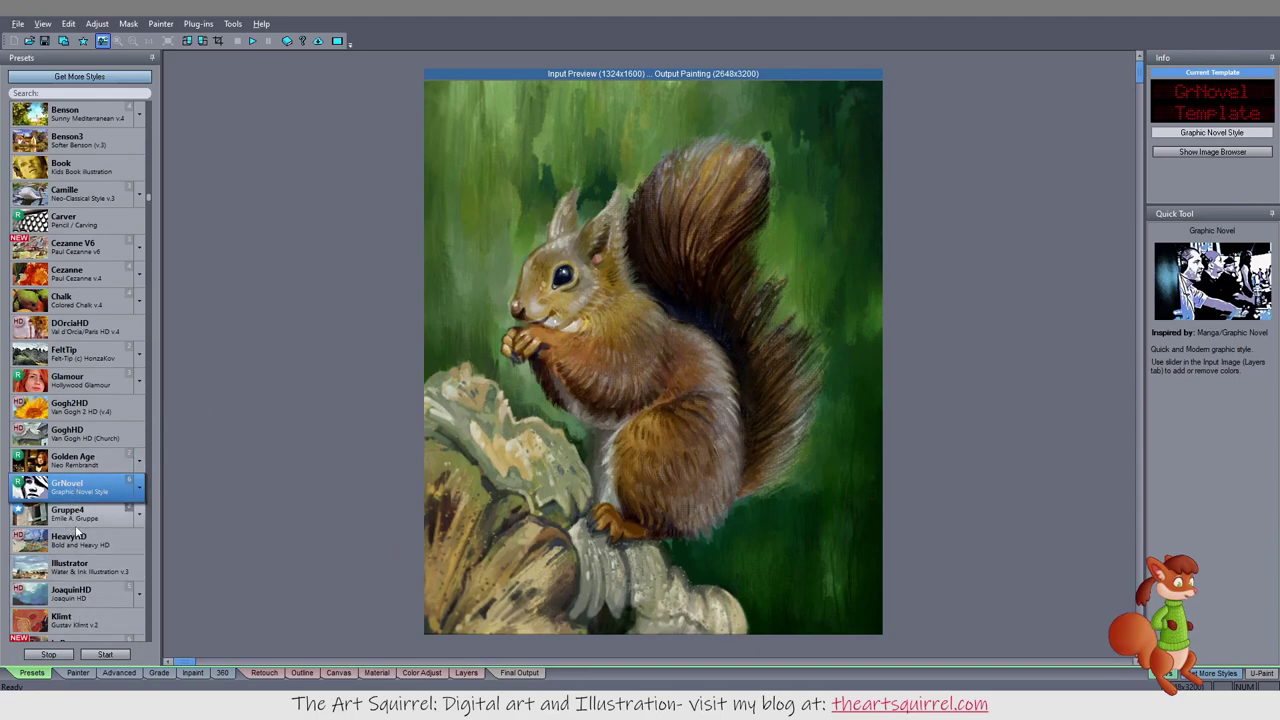
Step: Paint the squirrel with the GrNovel preset as a blue, black and white graphic-novel image
click(105, 655)
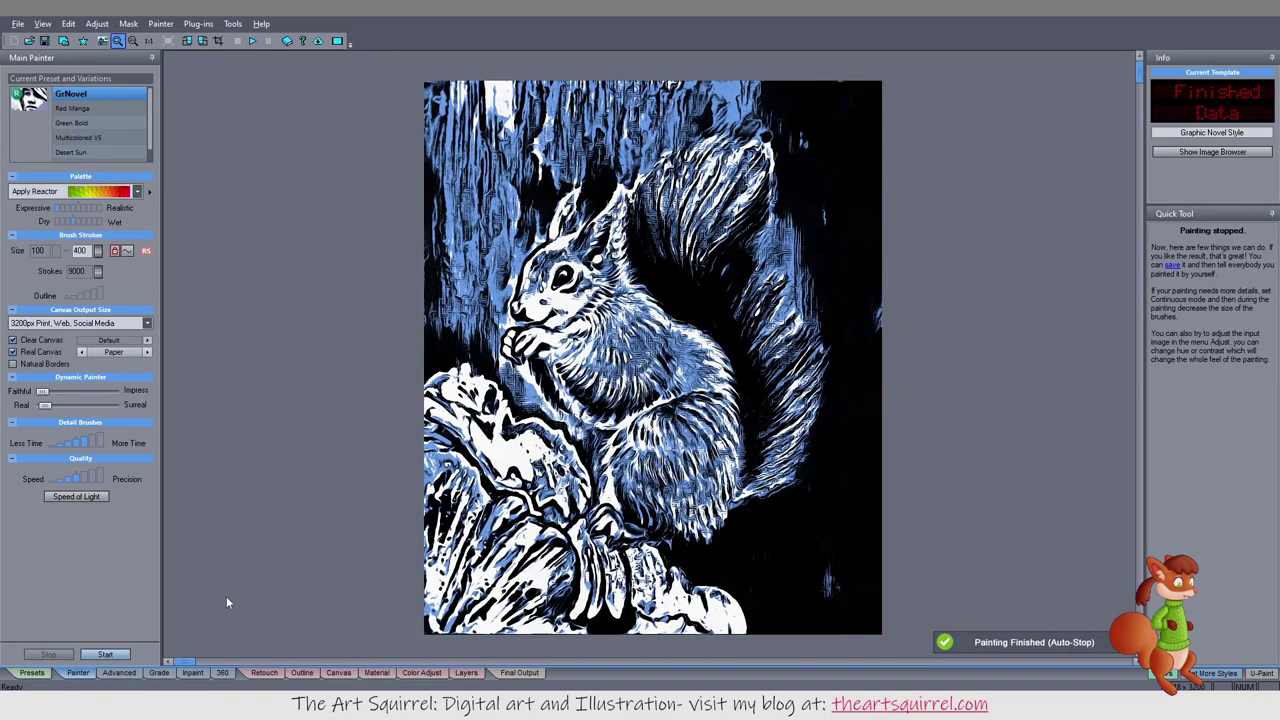
click(33, 673)
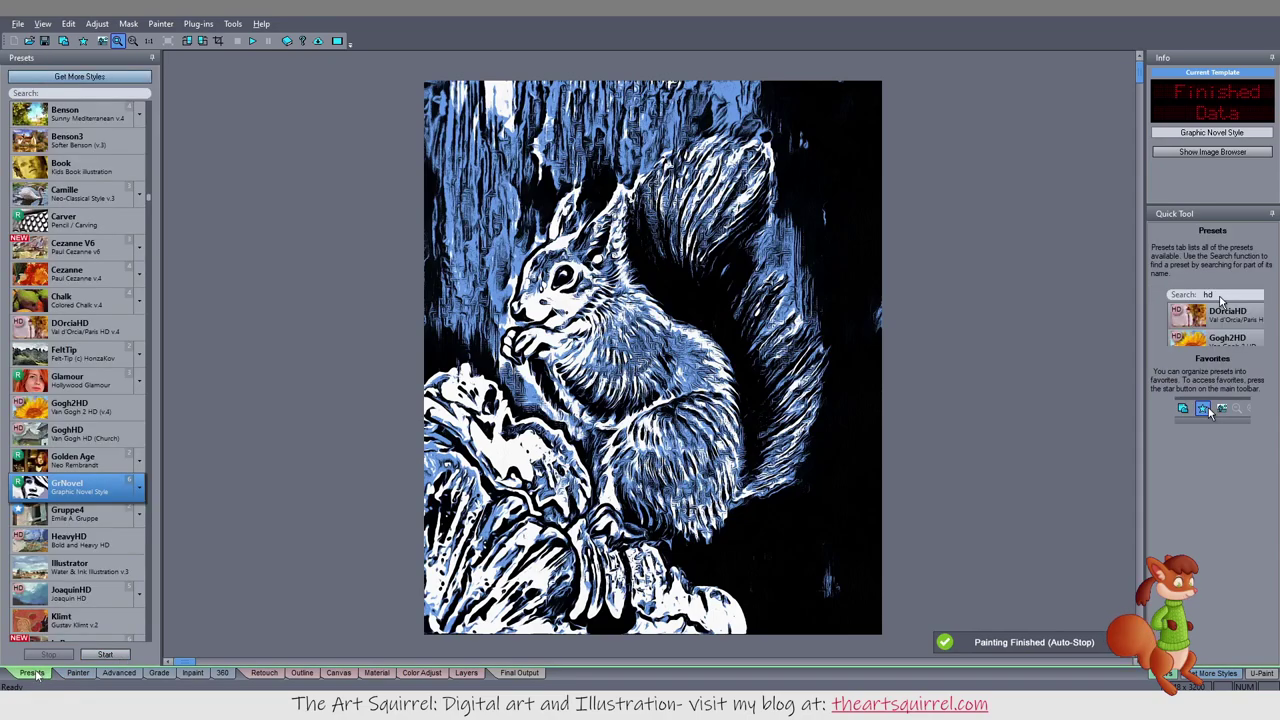
Step: Select the JoaquinHD preset and start repainting the squirrel with it
click(88, 592)
click(112, 655)
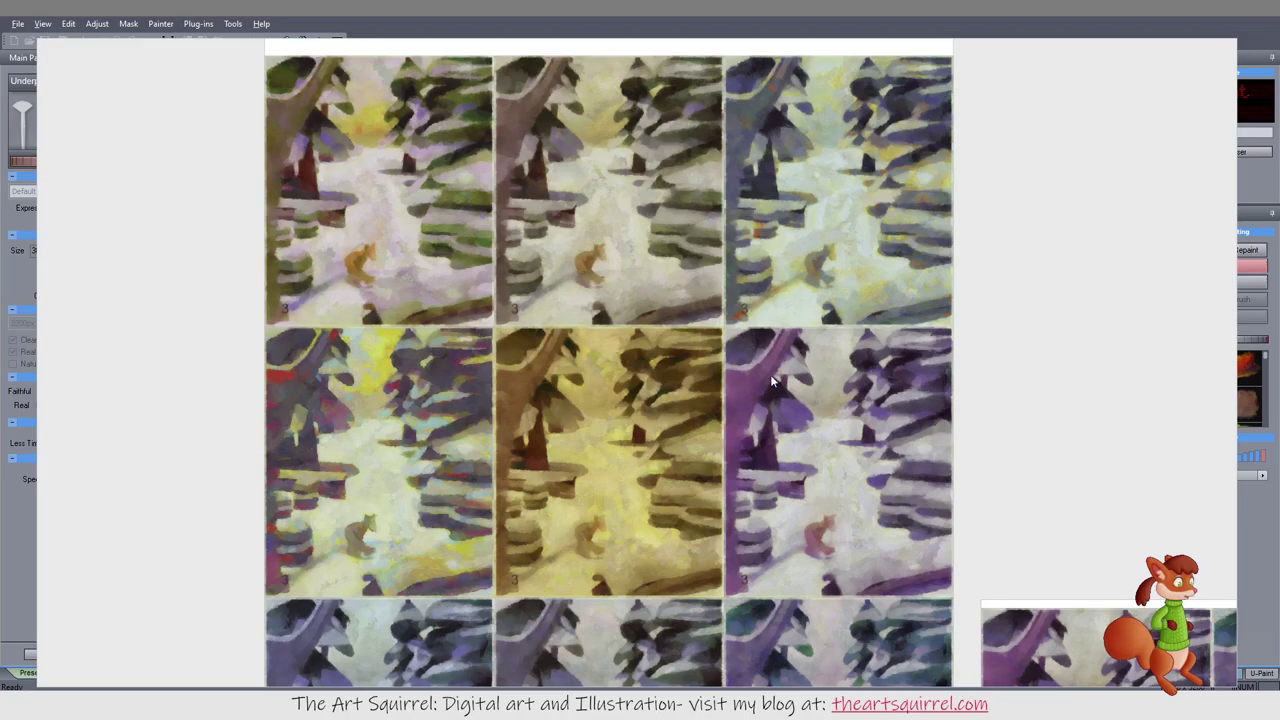
scroll(738, 377, up, 2)
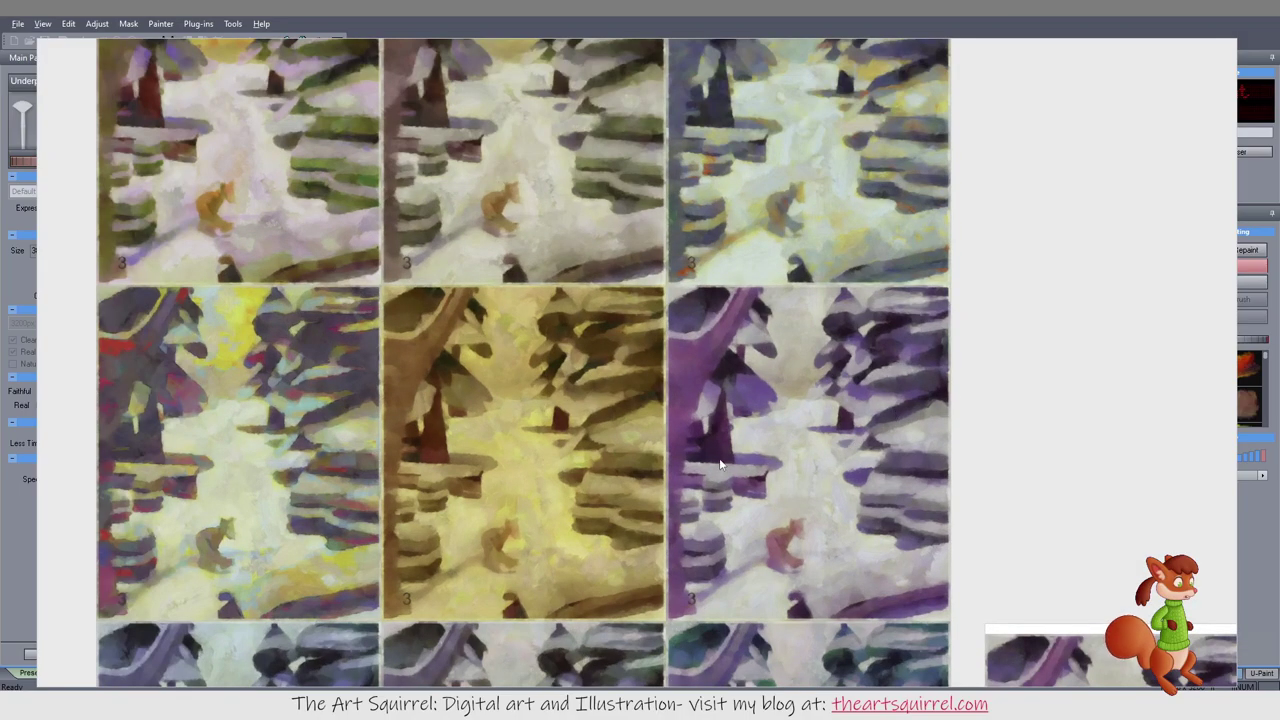
scroll(720, 463, down, 2)
mouse_move(860, 550)
mouse_down()
mouse_move(839, 467)
mouse_move(798, 462)
mouse_move(806, 408)
mouse_up()
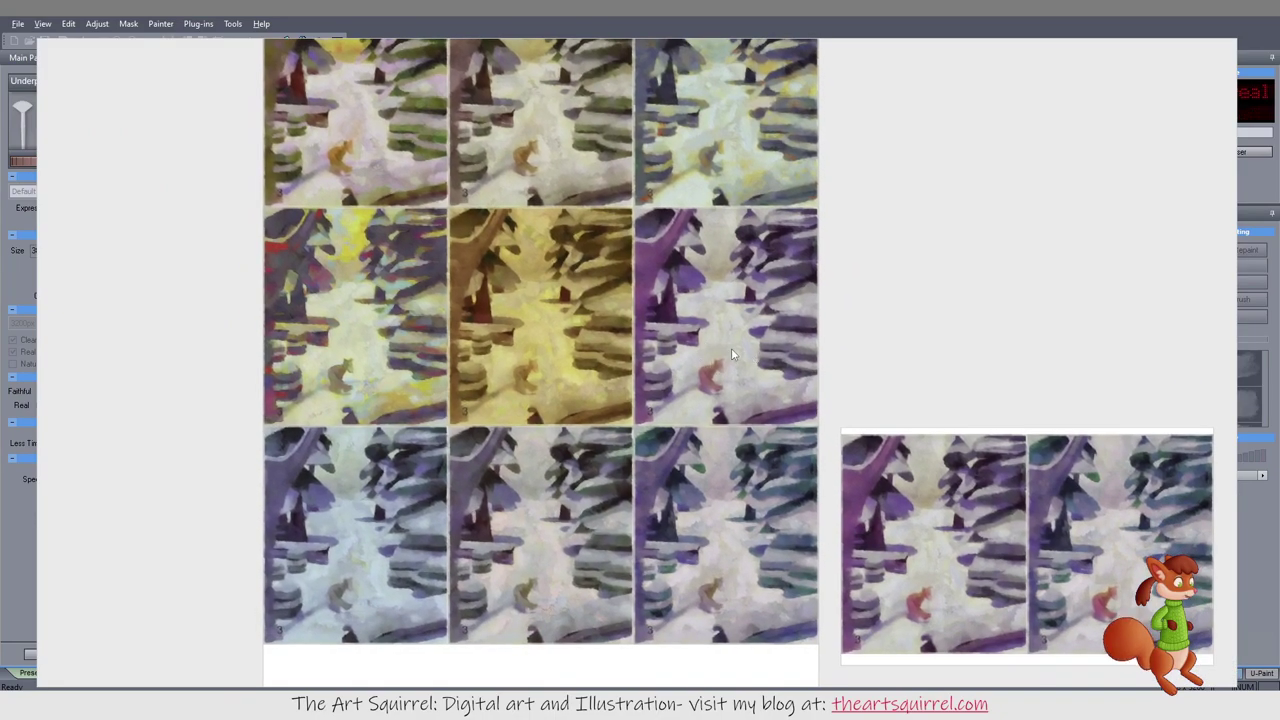
drag(694, 324, 703, 390)
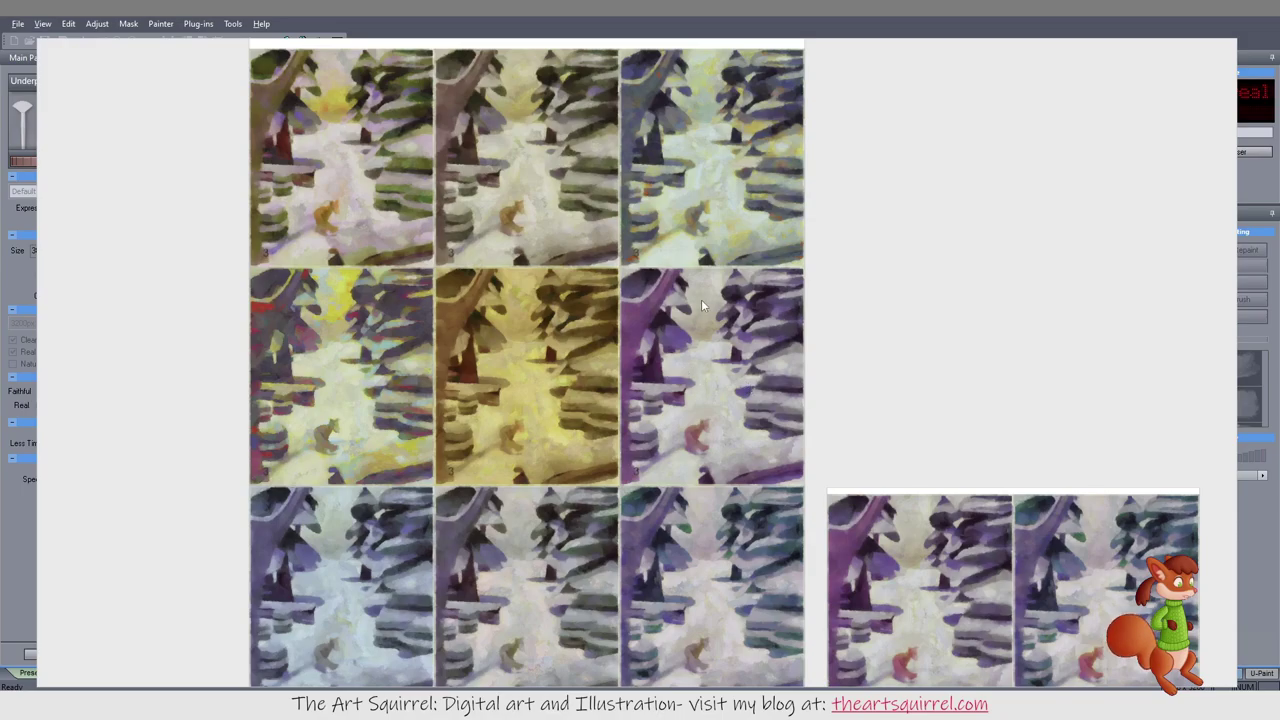
scroll(718, 405, up, 2)
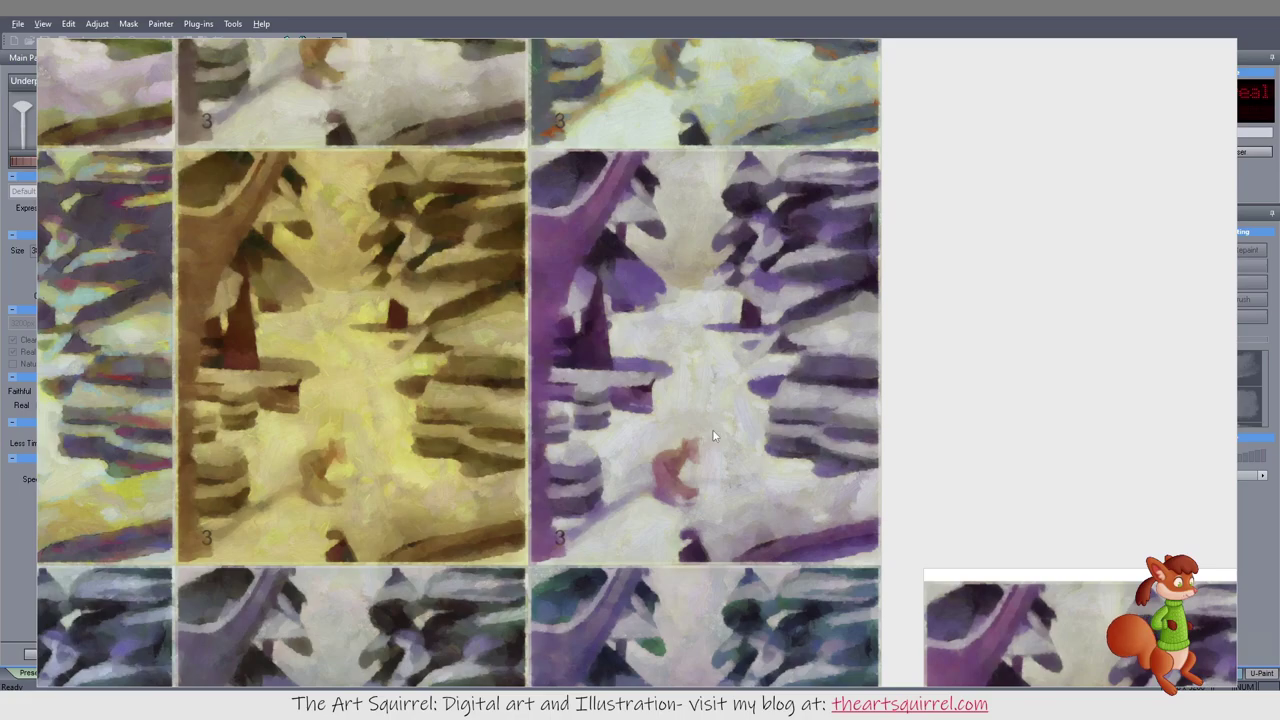
scroll(714, 435, down, 1)
scroll(709, 428, up, 1)
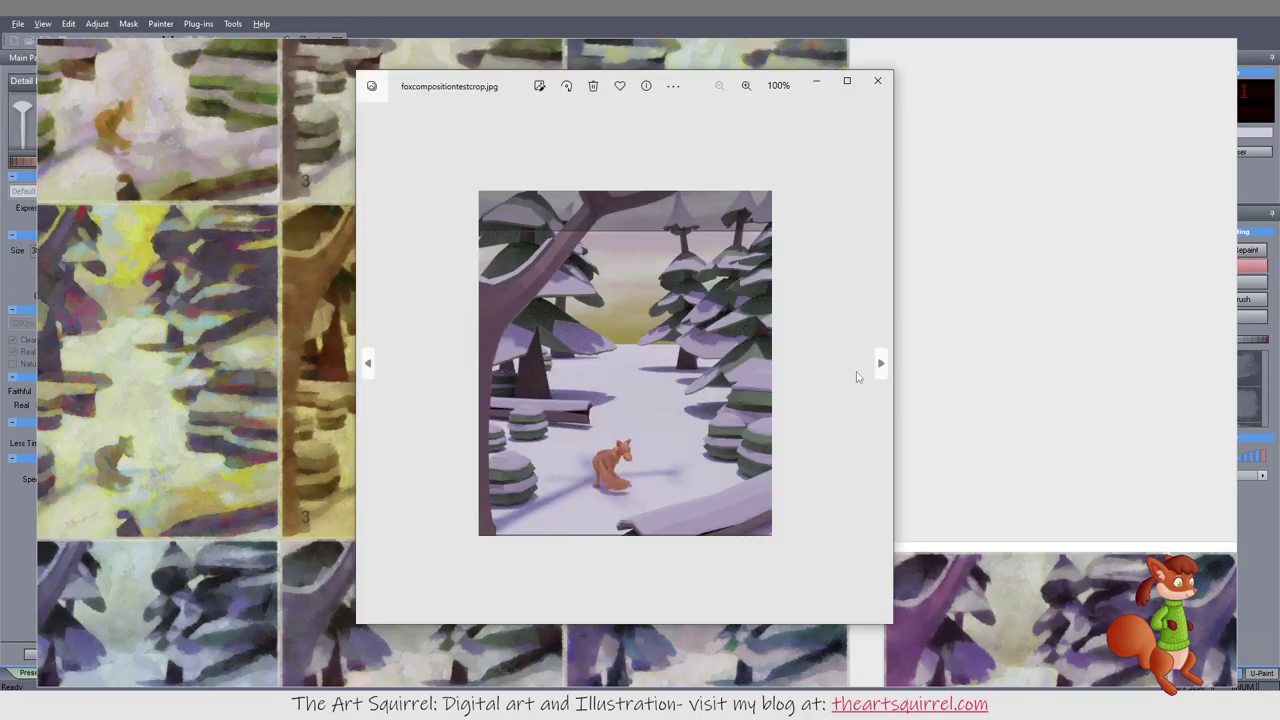
Step: Flip back and forth between foxcompositiontestcrop1, 2 and 3 in Windows Photos to compare them
click(881, 364)
click(881, 364)
click(881, 364)
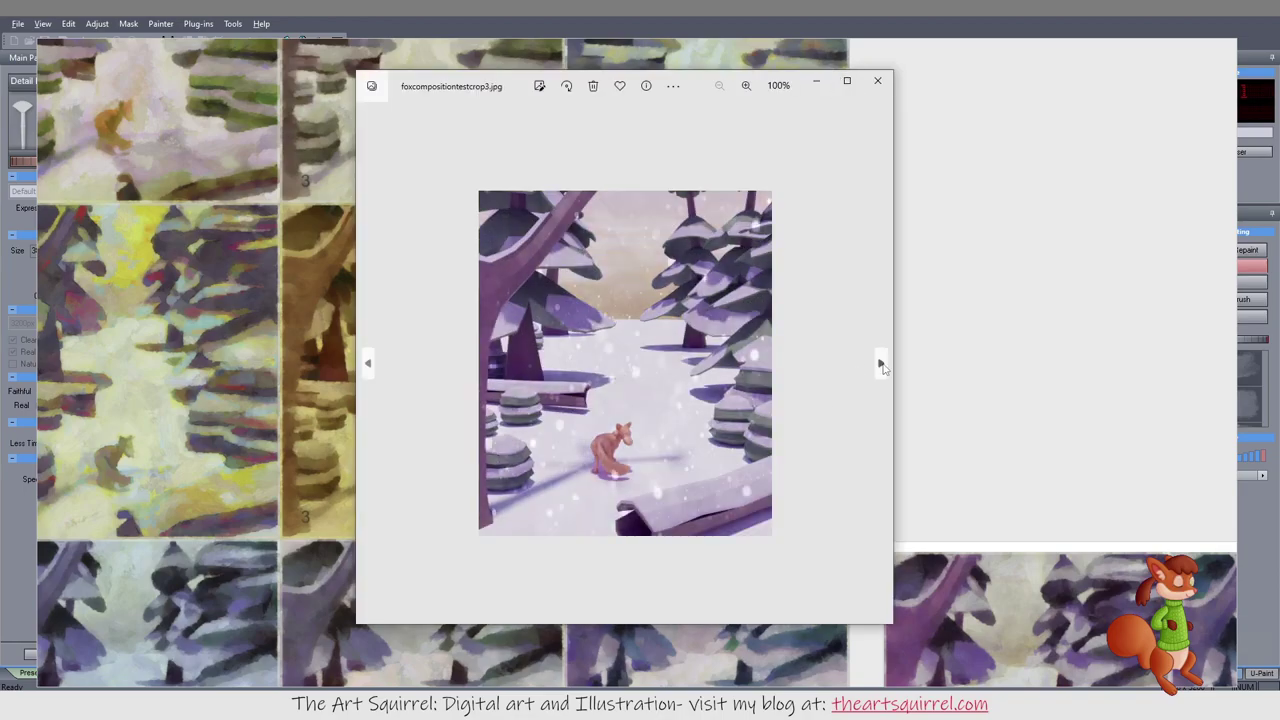
click(369, 359)
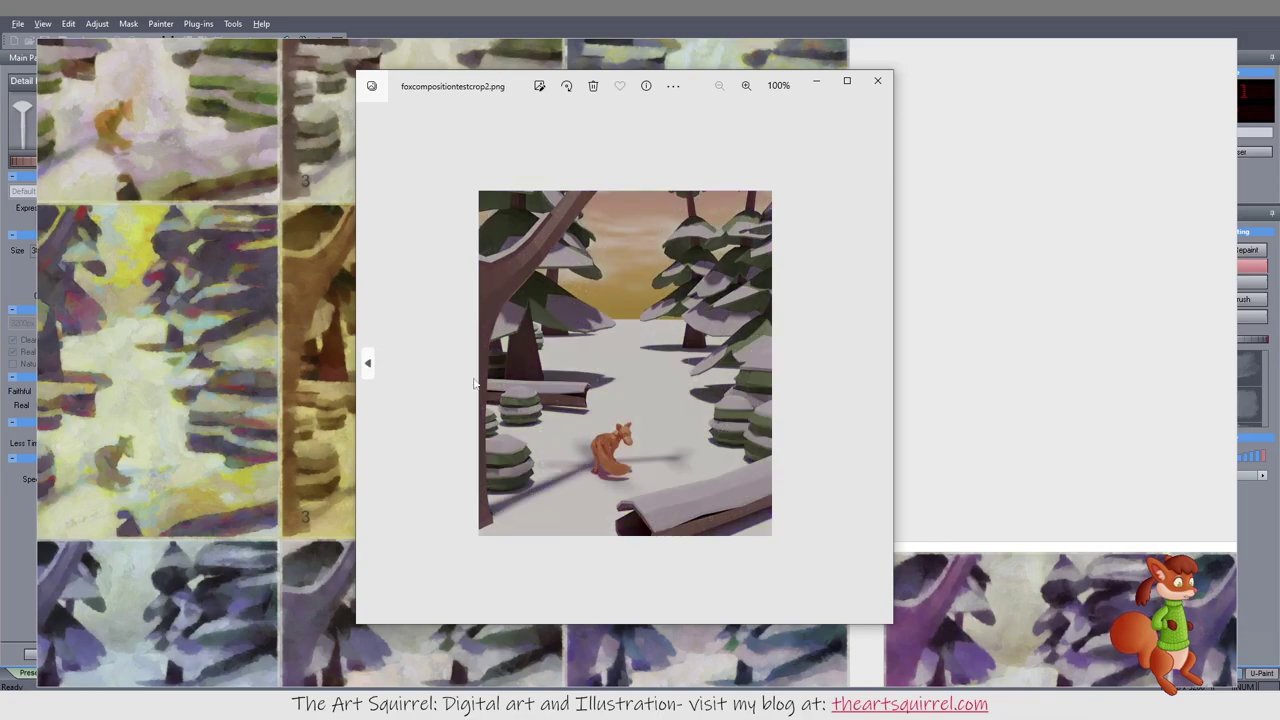
click(368, 360)
click(881, 364)
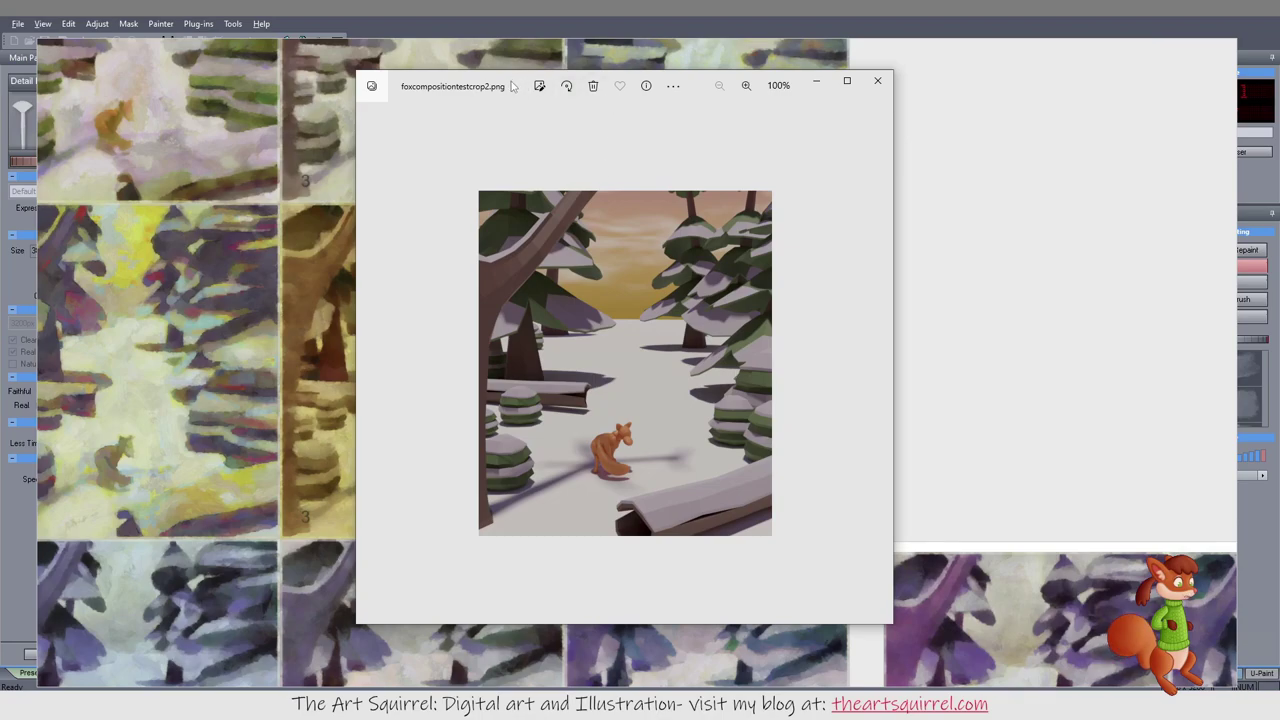
drag(516, 86, 405, 119)
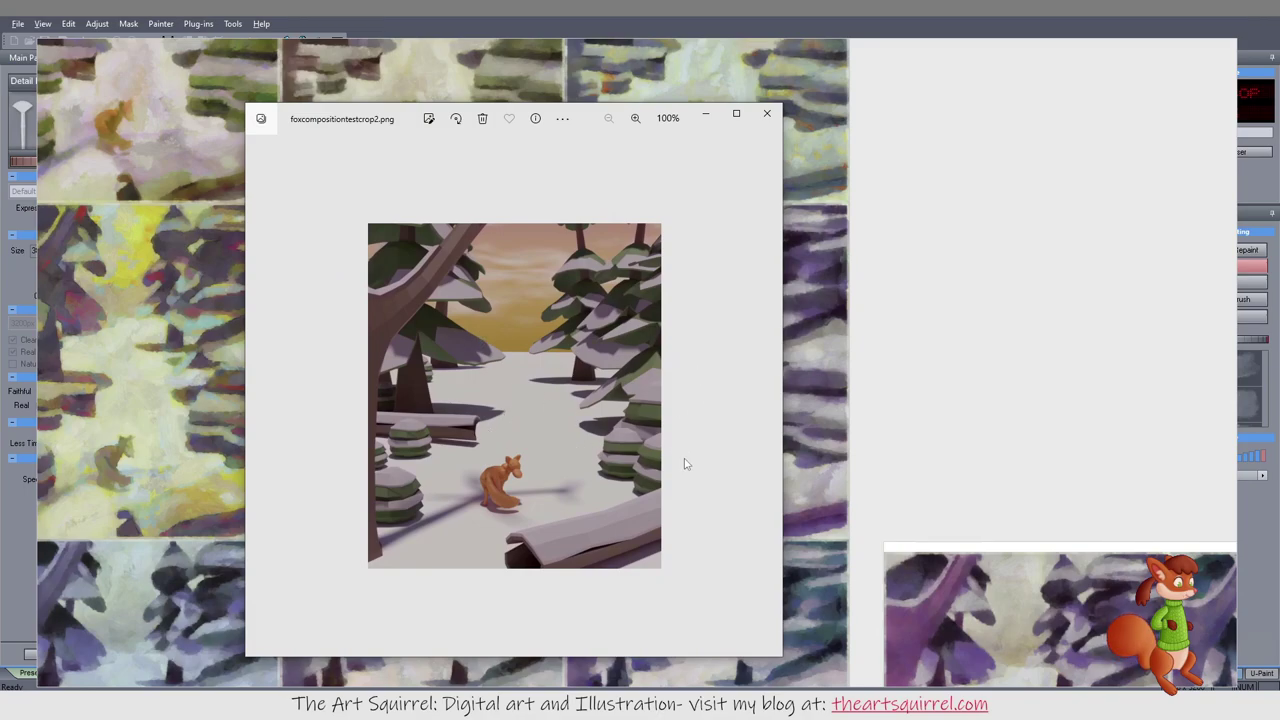
mouse_move(770, 402)
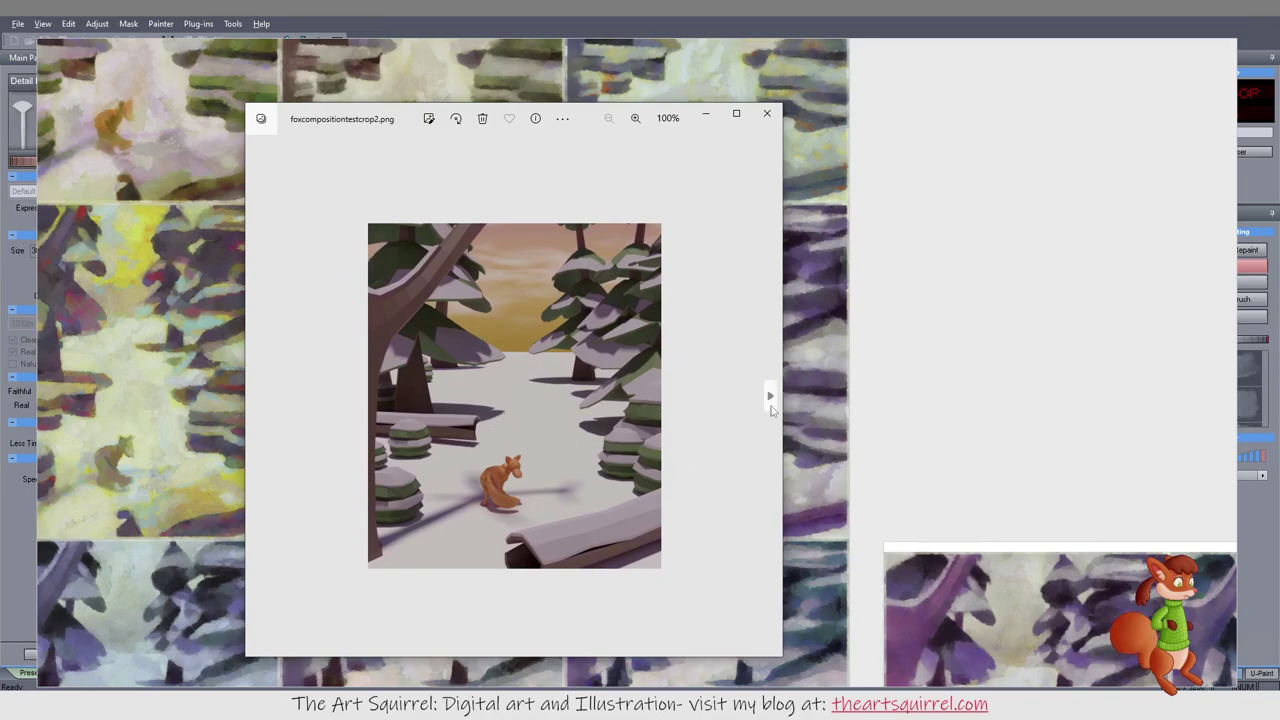
click(770, 398)
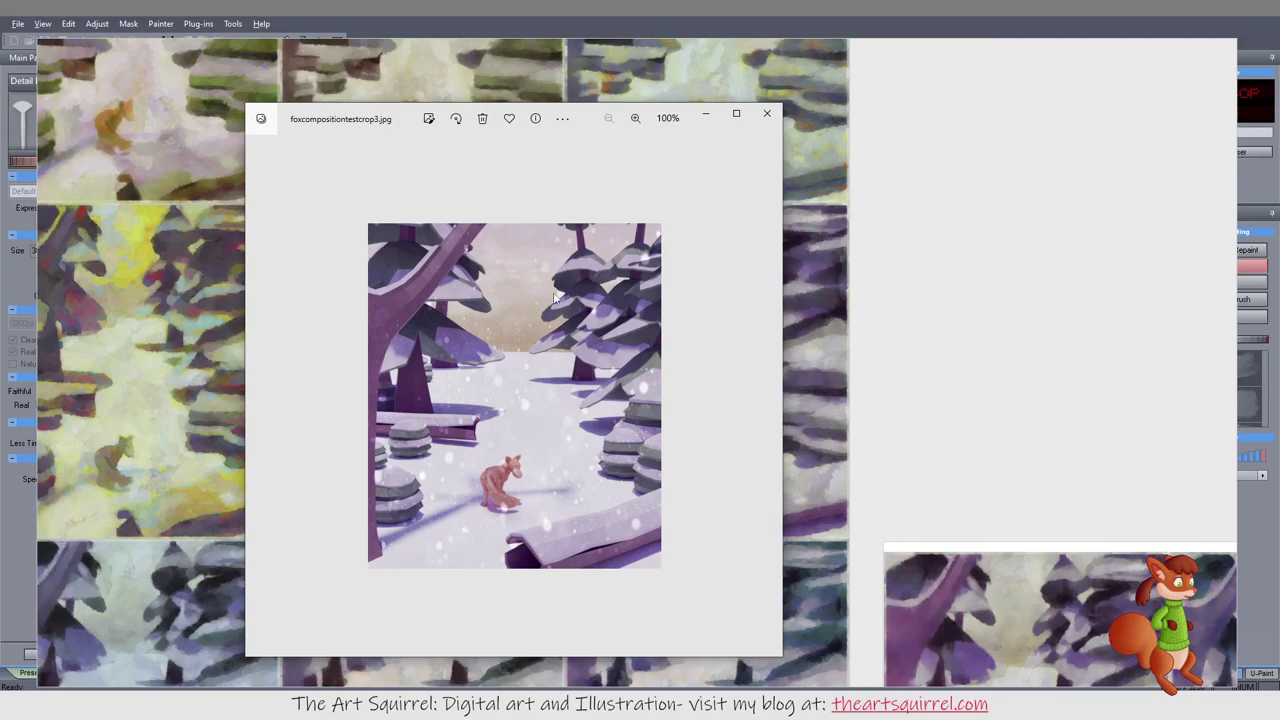
mouse_move(396, 119)
mouse_down()
mouse_move(500, 102)
mouse_move(387, 114)
mouse_up()
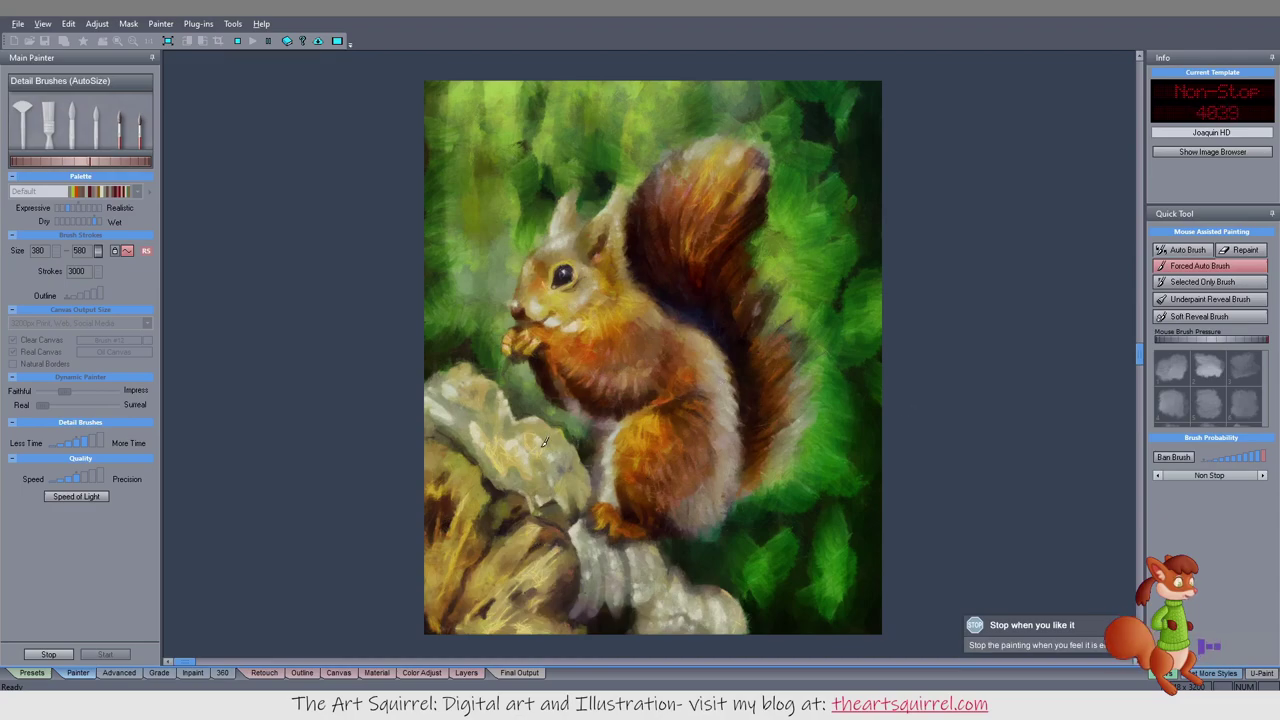
Step: Stop the JoaquinHD painting run at 4123 strokes with Escape
key(Escape)
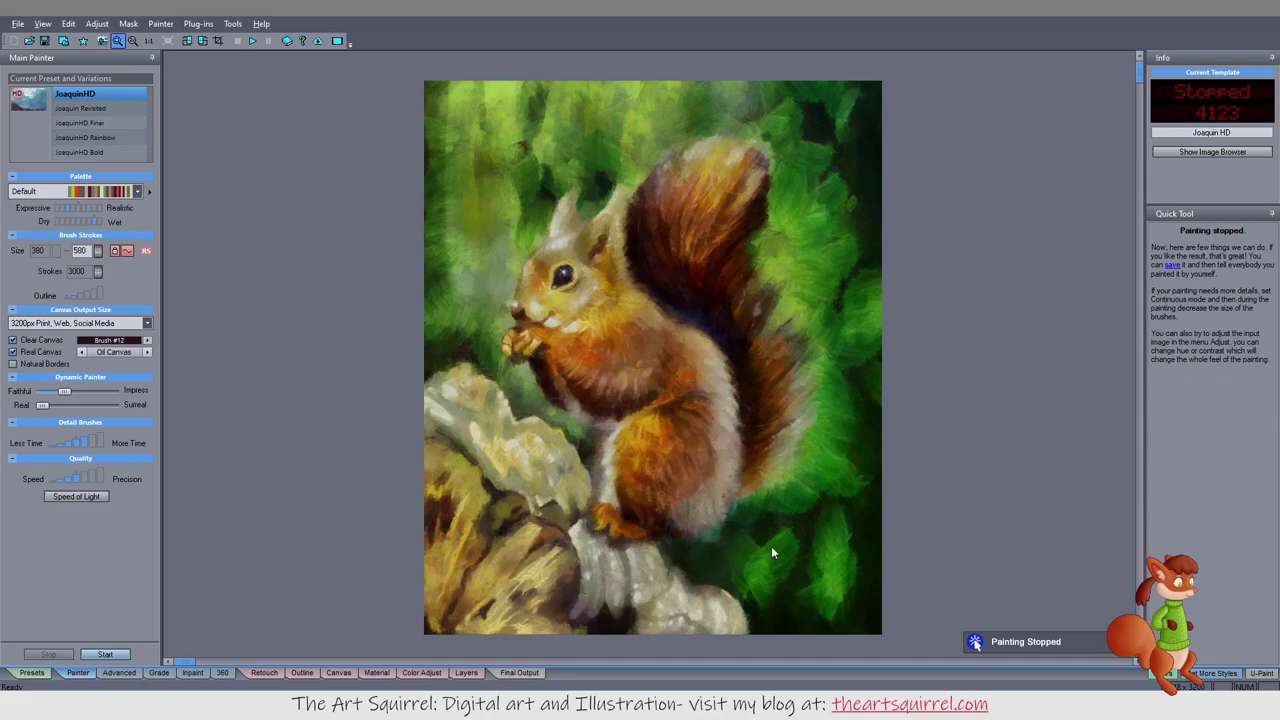
Step: Bring up the preset list and try the Manet 6 preset
click(42, 675)
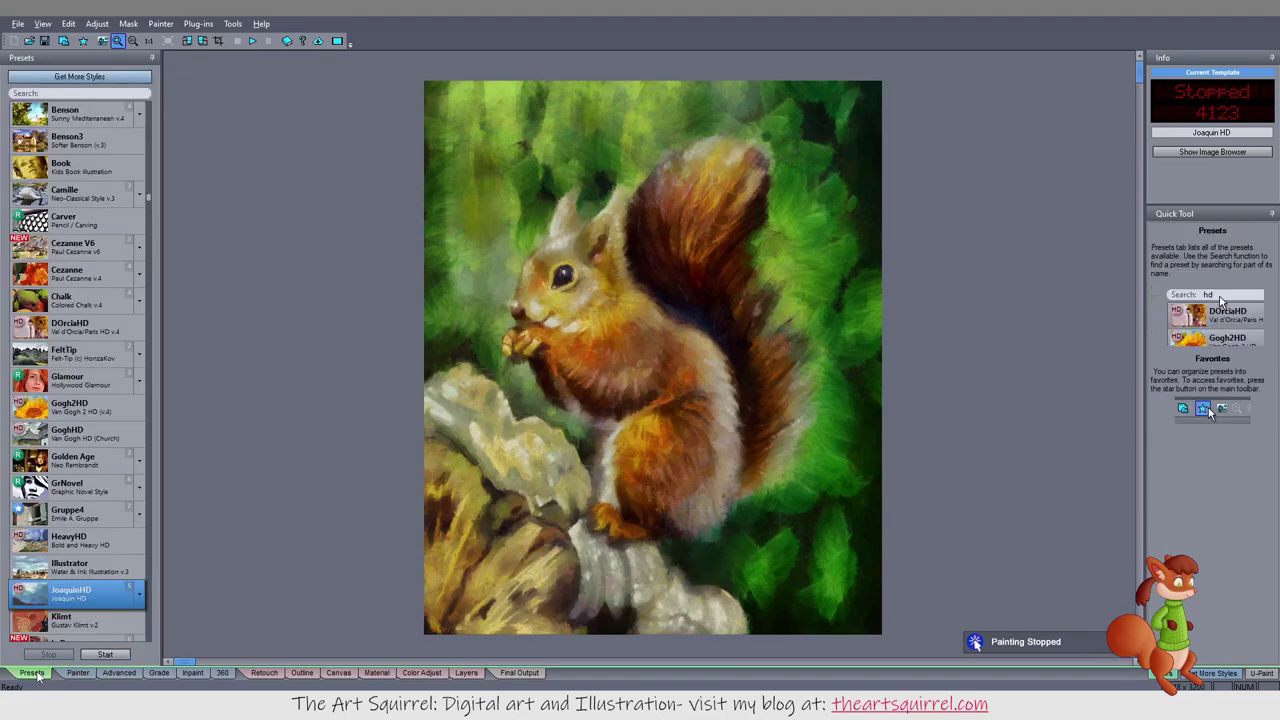
scroll(53, 465, down, 2)
scroll(55, 465, down, 4)
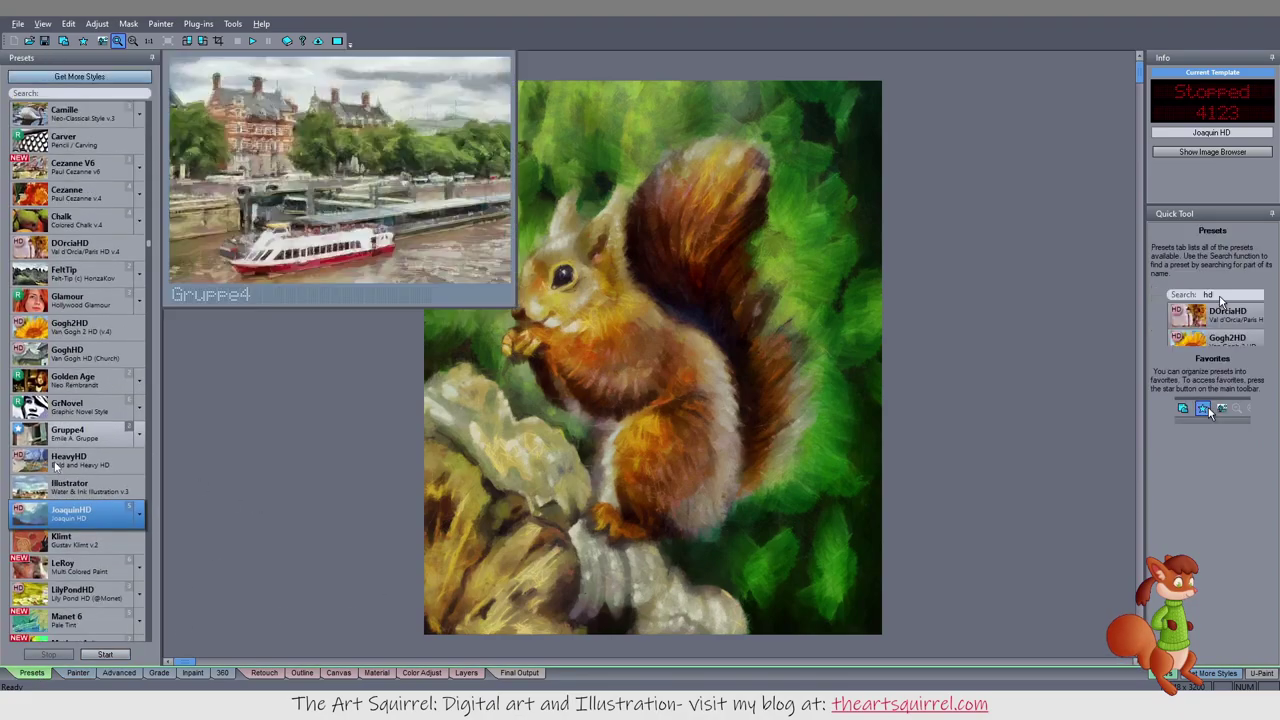
scroll(85, 490, down, 1)
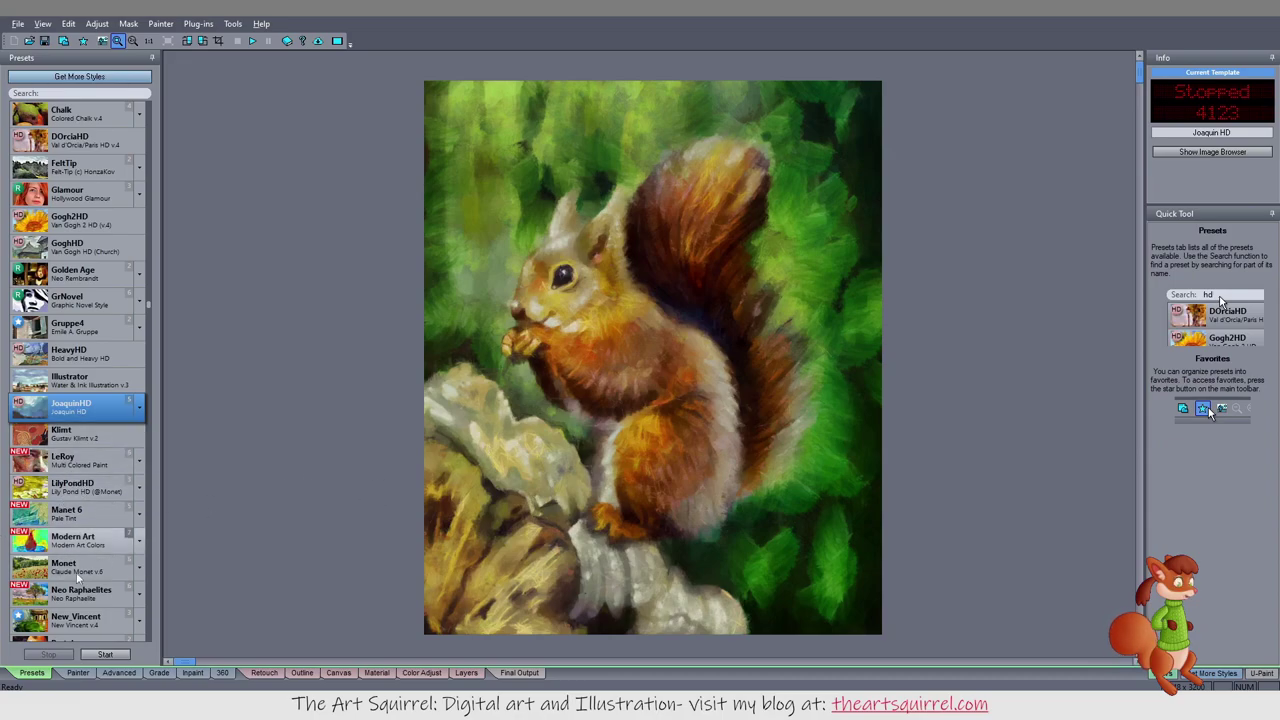
click(66, 518)
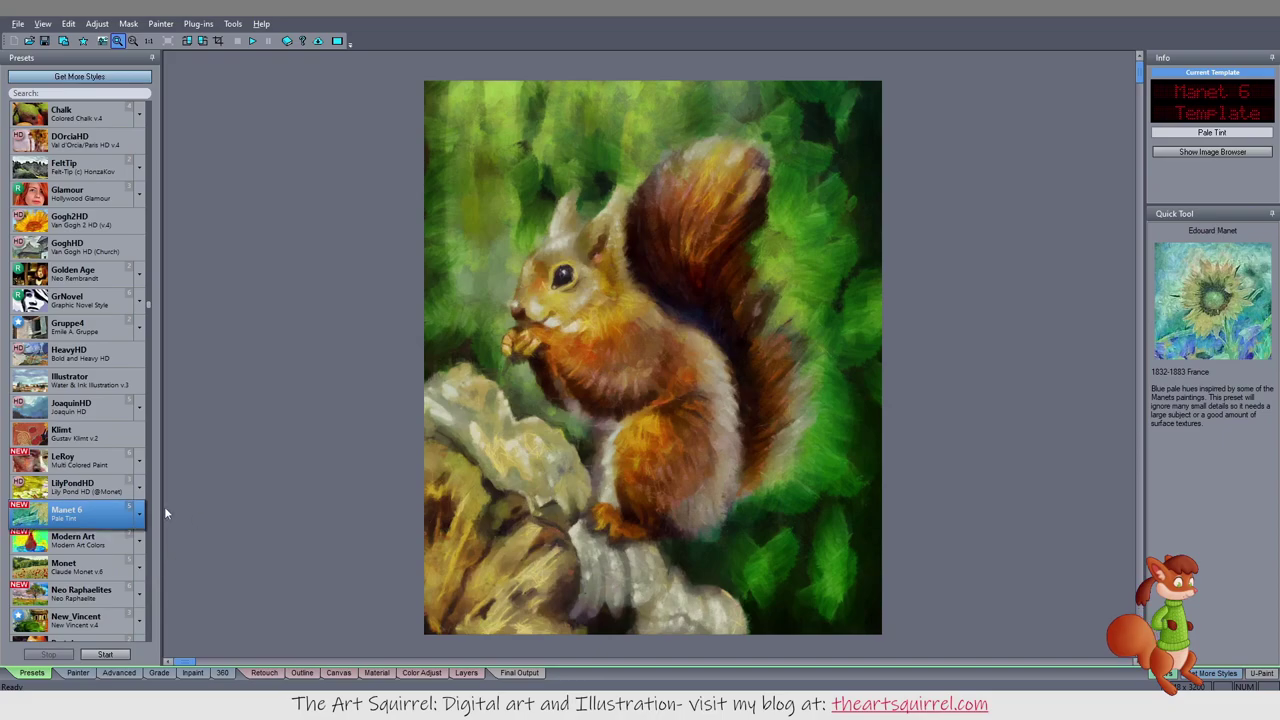
Step: Browse further down the preset list and try the Tempera preset
mouse_move(95, 570)
scroll(85, 555, down, 1)
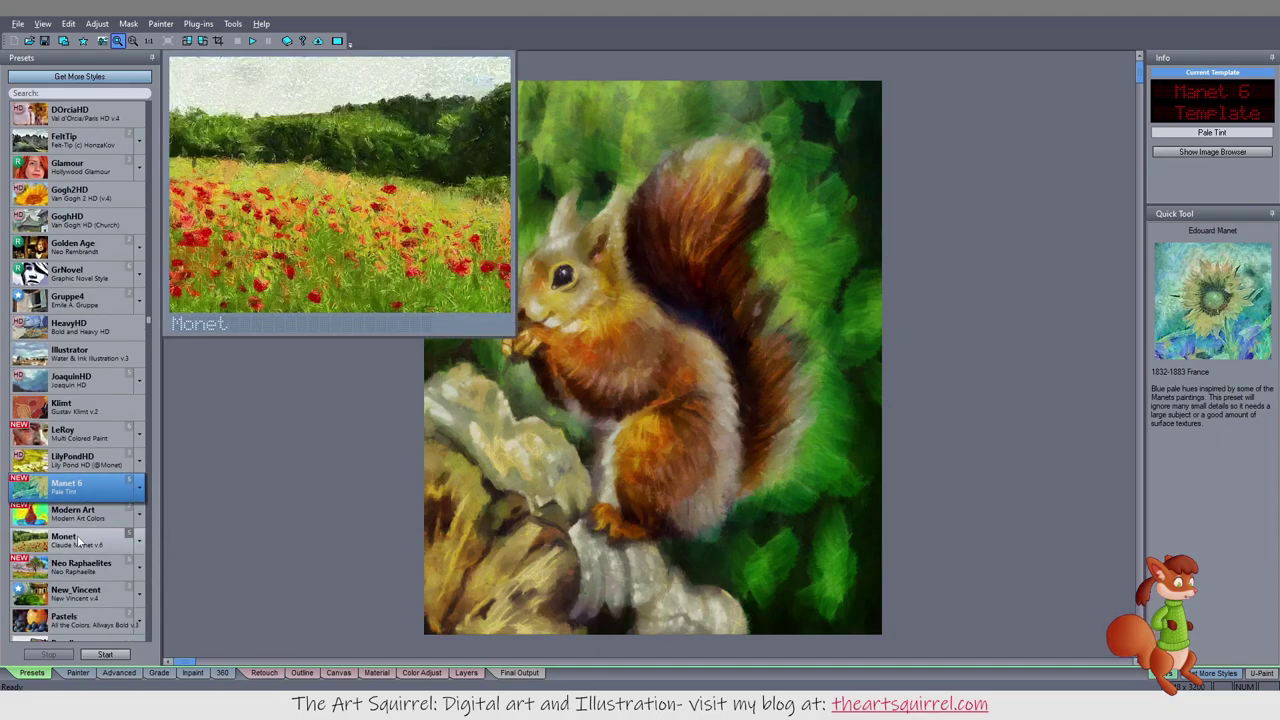
mouse_move(64, 490)
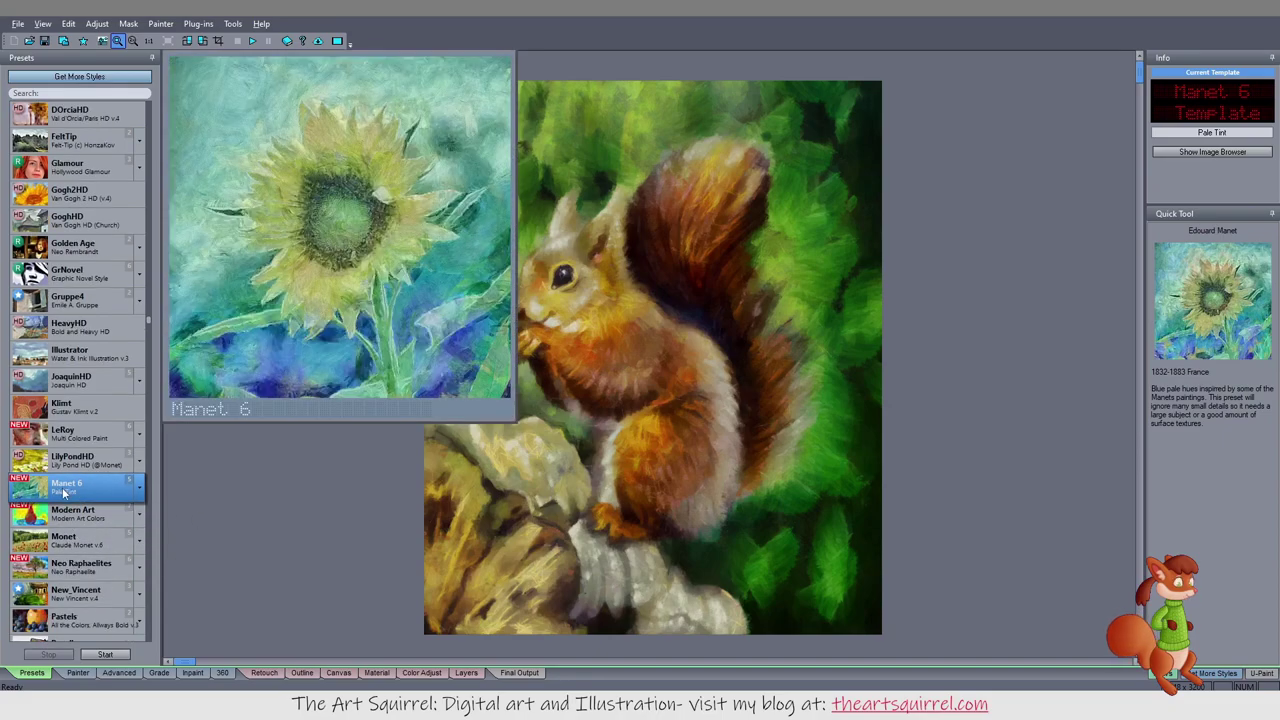
scroll(64, 490, down, 4)
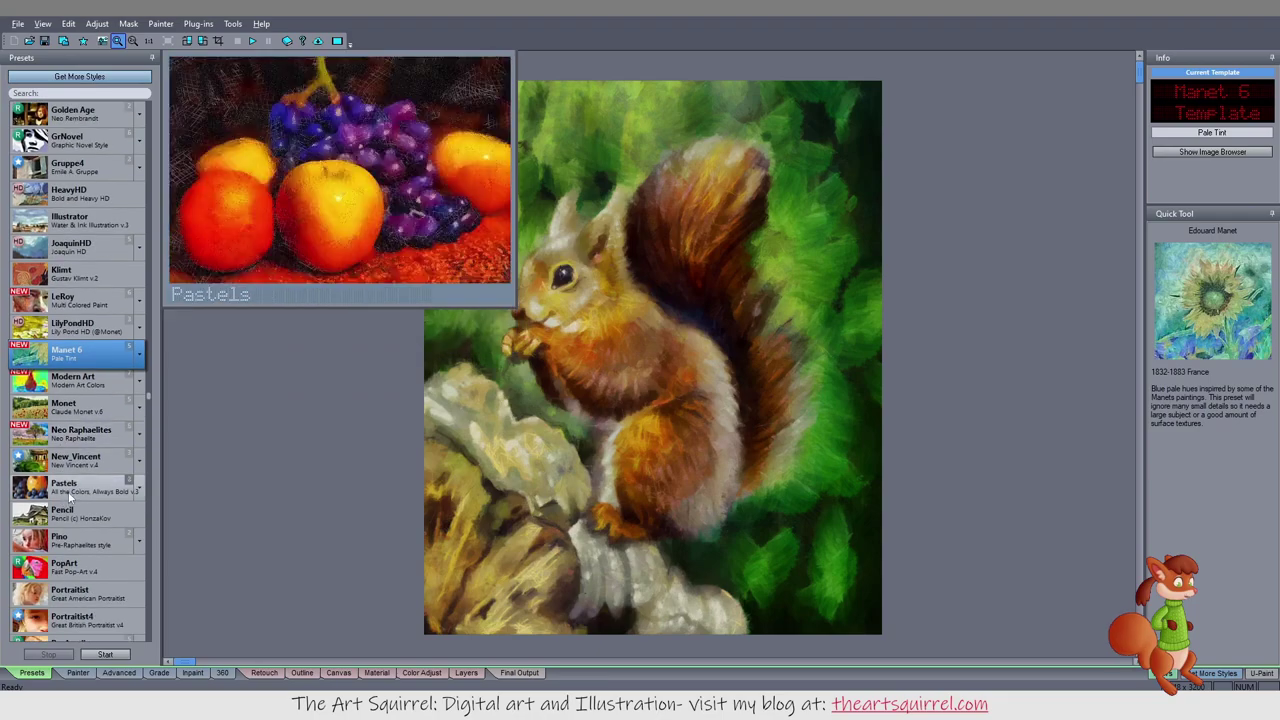
scroll(86, 495, down, 3)
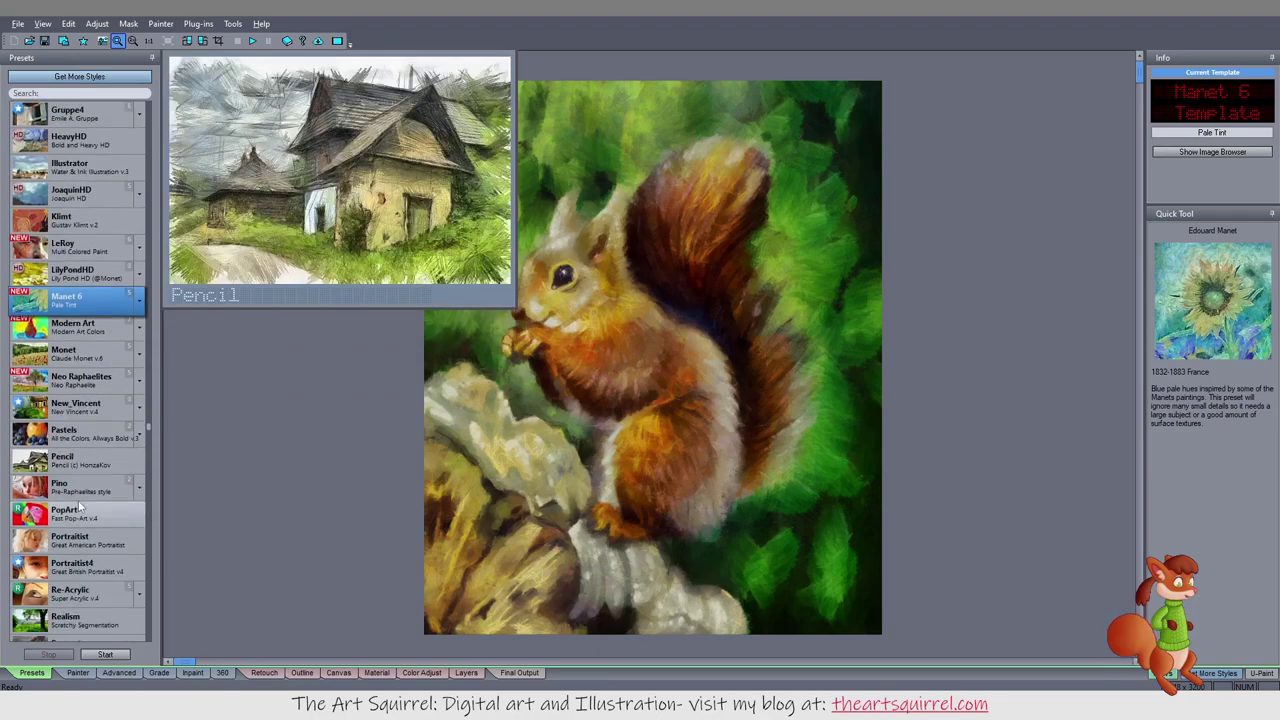
mouse_move(114, 514)
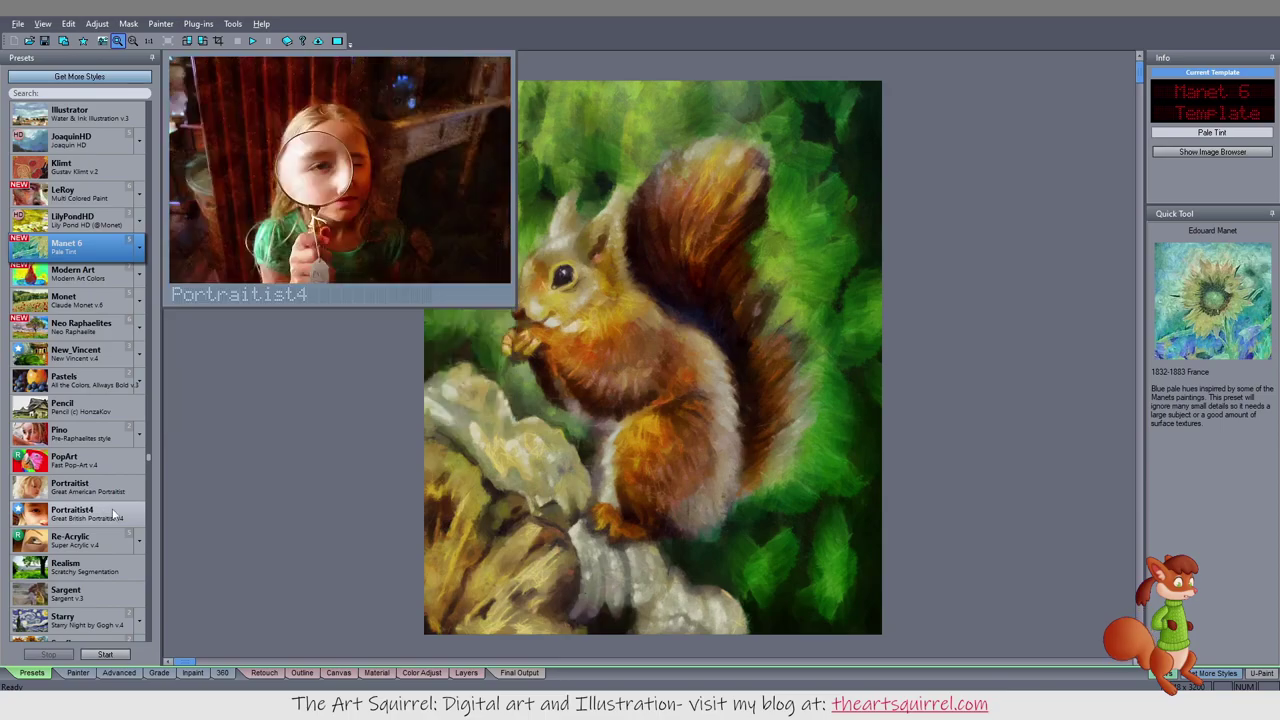
scroll(110, 507, down, 1)
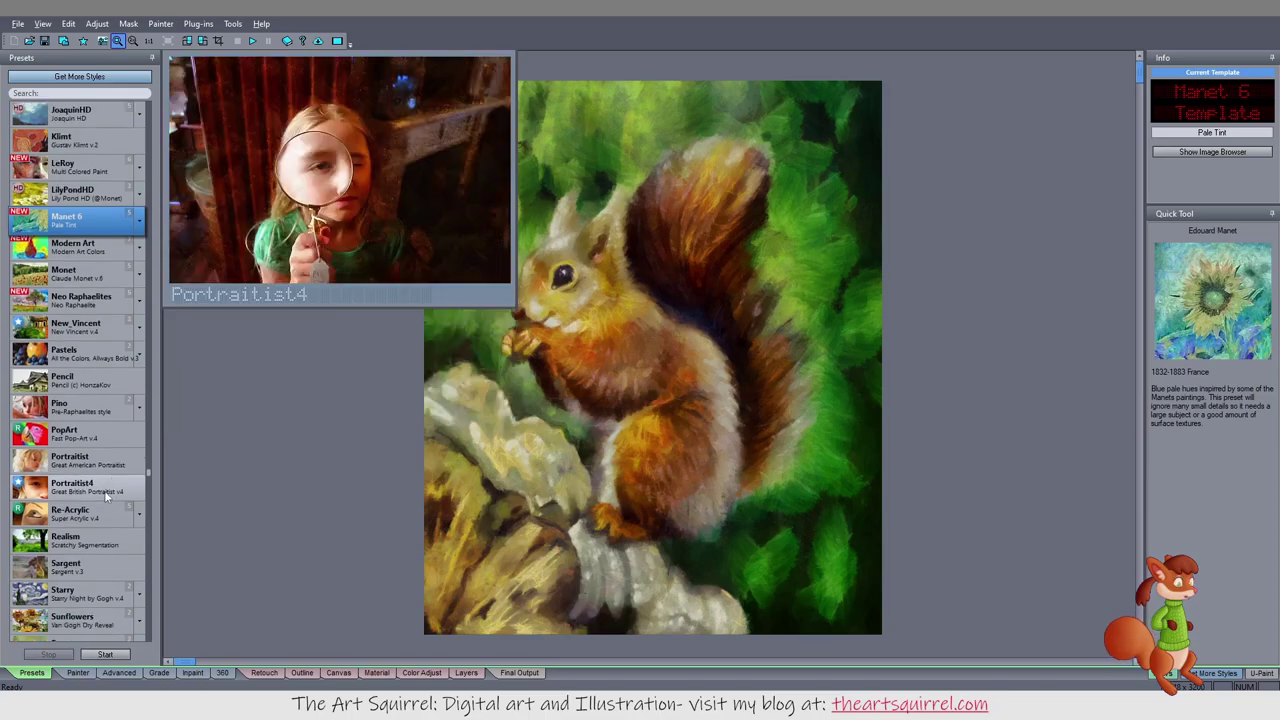
scroll(104, 492, down, 1)
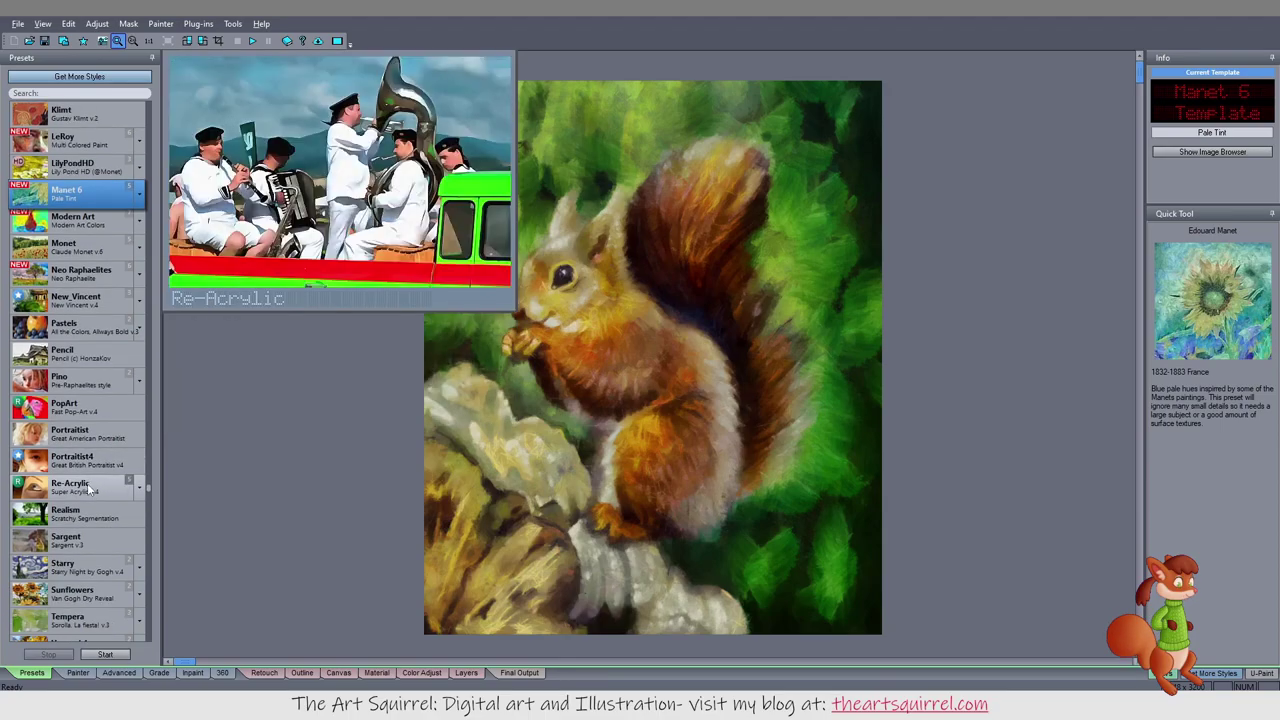
scroll(85, 545, down, 1)
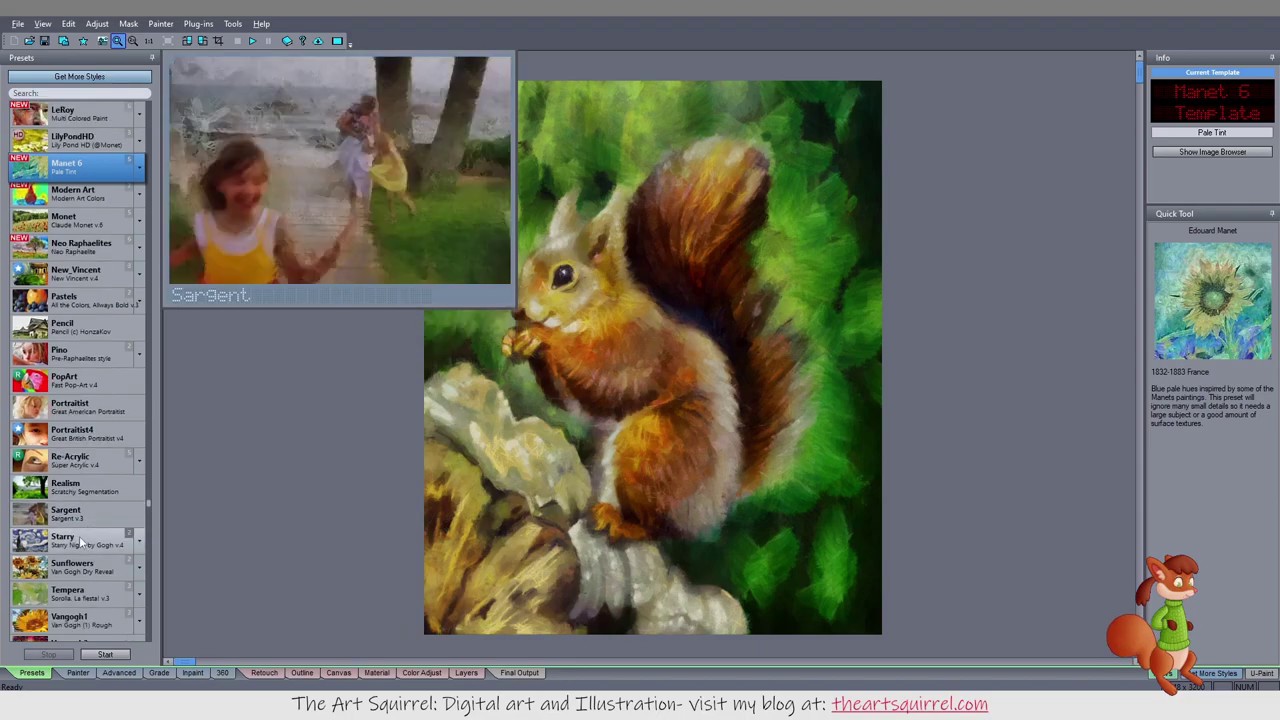
scroll(80, 540, down, 1)
scroll(78, 540, down, 1)
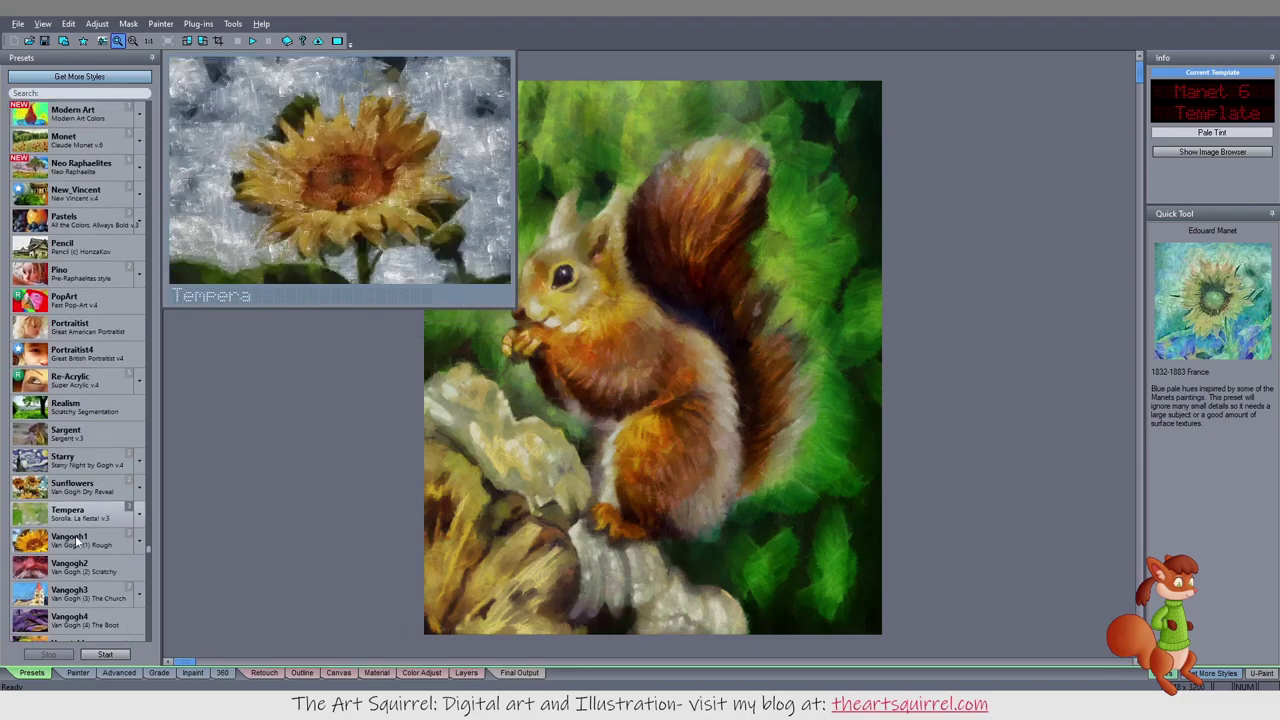
scroll(78, 540, down, 2)
scroll(78, 540, down, 4)
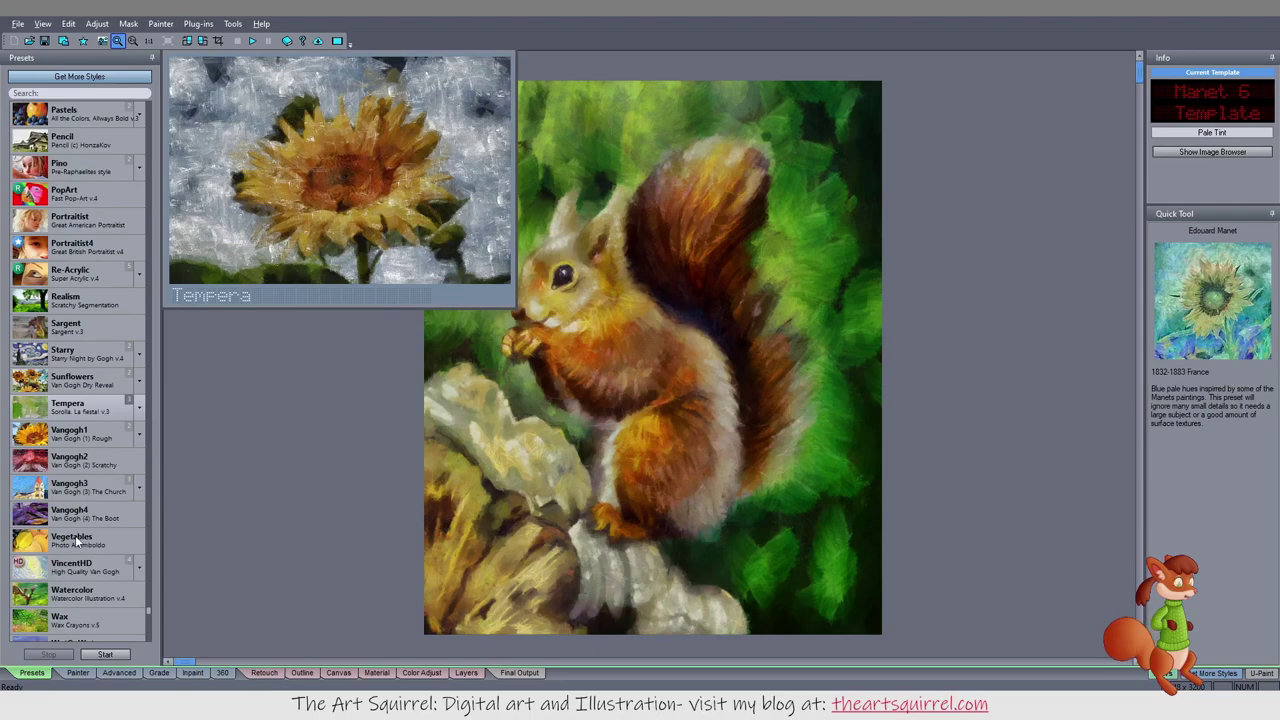
scroll(78, 540, down, 1)
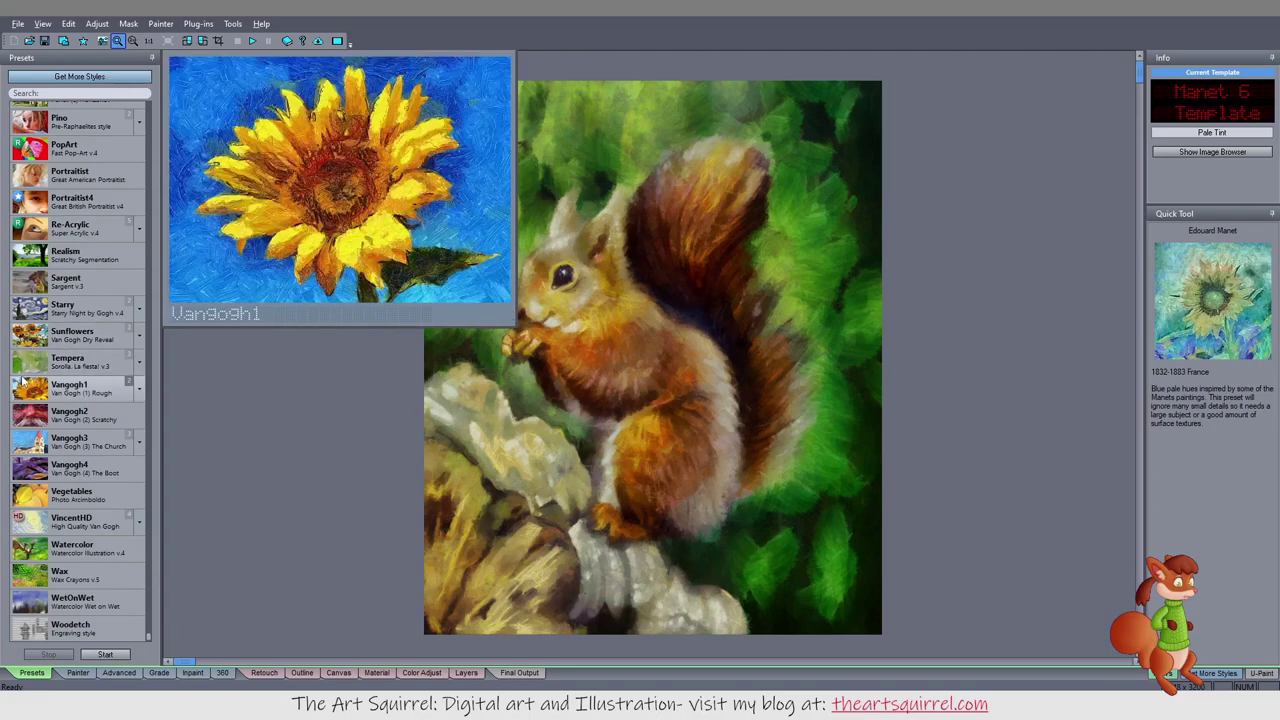
click(70, 370)
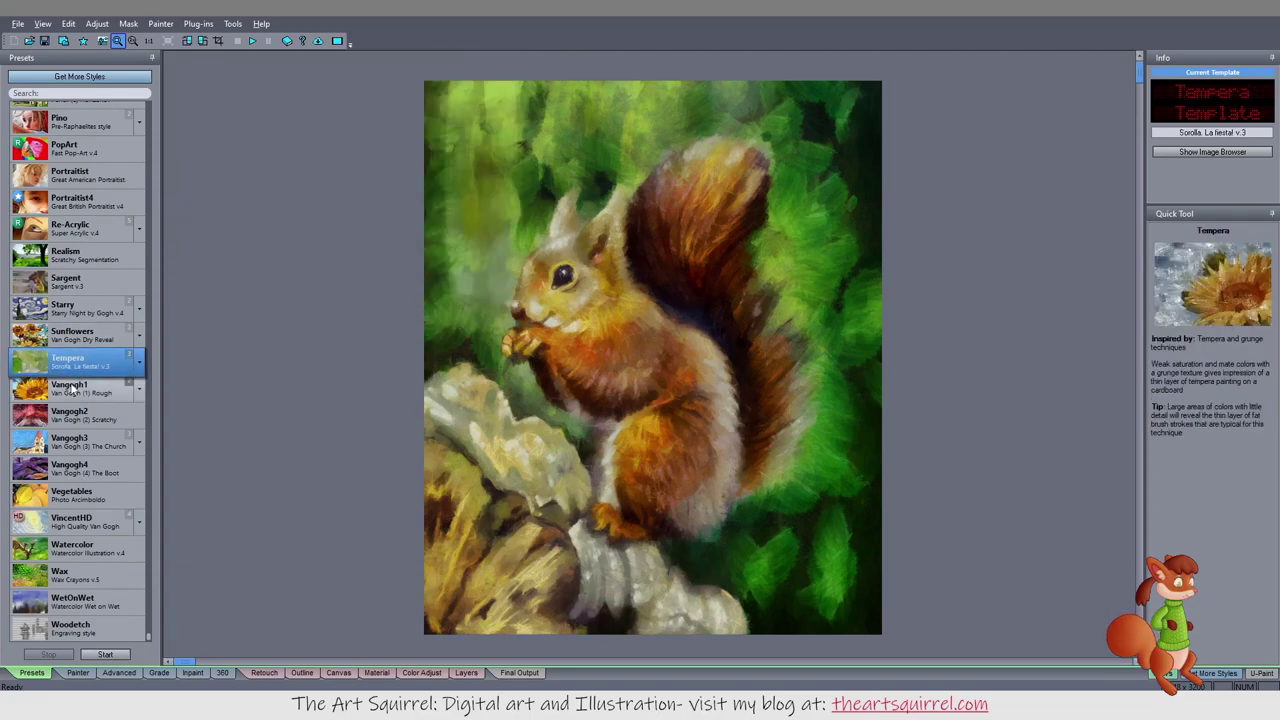
Step: Try Wax, Watercolor, VincentHD and Vegetables, then settle on the Woodetch engraving preset
click(70, 575)
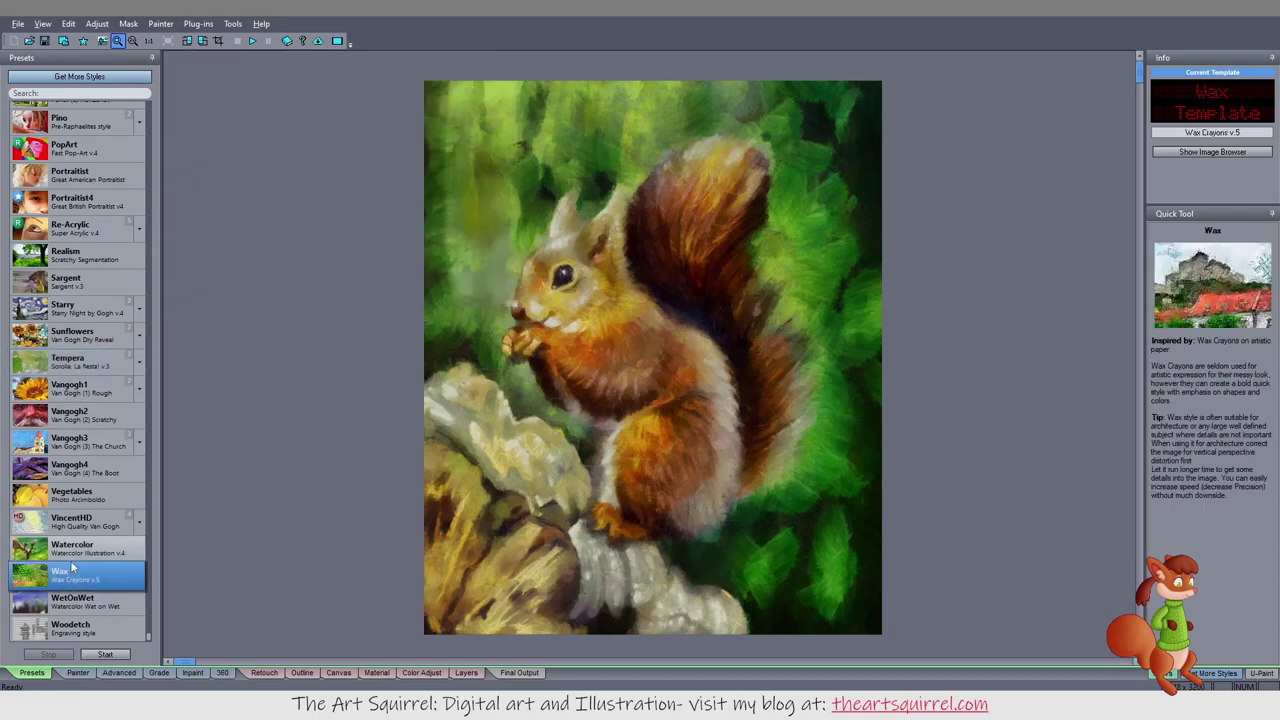
click(72, 558)
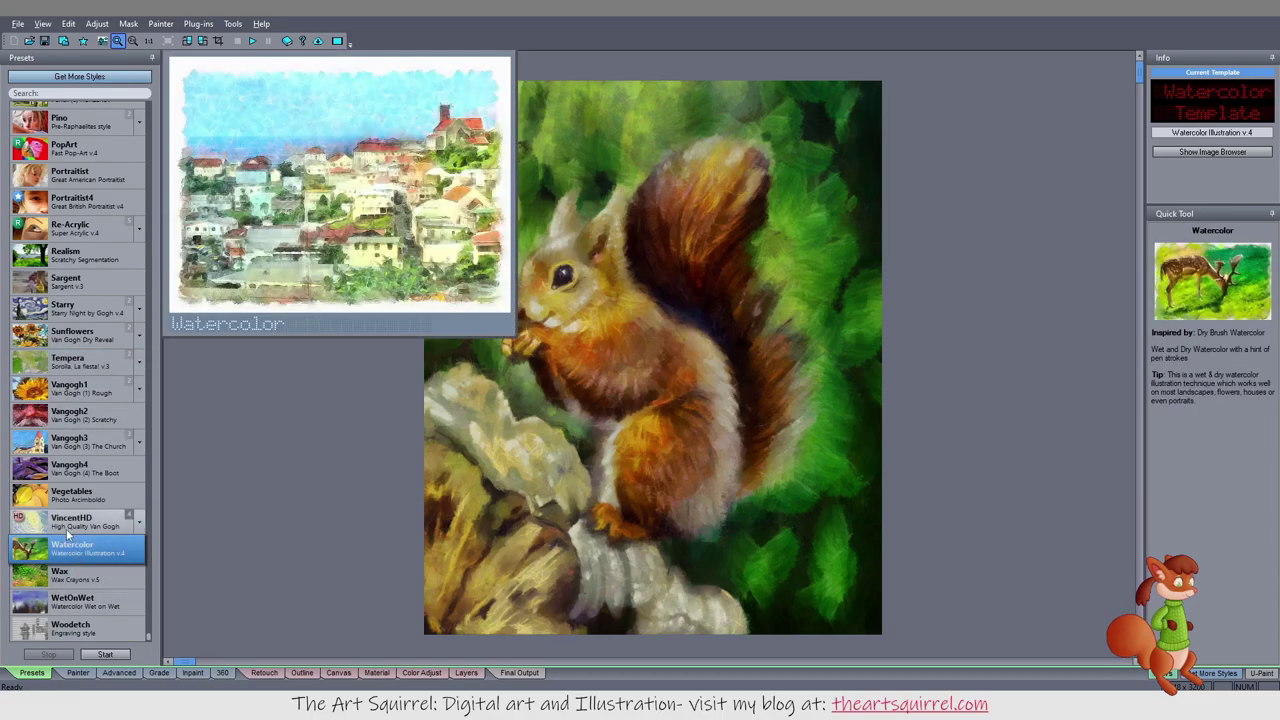
click(68, 535)
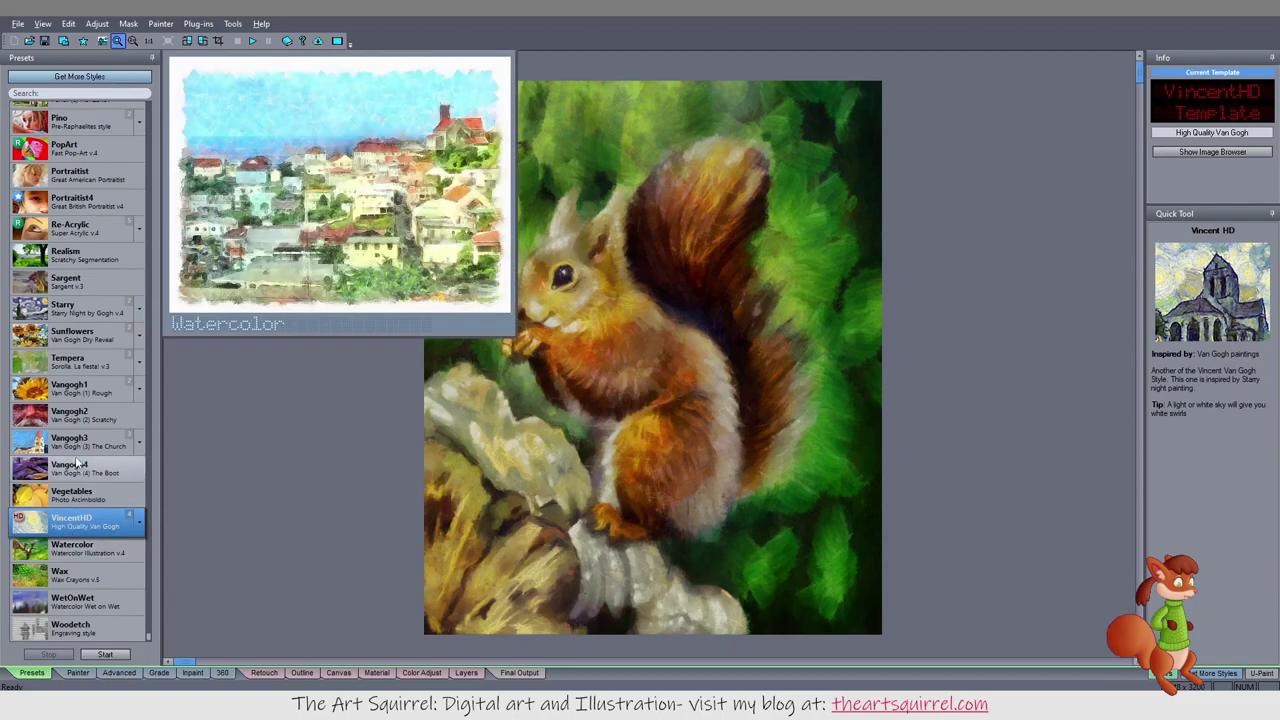
mouse_move(83, 466)
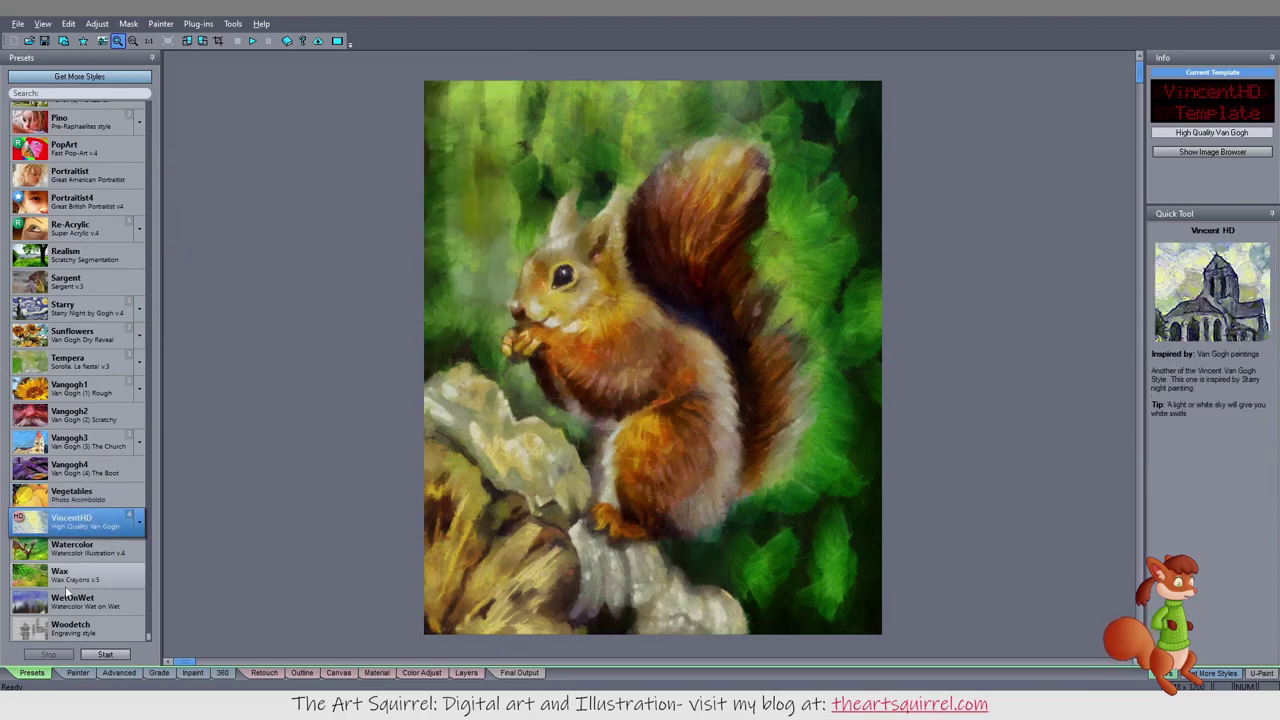
click(90, 494)
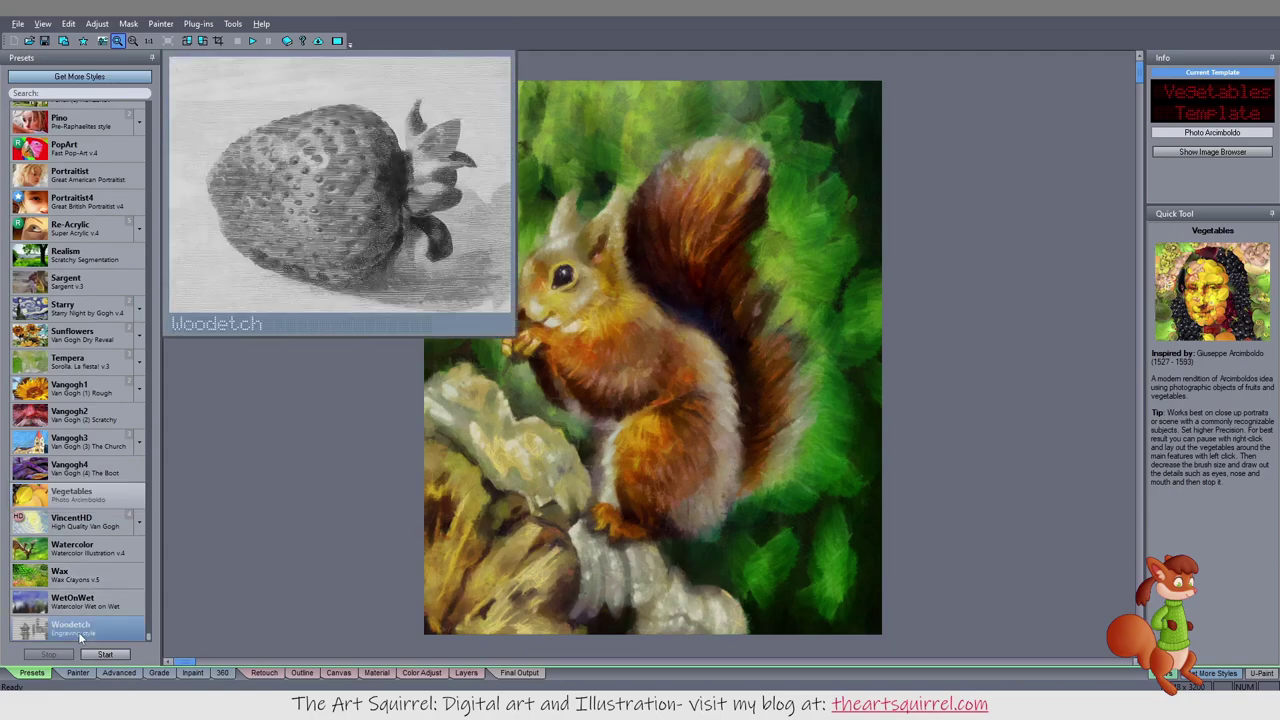
click(78, 632)
Step: Run the Woodetch preset on the squirrel and stop it at 244 strokes
click(105, 654)
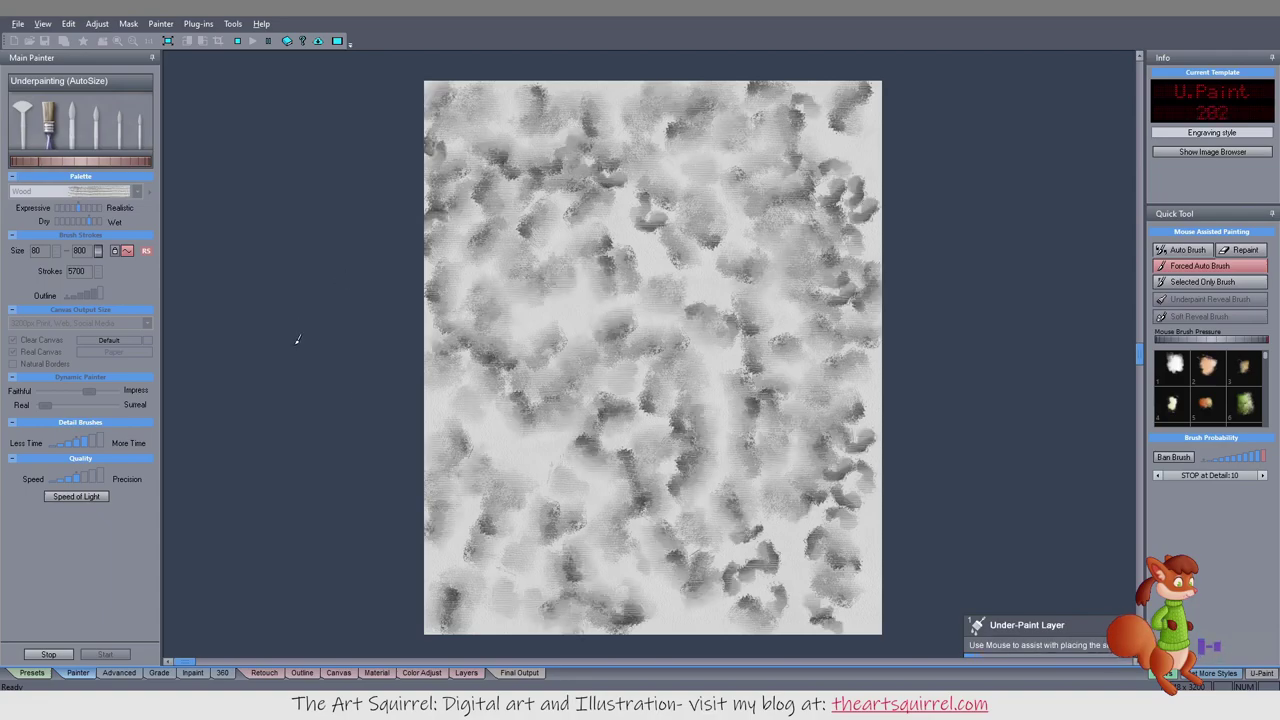
key(Escape)
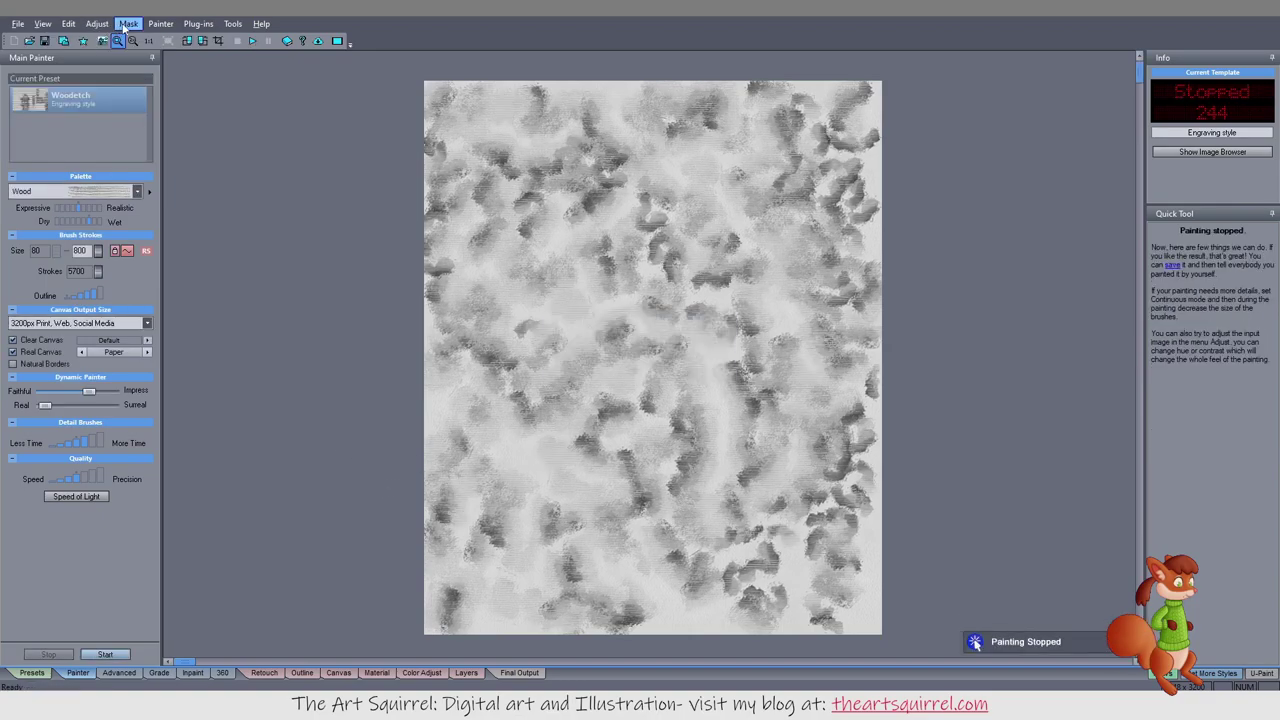
Step: Use Painter > Show All Impressions and browse the Match Palette Impressions thumbnails
click(159, 24)
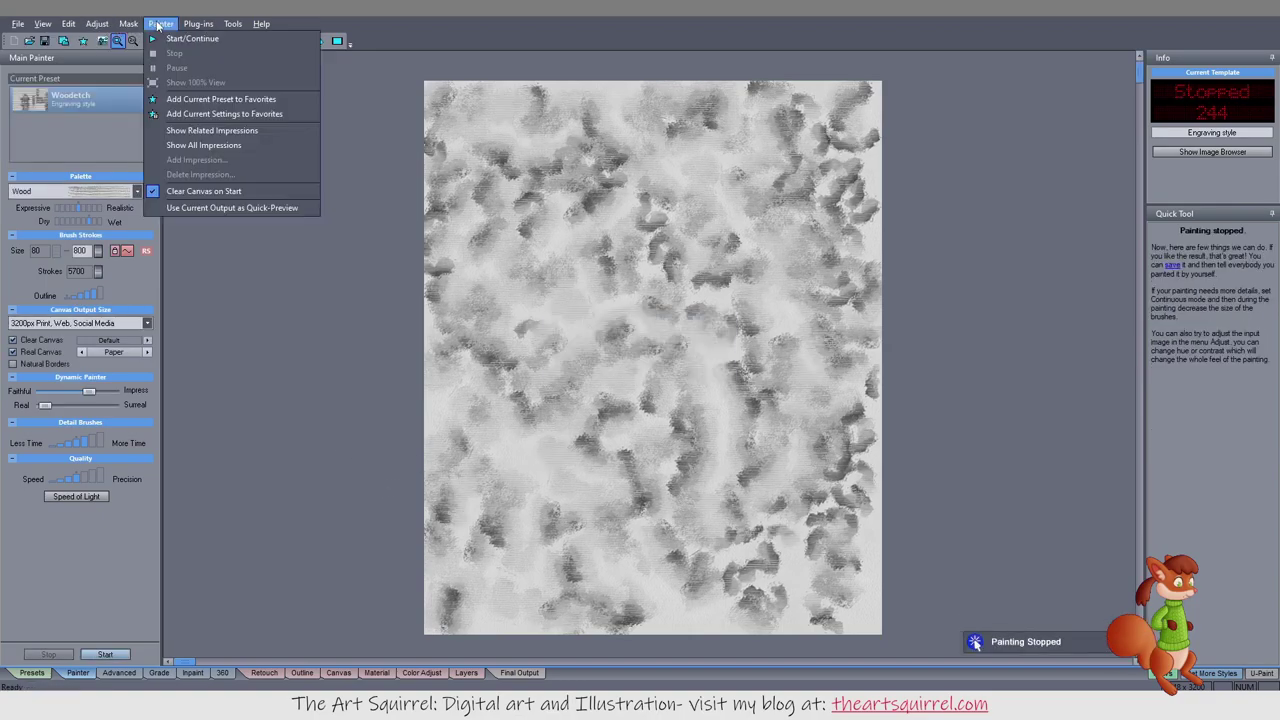
click(177, 145)
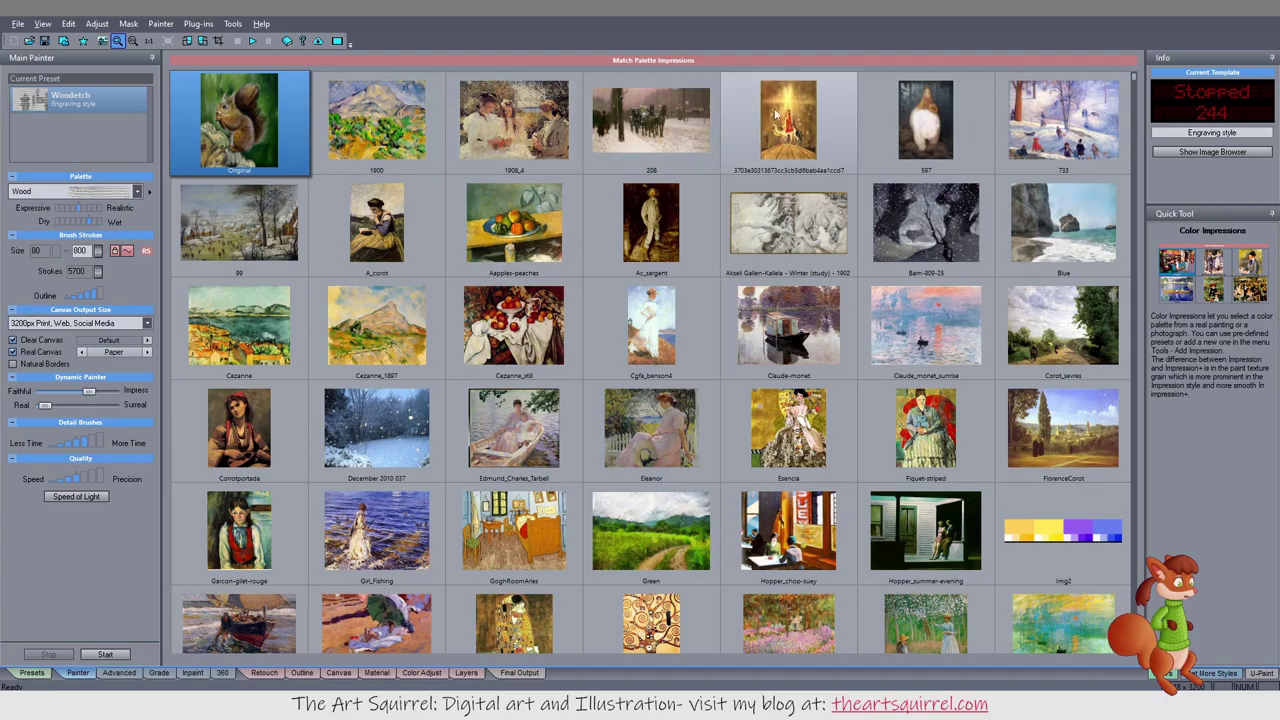
scroll(549, 294, down, 5)
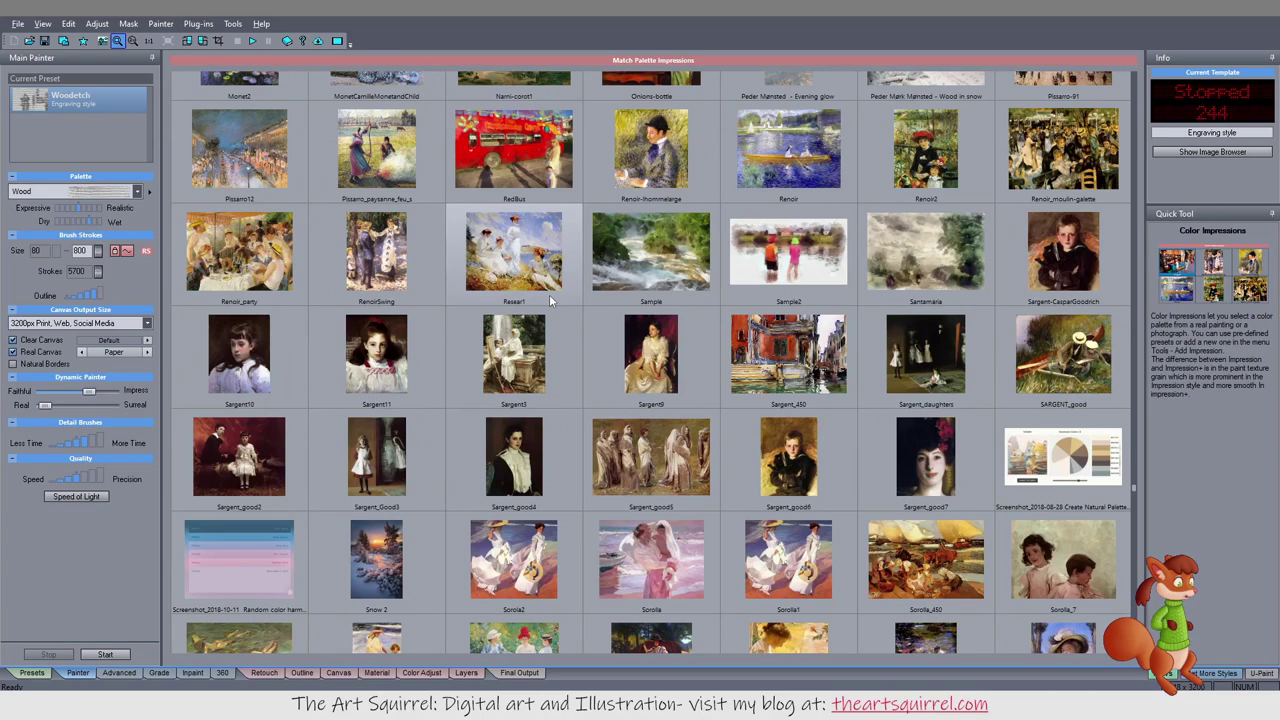
scroll(549, 294, up, 5)
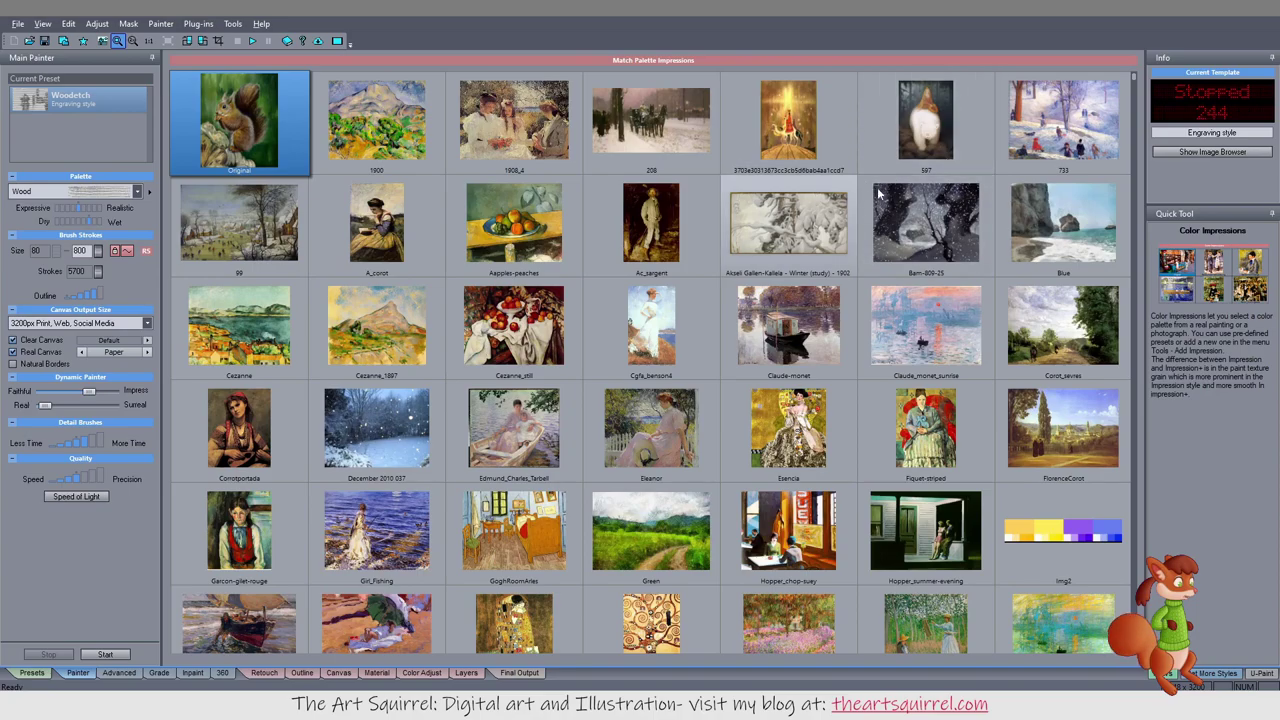
scroll(723, 328, down, 4)
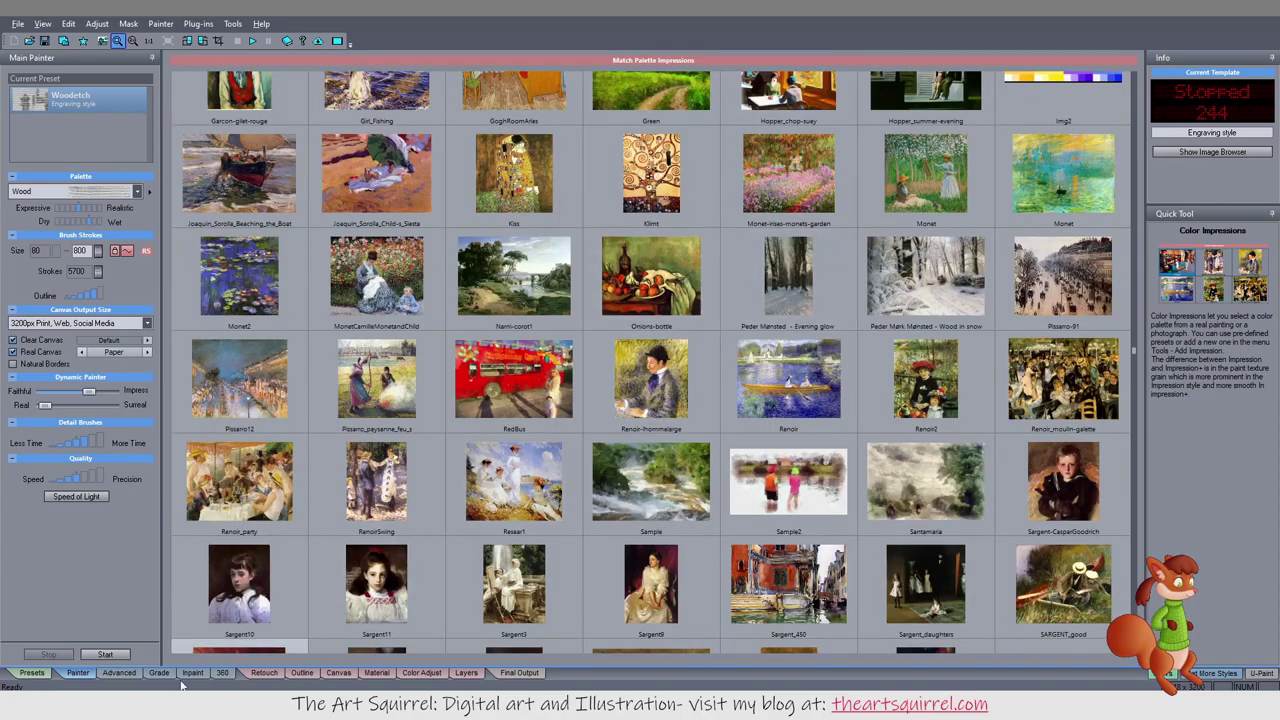
scroll(487, 515, down, 5)
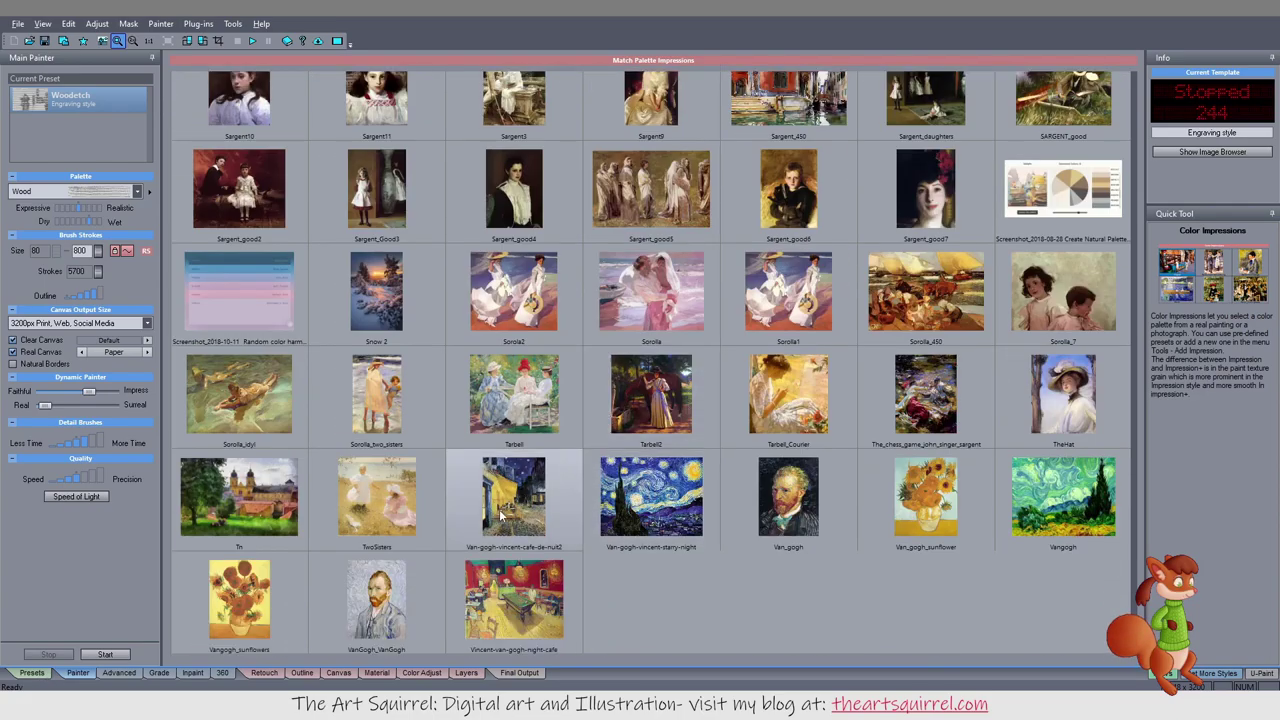
scroll(490, 515, up, 5)
scroll(435, 517, down, 5)
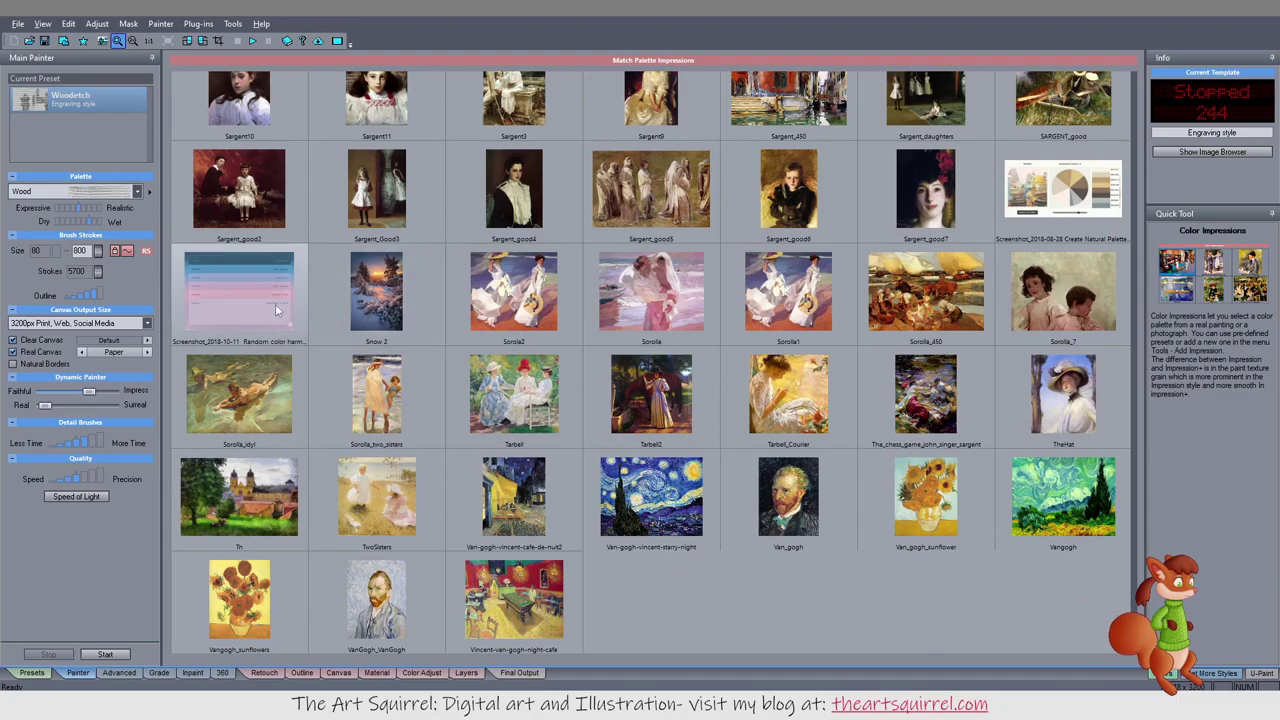
scroll(397, 334, up, 4)
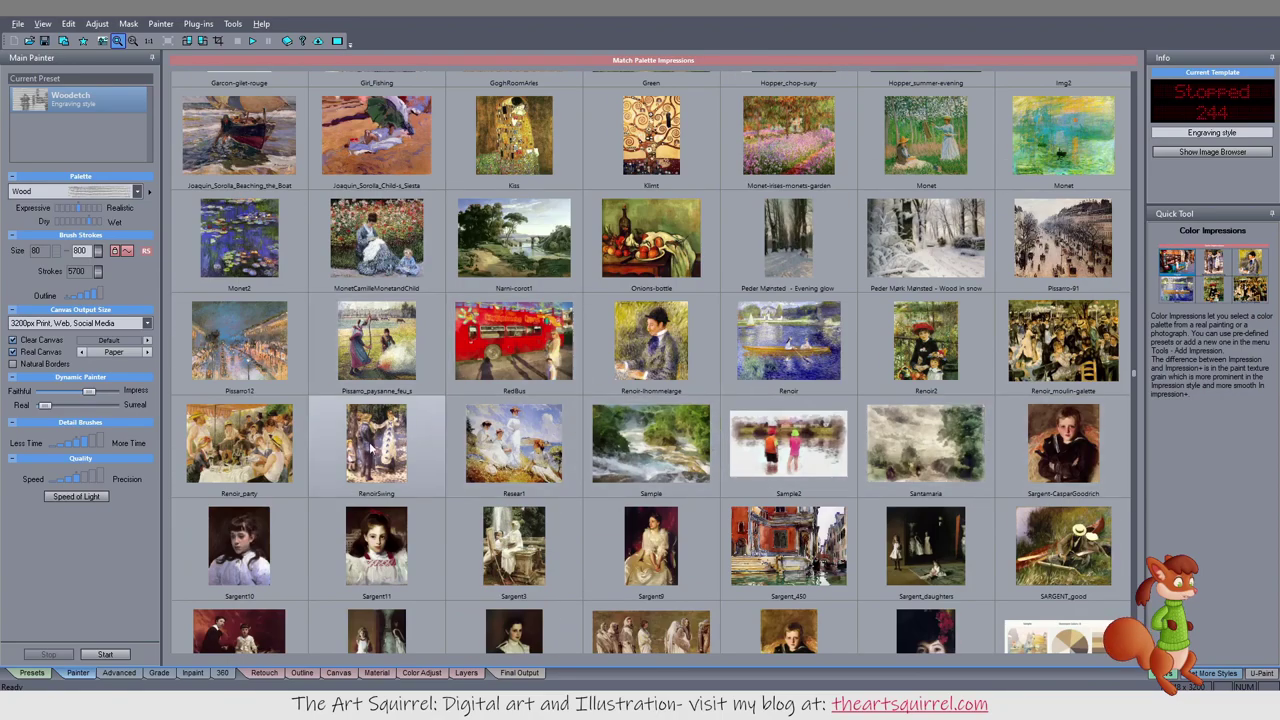
scroll(398, 450, up, 5)
scroll(398, 450, up, 1)
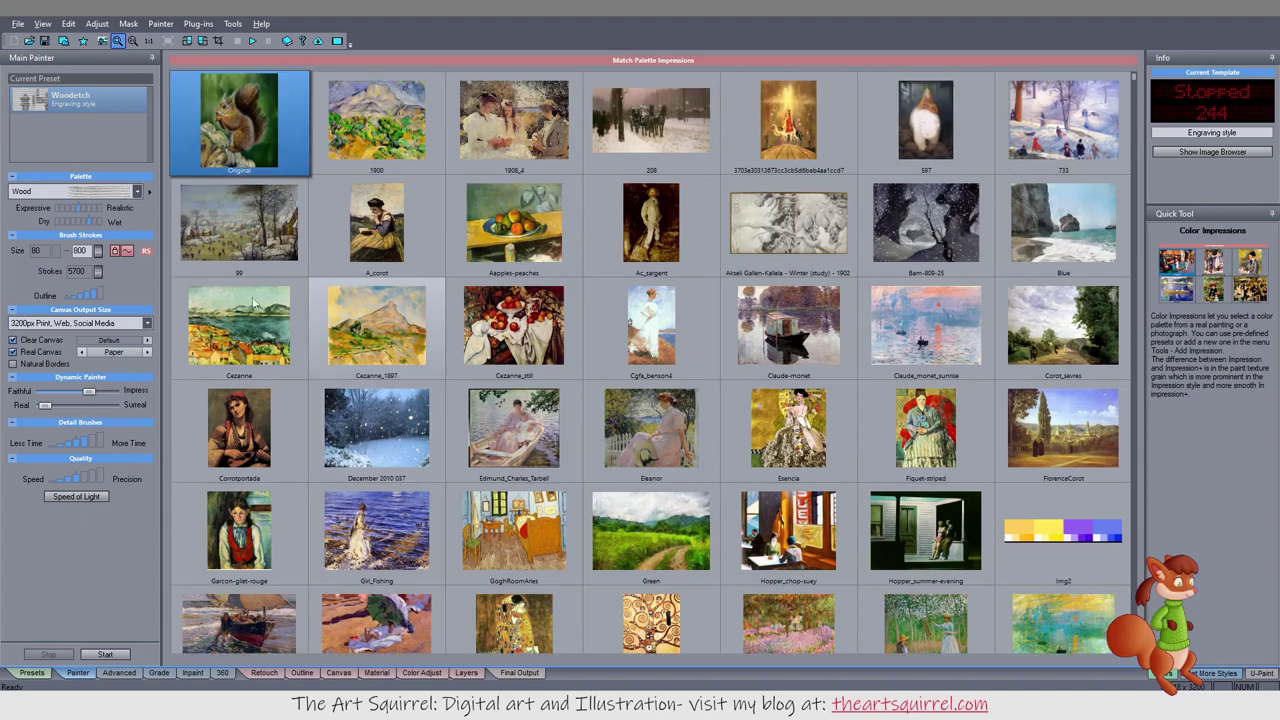
Step: Select the JoaquinHD preset from the top of the Presets list
click(35, 676)
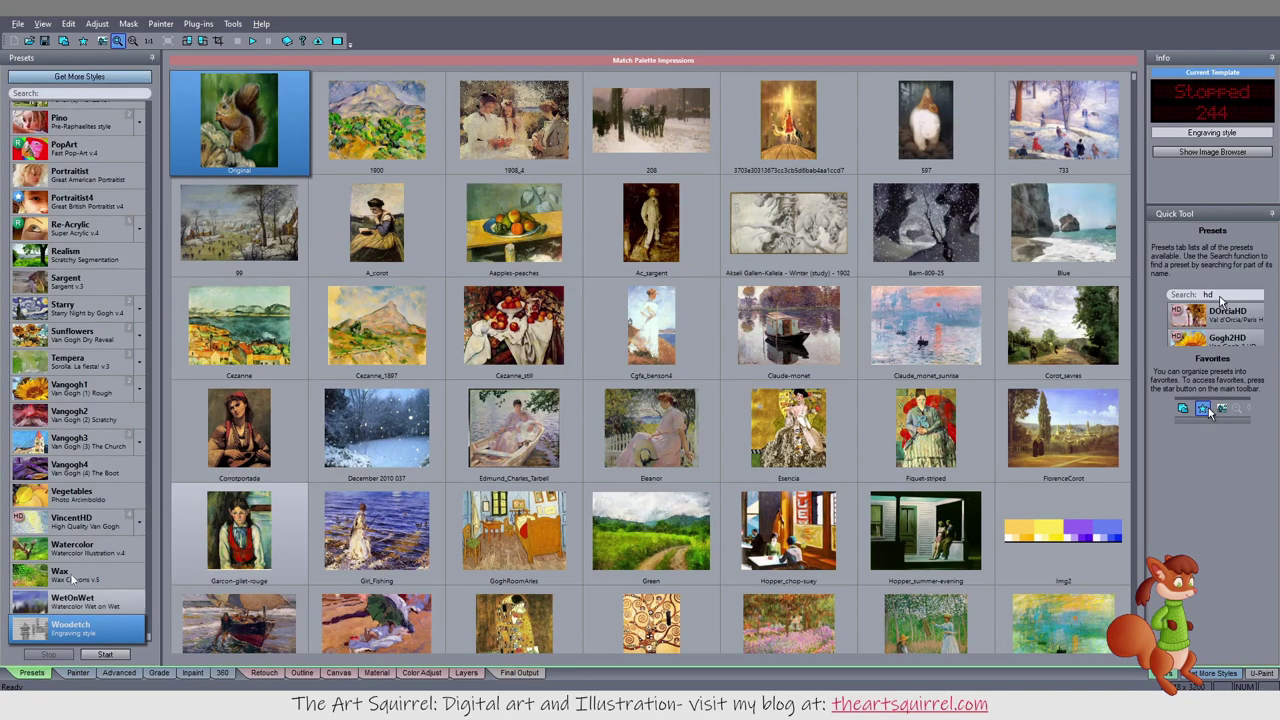
scroll(93, 268, up, 4)
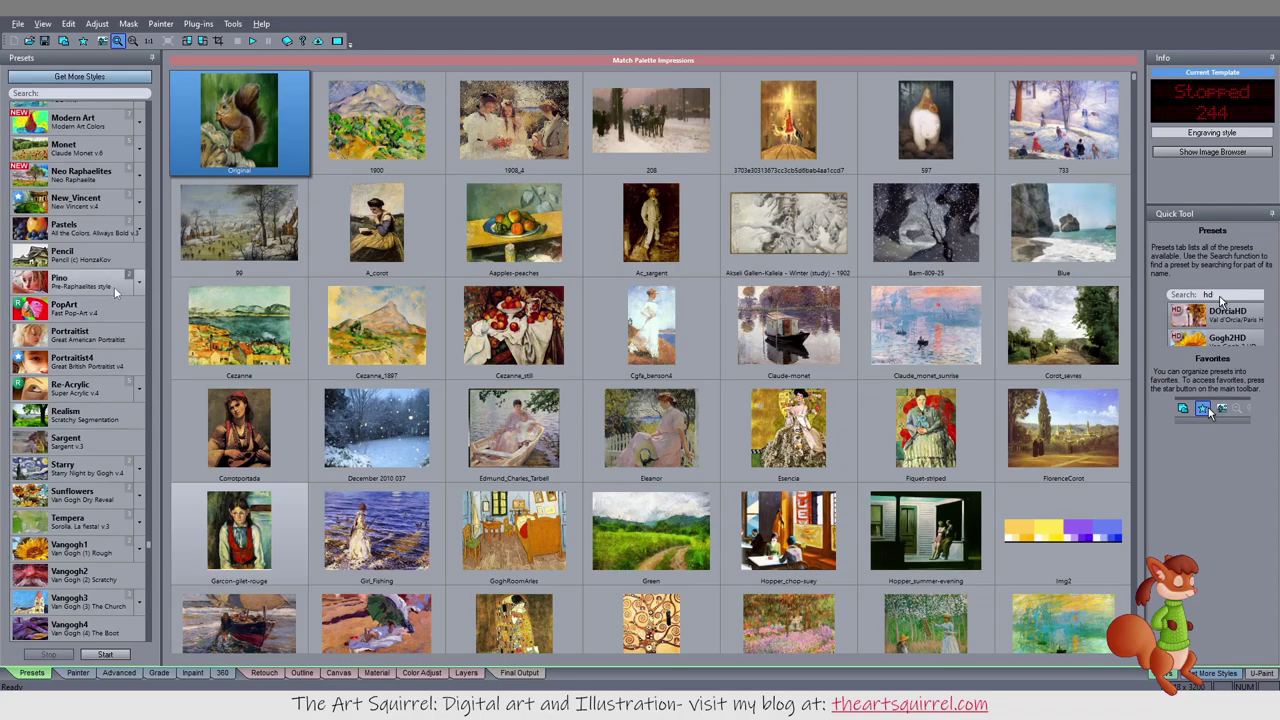
scroll(125, 455, up, 3)
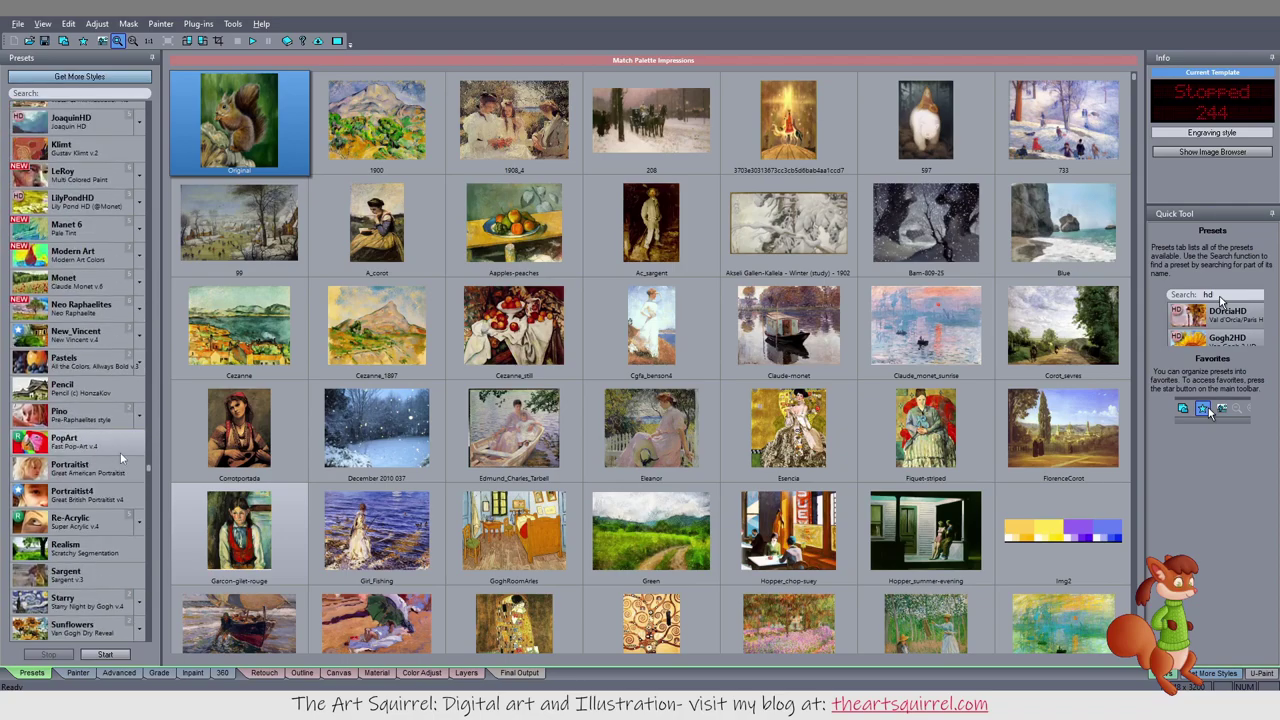
scroll(124, 450, up, 1)
click(95, 190)
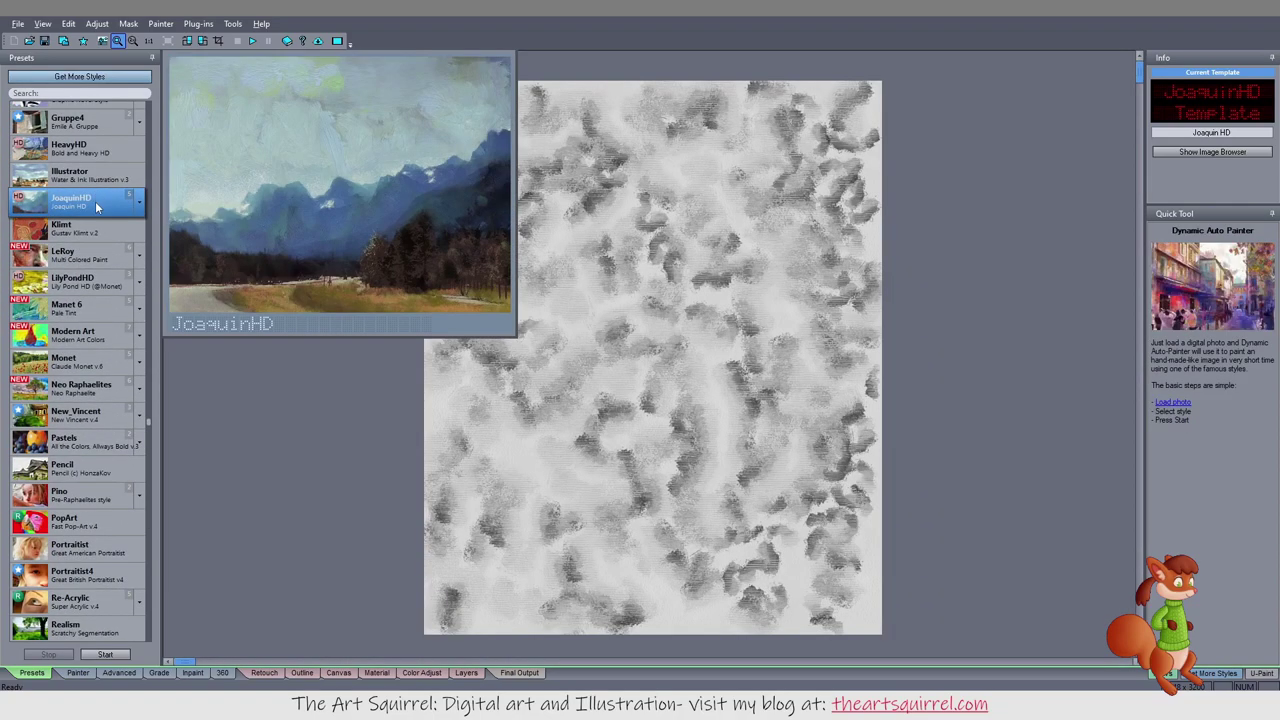
Step: Set the palette to Color Match+ using the 208 impression and start painting
double_click(90, 197)
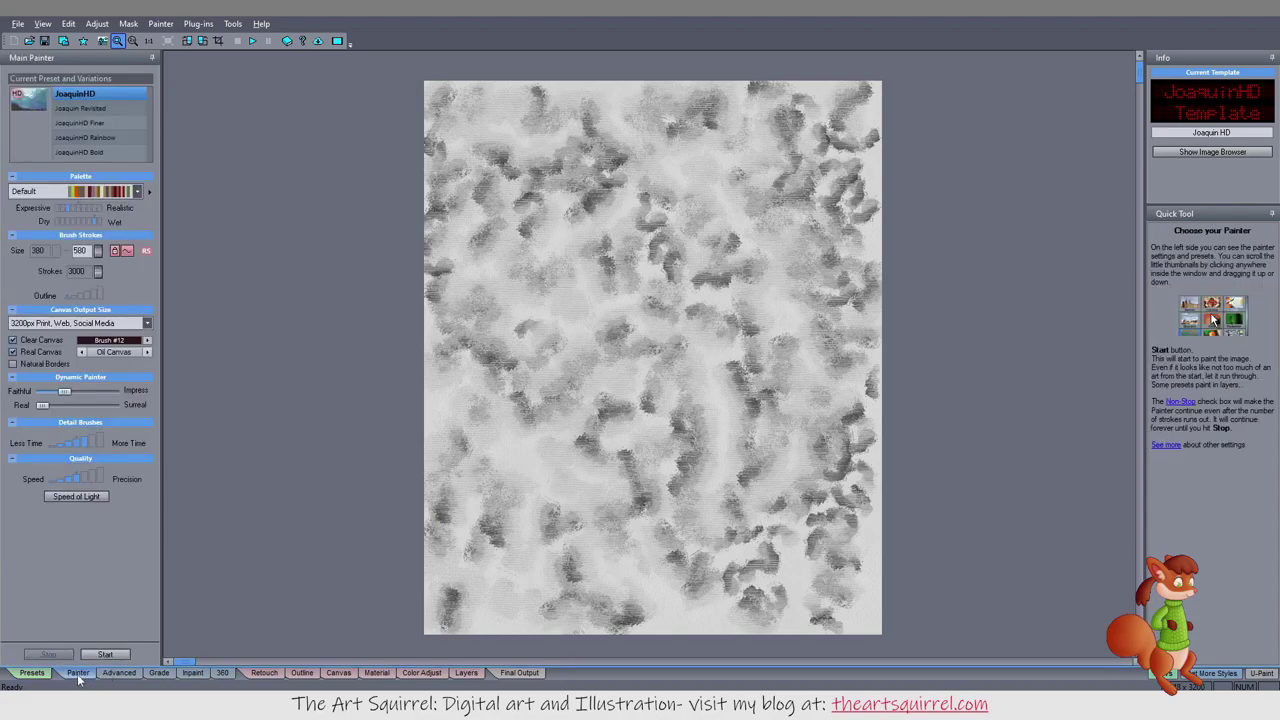
click(92, 192)
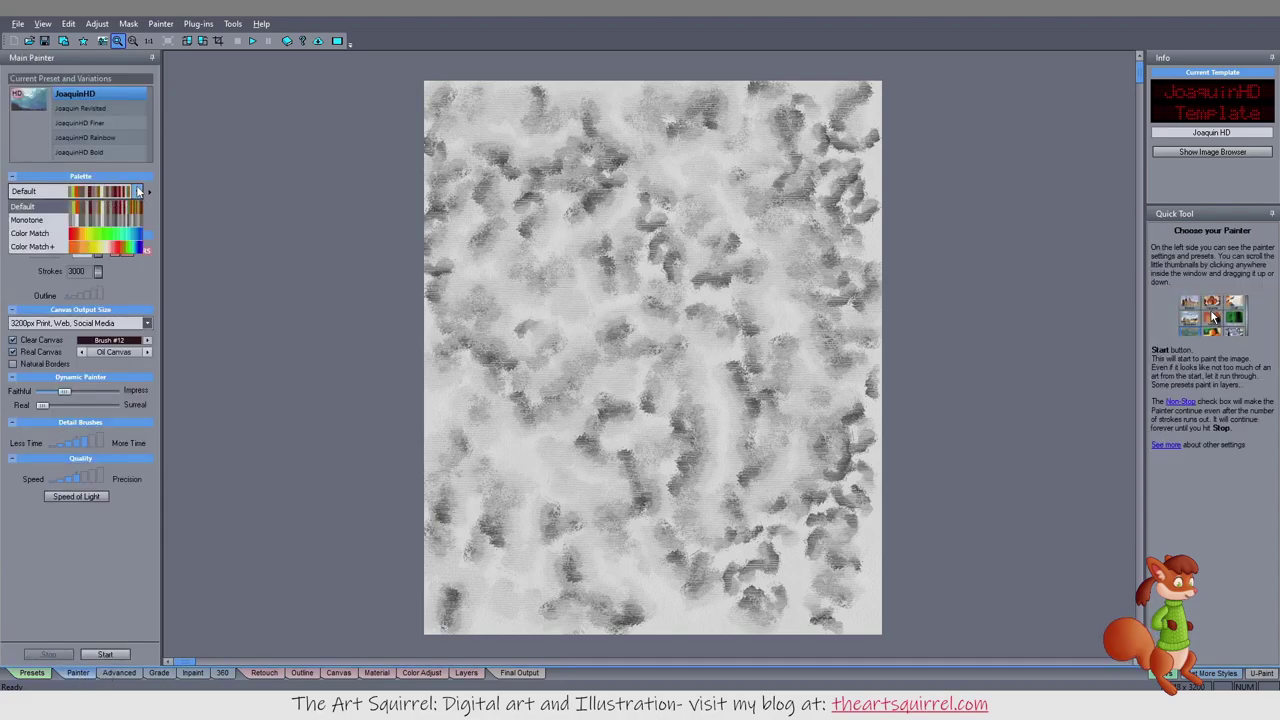
click(90, 246)
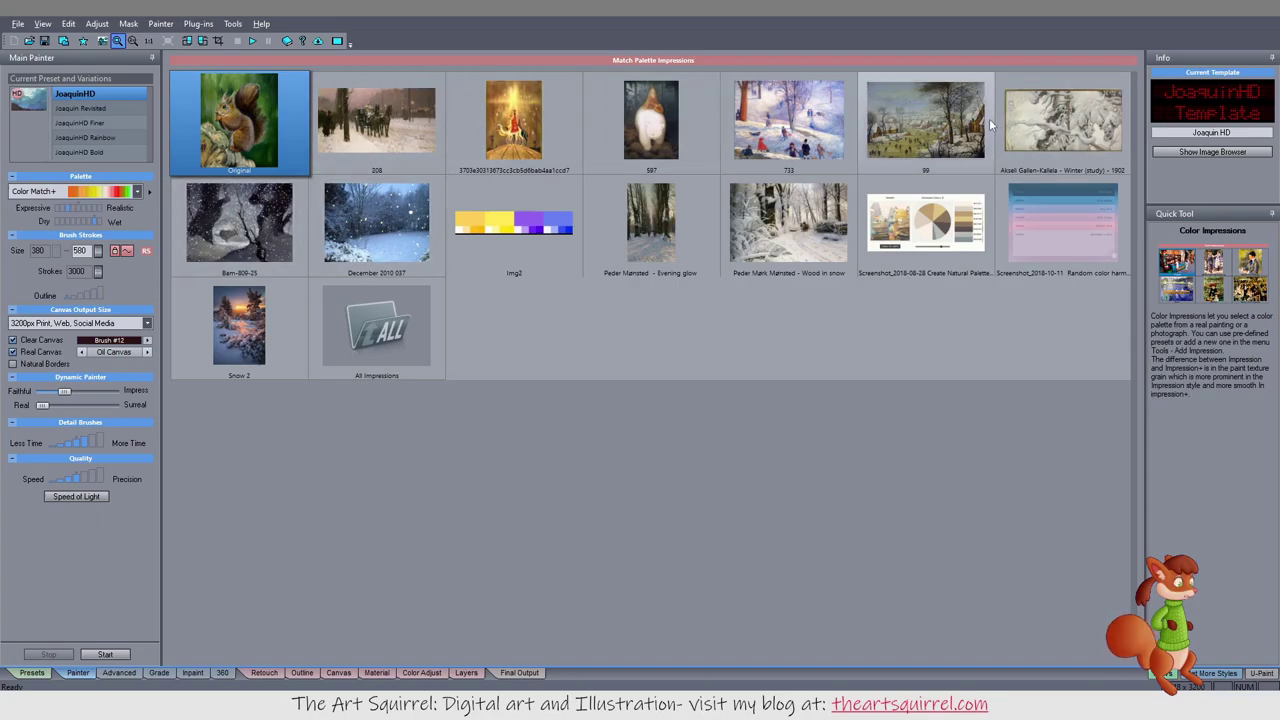
click(390, 122)
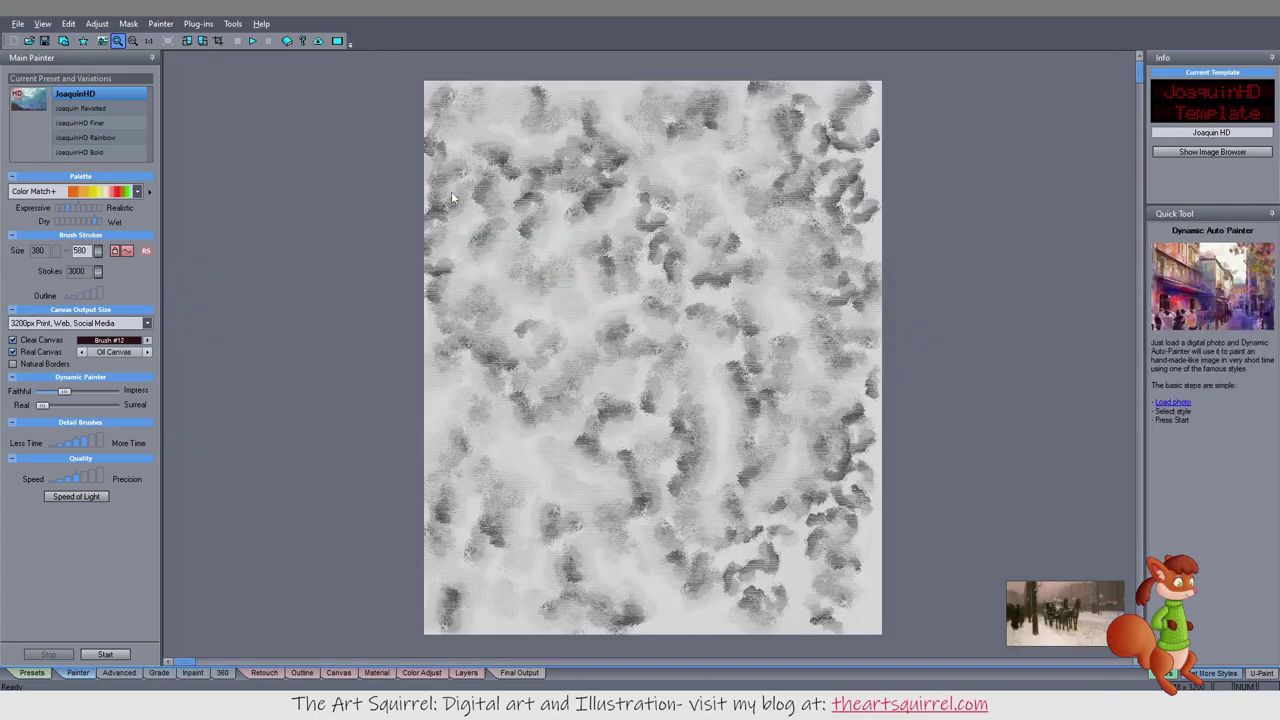
click(107, 653)
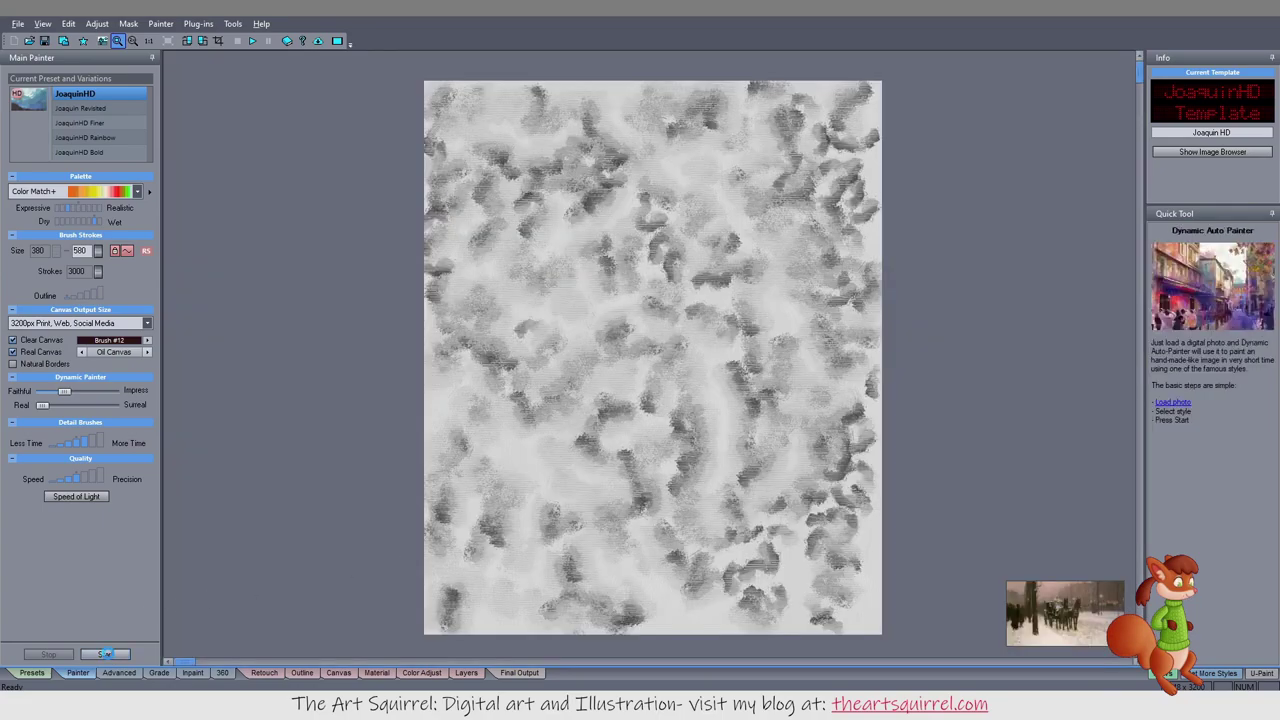
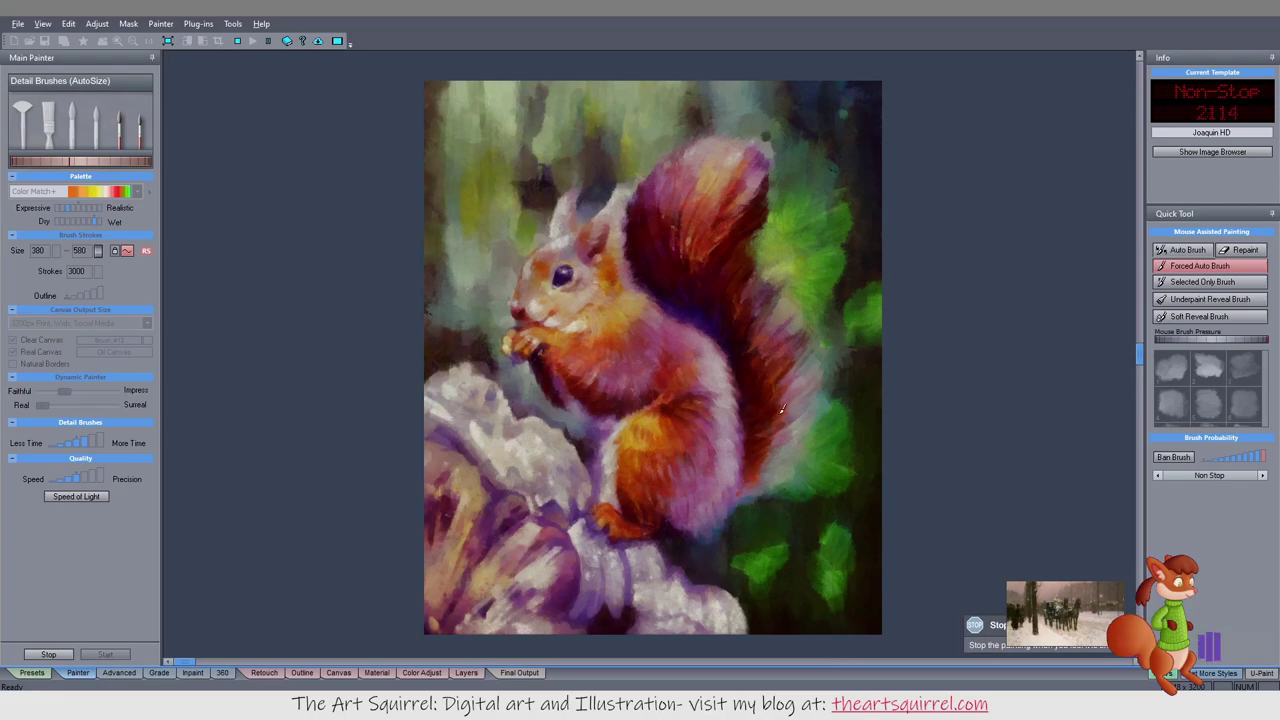
Step: Stop the JoaquinHD squirrel painting at 2201 strokes and look through the Mask and Painter menus
click(238, 41)
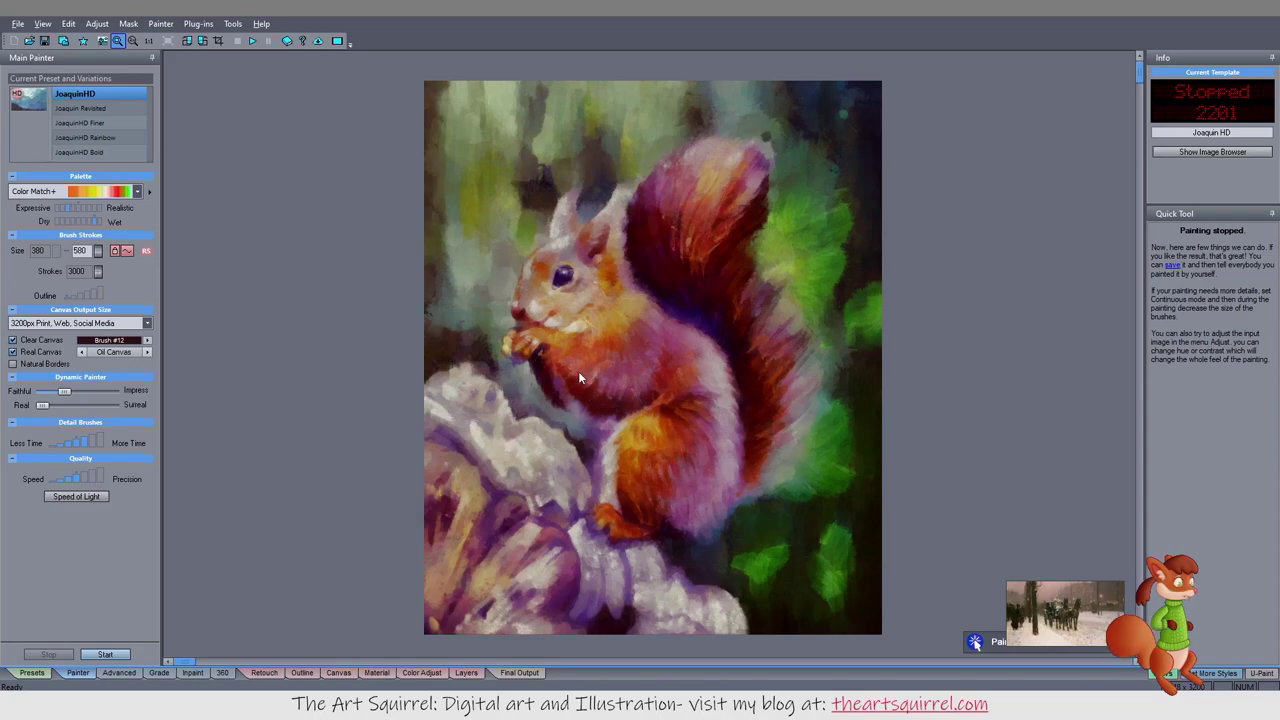
click(127, 24)
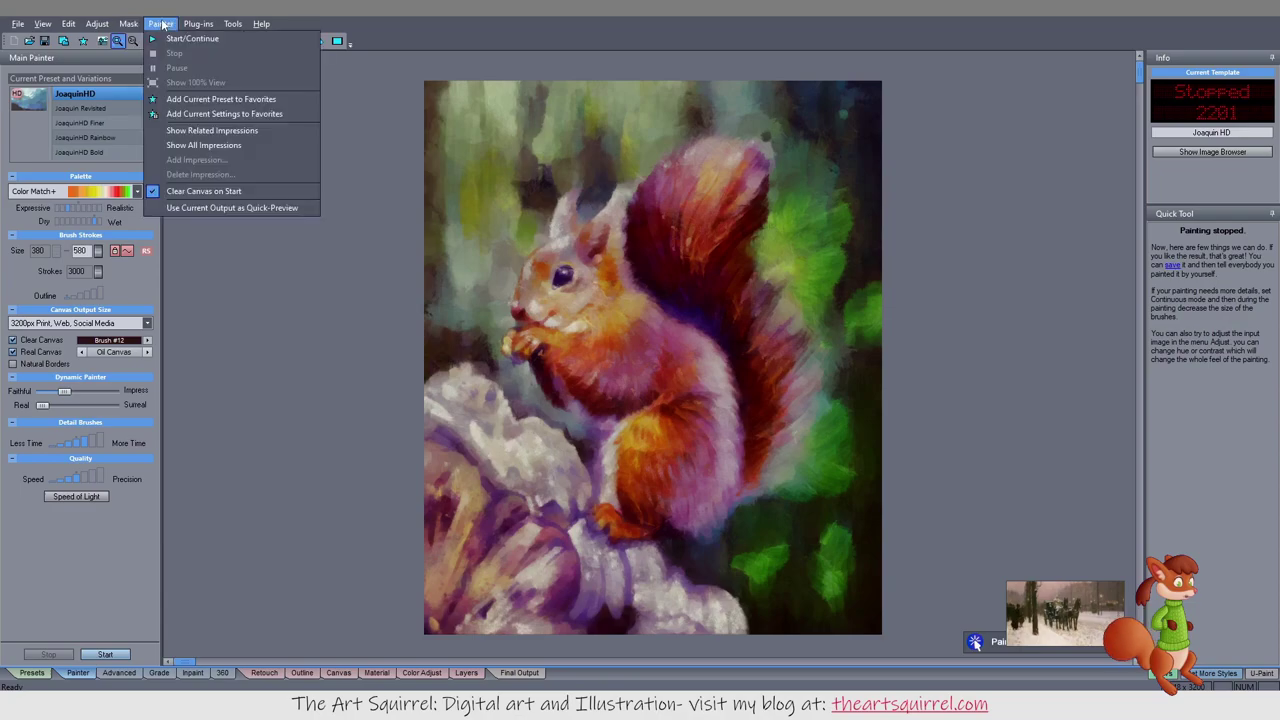
mouse_move(213, 24)
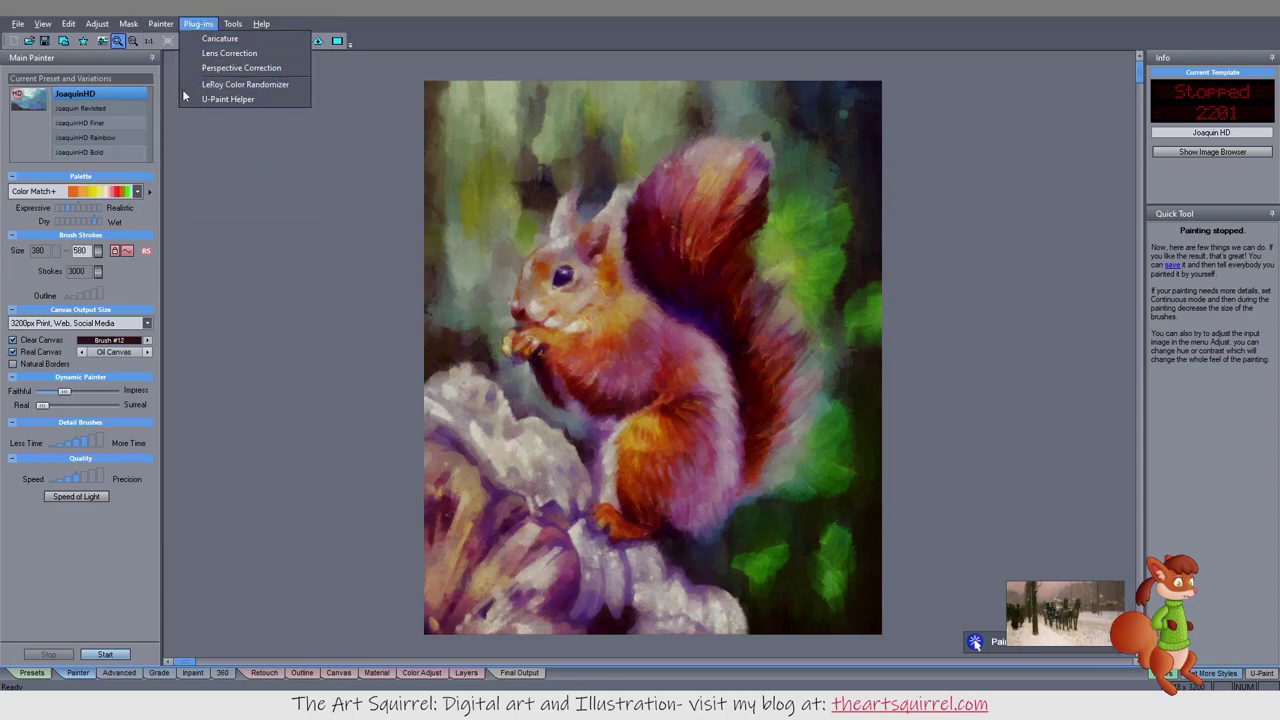
click(214, 84)
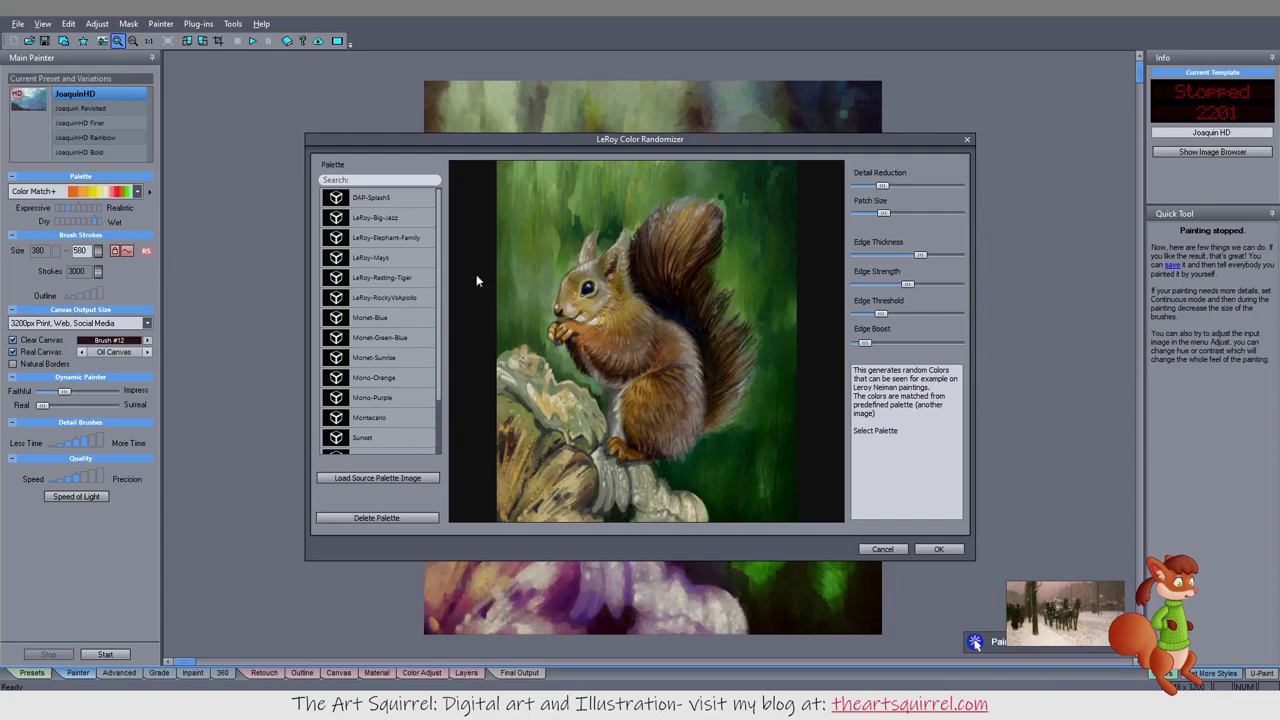
scroll(439, 383, down, 2)
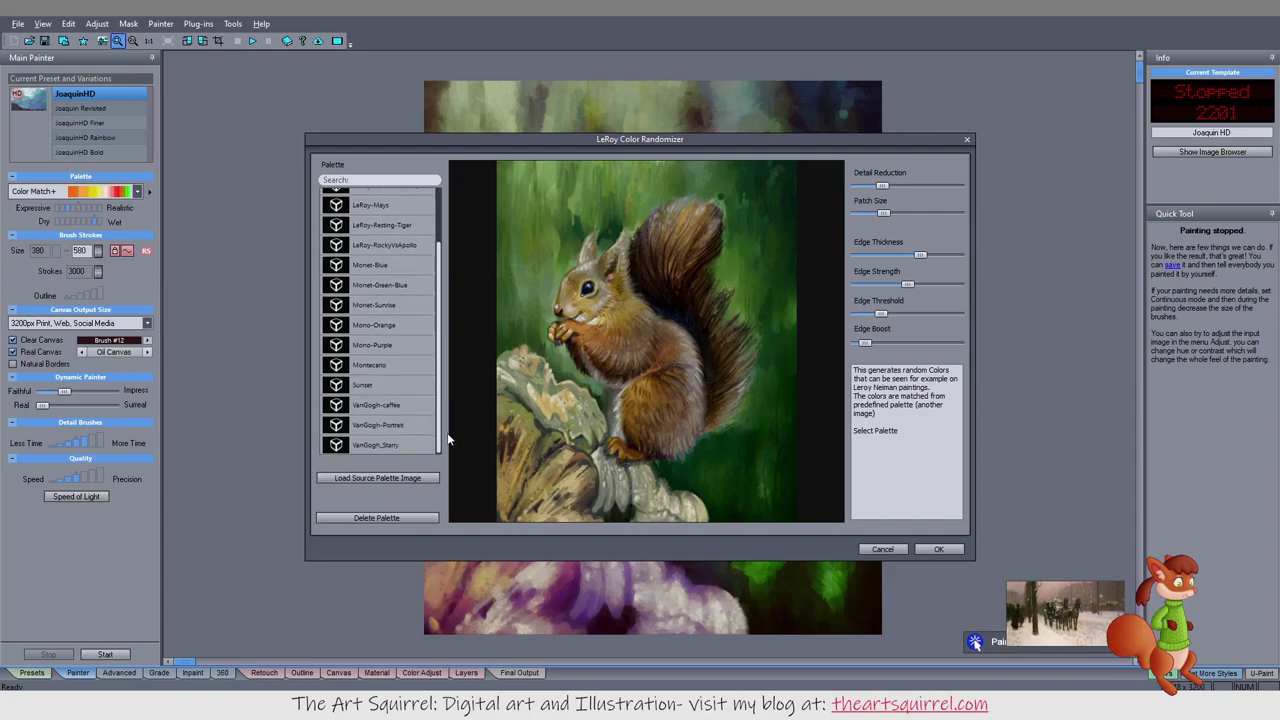
scroll(450, 300, up, 2)
click(376, 200)
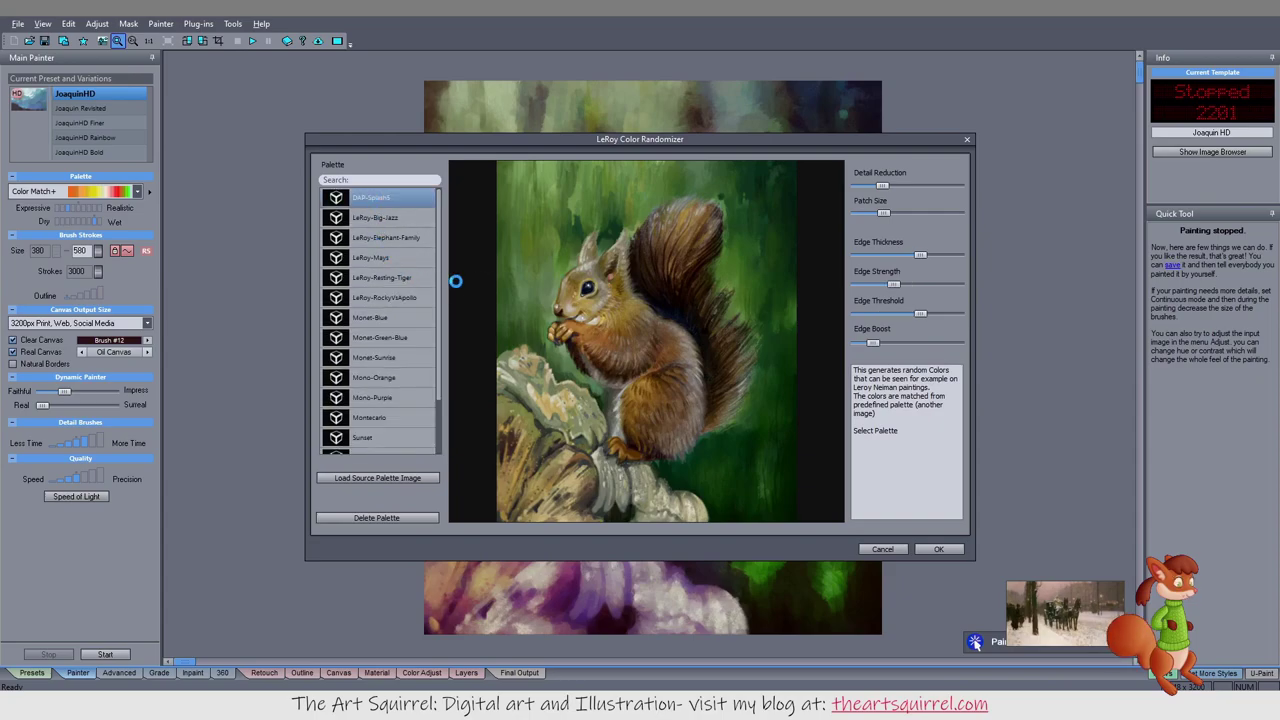
click(388, 220)
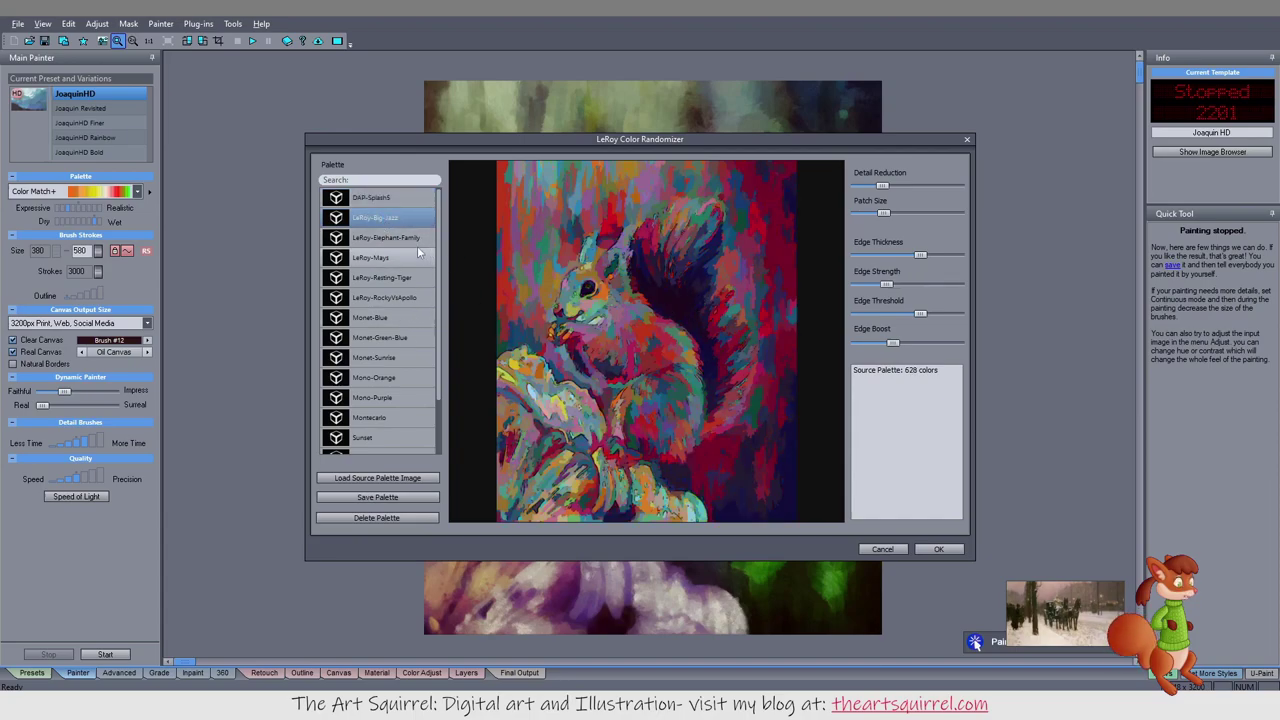
click(405, 239)
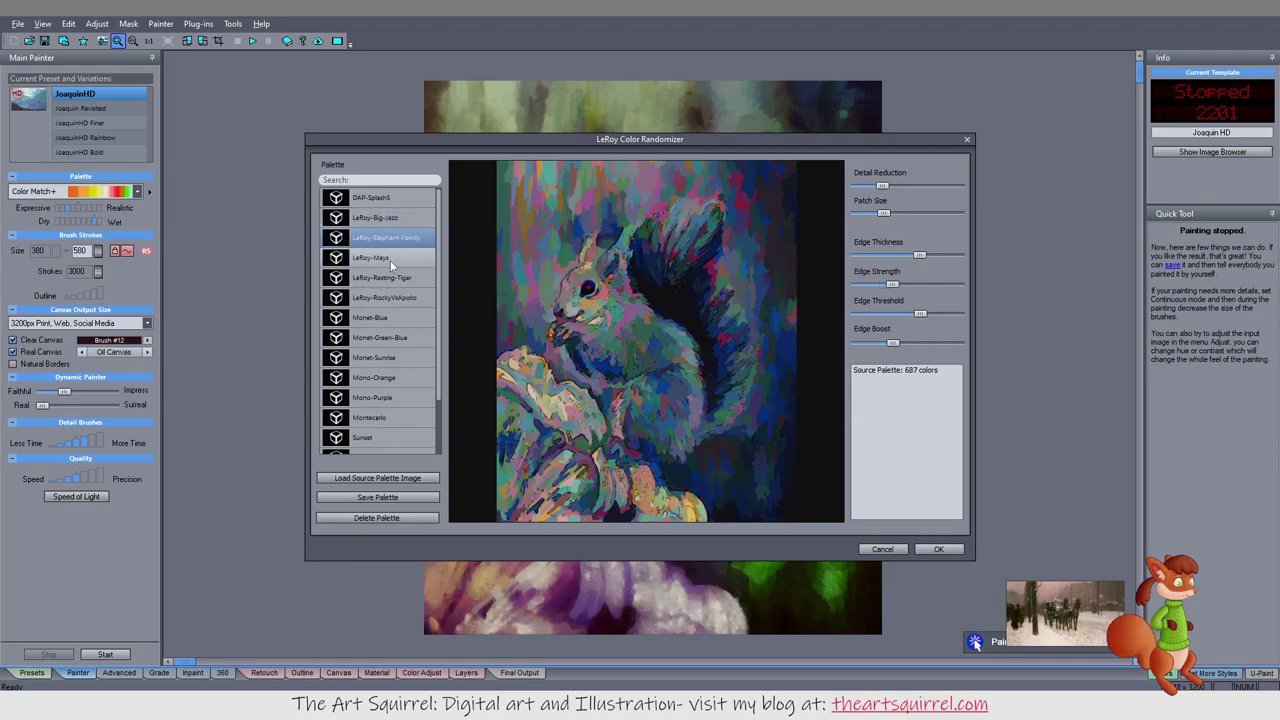
click(395, 258)
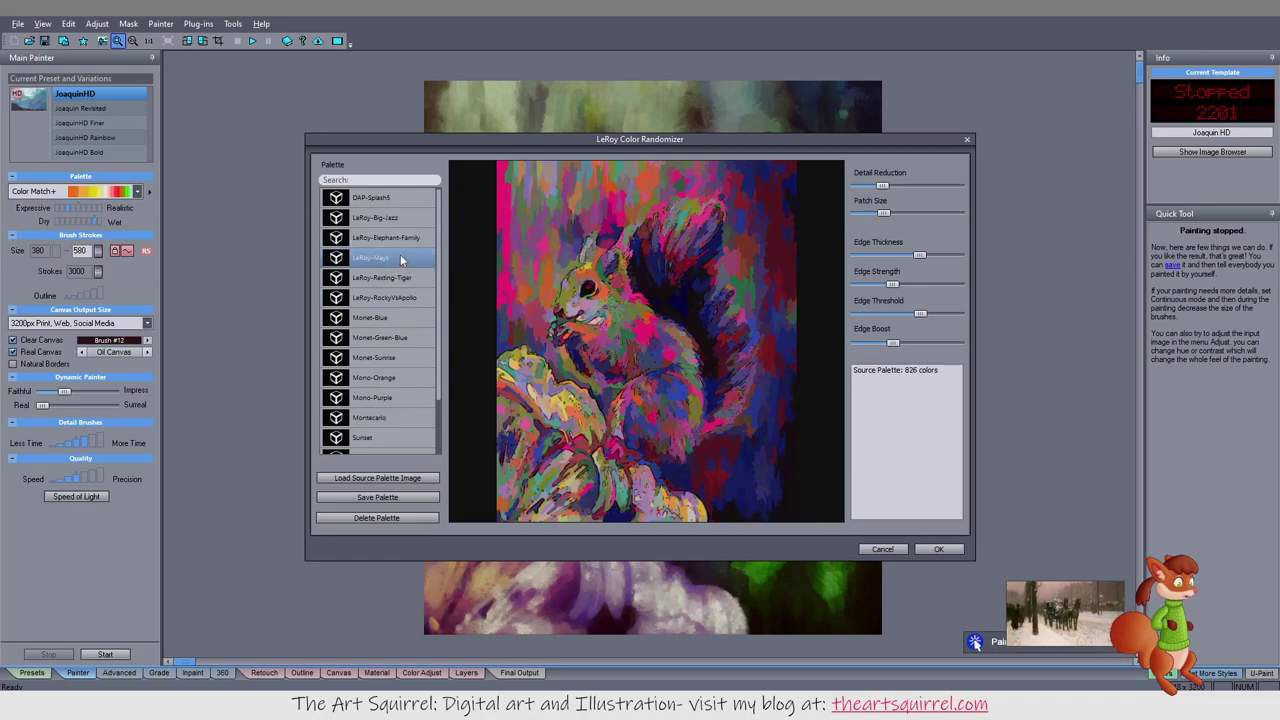
click(375, 277)
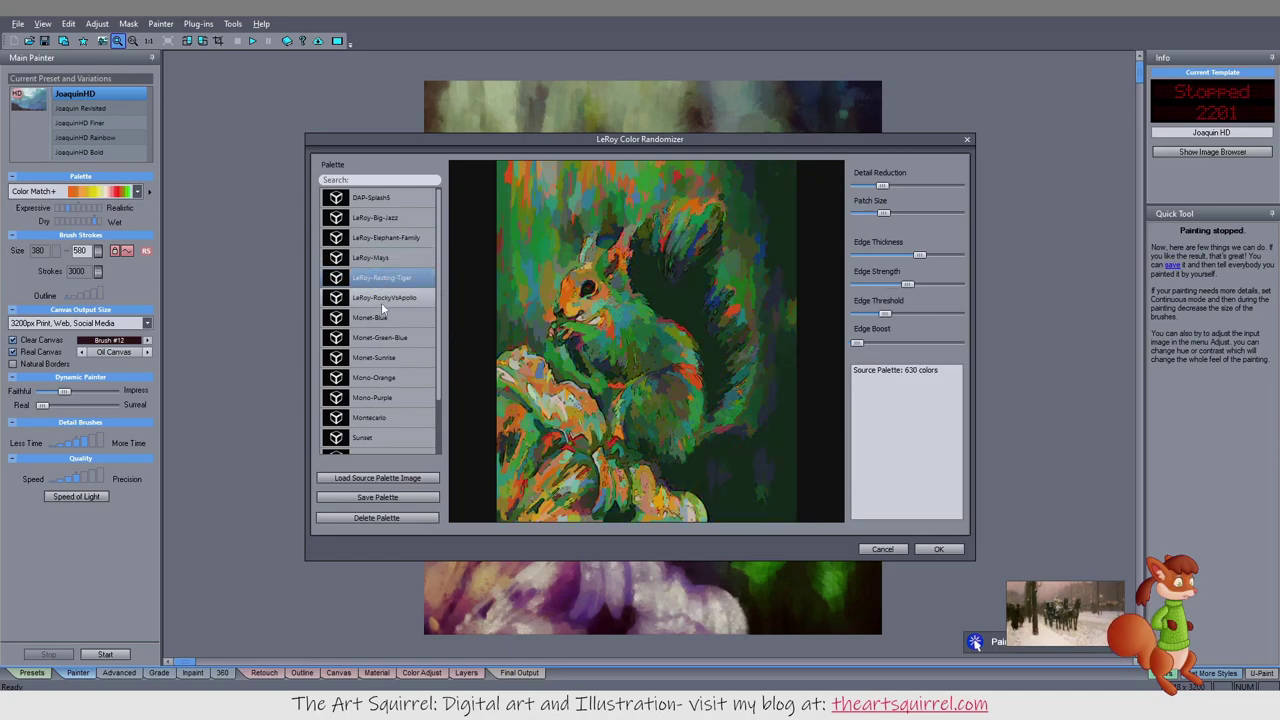
click(381, 298)
click(376, 317)
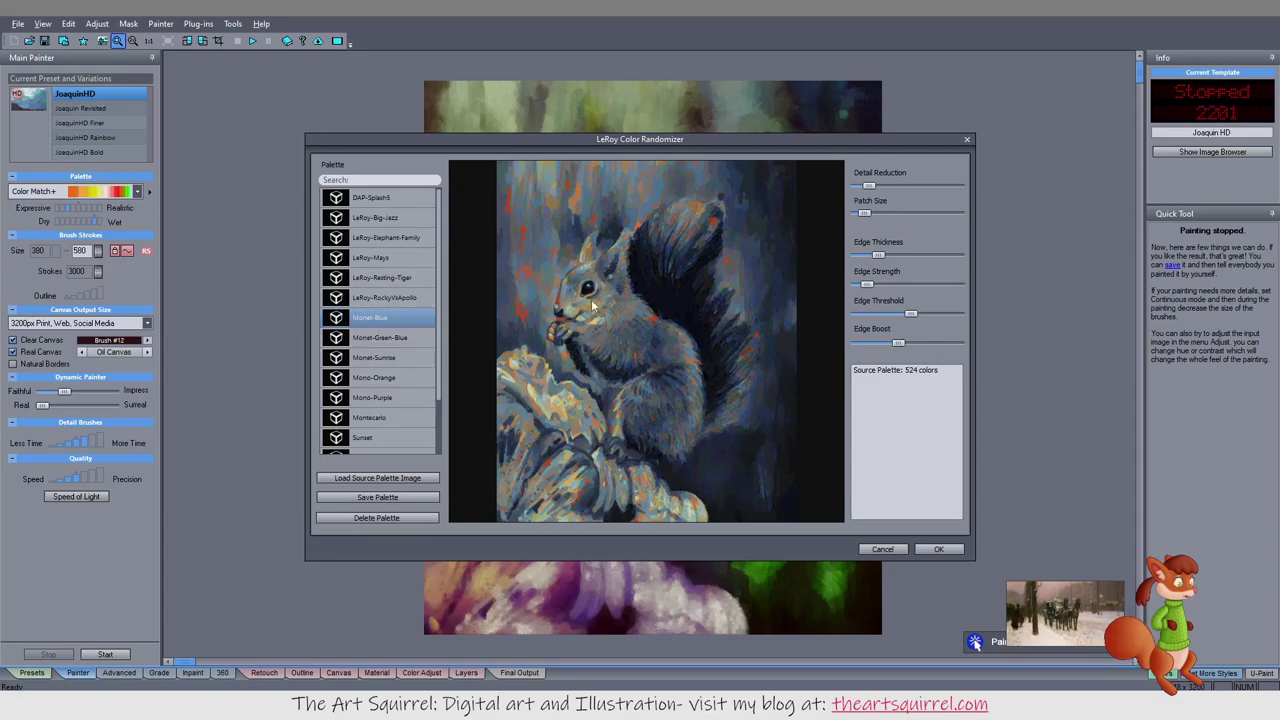
click(389, 340)
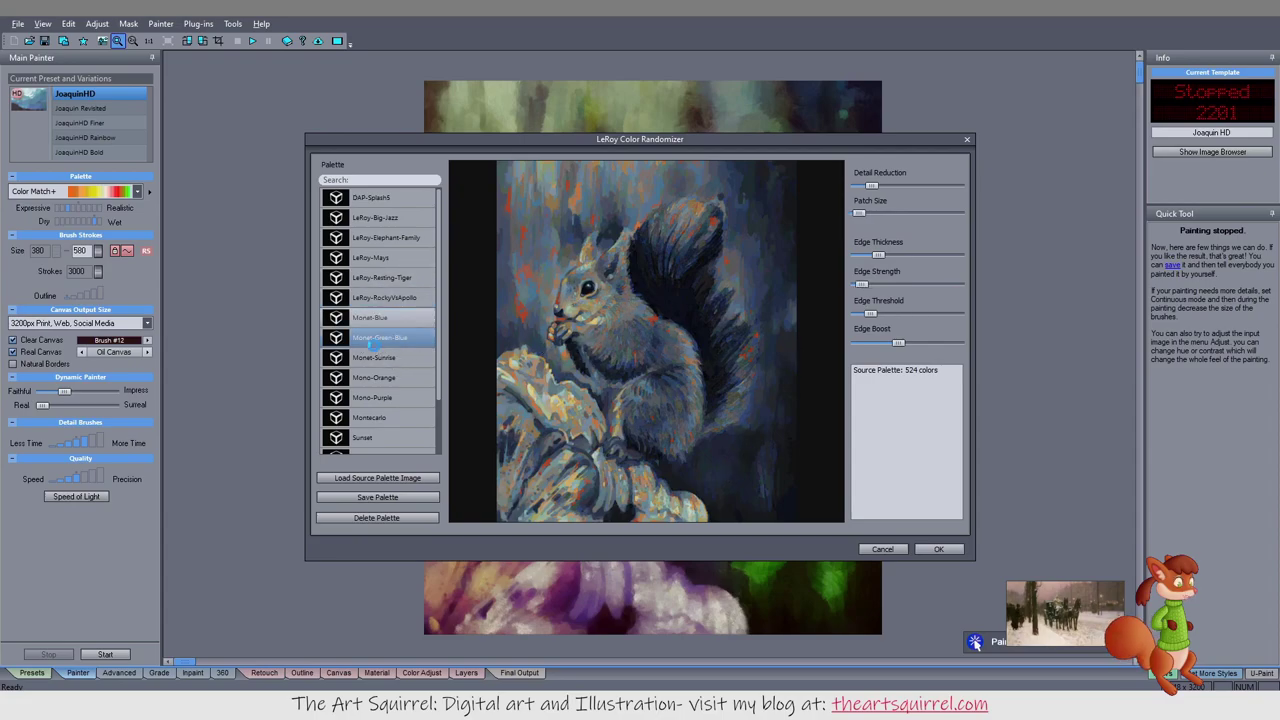
click(367, 358)
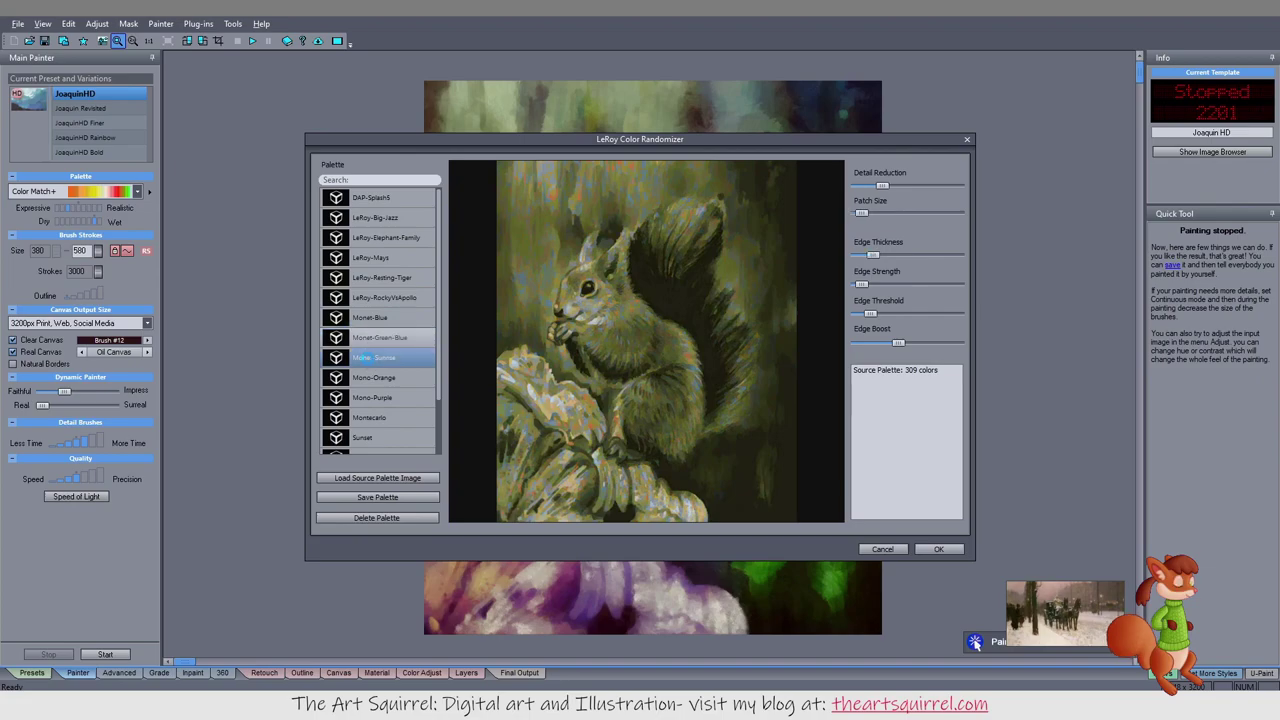
click(366, 378)
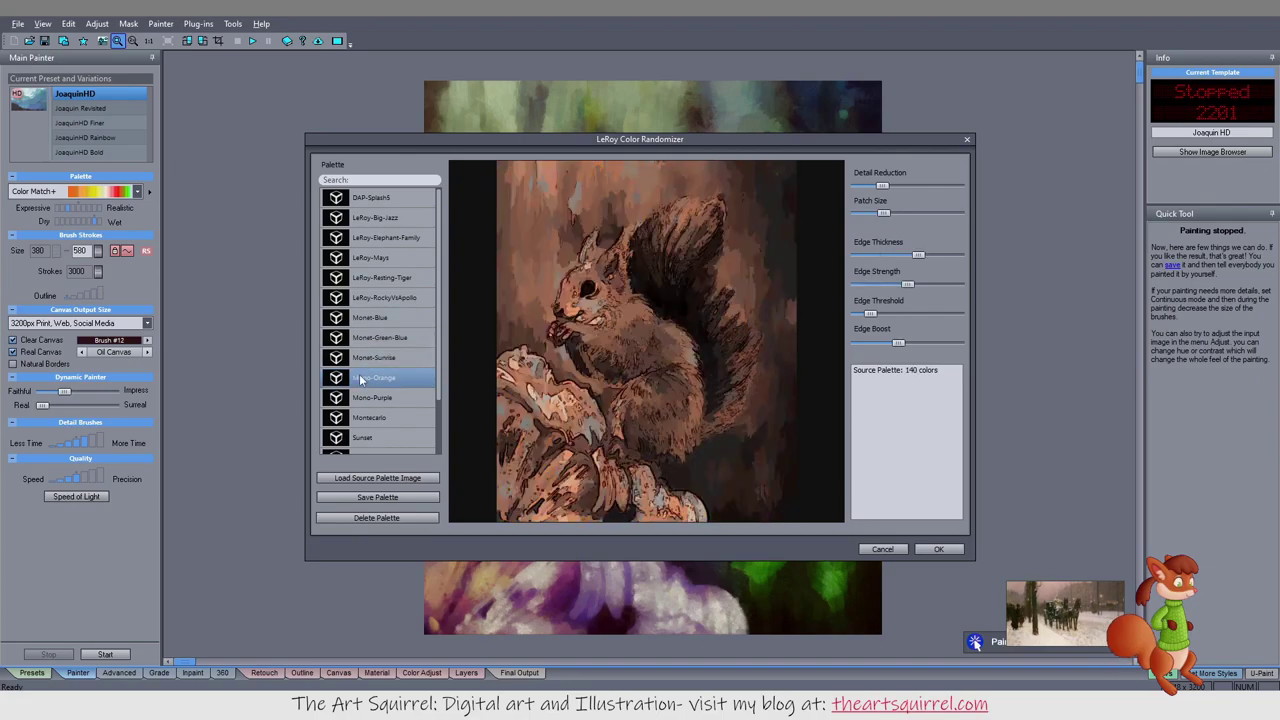
click(371, 397)
click(375, 416)
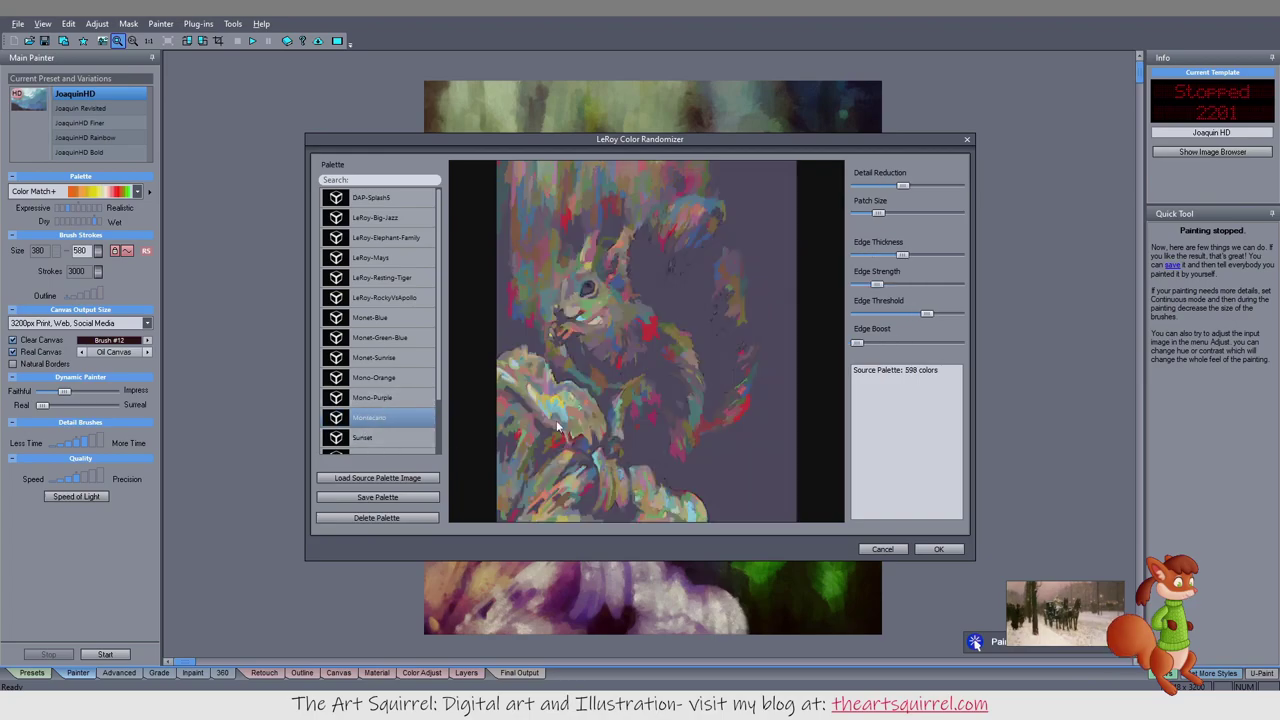
click(403, 434)
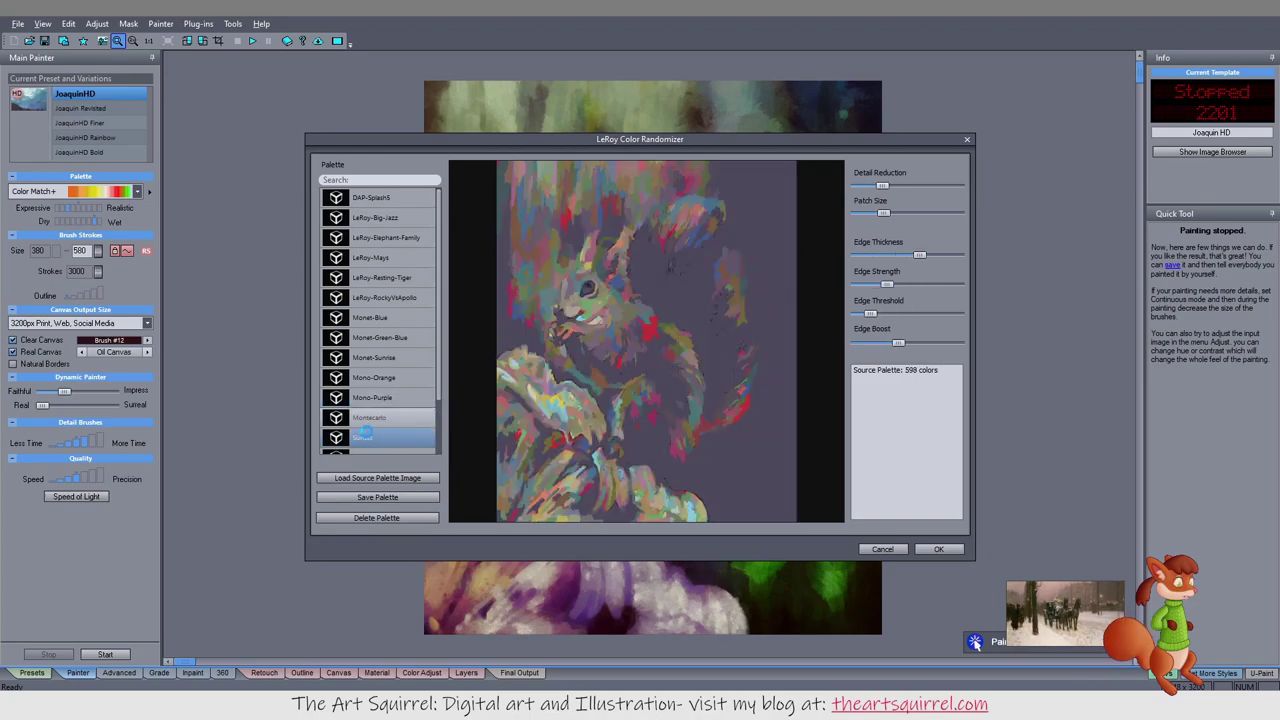
scroll(385, 415, down, 2)
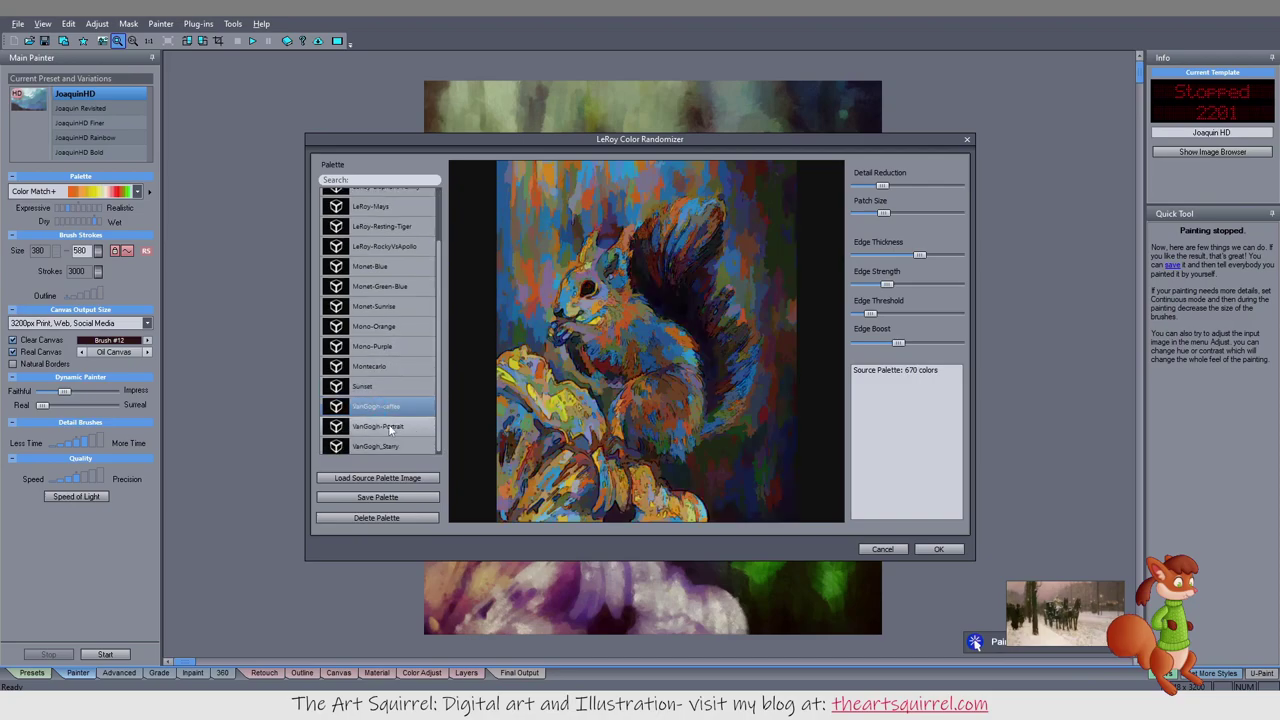
click(383, 427)
click(390, 443)
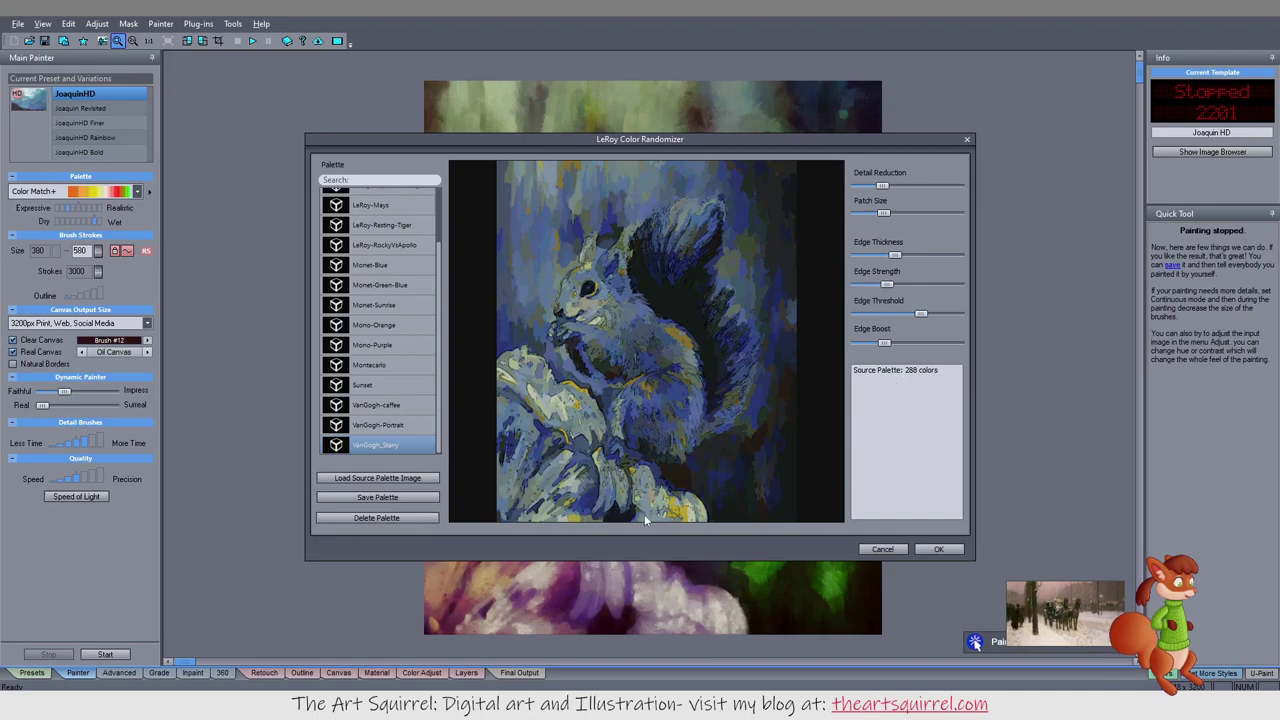
click(882, 549)
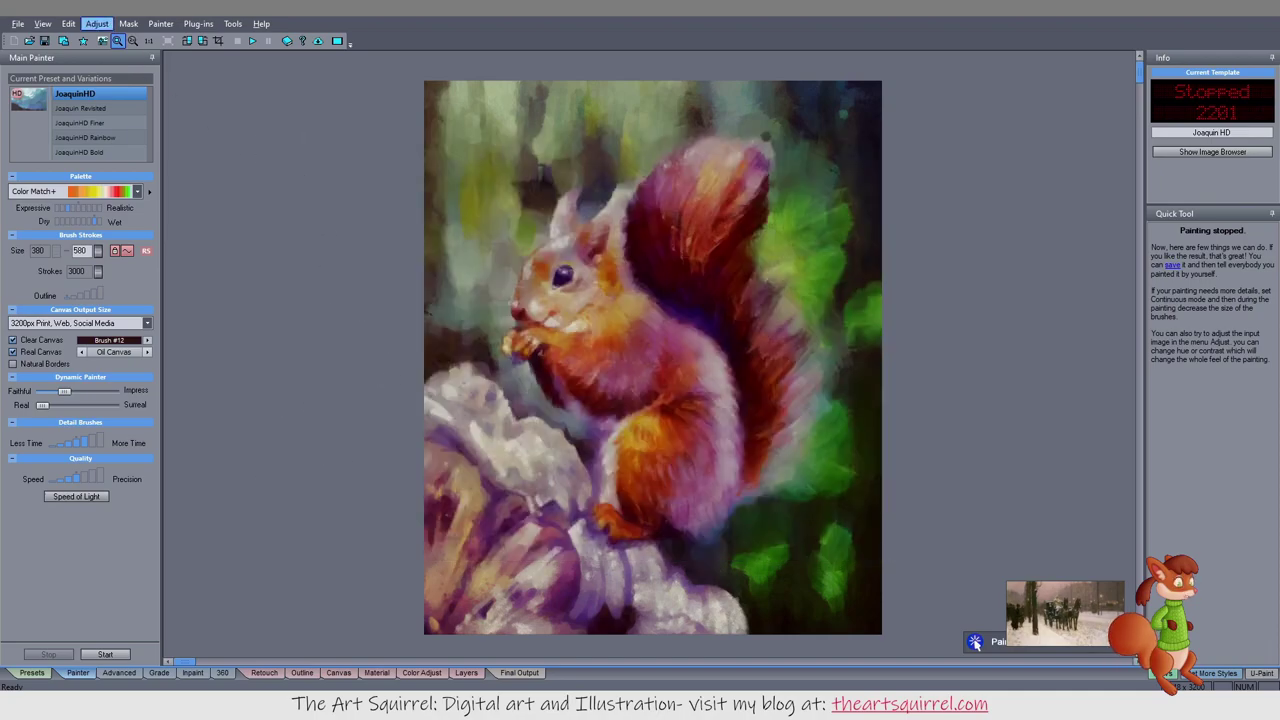
Step: Look through the Painter, File and View menus
click(158, 25)
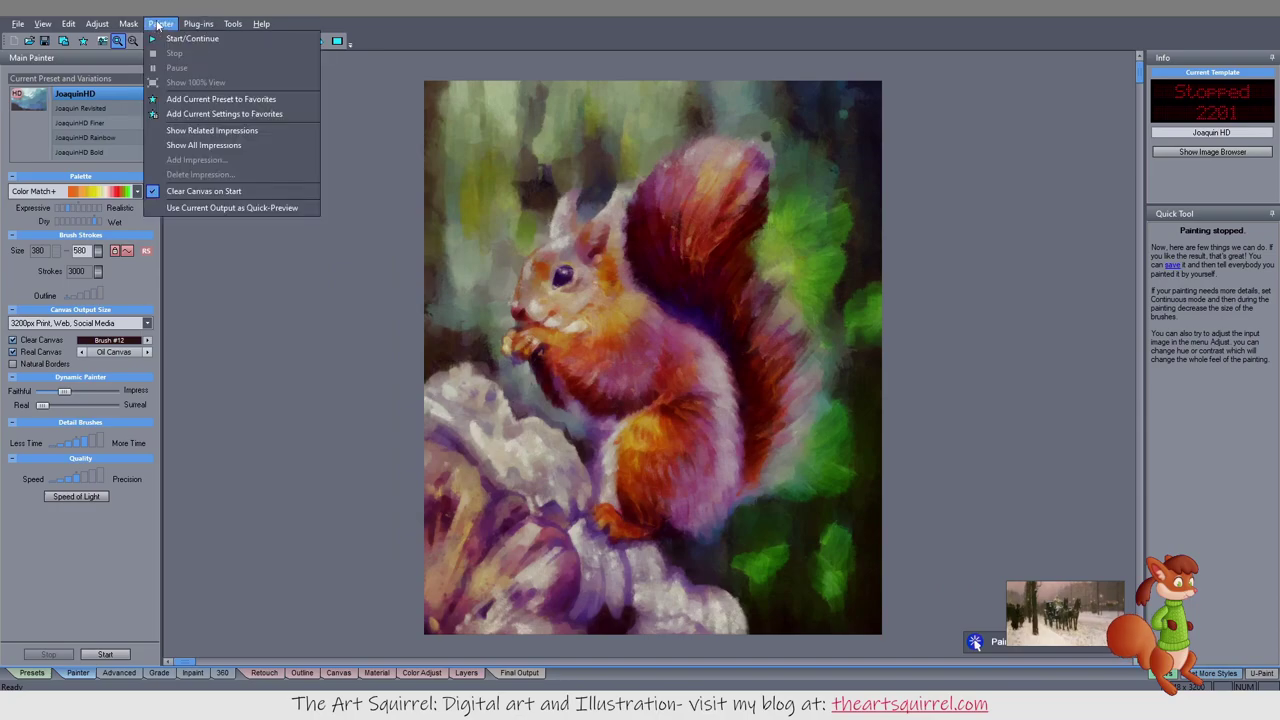
click(158, 25)
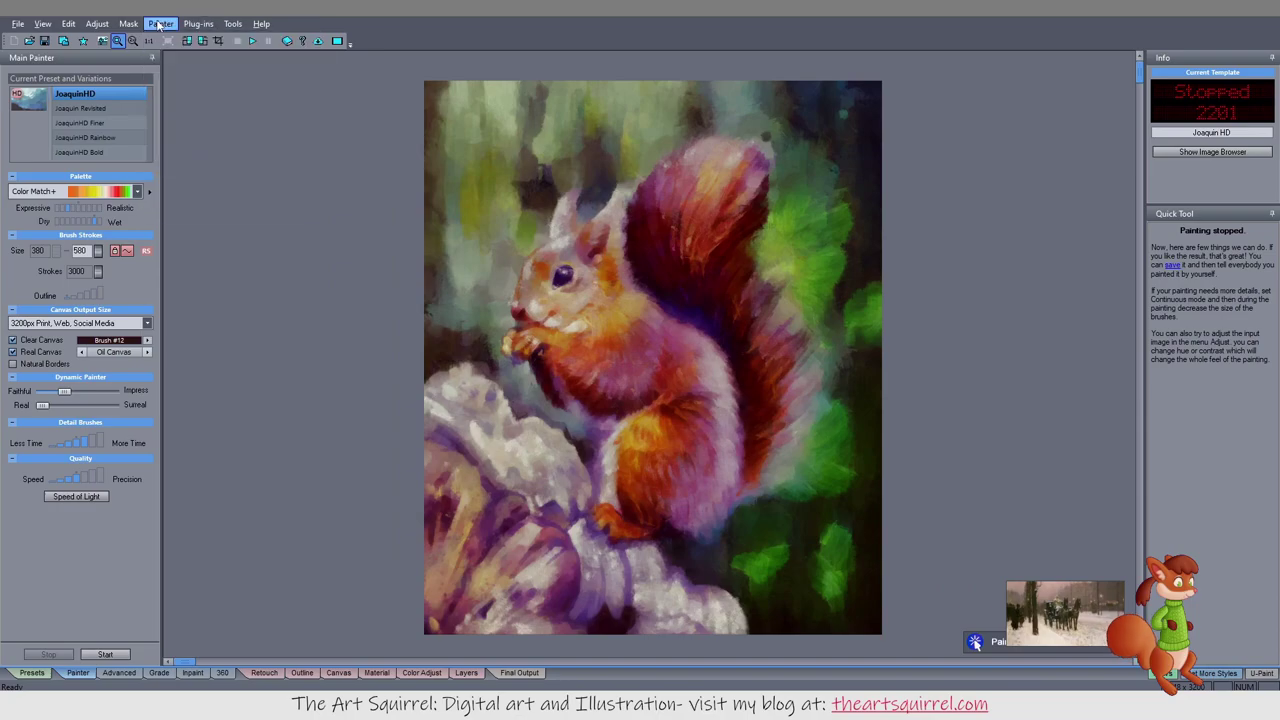
click(18, 23)
click(18, 23)
click(43, 23)
click(43, 23)
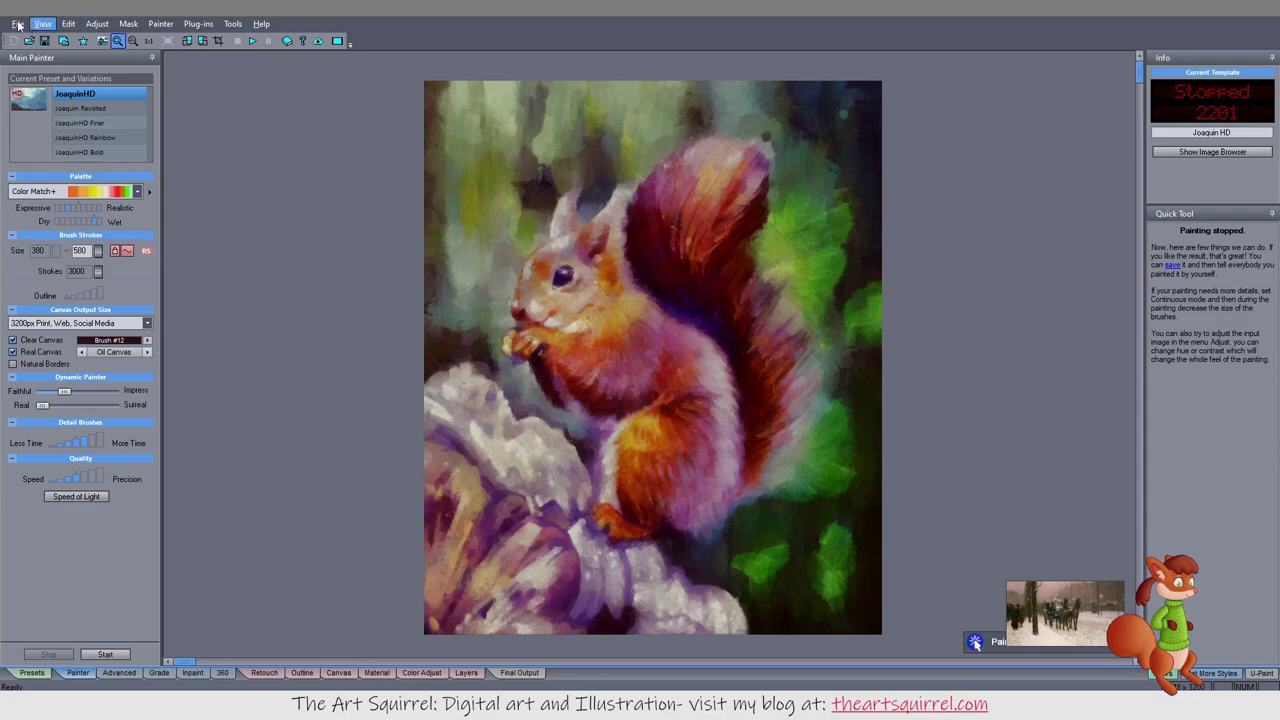
Step: Check File > Save Transp. Layers, then switch to the Final Output save options
click(18, 23)
mouse_move(65, 134)
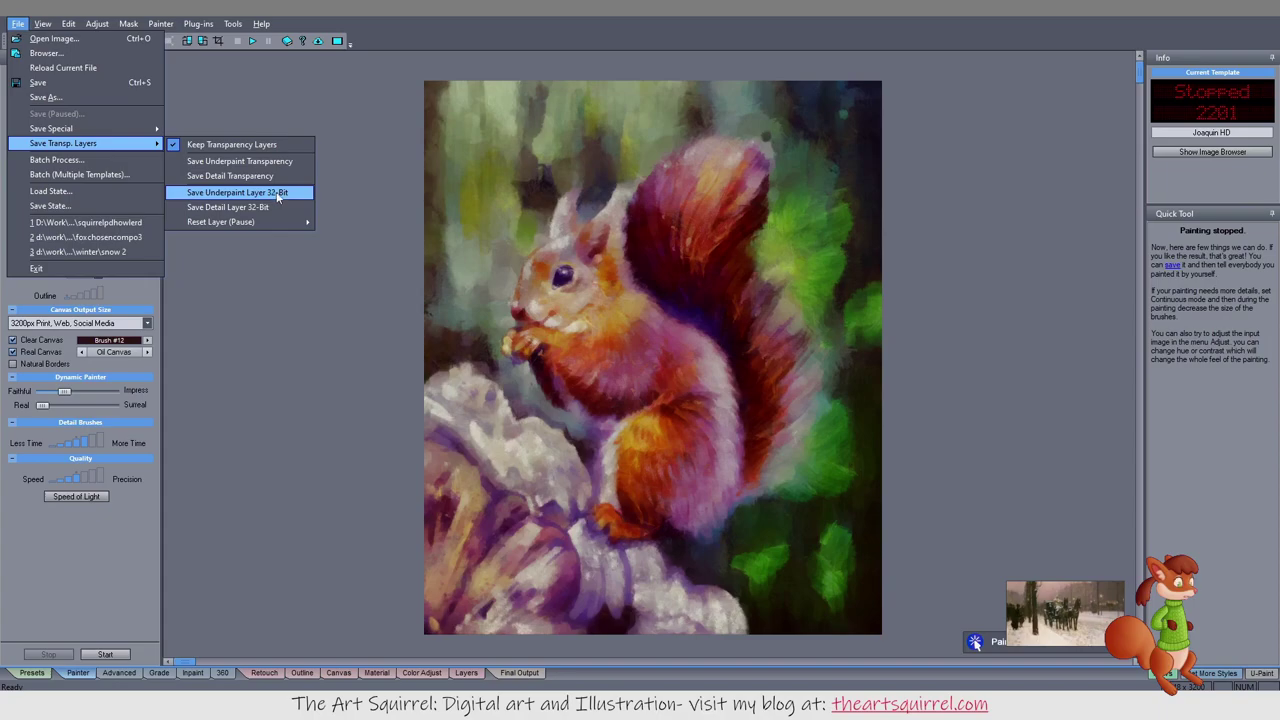
click(516, 673)
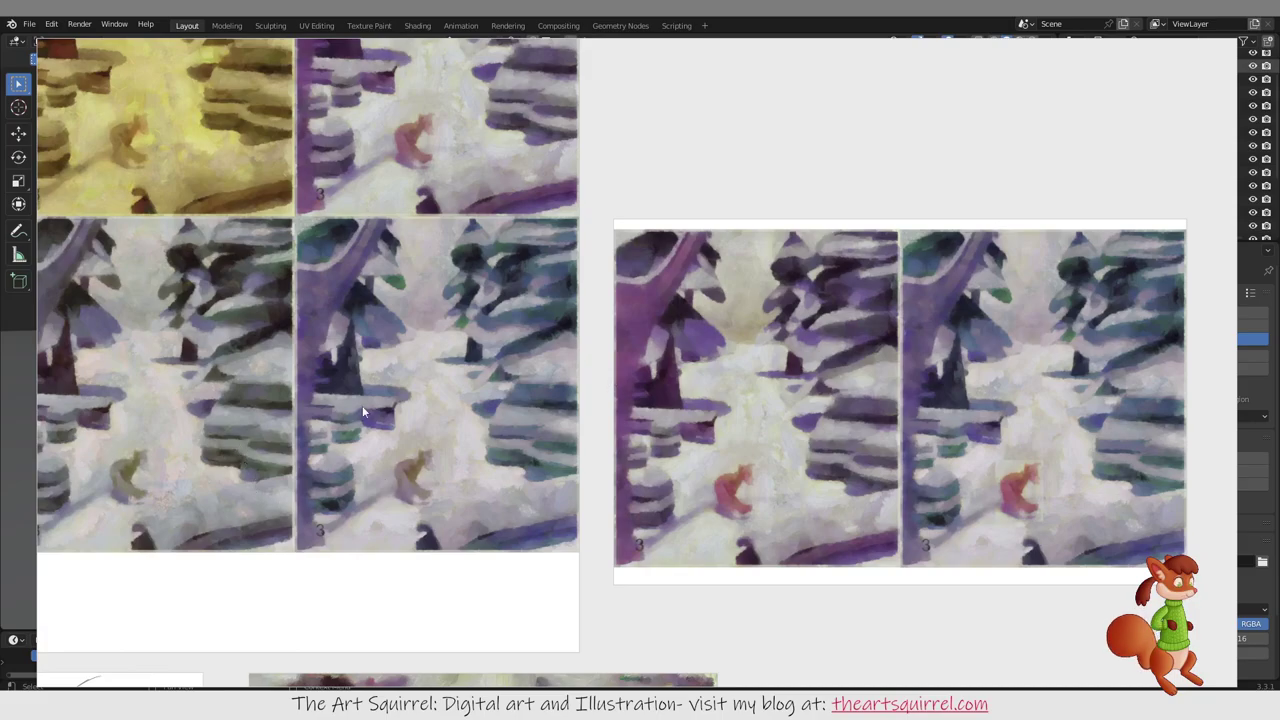
Step: Pan Blender's image editor from the colour studies down to the fox pencil sketch and purple painting
shift+middle_drag(723, 415, 612, 332)
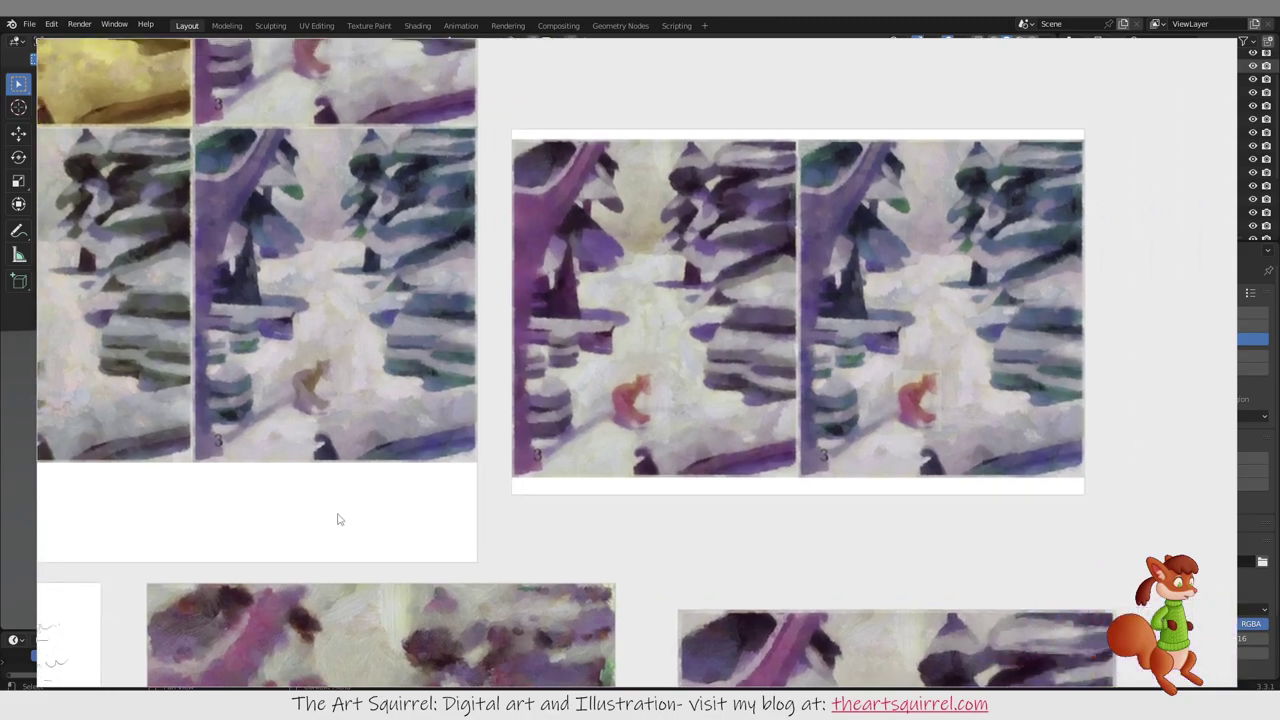
mouse_move(338, 519)
shift+middle_down()
mouse_move(777, 365)
mouse_move(941, 256)
shift+middle_up()
shift+middle_drag(468, 488, 390, 386)
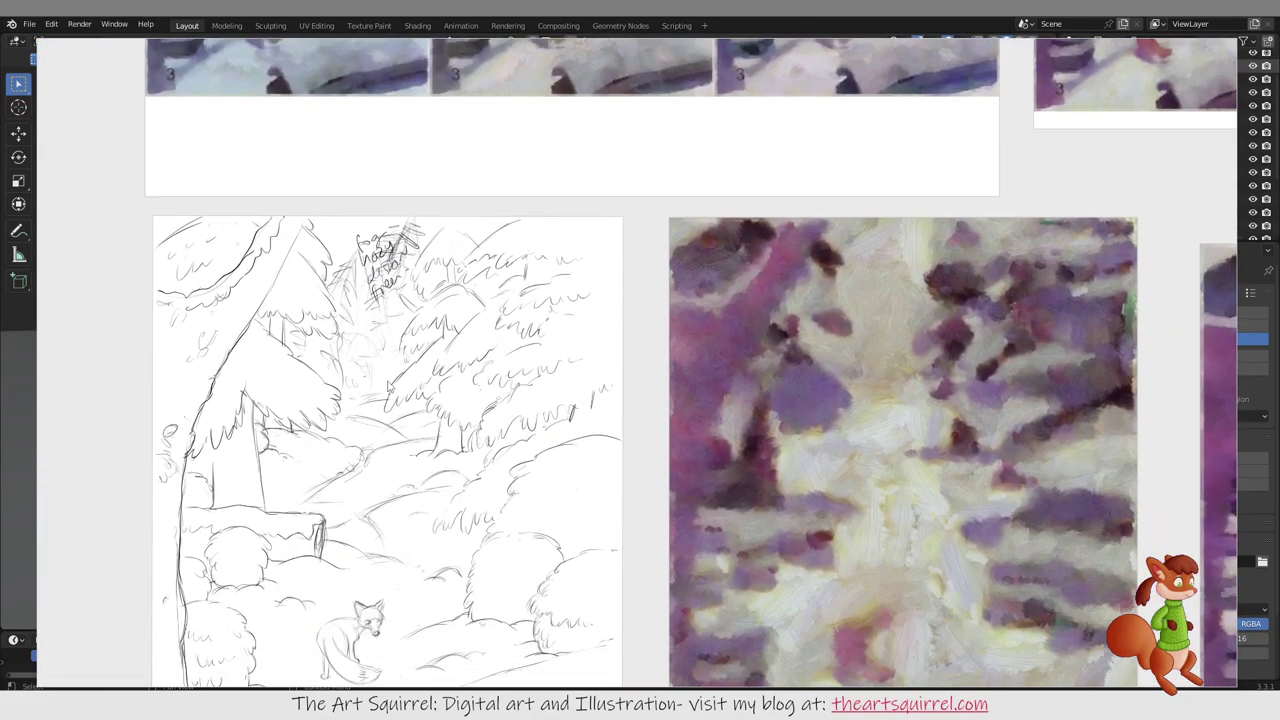
mouse_move(382, 540)
shift+middle_down()
mouse_move(288, 397)
mouse_move(263, 390)
shift+middle_up()
mouse_move(493, 467)
shift+middle_down()
mouse_move(661, 453)
mouse_move(675, 475)
mouse_move(600, 477)
shift+middle_up()
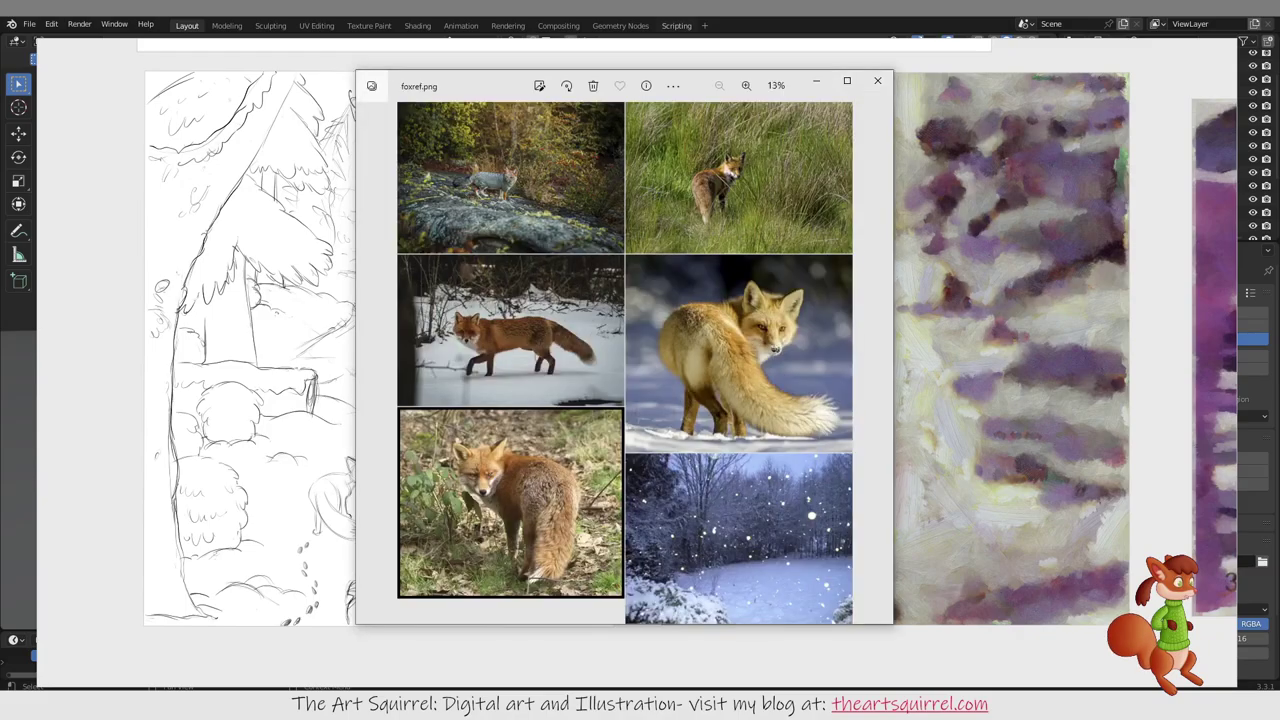
Step: Move the foxref.png window to the left and foxref2.png to the right, nudging foxref.png further left
drag(497, 89, 237, 101)
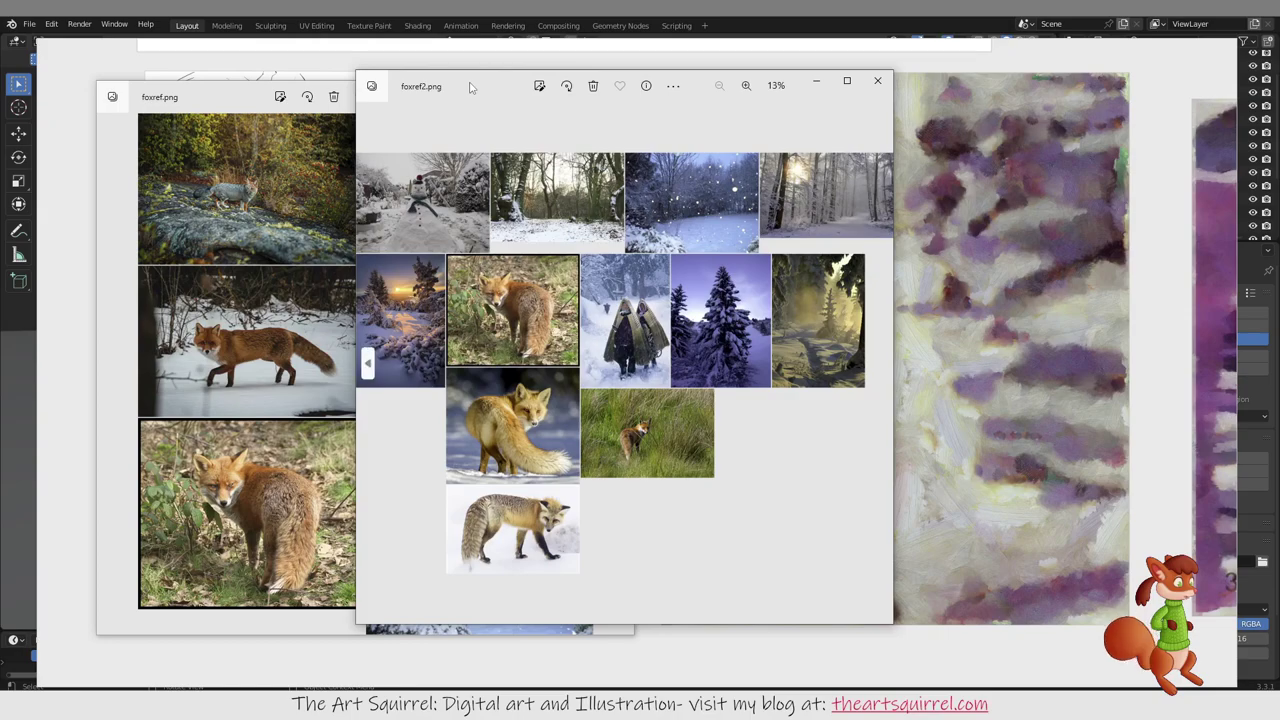
drag(470, 88, 763, 93)
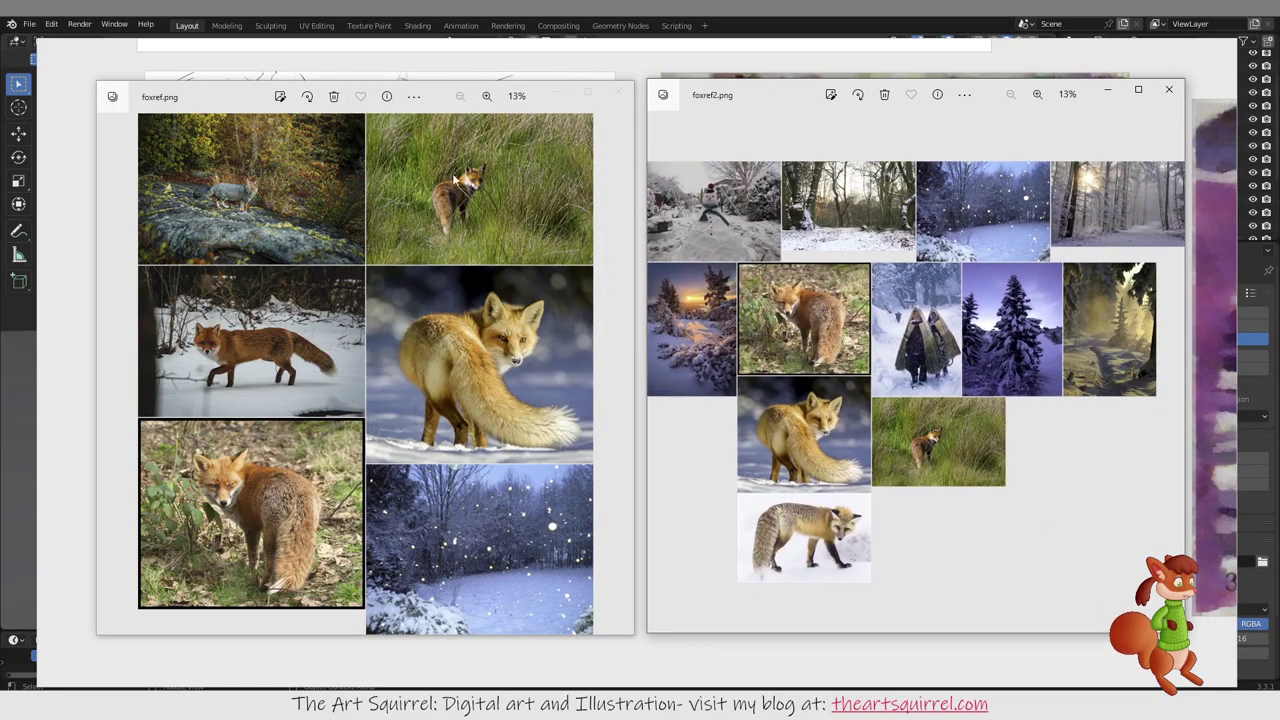
click(236, 97)
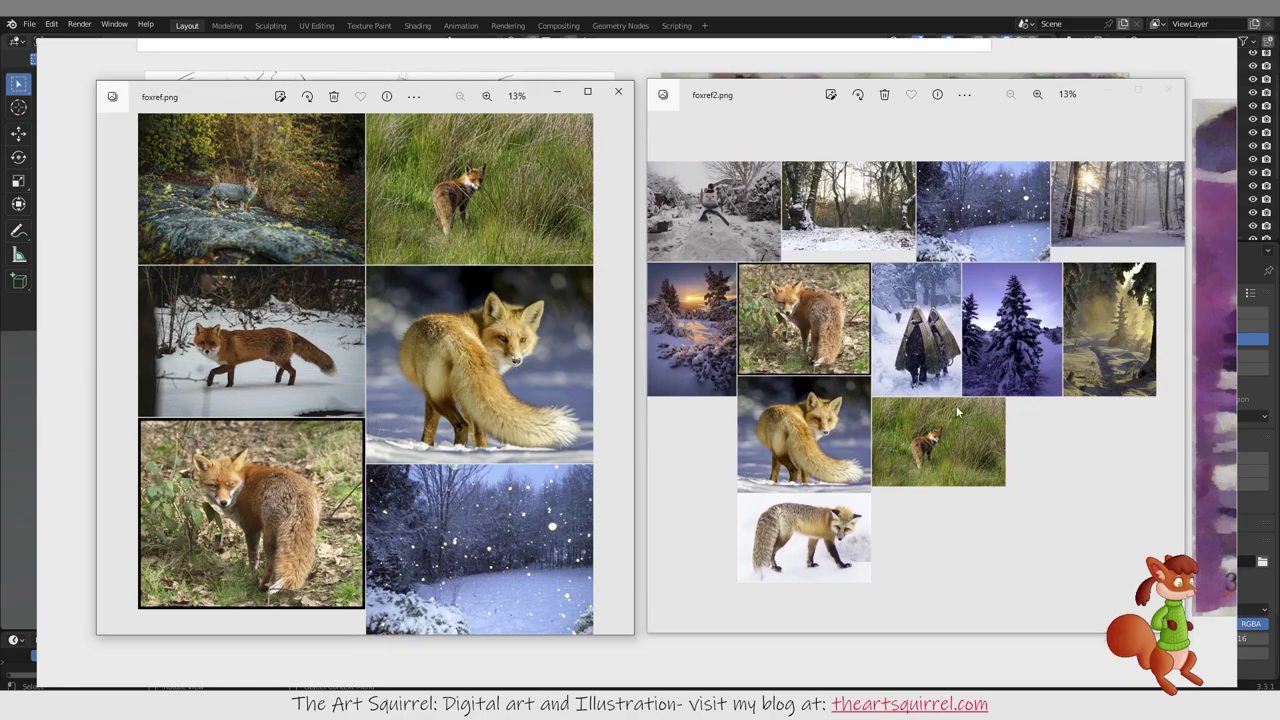
mouse_move(240, 101)
mouse_down()
mouse_move(233, 116)
mouse_move(240, 100)
mouse_up()
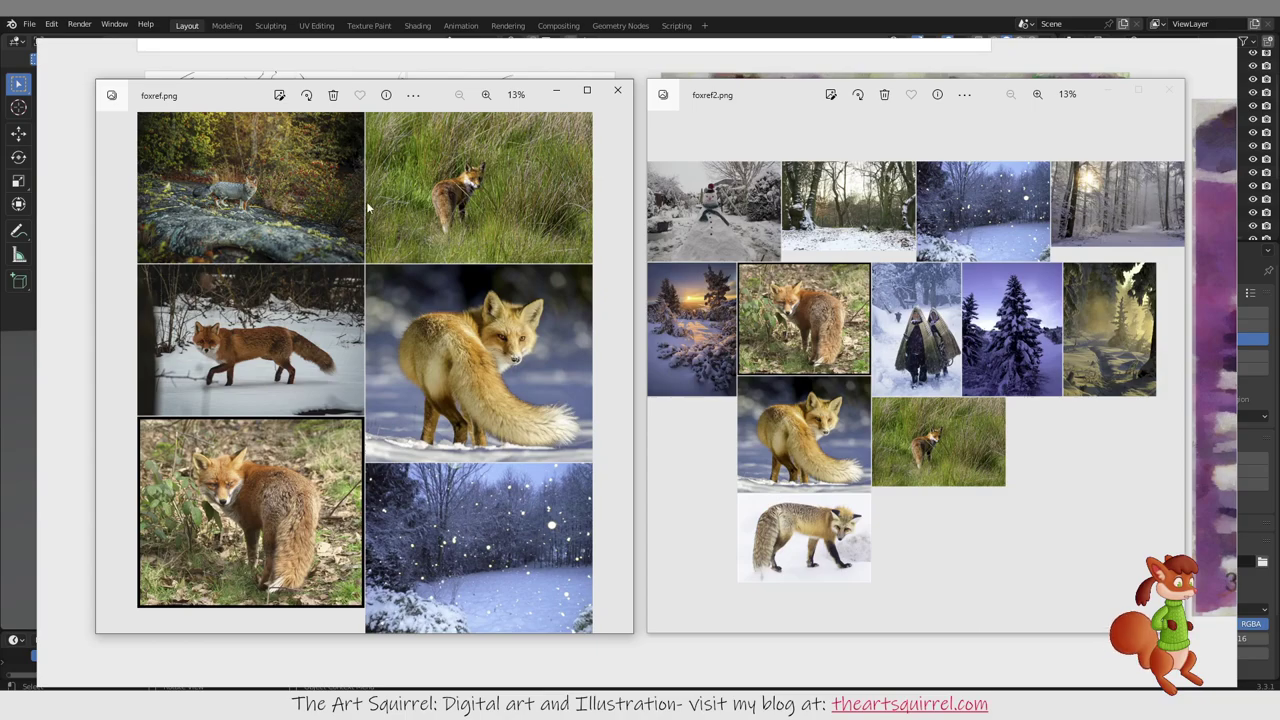
mouse_move(228, 97)
mouse_down()
mouse_move(240, 94)
mouse_move(215, 97)
mouse_up()
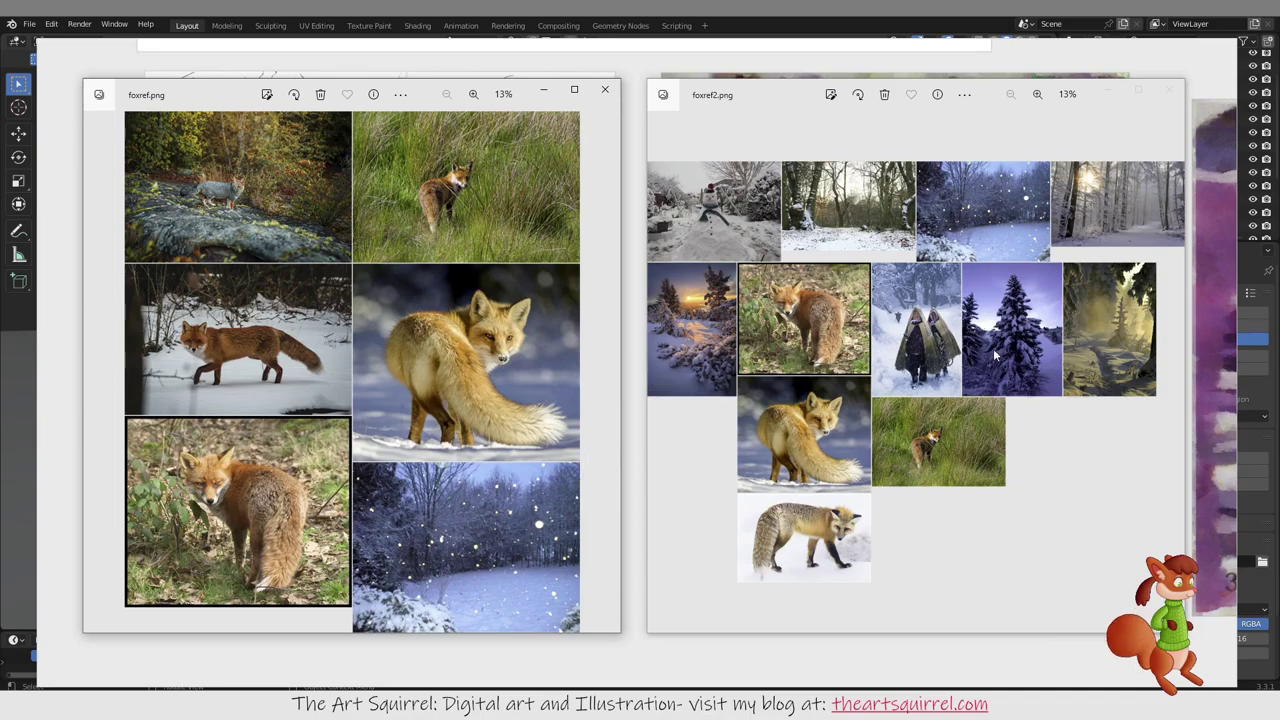
Step: Zoom in on the foxref2.png collage around the hooded figures
scroll(900, 325, up, 5)
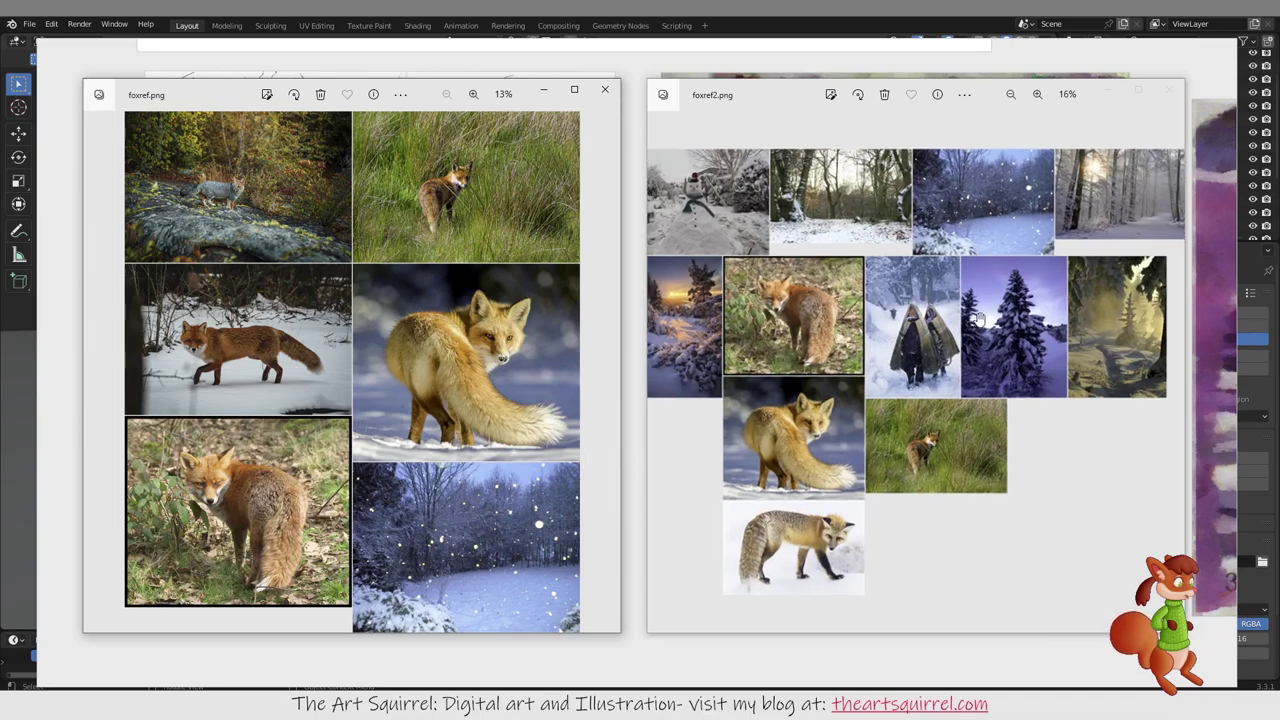
scroll(866, 338, up, 1)
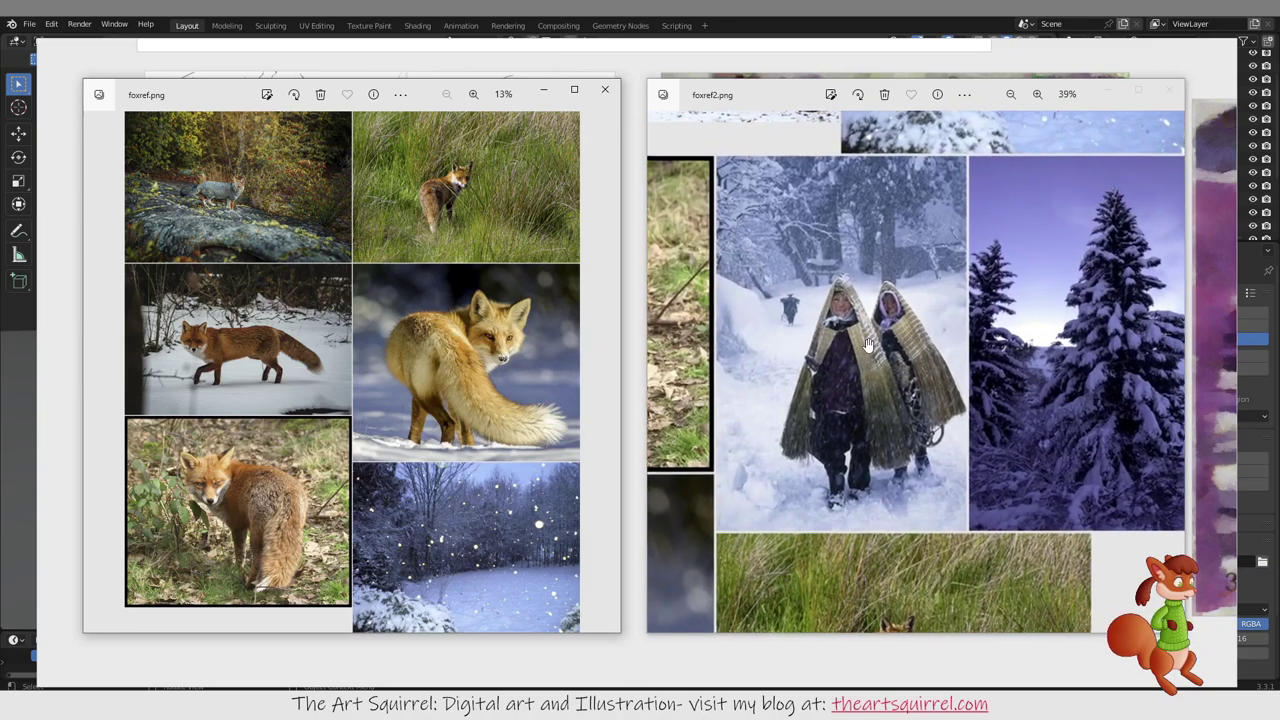
drag(866, 338, 890, 378)
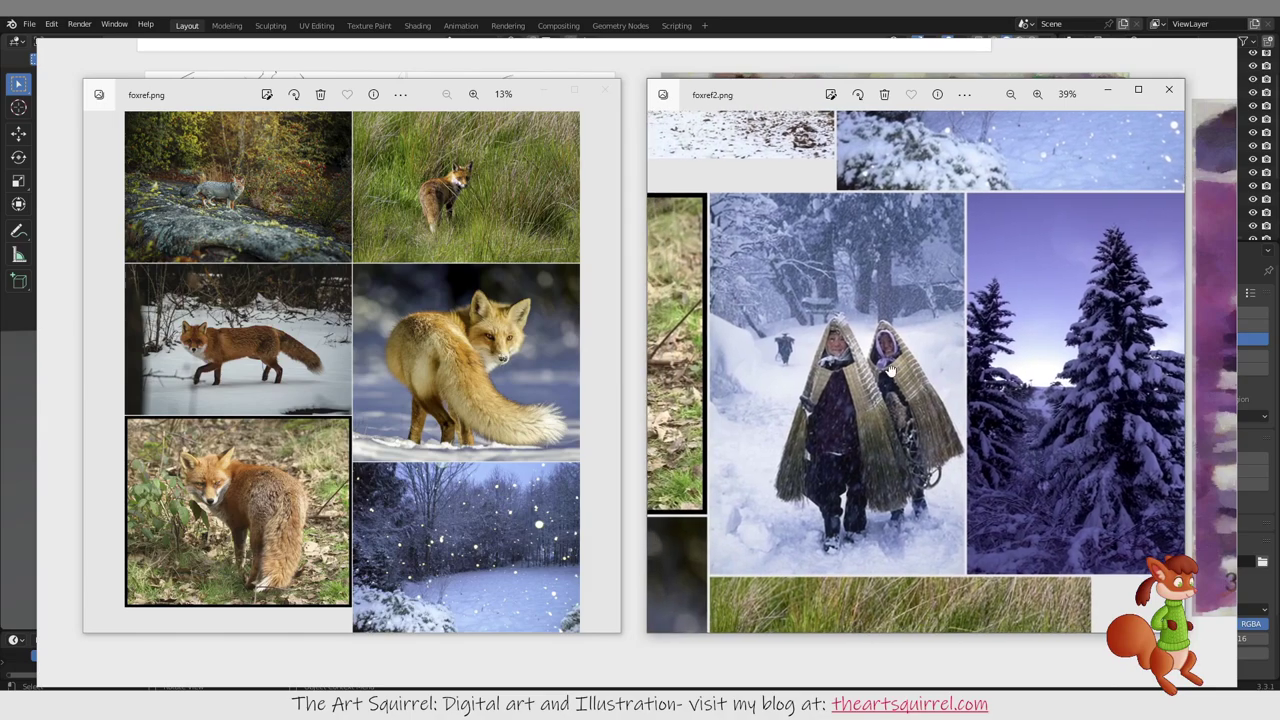
scroll(882, 372, down, 1)
scroll(882, 372, up, 3)
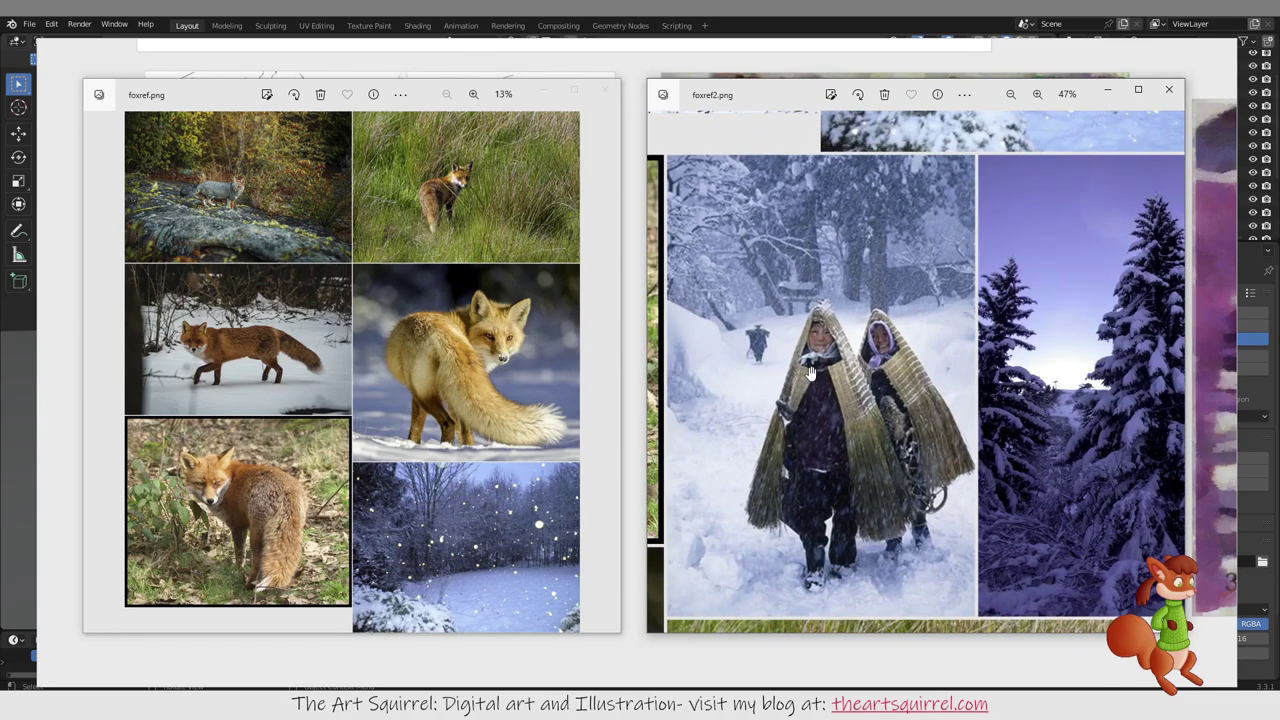
scroll(814, 375, down, 2)
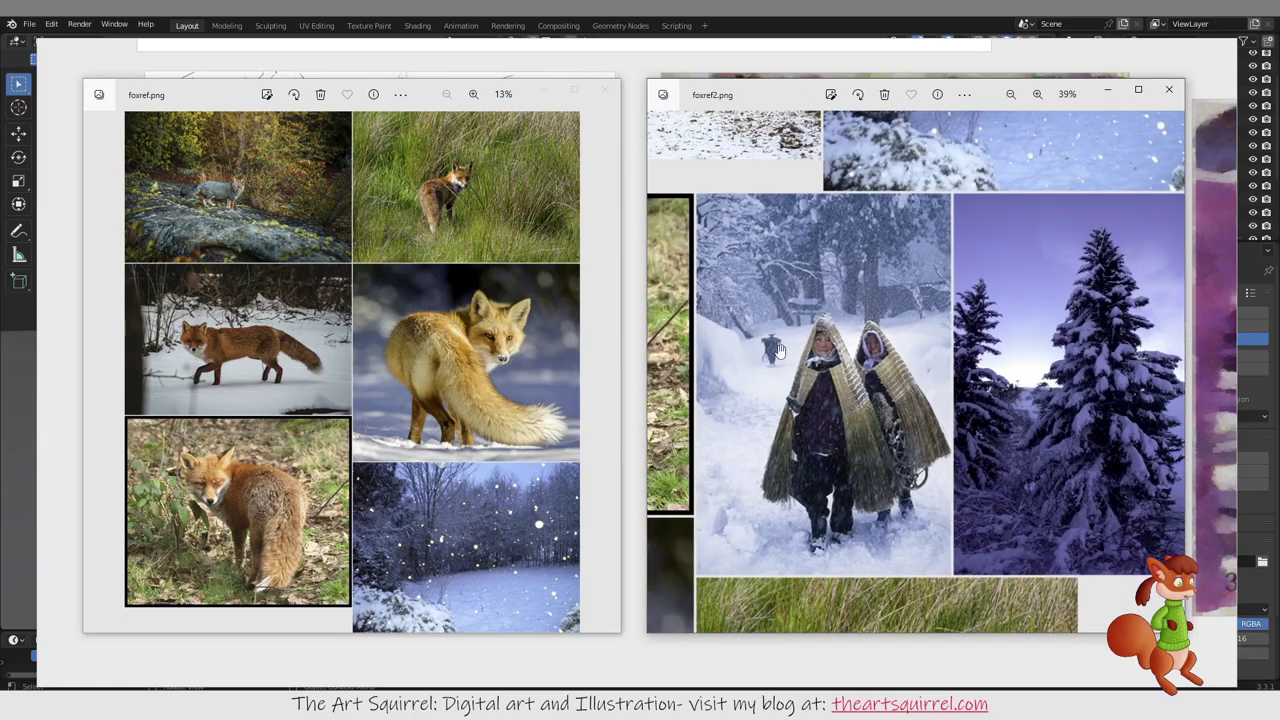
scroll(925, 373, down, 2)
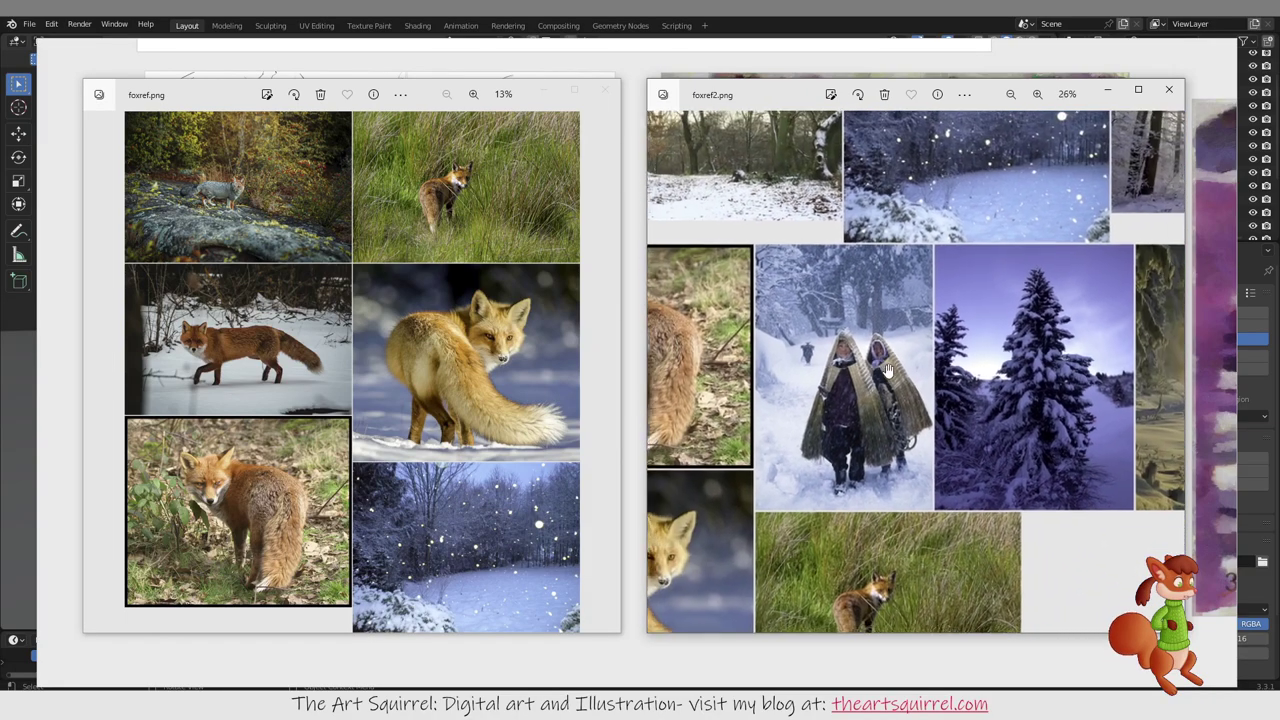
scroll(865, 380, up, 2)
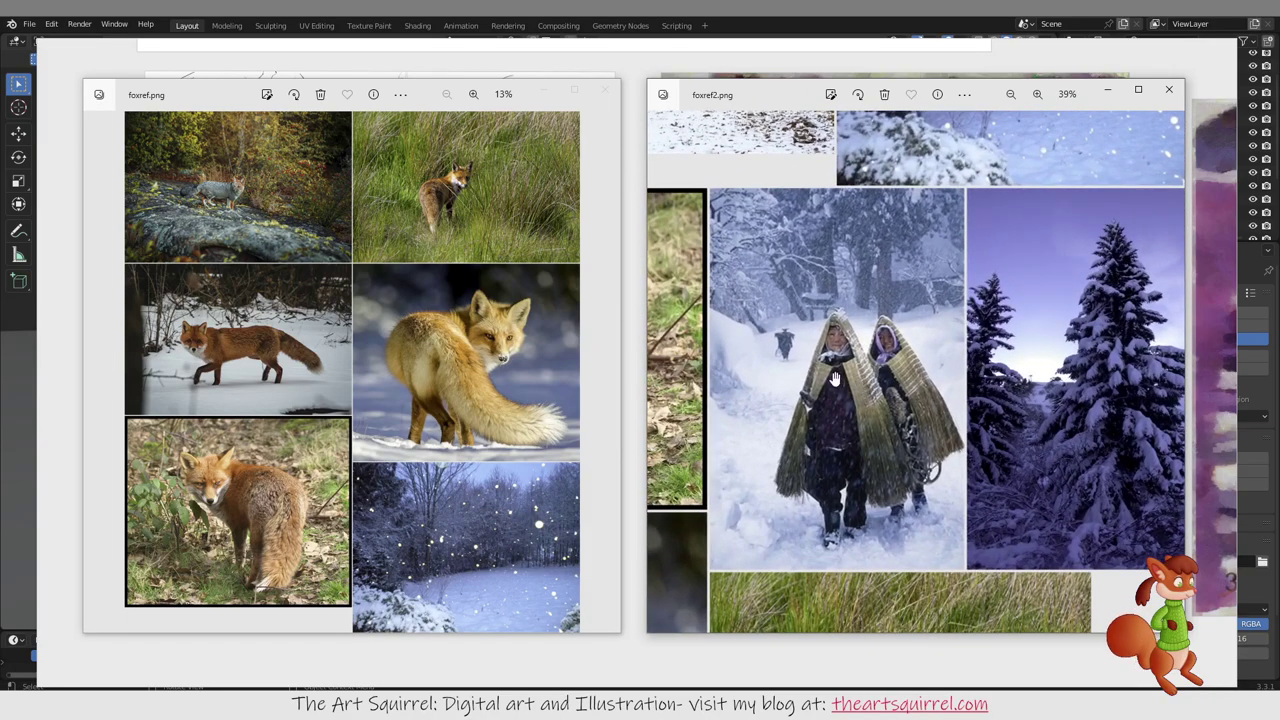
scroll(834, 378, down, 1)
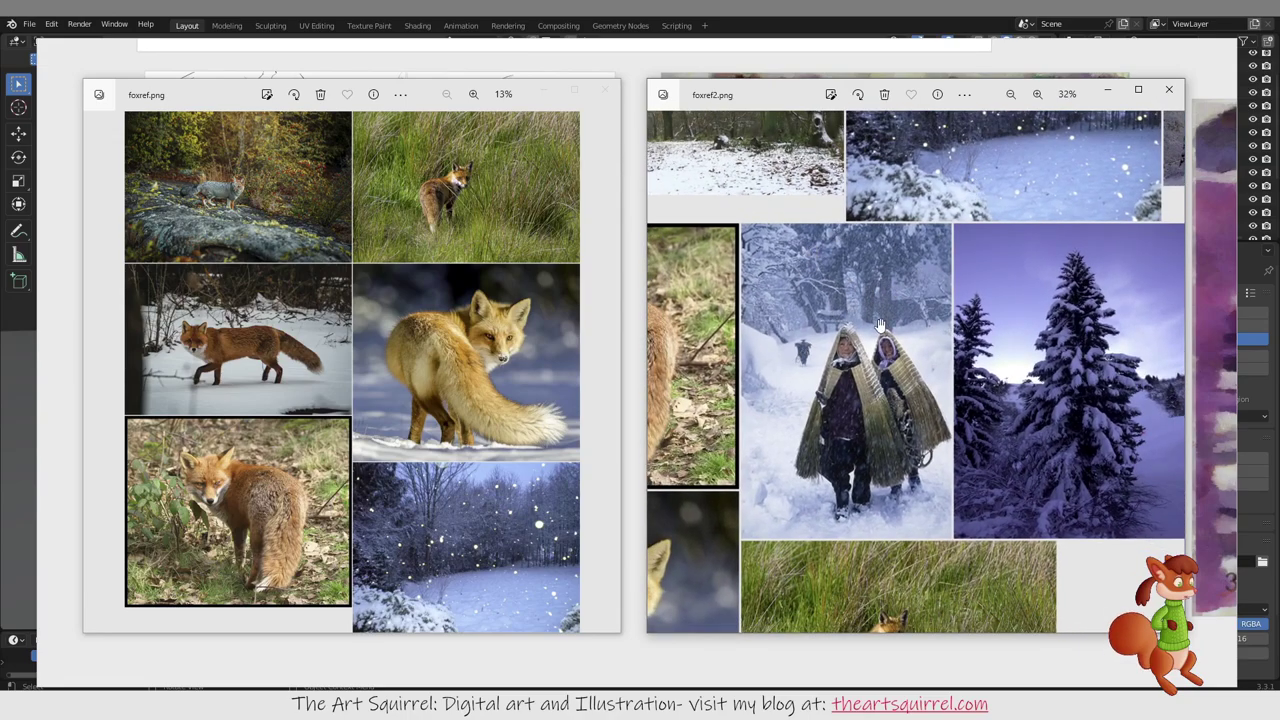
Step: Pan foxref2.png across the snowy trees, sunlit forest and fox-in-grass photos to the big fox
drag(939, 319, 788, 312)
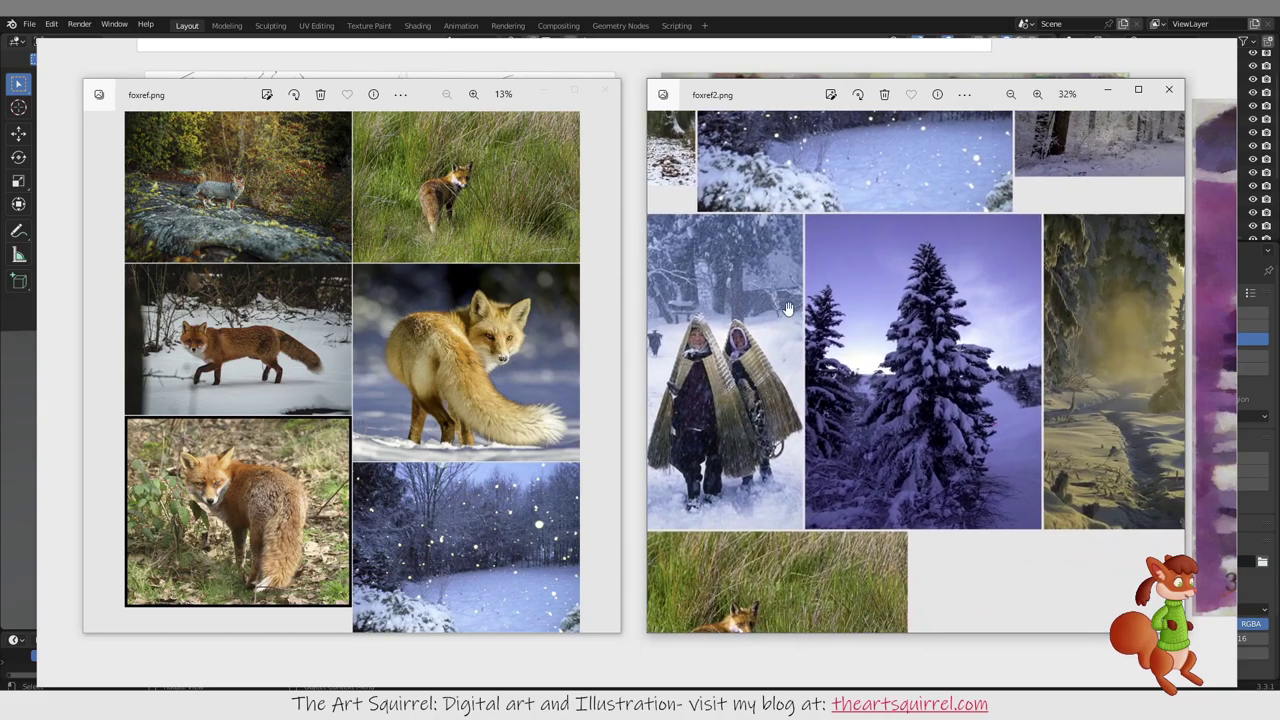
drag(1015, 310, 863, 313)
drag(888, 464, 943, 433)
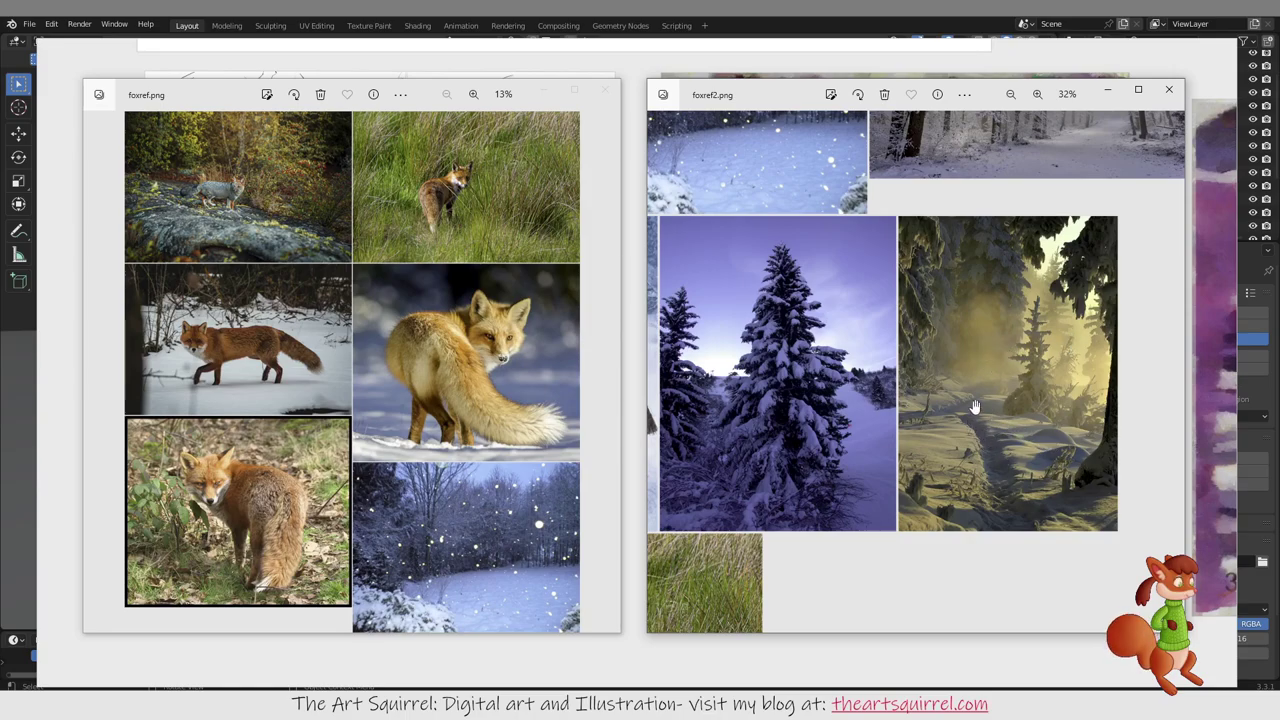
drag(789, 521, 790, 450)
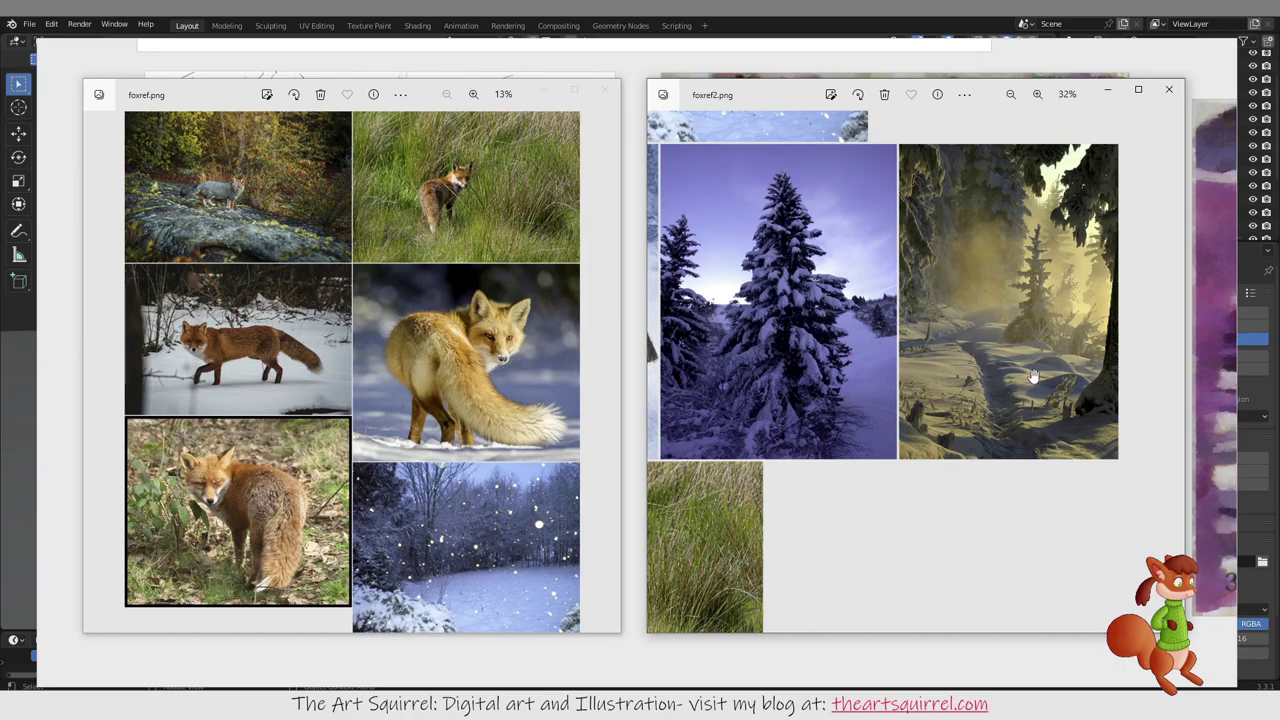
drag(757, 466, 913, 375)
drag(821, 468, 1043, 423)
mouse_move(822, 473)
mouse_down()
mouse_move(911, 445)
mouse_move(971, 400)
mouse_move(899, 395)
mouse_move(937, 388)
mouse_up()
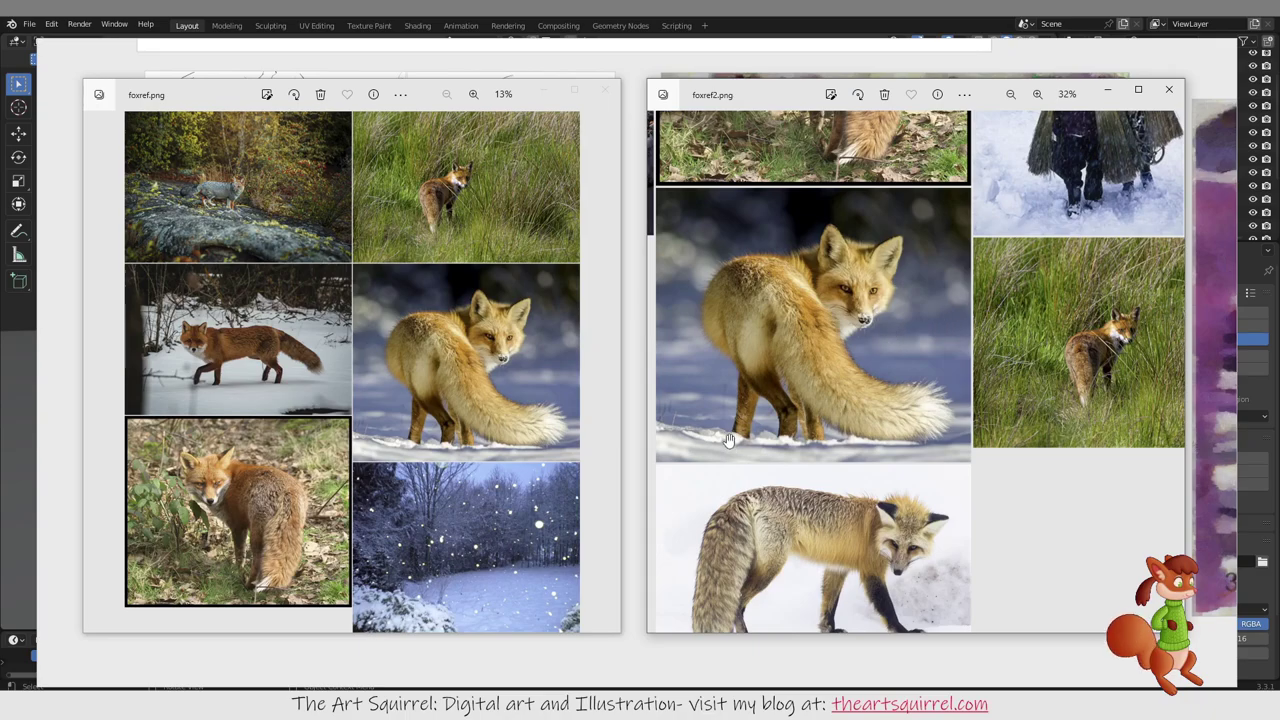
Step: Zoom and pan the foxref.png collage to study the walking fox
scroll(252, 497, up, 5)
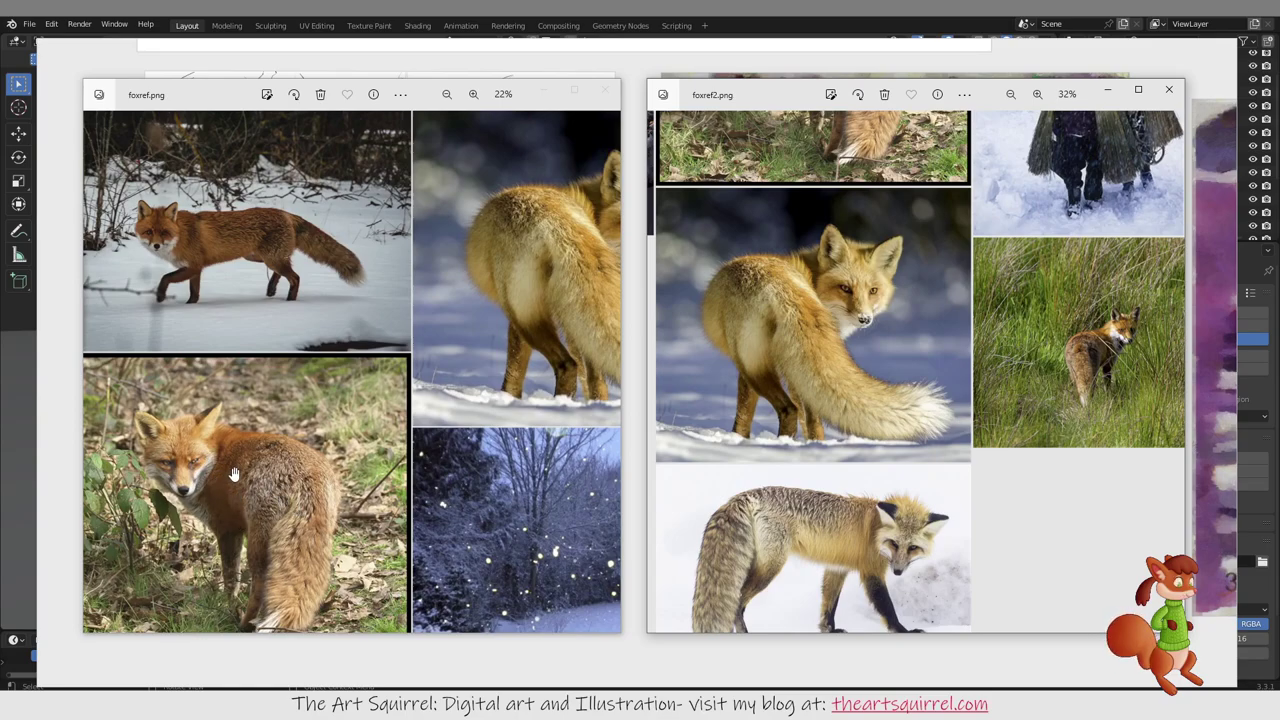
scroll(290, 350, down, 1)
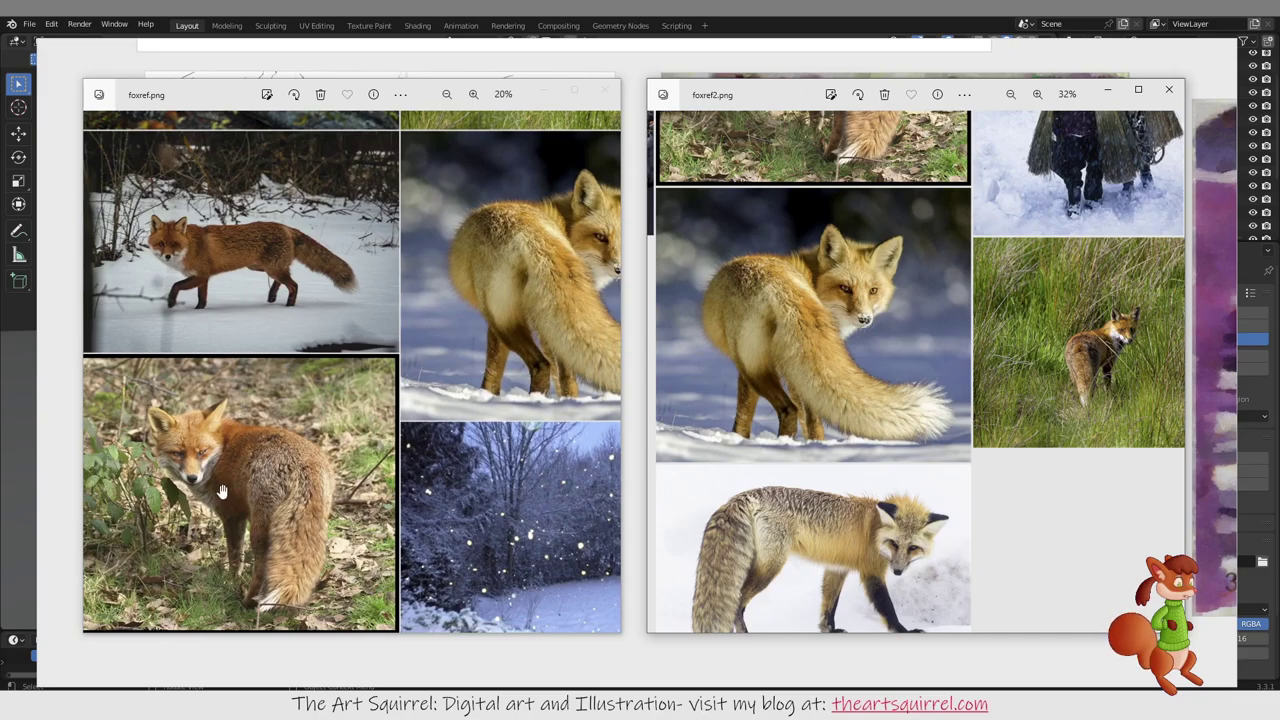
scroll(222, 490, up, 1)
scroll(230, 486, down, 1)
drag(308, 313, 390, 458)
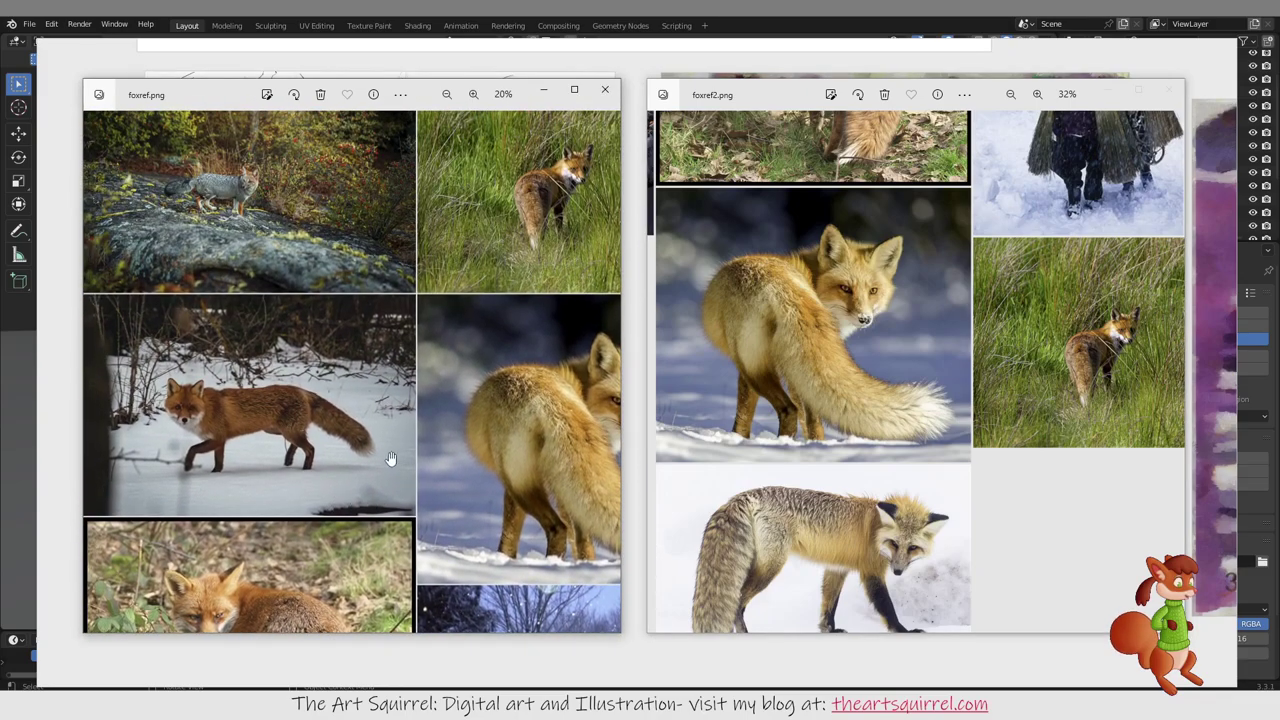
drag(313, 248, 266, 523)
drag(508, 382, 470, 180)
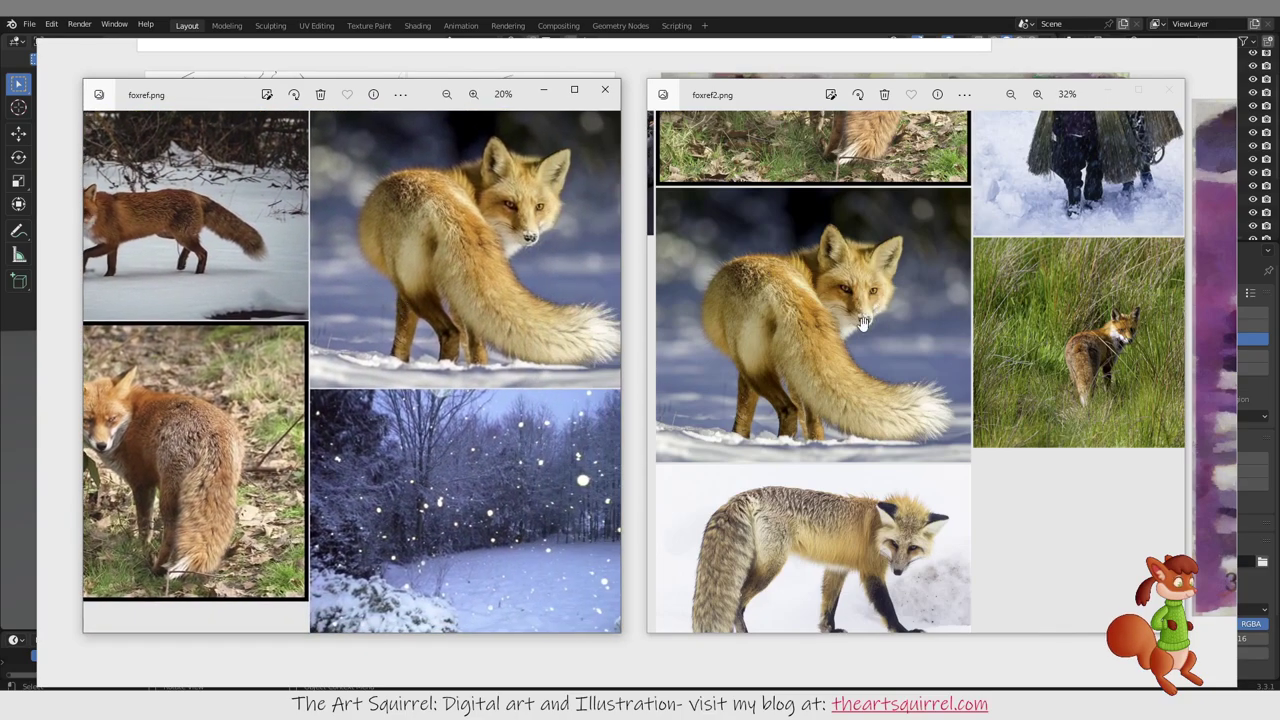
scroll(910, 330, down, 3)
Step: Browse foxref2.png's snow scenes, snowman and snowy night photos, then close foxref2.png
drag(882, 299, 862, 444)
drag(1032, 324, 1115, 331)
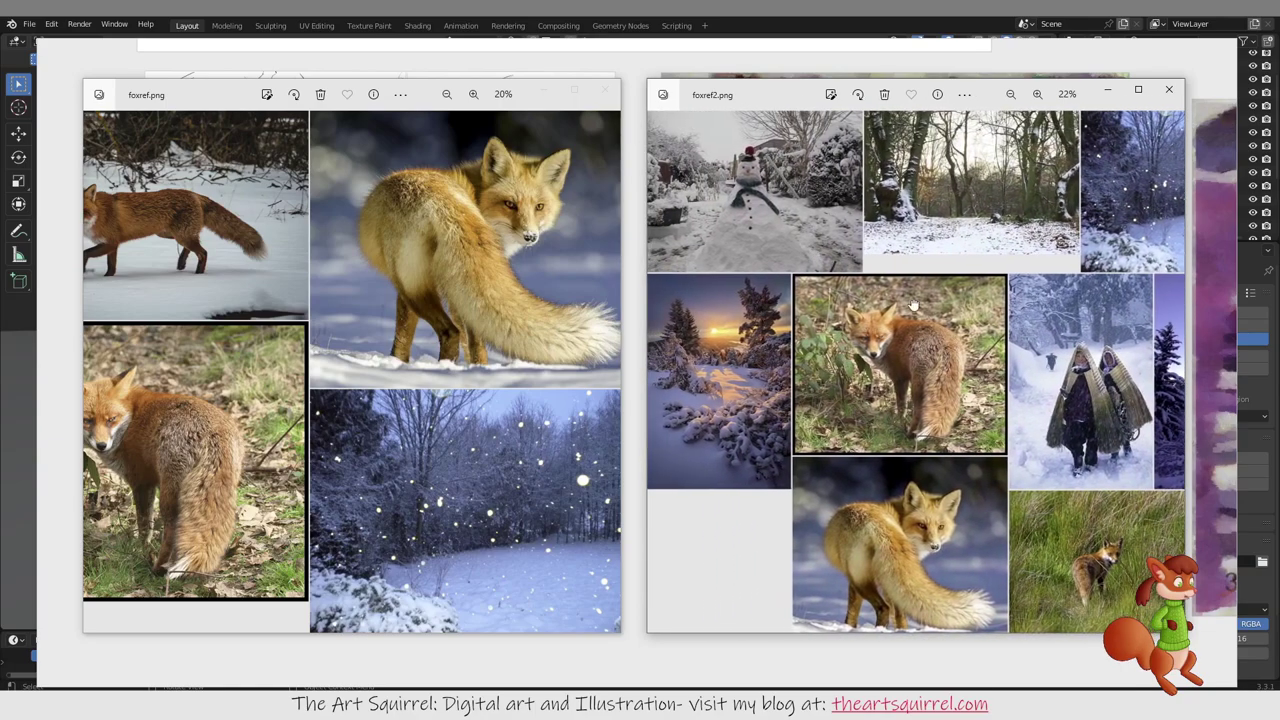
scroll(756, 168, up, 4)
scroll(756, 168, up, 3)
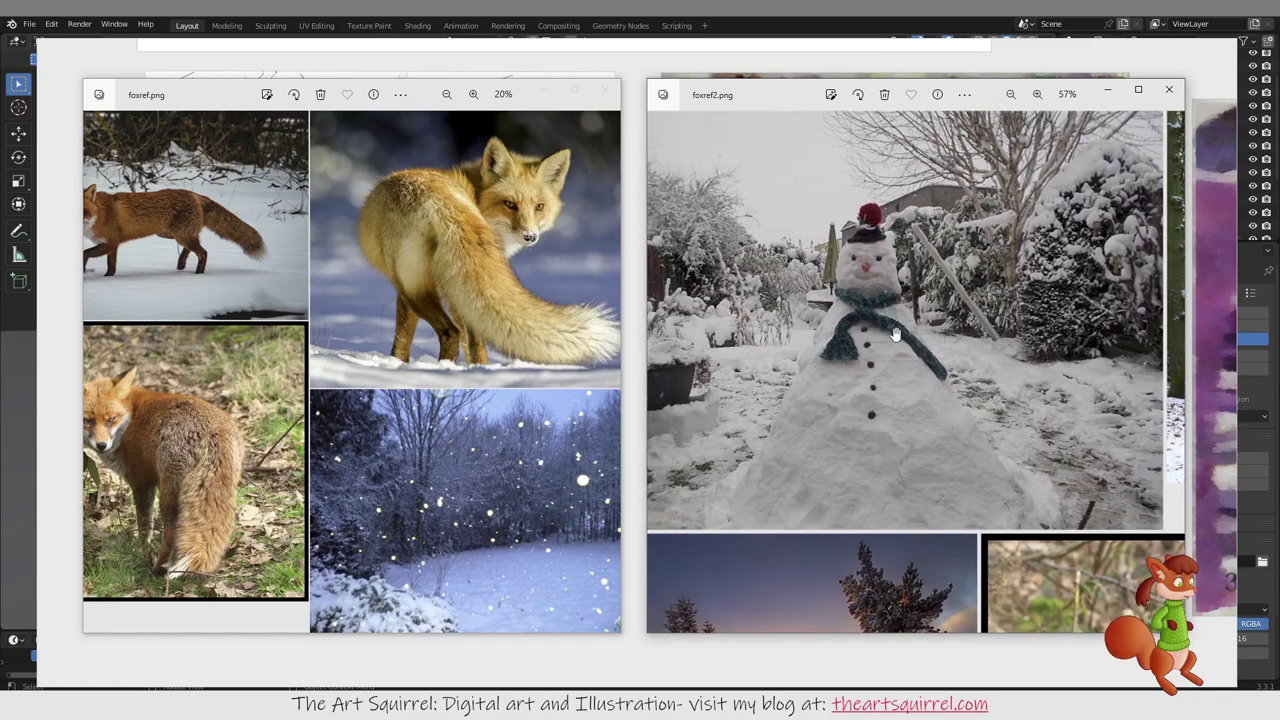
scroll(816, 355, down, 3)
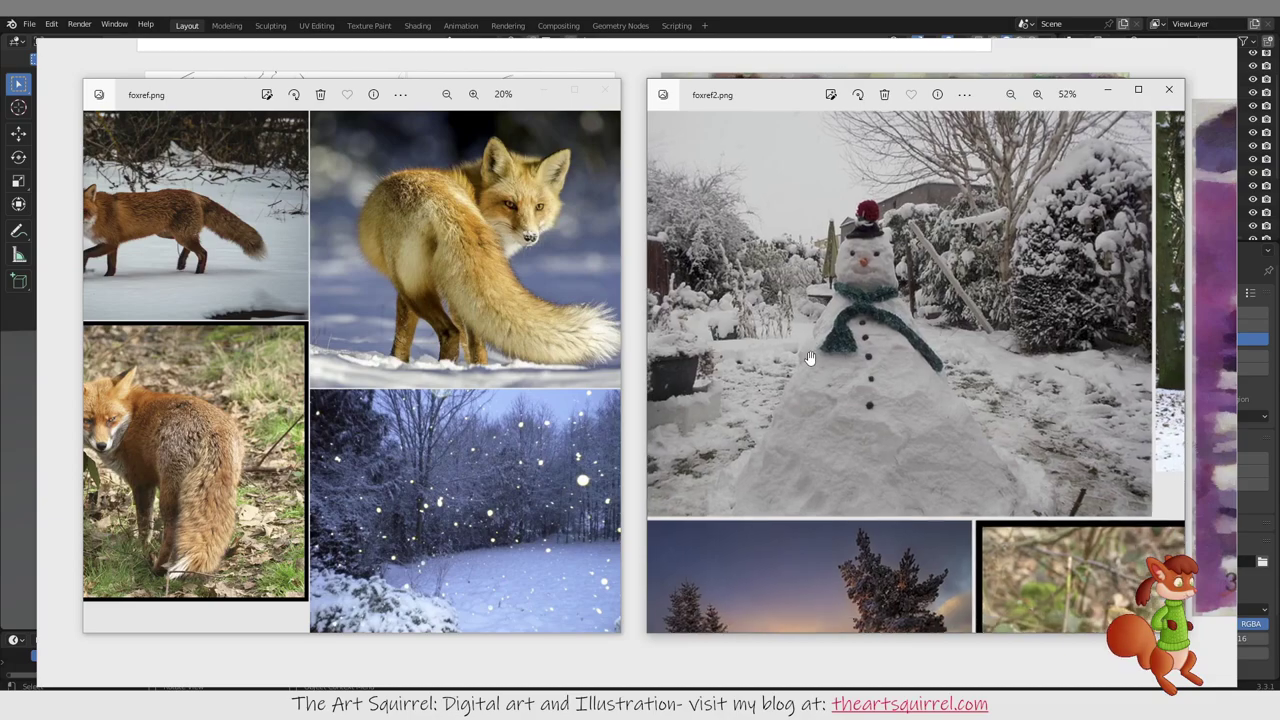
drag(837, 354, 938, 368)
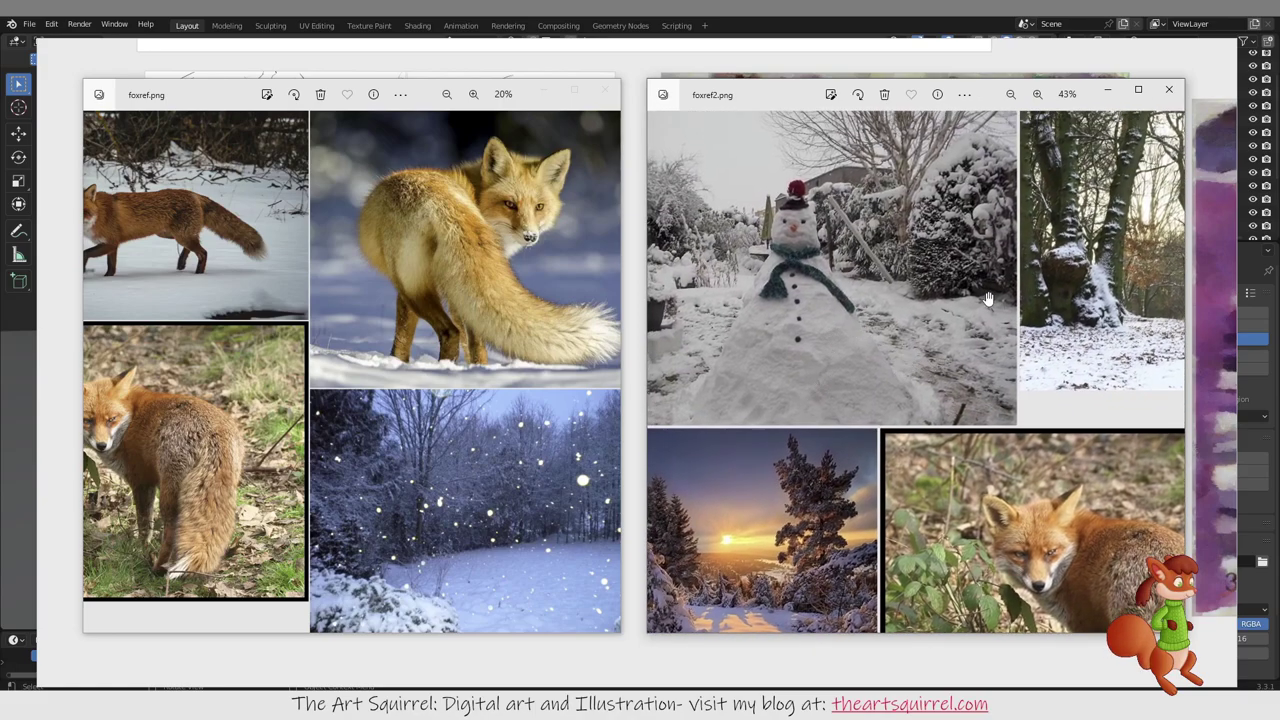
mouse_move(987, 298)
mouse_down()
mouse_move(974, 310)
mouse_move(787, 298)
mouse_move(1118, 357)
mouse_move(749, 396)
mouse_move(930, 380)
mouse_move(866, 371)
mouse_move(788, 420)
mouse_up()
mouse_move(949, 348)
mouse_down()
mouse_move(758, 348)
mouse_move(803, 212)
mouse_move(1098, 348)
mouse_up()
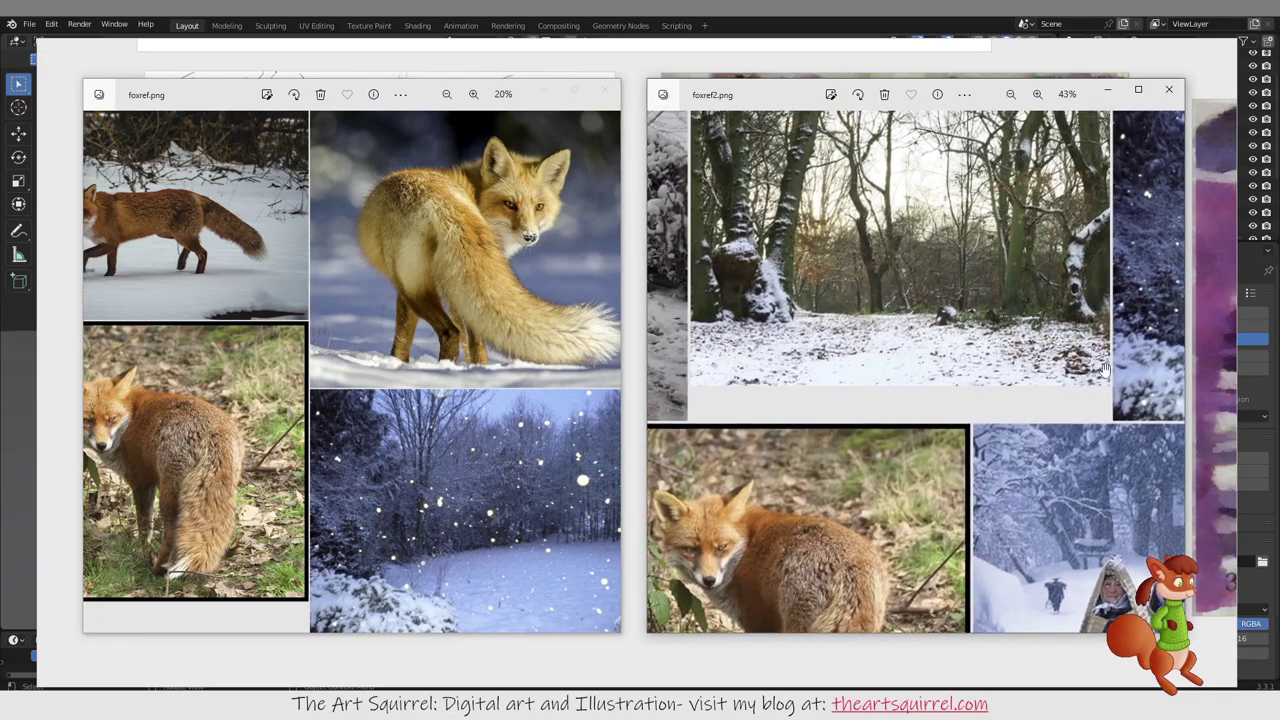
drag(913, 290, 1115, 300)
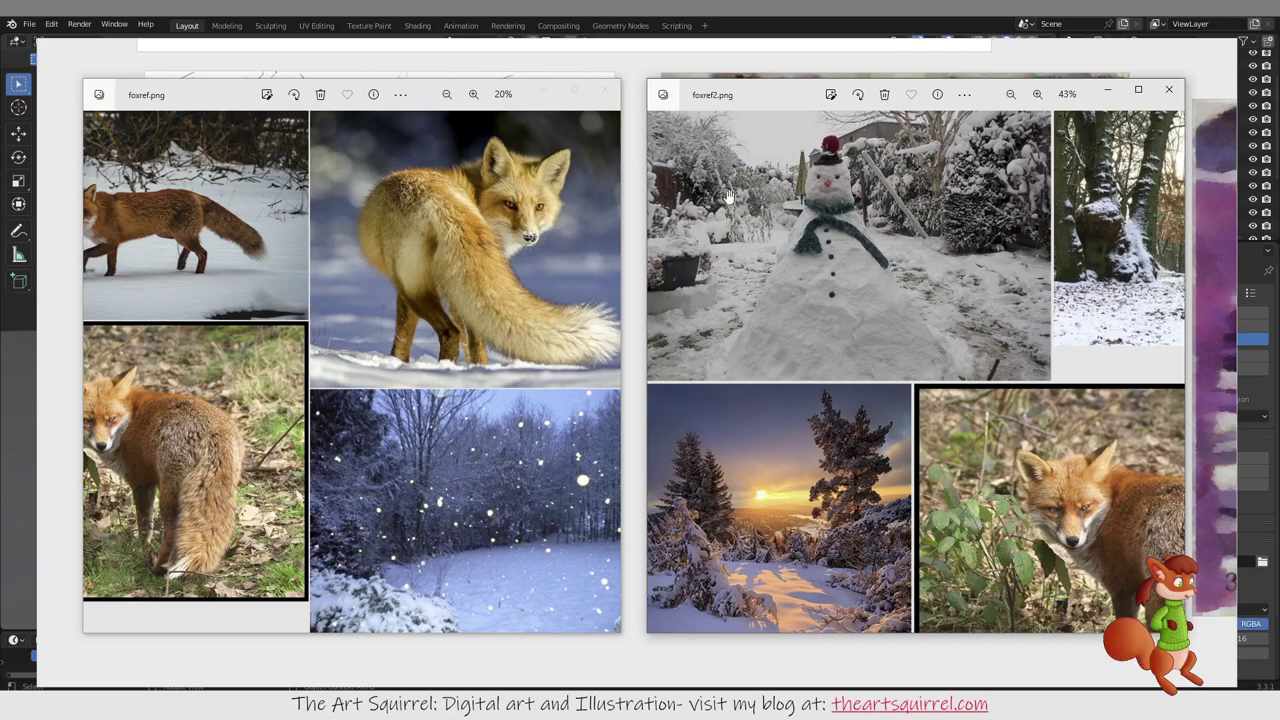
click(1168, 89)
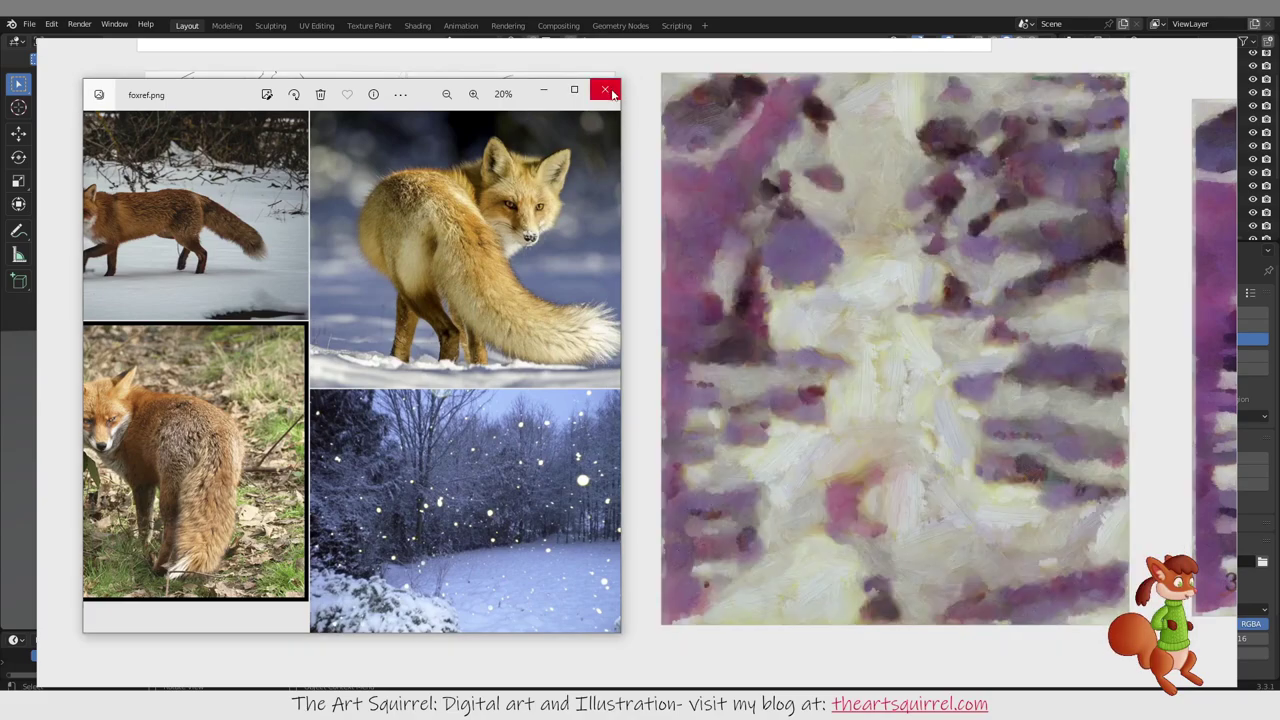
Step: Close foxref.png and pan Blender's board to show the full fox sketch beside the purple study
click(607, 91)
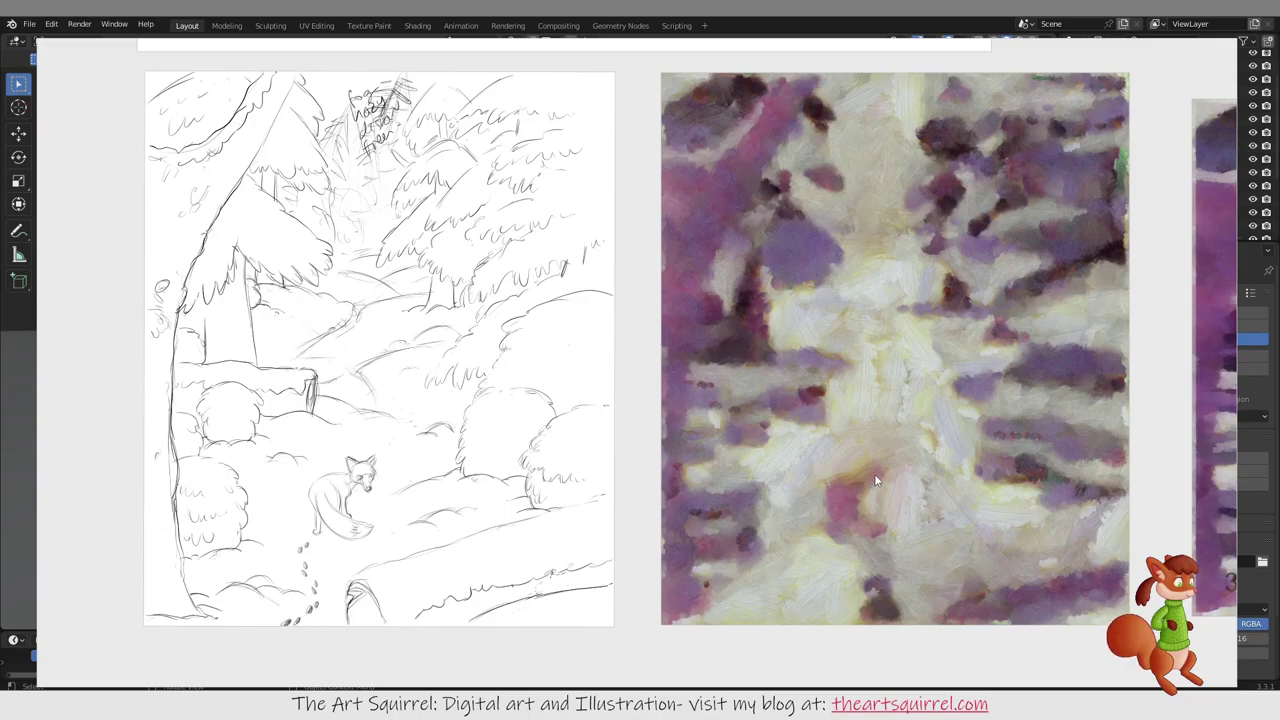
scroll(531, 530, down, 2)
middle_drag(841, 458, 648, 447)
scroll(690, 455, up, 3)
scroll(645, 452, down, 2)
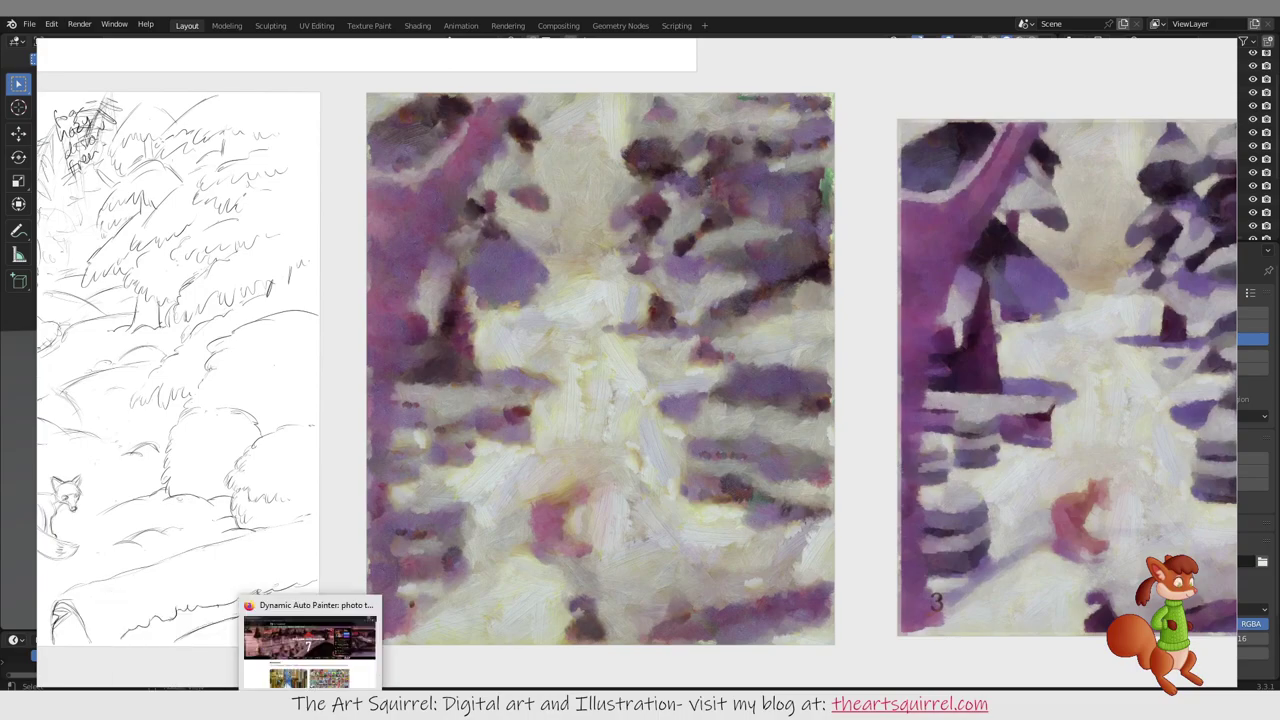
mouse_move(342, 700)
mouse_move(180, 700)
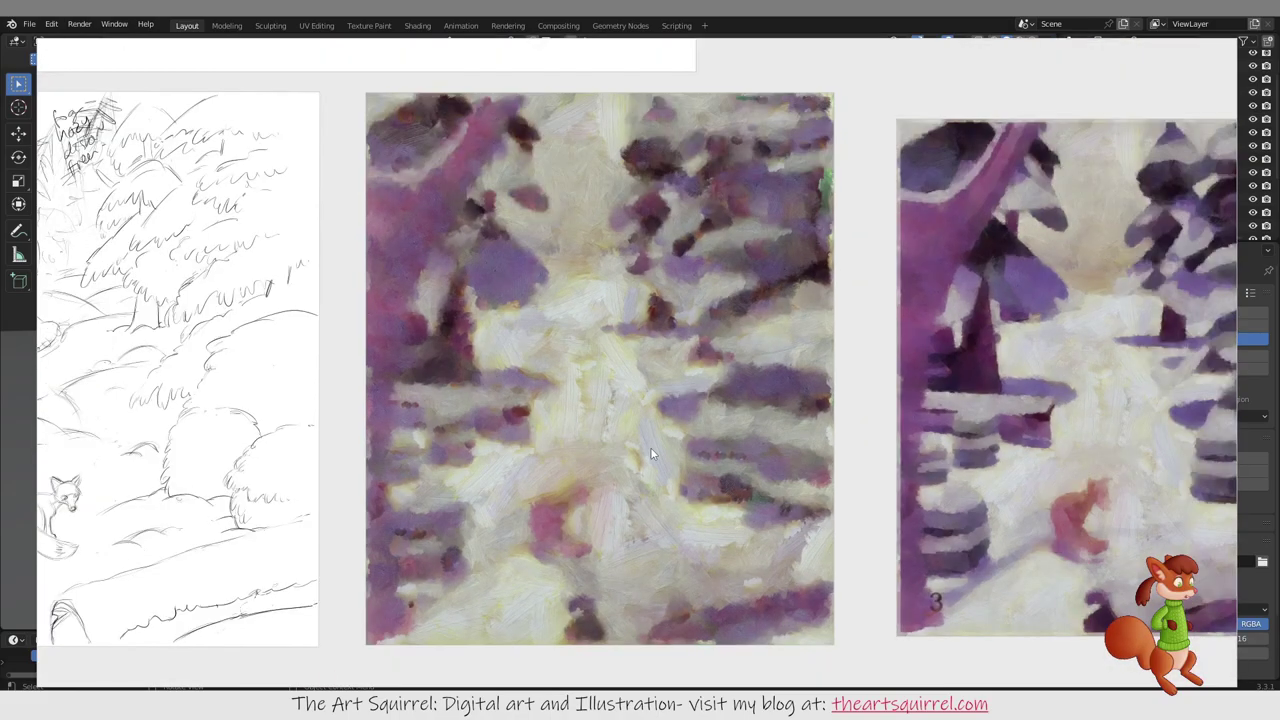
shift+middle_drag(873, 418, 992, 402)
shift+middle_drag(378, 463, 491, 440)
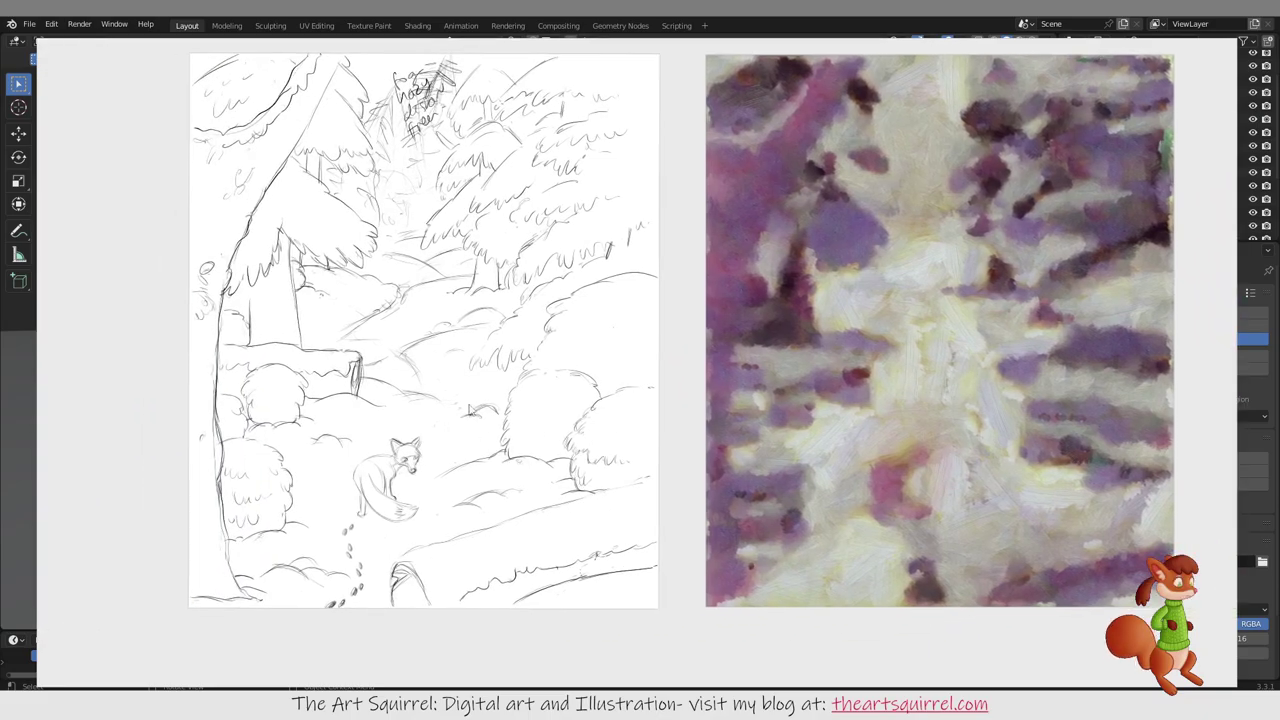
Step: Center the sketch and painting on the board, then bring up the Windows Start menu
shift+middle_drag(553, 371, 517, 443)
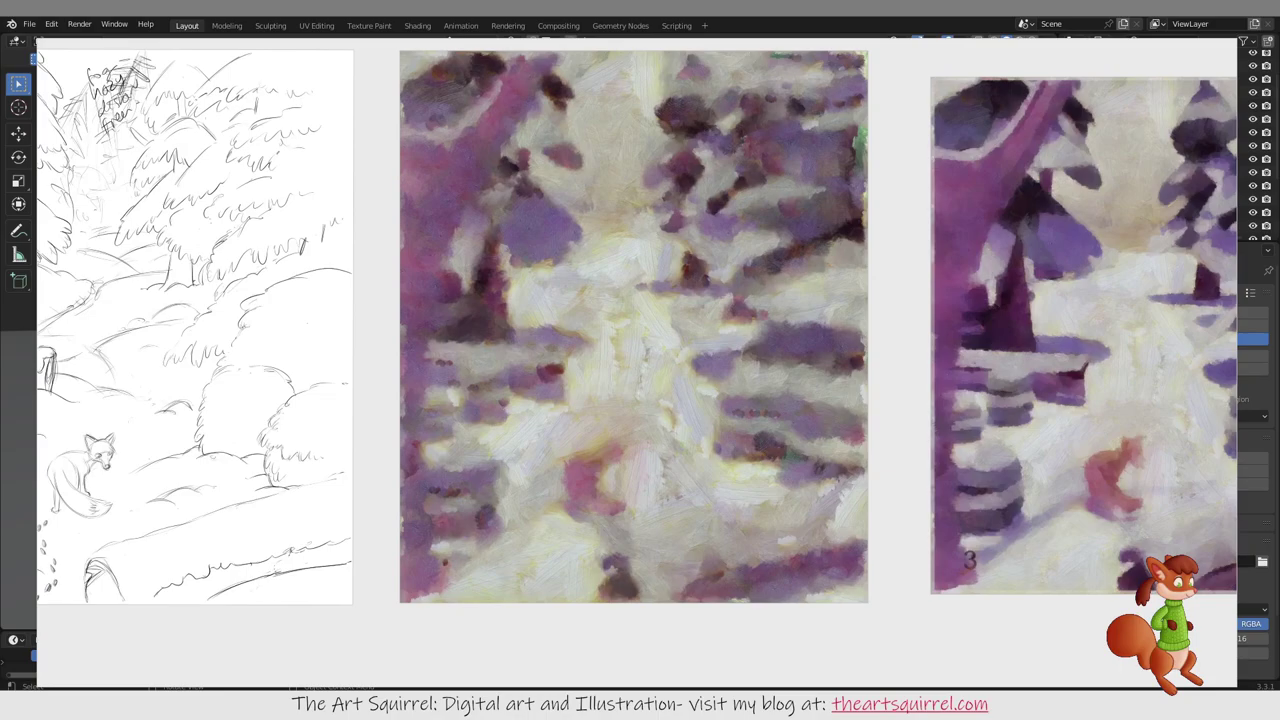
key(super)
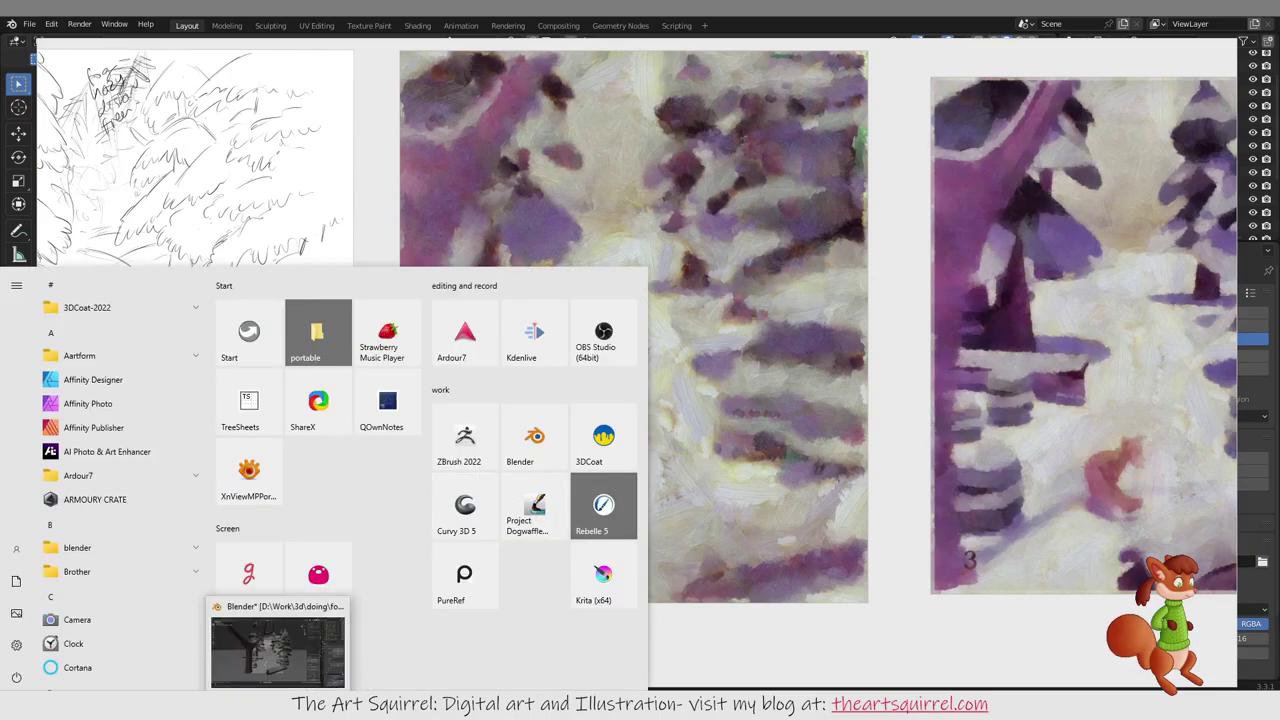
Step: Bring the painting window forward and shift the colour wheel and brush settings panels left
mouse_move(180, 700)
click(172, 650)
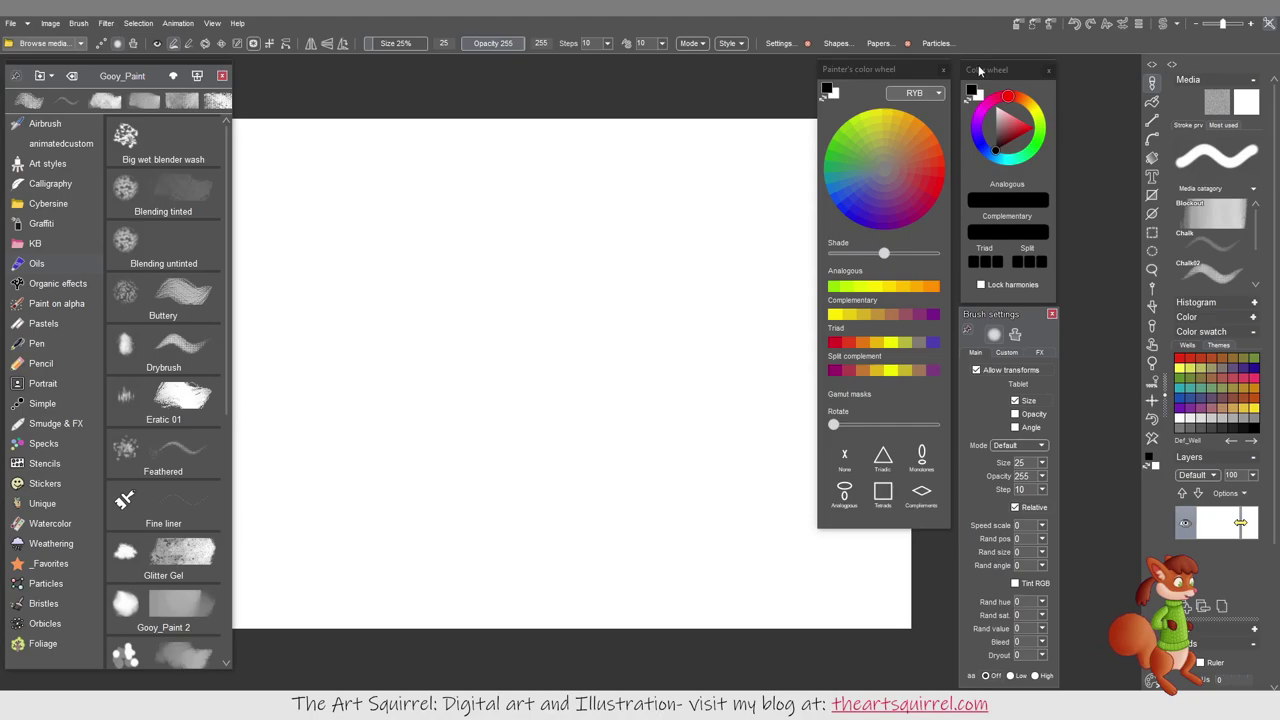
mouse_move(980, 70)
mouse_down()
mouse_move(998, 70)
mouse_move(979, 70)
mouse_up()
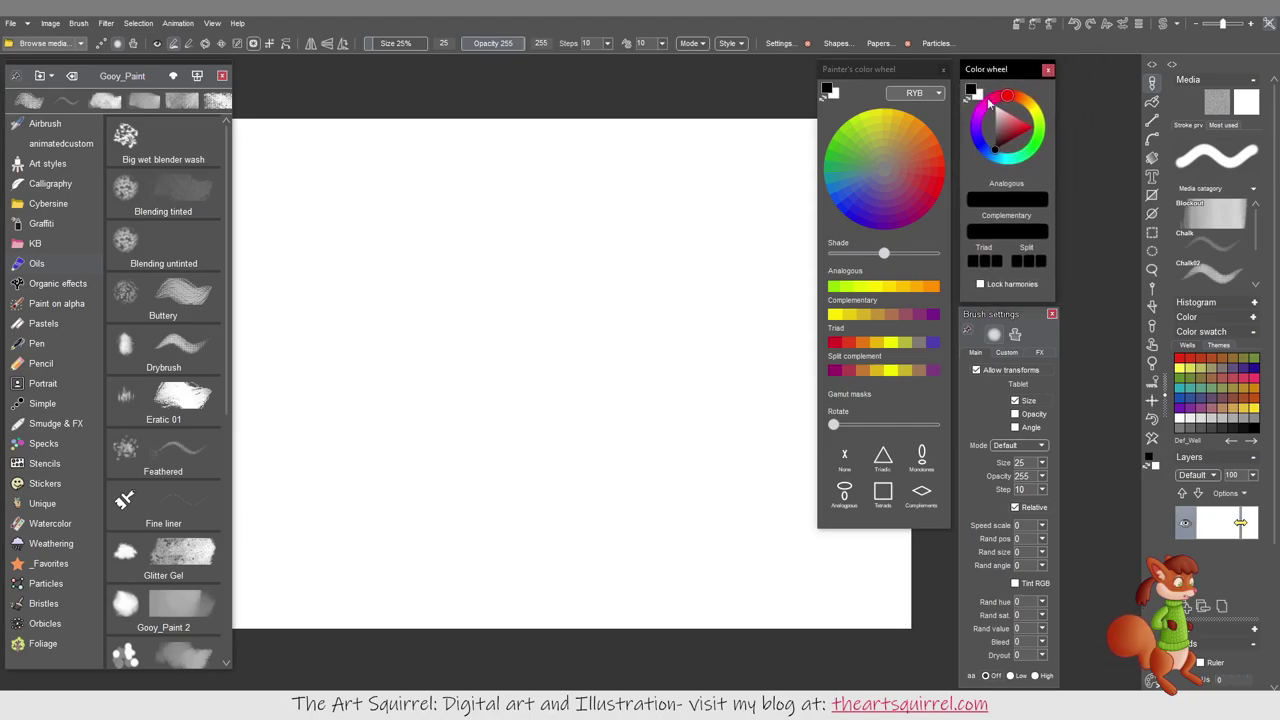
drag(898, 72, 866, 74)
drag(986, 70, 954, 70)
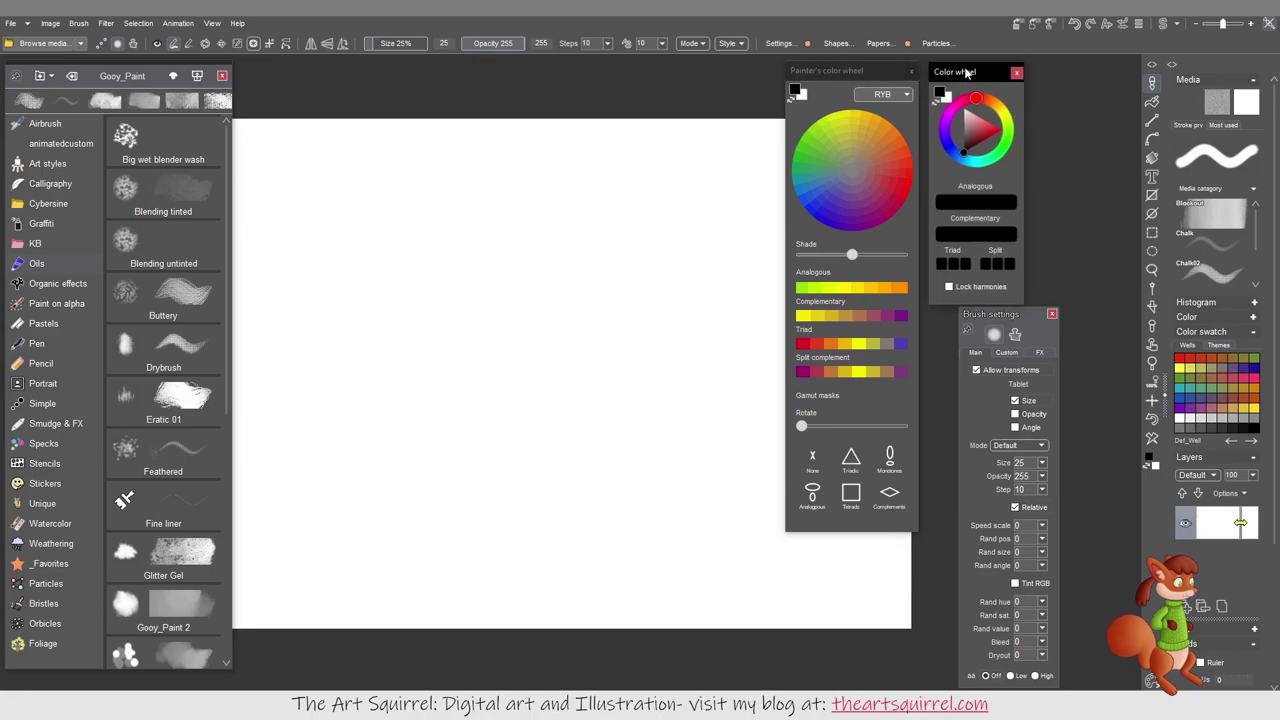
drag(1016, 316, 986, 318)
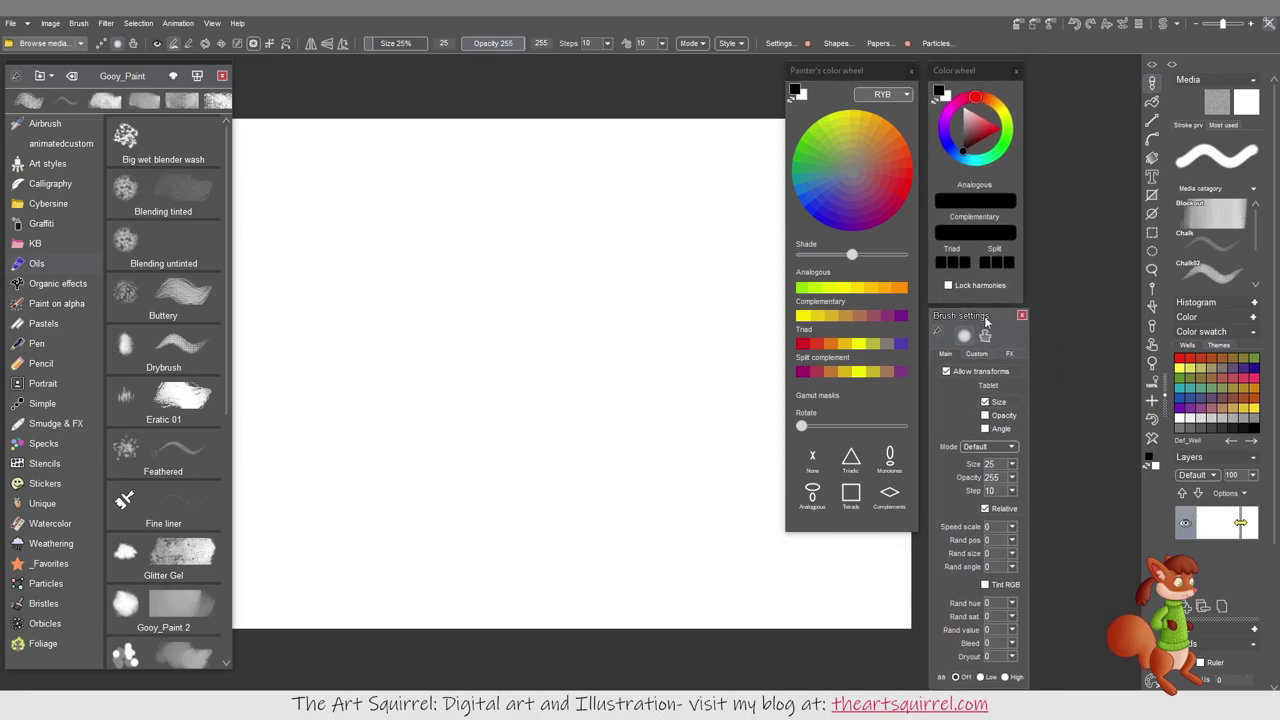
Step: Try the Fine liner, Gooy_Paint and Gooy_Paint 2 brushes, then load Glitter Gel
click(166, 505)
scroll(166, 432, down, 1)
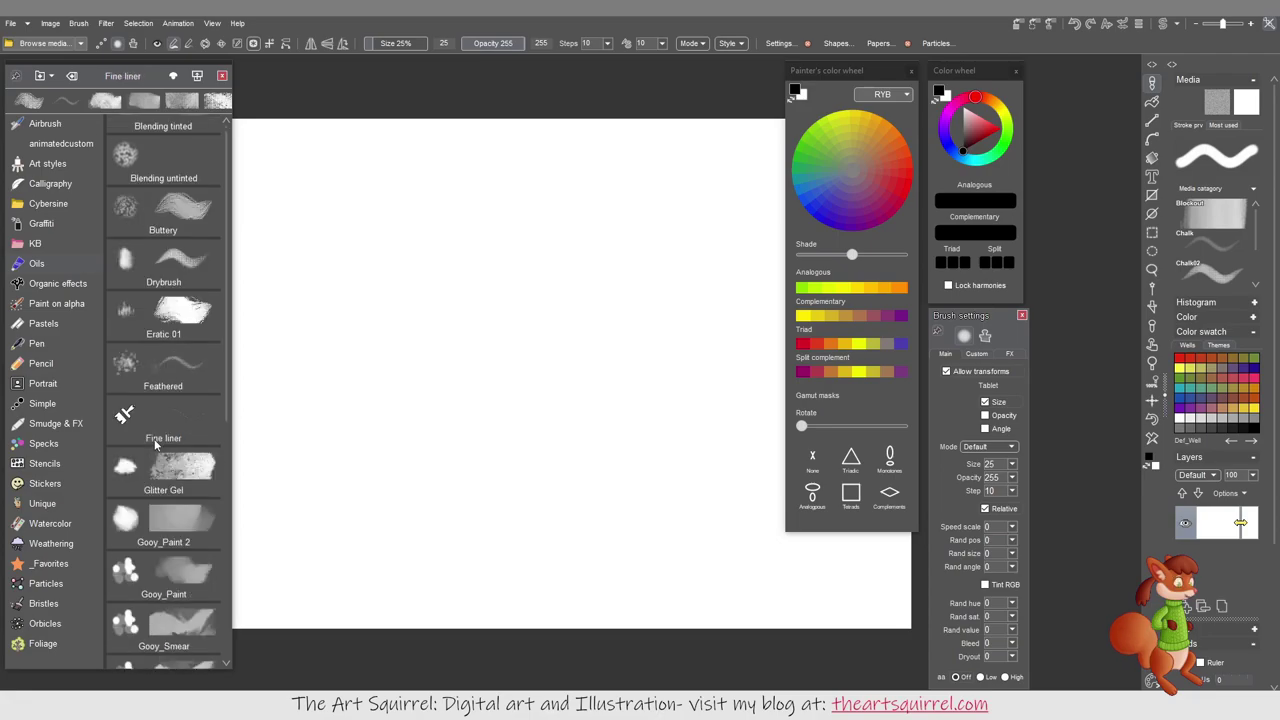
scroll(158, 442, down, 2)
click(170, 458)
scroll(165, 456, up, 1)
click(163, 455)
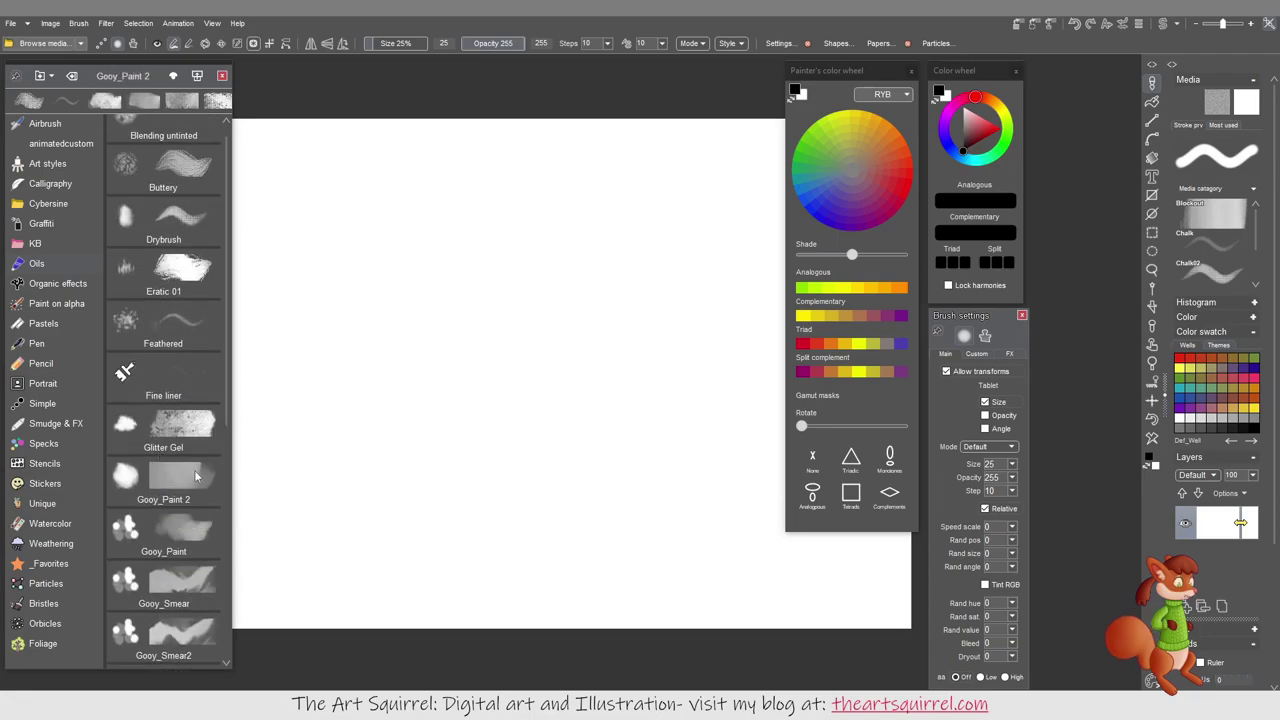
click(170, 430)
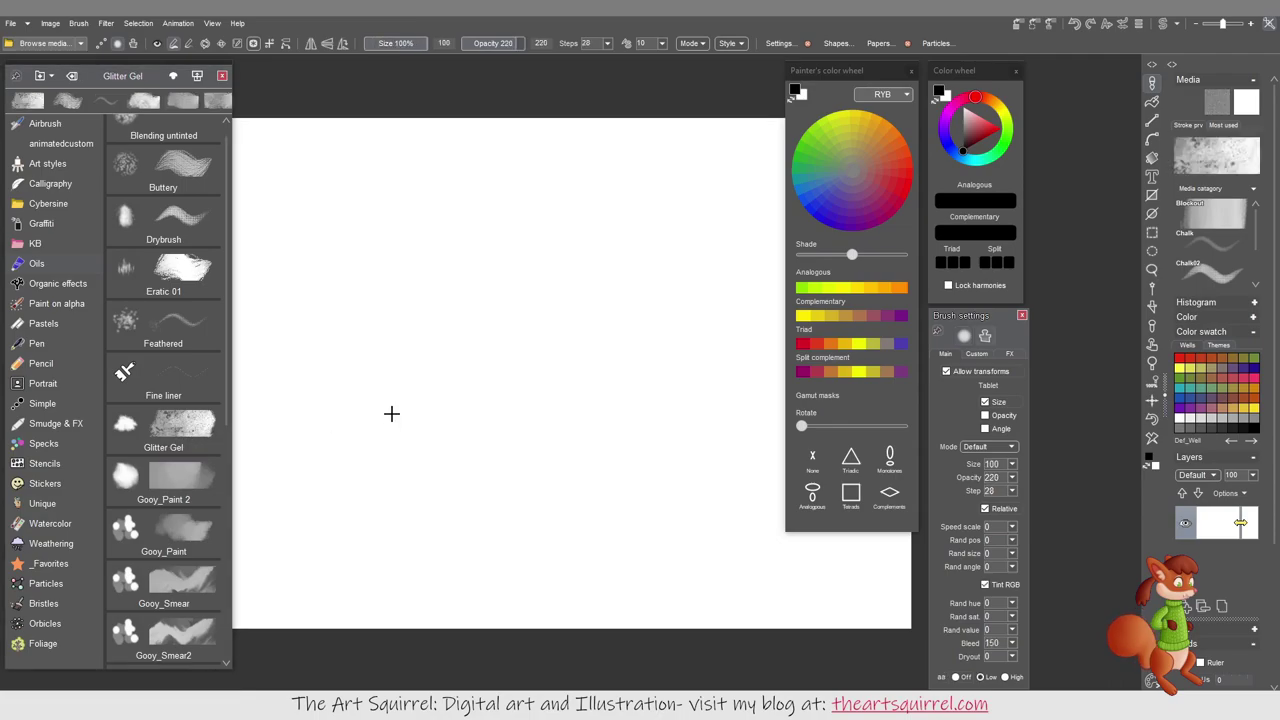
Step: Paint overlapping dark reddish-brown, gold, red and pink Glitter Gel patches mid-canvas
mouse_move(560, 365)
mouse_down()
mouse_move(518, 400)
mouse_move(585, 443)
mouse_up()
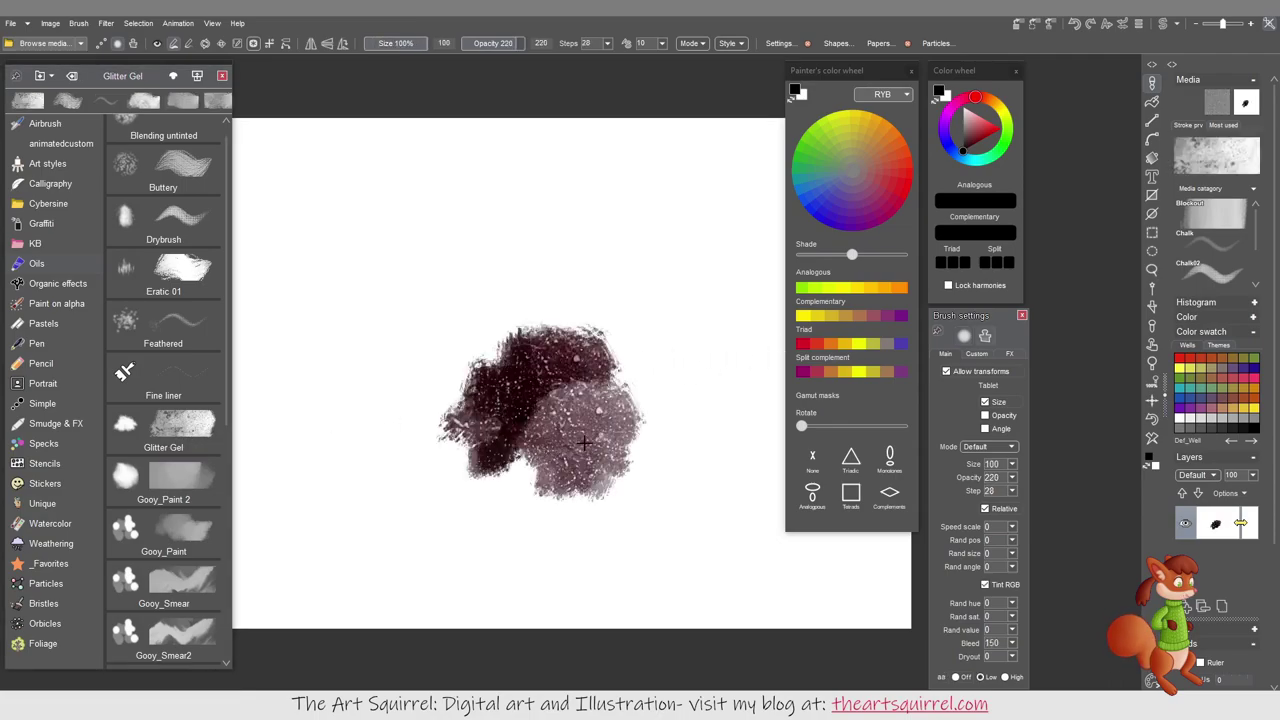
click(868, 147)
drag(590, 350, 640, 345)
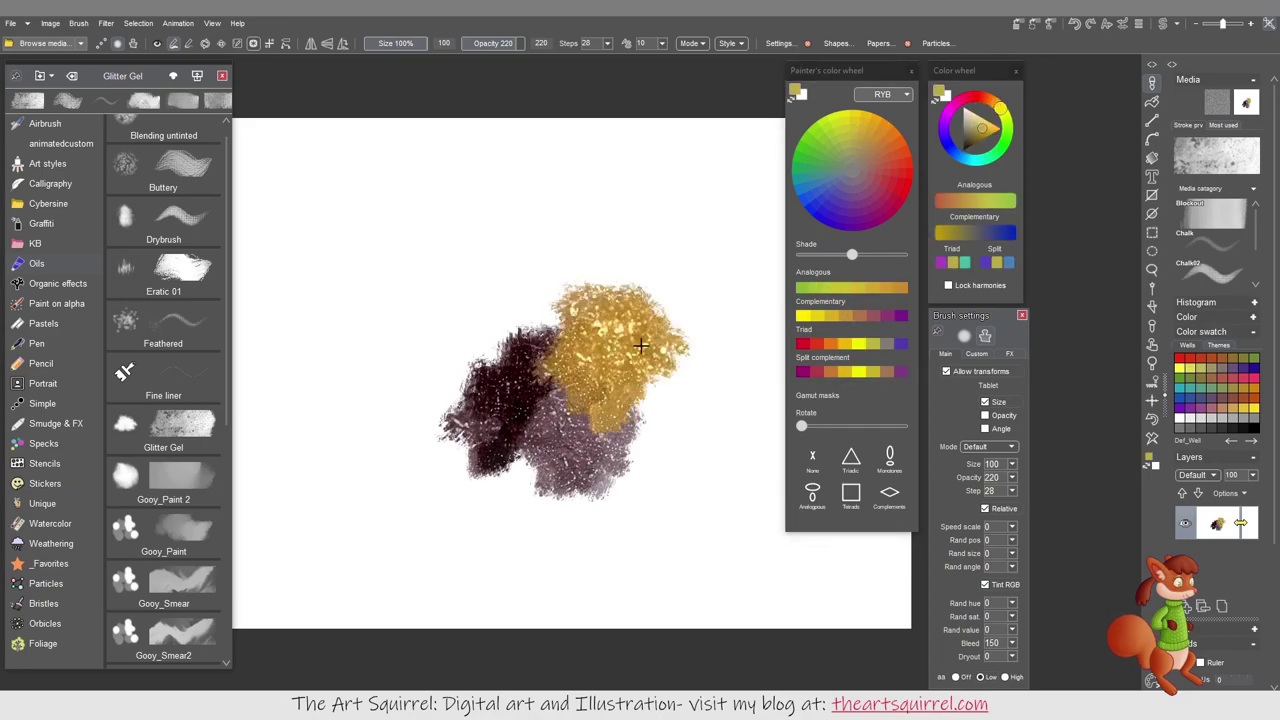
mouse_move(459, 386)
mouse_down()
mouse_move(489, 398)
mouse_move(437, 388)
mouse_move(449, 337)
mouse_move(435, 295)
mouse_up()
click(900, 168)
mouse_move(540, 330)
mouse_down()
mouse_move(520, 235)
mouse_move(450, 200)
mouse_move(351, 297)
mouse_move(323, 383)
mouse_move(378, 381)
mouse_up()
mouse_move(662, 258)
mouse_down()
mouse_move(690, 230)
mouse_move(640, 300)
mouse_up()
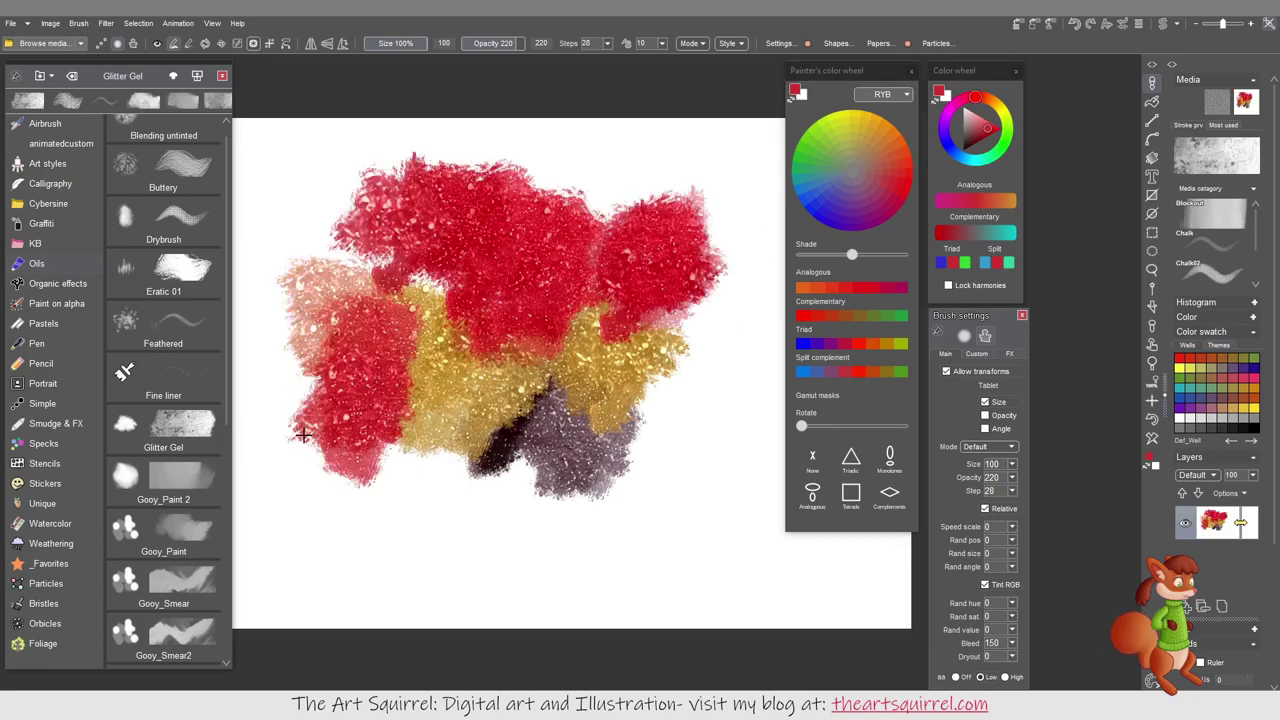
mouse_move(304, 435)
mouse_down()
mouse_move(390, 560)
mouse_move(505, 590)
mouse_up()
mouse_move(560, 500)
mouse_down()
mouse_move(655, 535)
mouse_move(525, 585)
mouse_move(540, 493)
mouse_up()
Step: Switch to the Highly textured brush and paint red over the left side
click(165, 458)
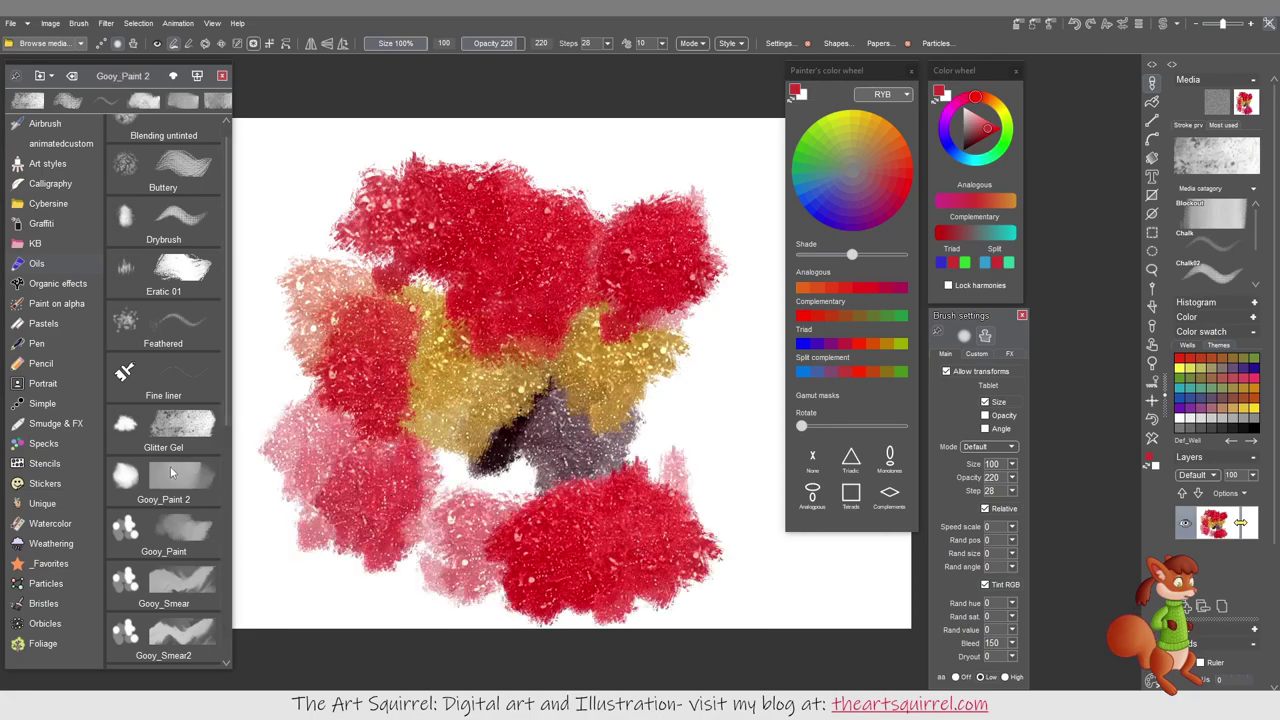
scroll(160, 350, down, 2)
scroll(158, 356, down, 1)
click(158, 356)
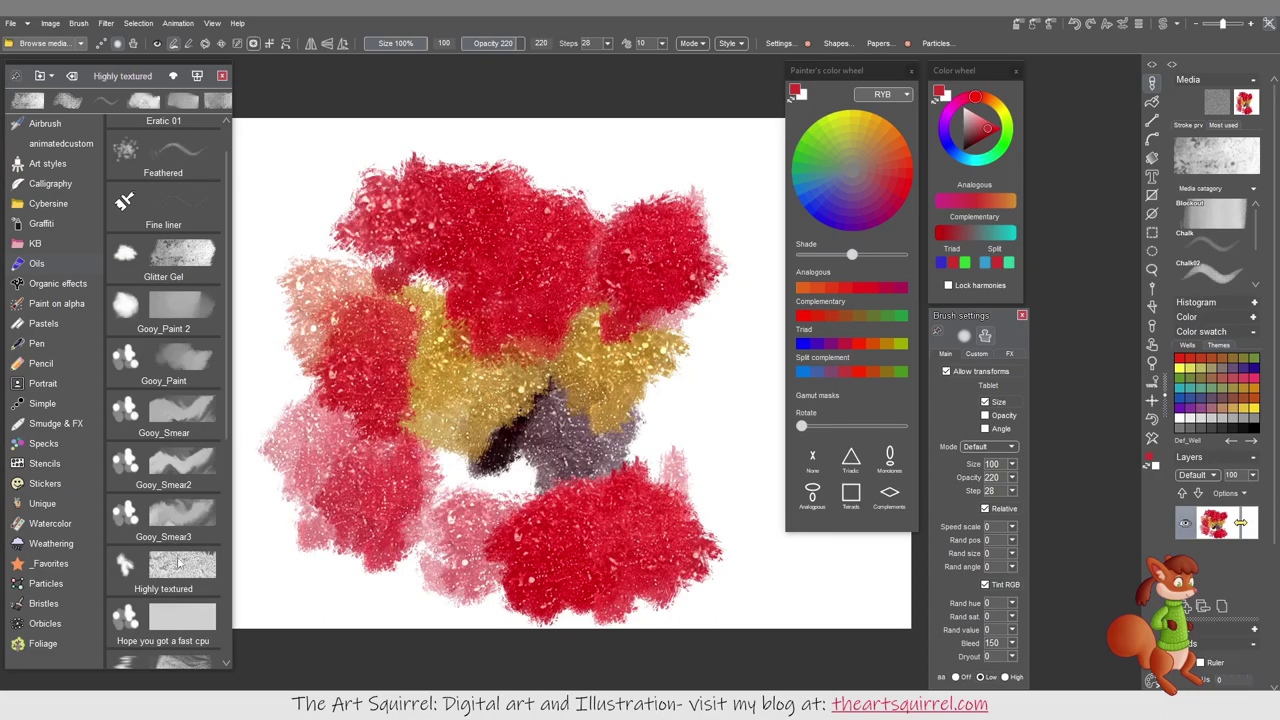
mouse_move(400, 420)
mouse_down()
mouse_move(290, 340)
mouse_move(300, 240)
mouse_move(494, 151)
mouse_move(480, 150)
mouse_move(600, 180)
mouse_move(450, 220)
mouse_move(340, 200)
mouse_move(280, 140)
mouse_move(290, 266)
mouse_move(260, 300)
mouse_move(330, 320)
mouse_up()
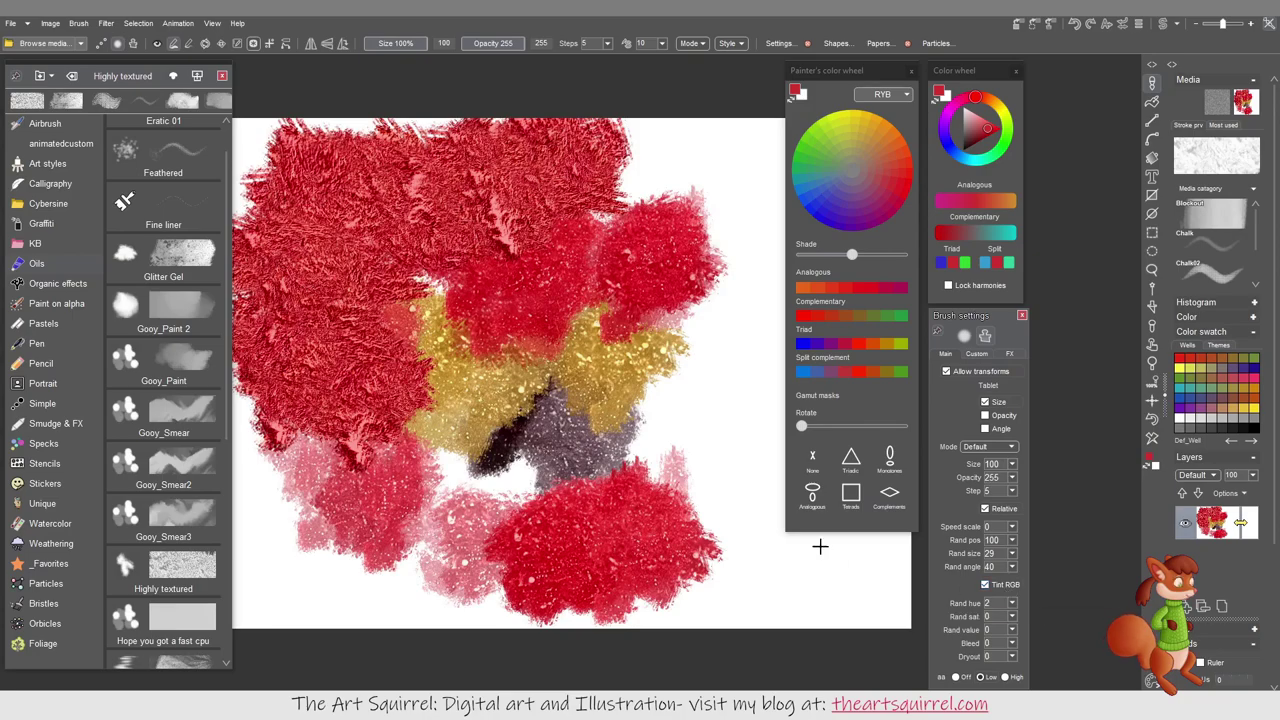
Step: Extend textured red down the lower left and sweep whitish-grey texture across the lower area
mouse_move(532, 466)
mouse_down()
mouse_move(506, 491)
mouse_move(440, 495)
mouse_move(451, 516)
mouse_move(406, 508)
mouse_move(343, 554)
mouse_move(345, 573)
mouse_move(320, 572)
mouse_move(288, 518)
mouse_move(444, 567)
mouse_move(452, 537)
mouse_move(445, 603)
mouse_move(288, 594)
mouse_move(292, 617)
mouse_move(392, 572)
mouse_move(428, 573)
mouse_up()
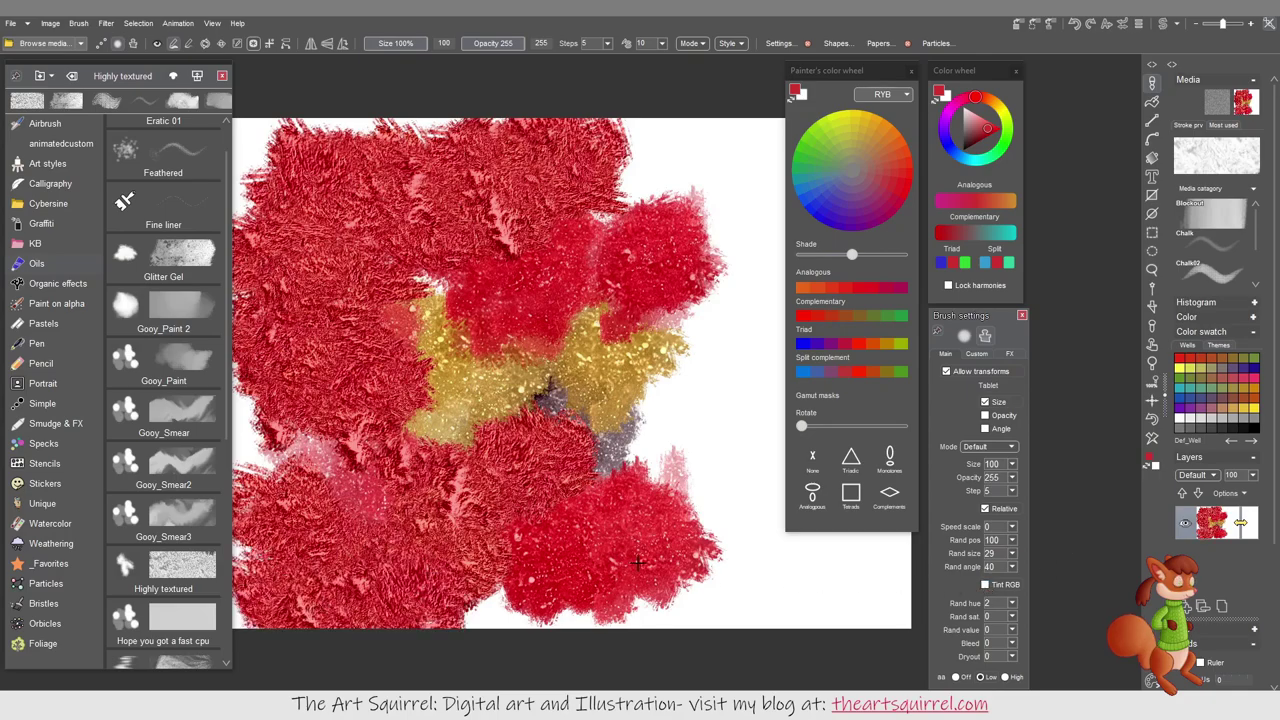
drag(638, 563, 645, 540)
mouse_move(423, 480)
mouse_down()
mouse_move(360, 560)
mouse_move(480, 540)
mouse_move(590, 480)
mouse_move(320, 520)
mouse_up()
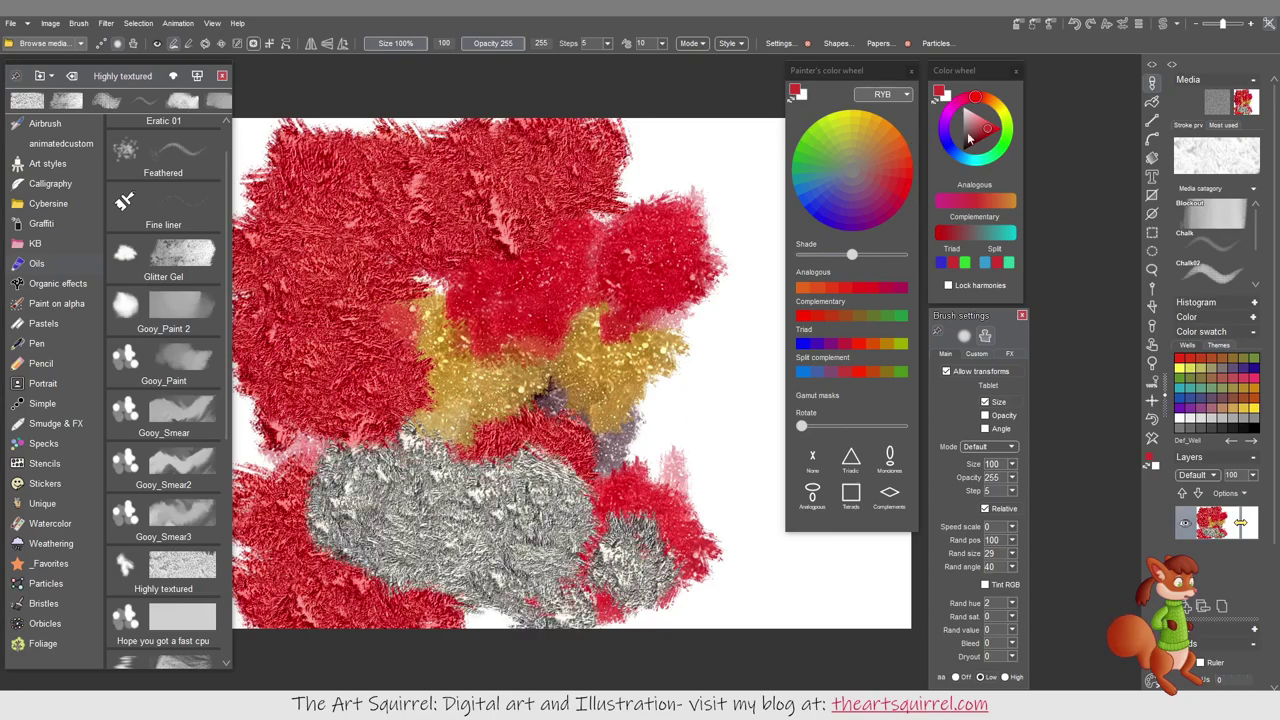
Step: Paint grey and bright green texture on the left, then yellow-orange across the centre and bottom
drag(995, 112, 1006, 127)
mouse_move(345, 318)
mouse_down()
mouse_move(300, 470)
mouse_move(330, 565)
mouse_up()
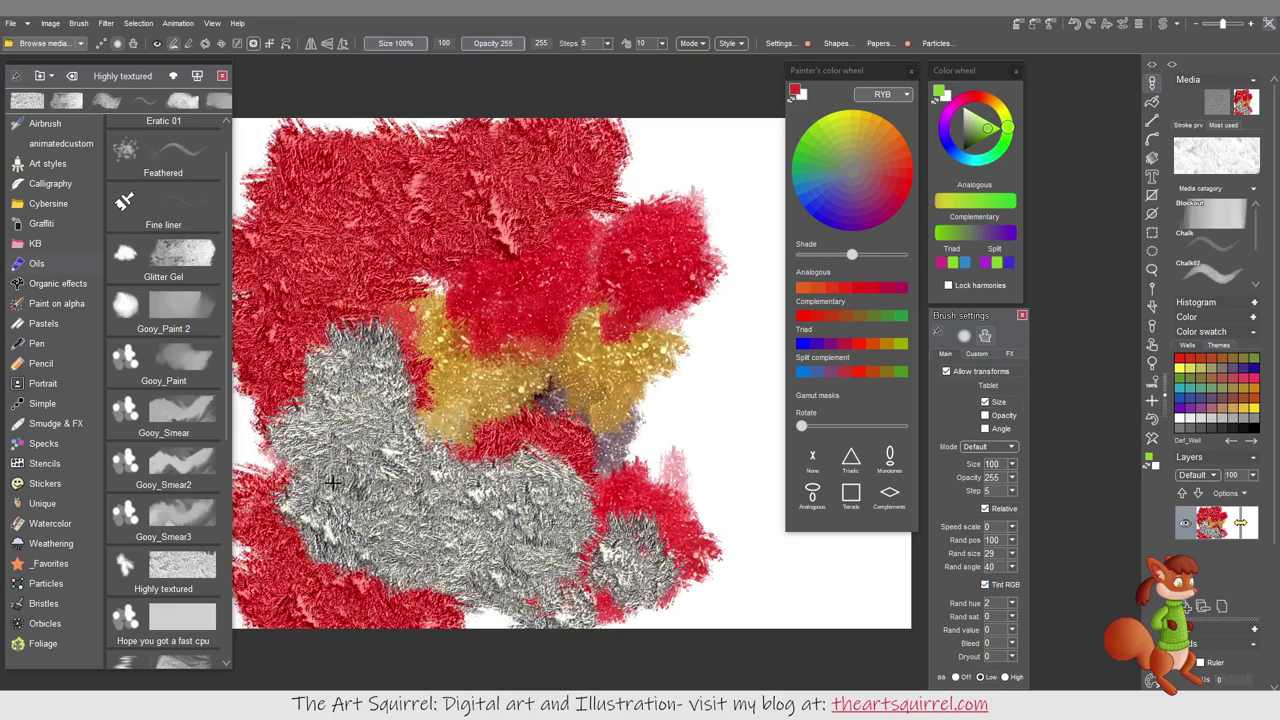
mouse_move(331, 482)
mouse_down()
mouse_move(388, 479)
mouse_move(513, 538)
mouse_move(569, 480)
mouse_move(459, 545)
mouse_up()
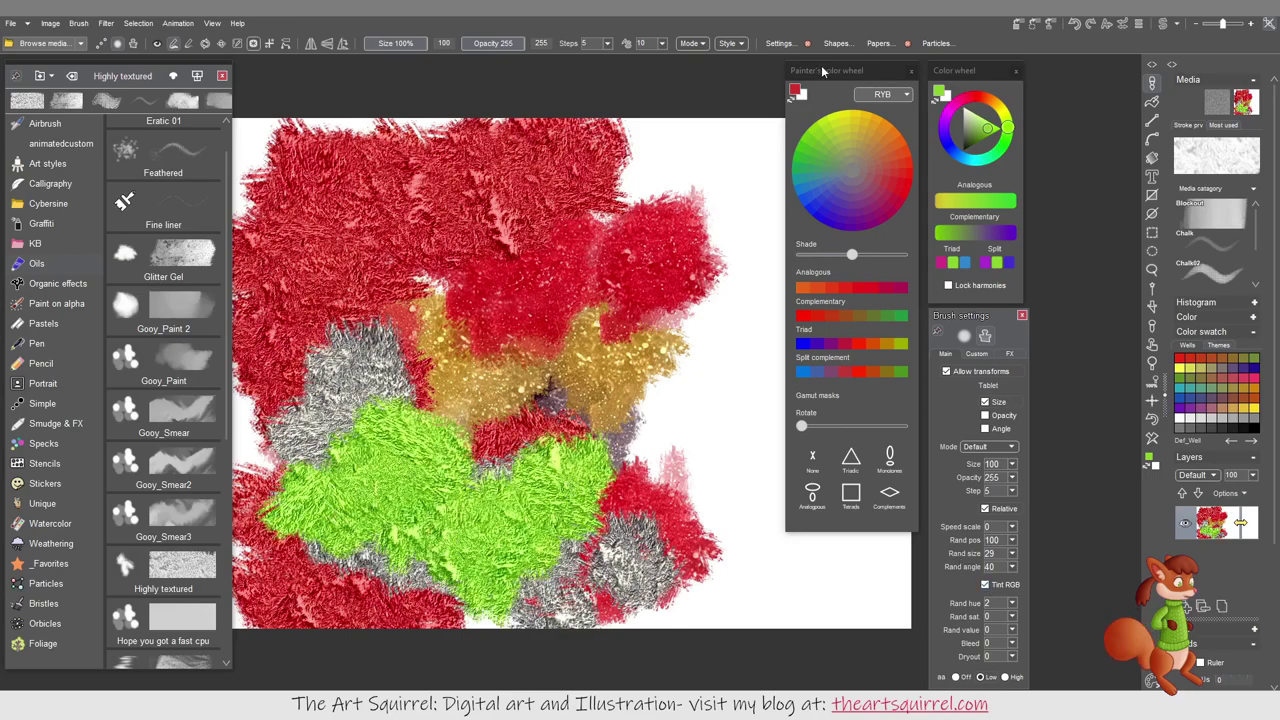
drag(1008, 110, 998, 104)
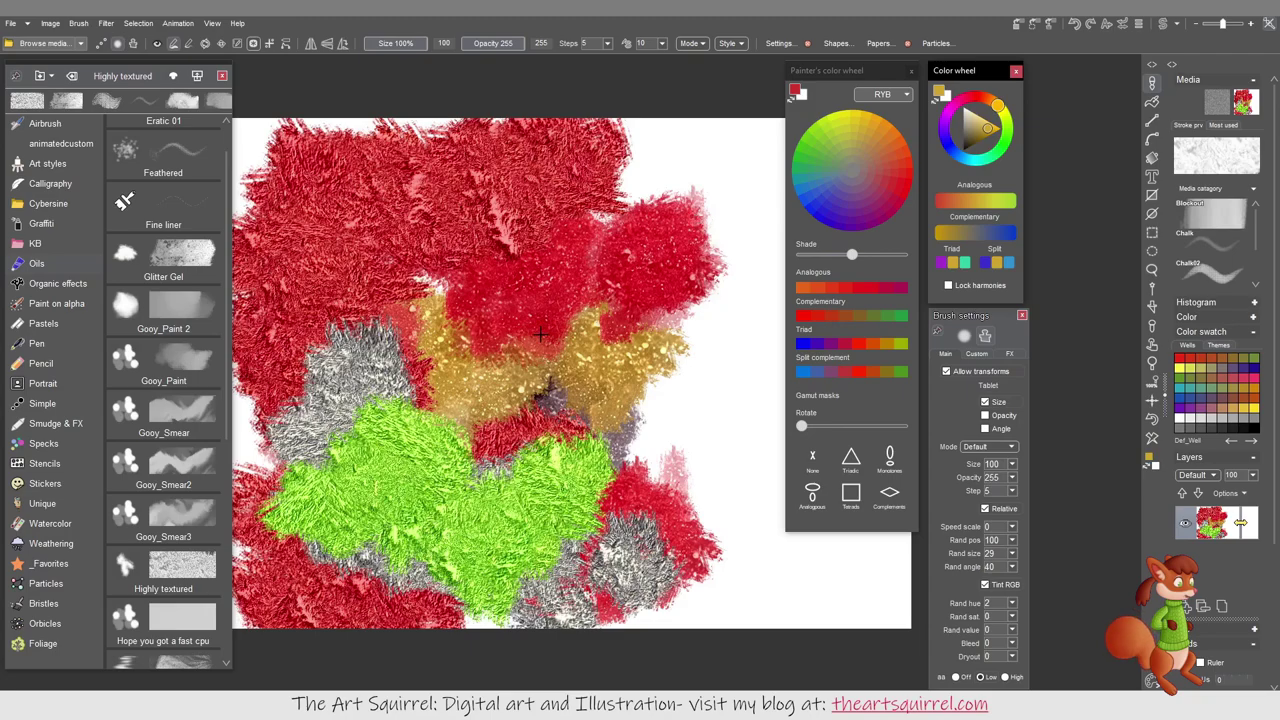
mouse_move(540, 335)
mouse_down()
mouse_move(420, 464)
mouse_move(571, 386)
mouse_move(480, 474)
mouse_move(400, 493)
mouse_move(336, 476)
mouse_move(374, 516)
mouse_up()
mouse_move(578, 566)
mouse_down()
mouse_move(450, 595)
mouse_move(680, 540)
mouse_move(398, 532)
mouse_up()
Step: Switch to the Horizontal streaks brush and paint a faint yellow streak at lower left
scroll(197, 584, down, 1)
click(197, 584)
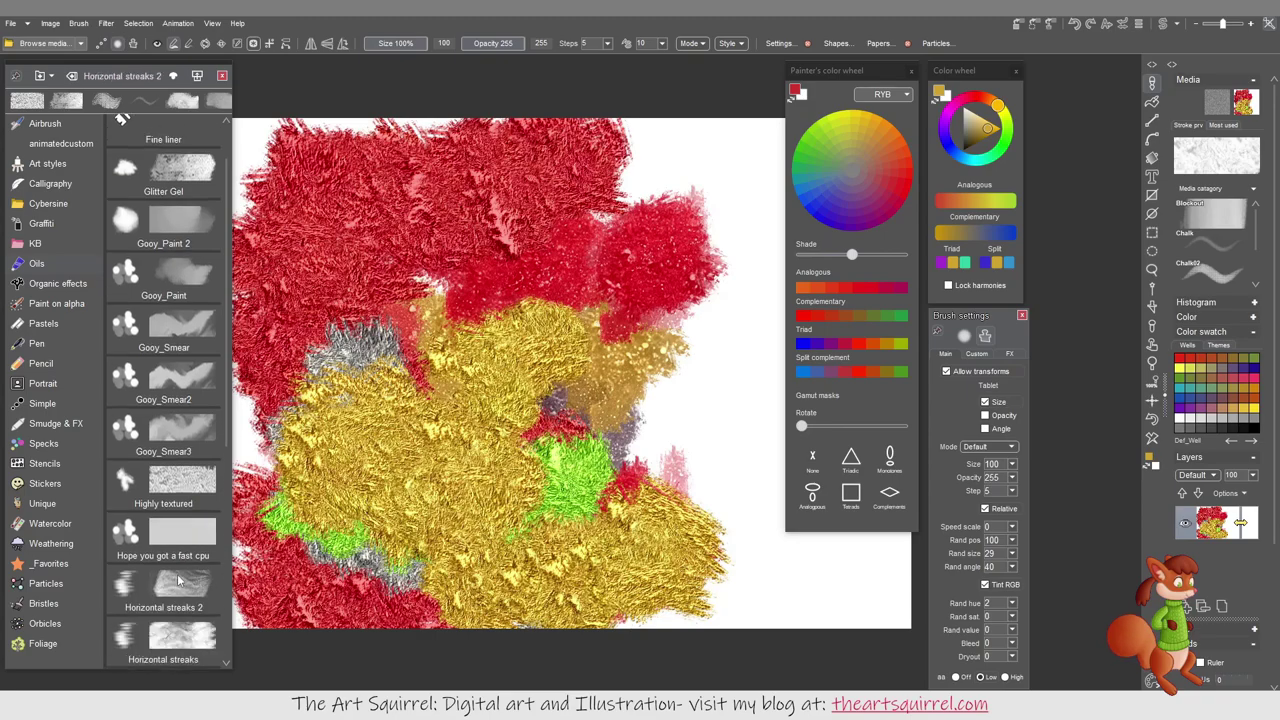
scroll(179, 580, down, 1)
click(179, 578)
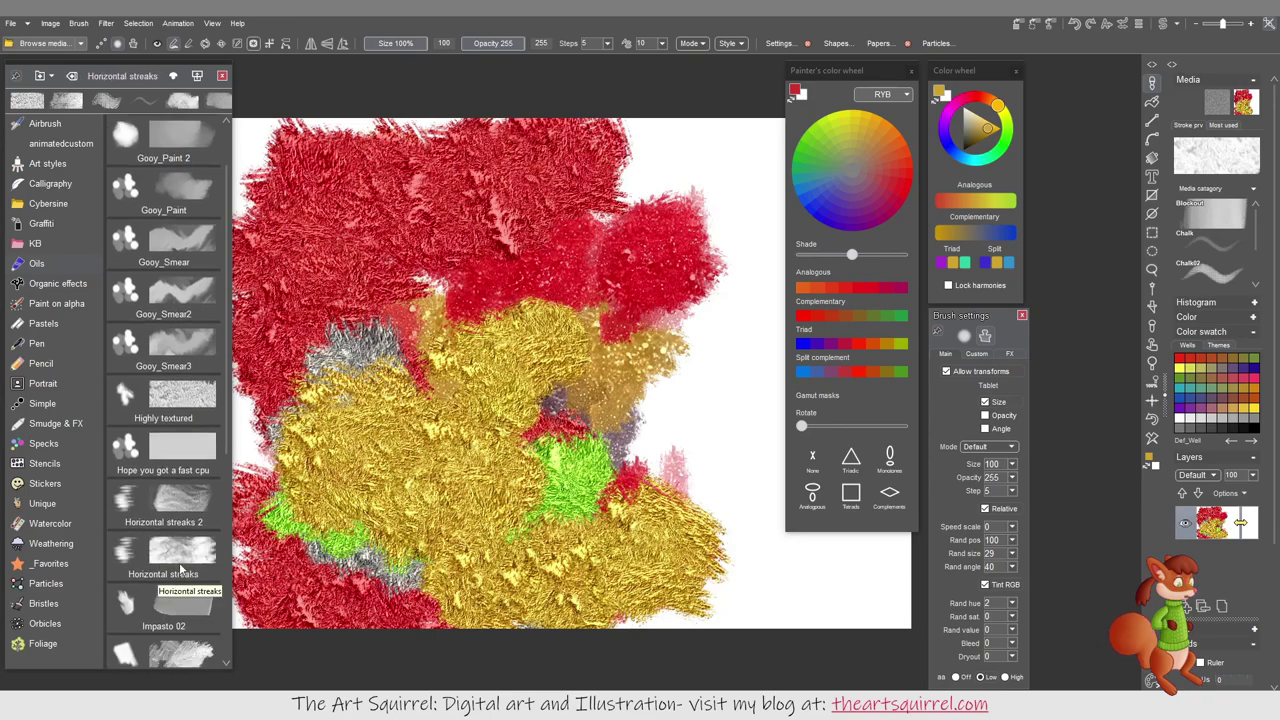
mouse_move(430, 432)
mouse_down()
mouse_move(409, 537)
mouse_move(440, 610)
mouse_up()
Step: Lay yellow impasto strokes at lower left and beside the green patch with Impasto Details 01
scroll(191, 572, down, 1)
click(191, 572)
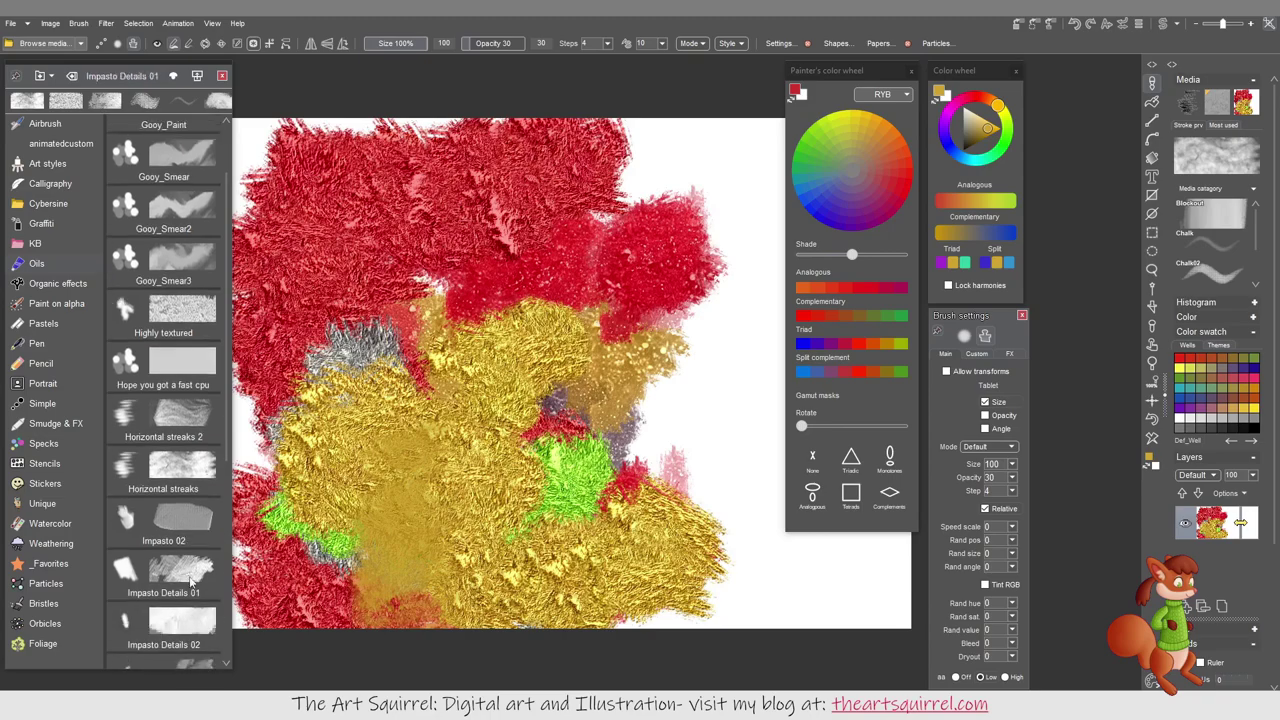
mouse_move(440, 485)
mouse_down()
mouse_move(300, 380)
mouse_move(255, 420)
mouse_move(401, 576)
mouse_up()
mouse_move(671, 485)
mouse_down()
mouse_move(726, 470)
mouse_move(716, 518)
mouse_move(638, 540)
mouse_move(595, 497)
mouse_move(614, 489)
mouse_move(578, 488)
mouse_move(458, 554)
mouse_move(476, 592)
mouse_move(402, 559)
mouse_move(380, 580)
mouse_up()
Step: Sweep purple impasto up the left side, set Bleed to 250, and paint tan-brown over the yellow
click(870, 192)
mouse_move(269, 467)
mouse_down()
mouse_move(290, 410)
mouse_move(350, 440)
mouse_move(280, 330)
mouse_move(436, 256)
mouse_up()
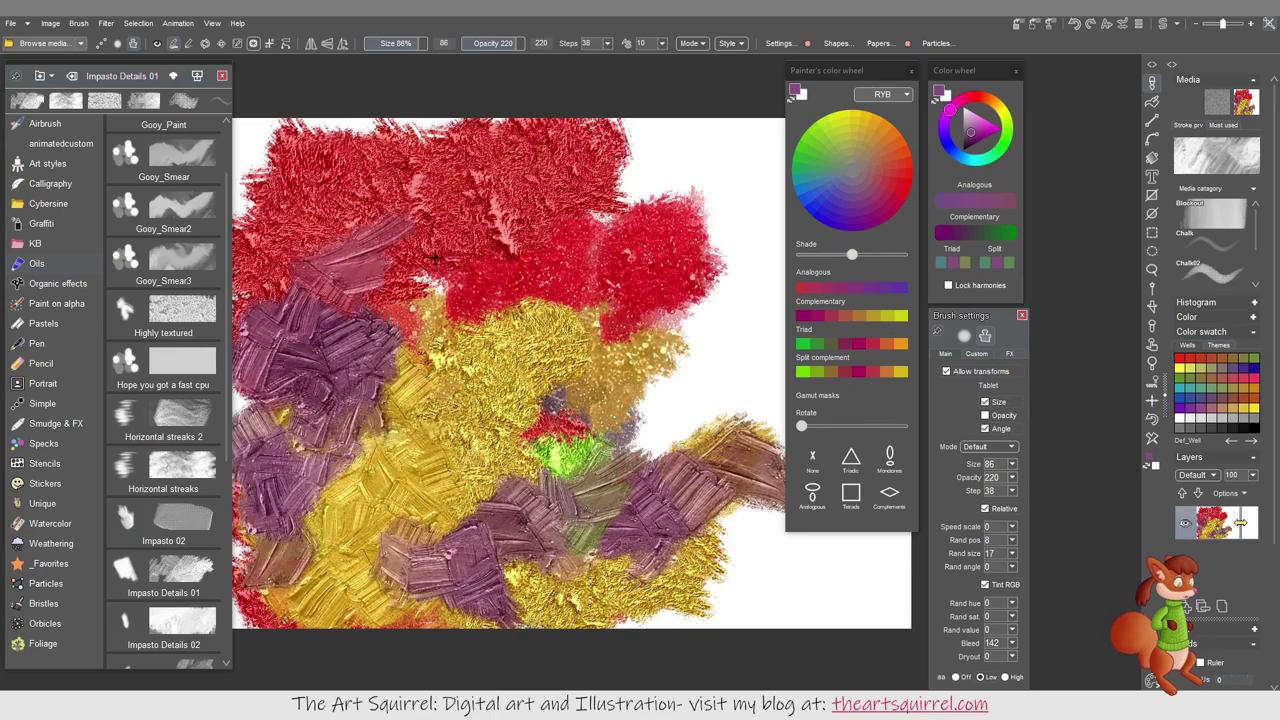
click(1013, 643)
drag(983, 663, 1028, 661)
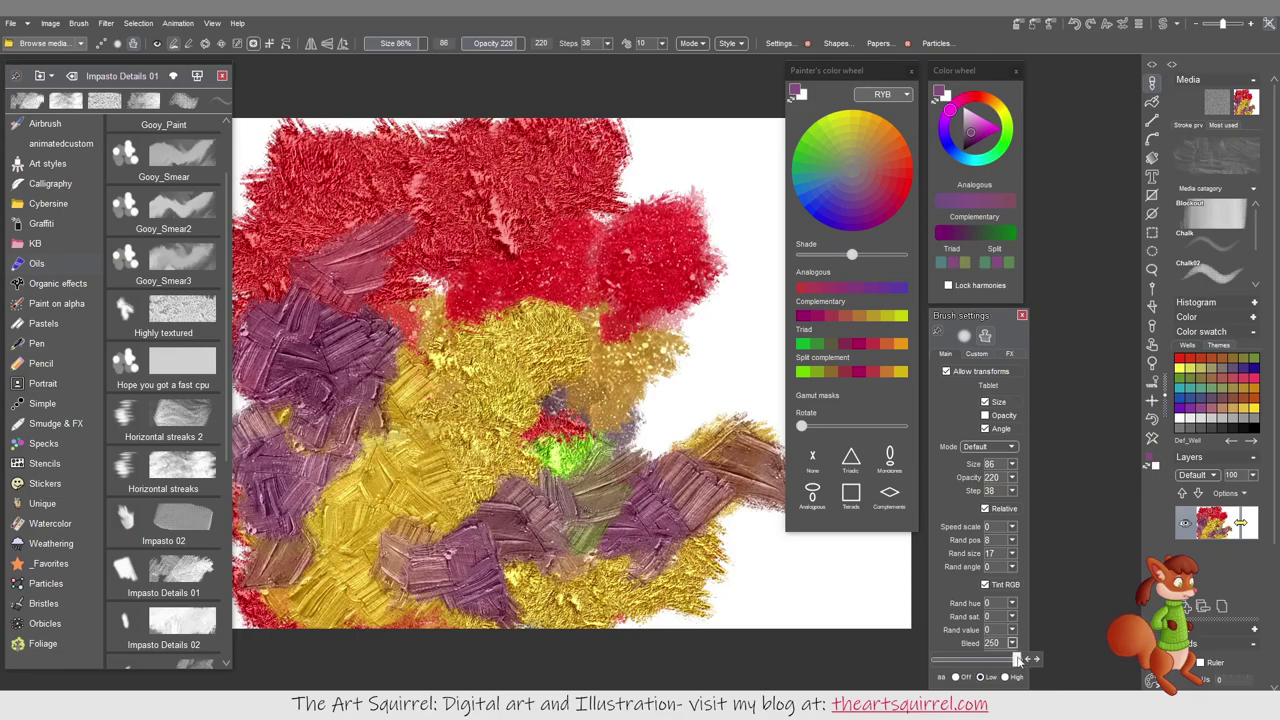
mouse_move(549, 412)
mouse_down()
mouse_move(440, 487)
mouse_move(340, 300)
mouse_move(470, 470)
mouse_move(360, 500)
mouse_move(444, 549)
mouse_move(520, 560)
mouse_move(620, 450)
mouse_move(560, 400)
mouse_move(625, 272)
mouse_move(745, 240)
mouse_move(766, 323)
mouse_move(729, 337)
mouse_move(532, 291)
mouse_move(425, 235)
mouse_move(300, 280)
mouse_move(282, 385)
mouse_up()
Step: Paint red impasto strokes at the upper left using Impasto Details 02 and another Details brush
scroll(165, 583, down, 1)
click(165, 587)
scroll(165, 585, down, 1)
click(165, 585)
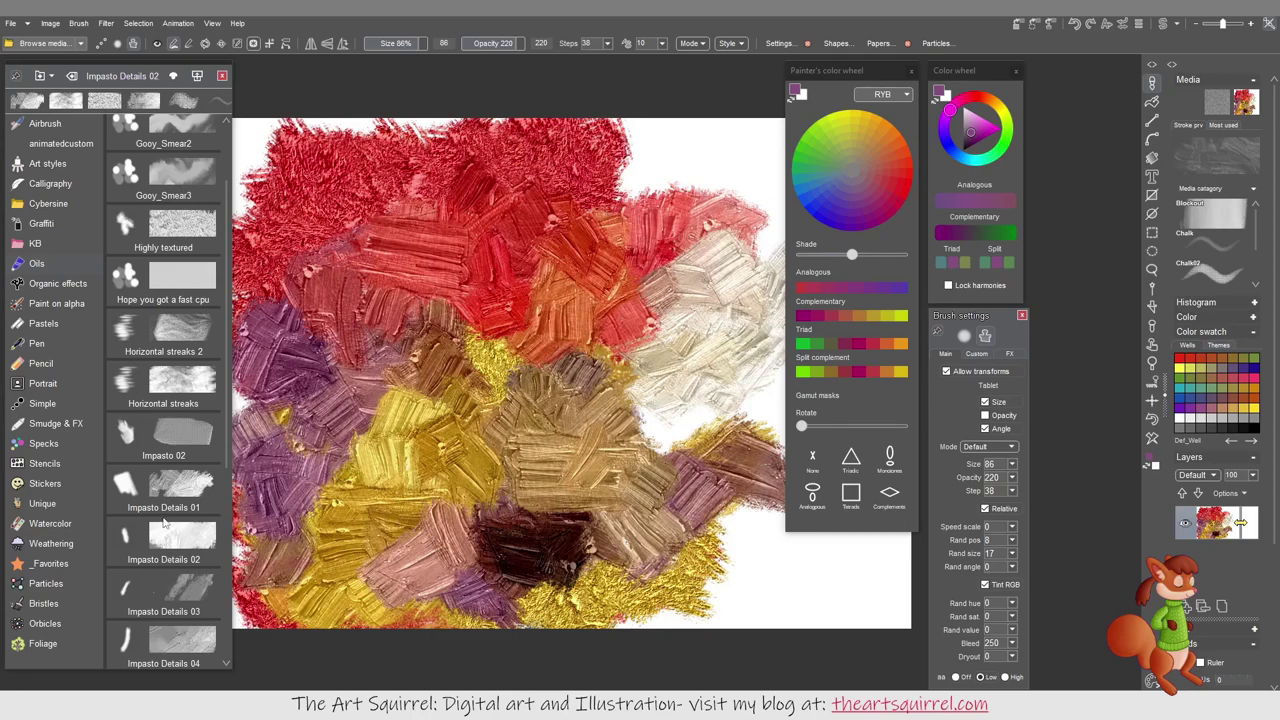
mouse_move(374, 375)
mouse_down()
mouse_move(386, 334)
mouse_move(435, 307)
mouse_up()
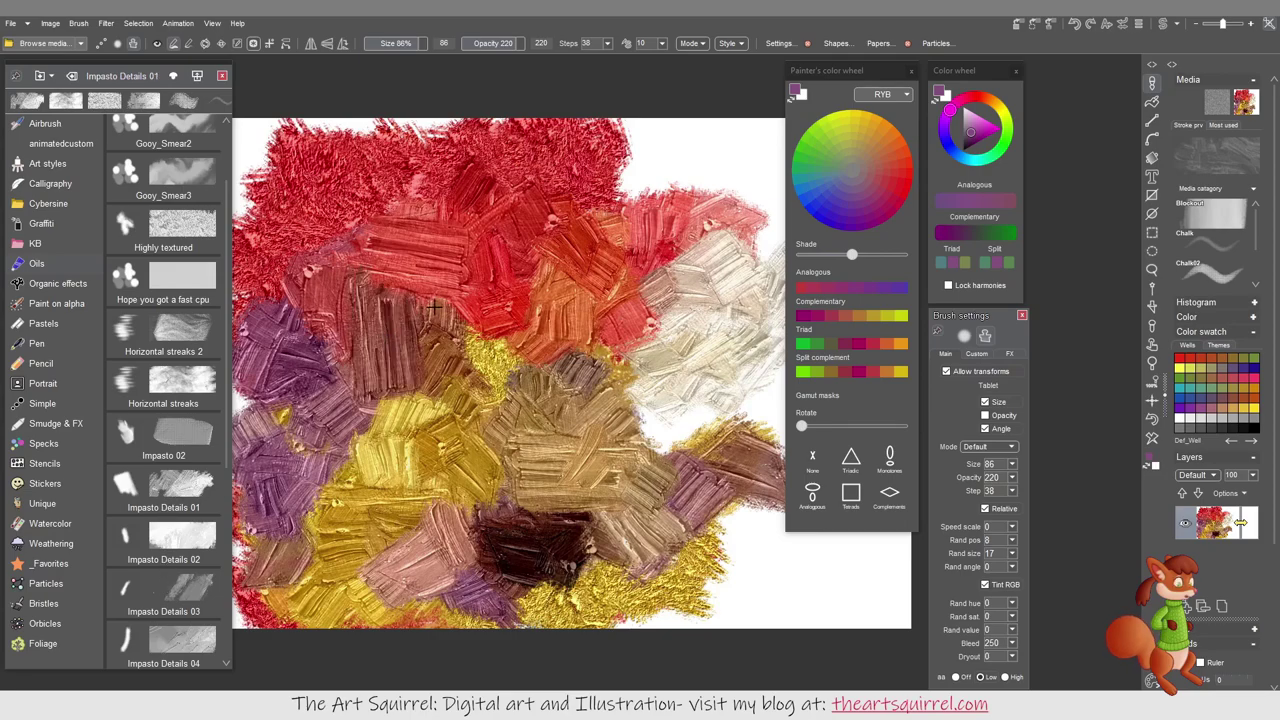
mouse_move(391, 271)
mouse_down()
mouse_move(320, 160)
mouse_move(316, 272)
mouse_up()
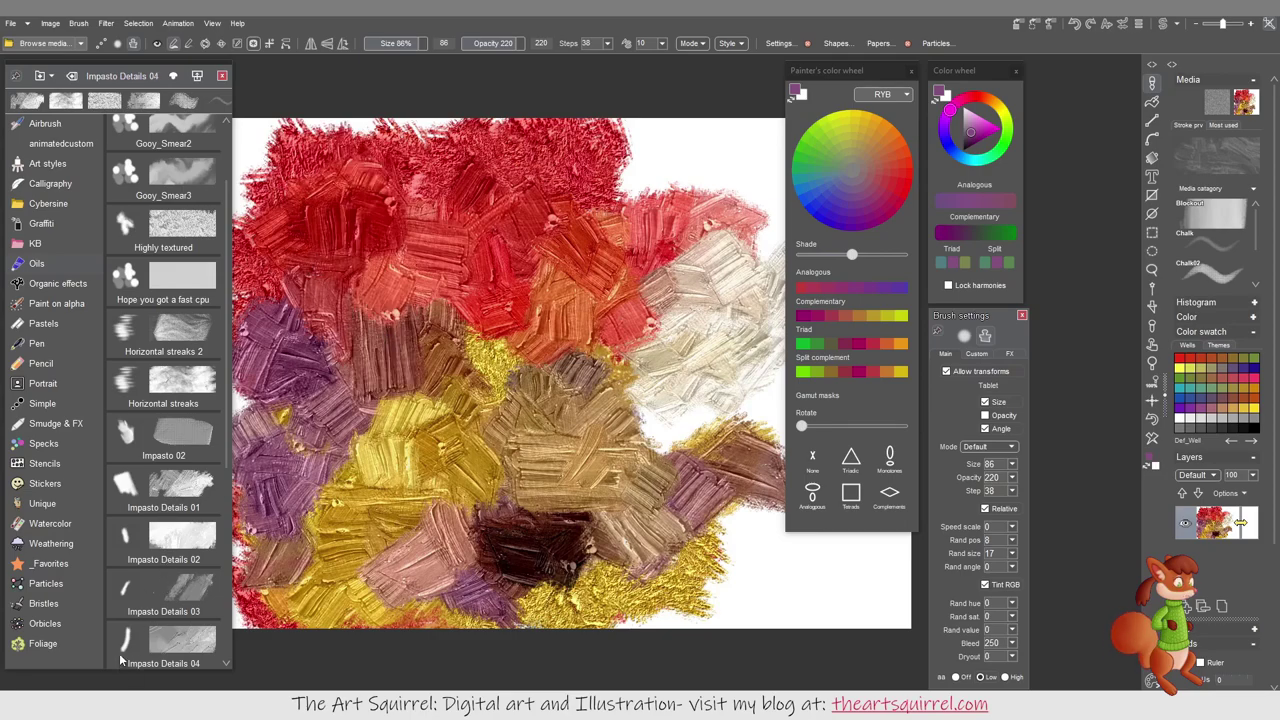
Step: Paint large purple strokes in the centre and over the red, then dark purple with Impasto Details 03
click(182, 545)
mouse_move(320, 480)
mouse_down()
mouse_move(540, 370)
mouse_move(400, 480)
mouse_move(418, 540)
mouse_move(430, 500)
mouse_move(380, 530)
mouse_move(323, 515)
mouse_move(340, 260)
mouse_move(440, 420)
mouse_up()
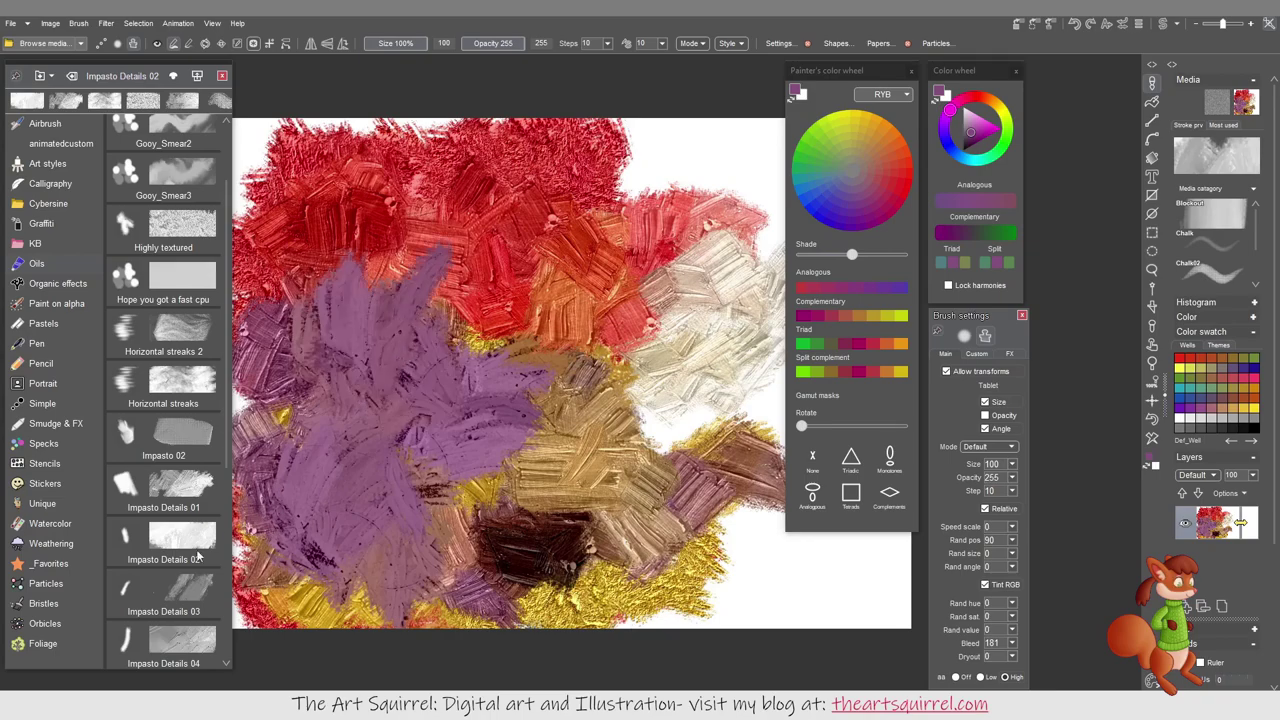
mouse_move(554, 234)
mouse_down()
mouse_move(410, 200)
mouse_move(350, 320)
mouse_move(390, 428)
mouse_up()
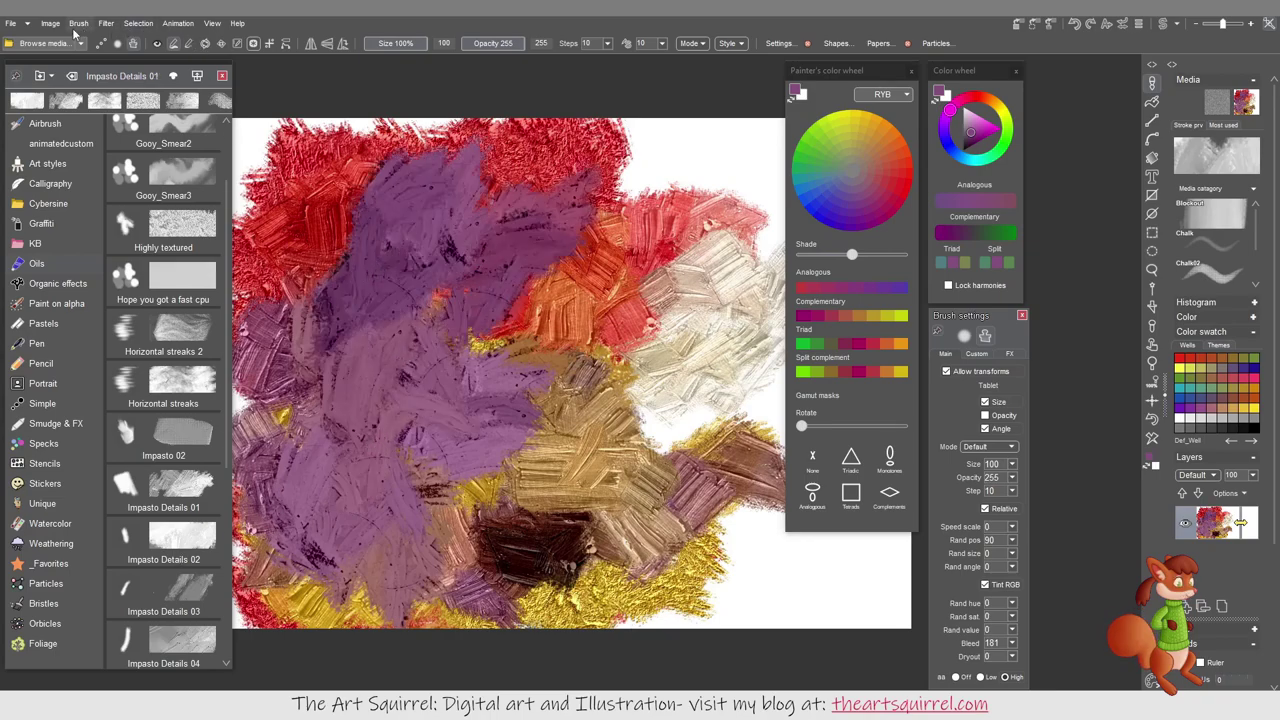
click(195, 595)
scroll(198, 572, down, 1)
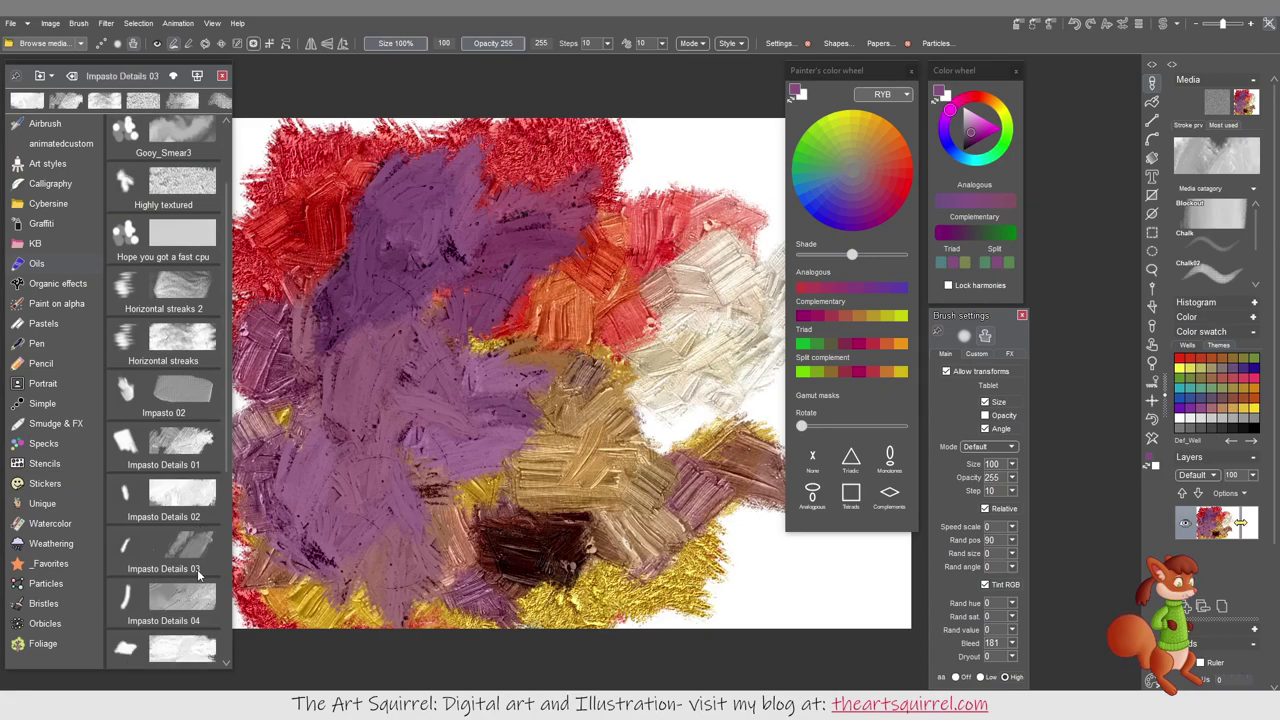
mouse_move(377, 485)
mouse_down()
mouse_move(378, 542)
mouse_move(395, 565)
mouse_move(446, 566)
mouse_move(460, 502)
mouse_move(448, 484)
mouse_move(402, 473)
mouse_move(426, 427)
mouse_move(381, 453)
mouse_move(388, 398)
mouse_move(353, 371)
mouse_move(355, 331)
mouse_move(416, 394)
mouse_move(360, 310)
mouse_move(452, 464)
mouse_move(353, 468)
mouse_move(300, 528)
mouse_move(336, 570)
mouse_move(530, 581)
mouse_move(694, 541)
mouse_up()
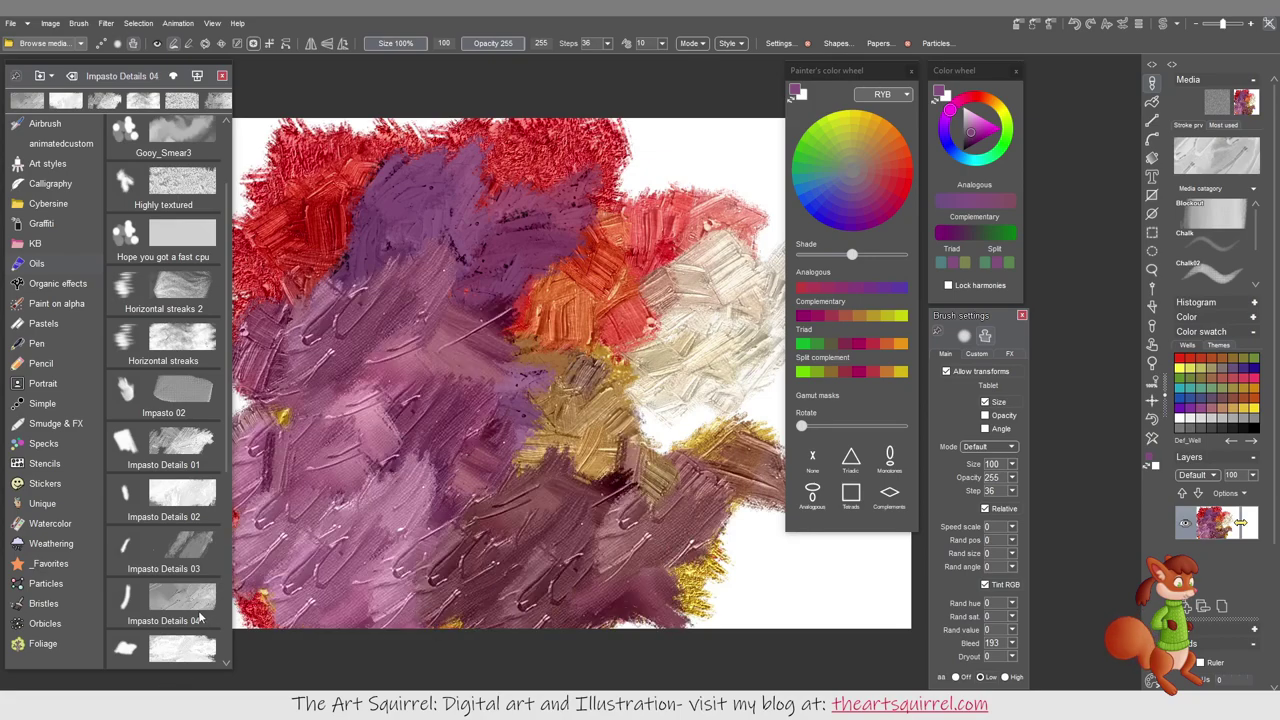
Step: Paint purple strokes across the lower and middle canvas with Impasto Details 05 and Impasto Strokes 02
click(180, 648)
mouse_move(505, 436)
mouse_down()
mouse_move(560, 455)
mouse_move(511, 537)
mouse_move(526, 578)
mouse_move(600, 523)
mouse_move(576, 536)
mouse_move(590, 566)
mouse_move(384, 453)
mouse_move(434, 399)
mouse_move(371, 452)
mouse_move(422, 572)
mouse_move(285, 605)
mouse_up()
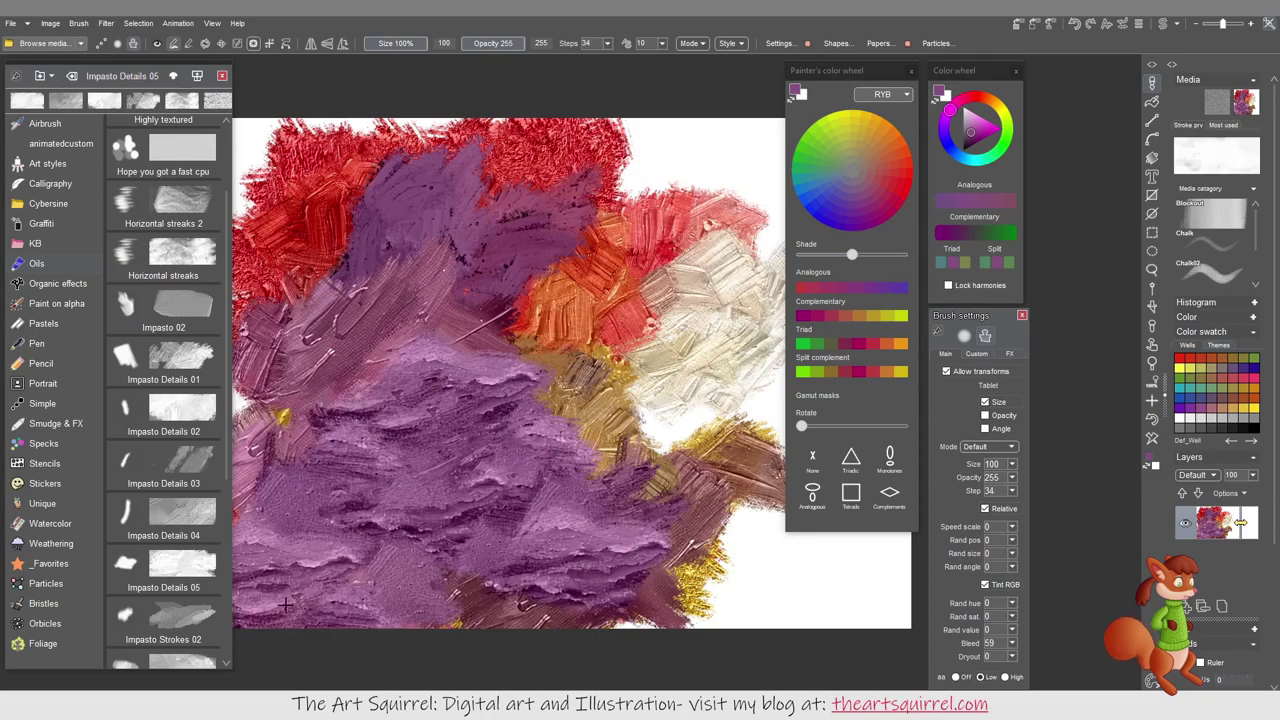
click(165, 620)
mouse_move(410, 455)
mouse_down()
mouse_move(465, 530)
mouse_move(445, 516)
mouse_up()
drag(360, 480, 470, 415)
Step: Cover the lower middle to the bottom-right edge in broad purple using Impasto Strokes 3
click(165, 580)
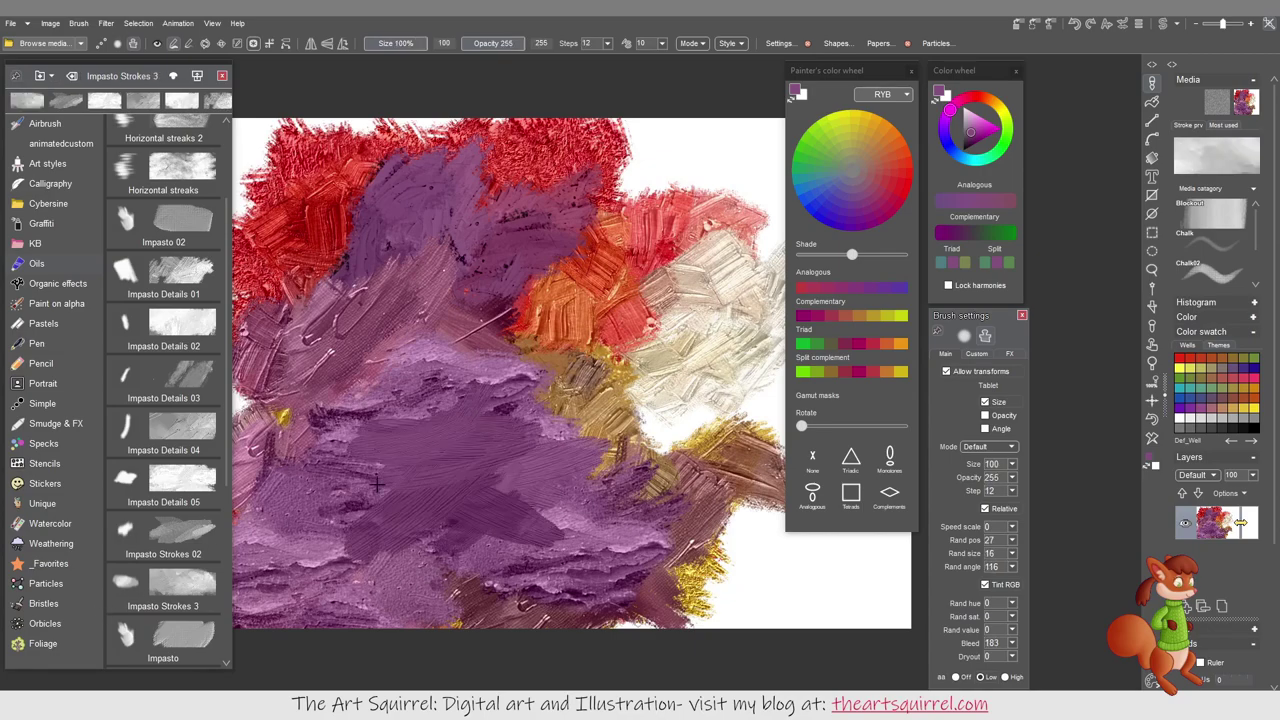
mouse_move(377, 484)
mouse_down()
mouse_move(417, 475)
mouse_move(521, 492)
mouse_move(474, 566)
mouse_up()
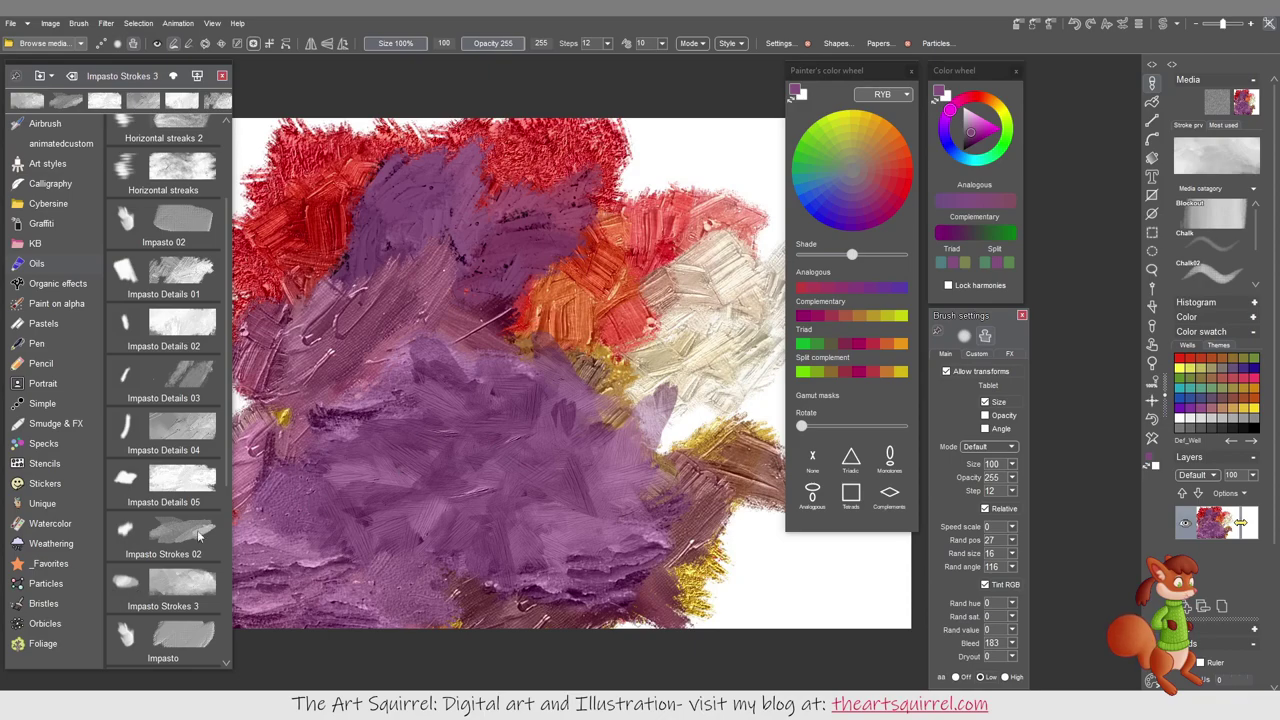
scroll(185, 533, down, 2)
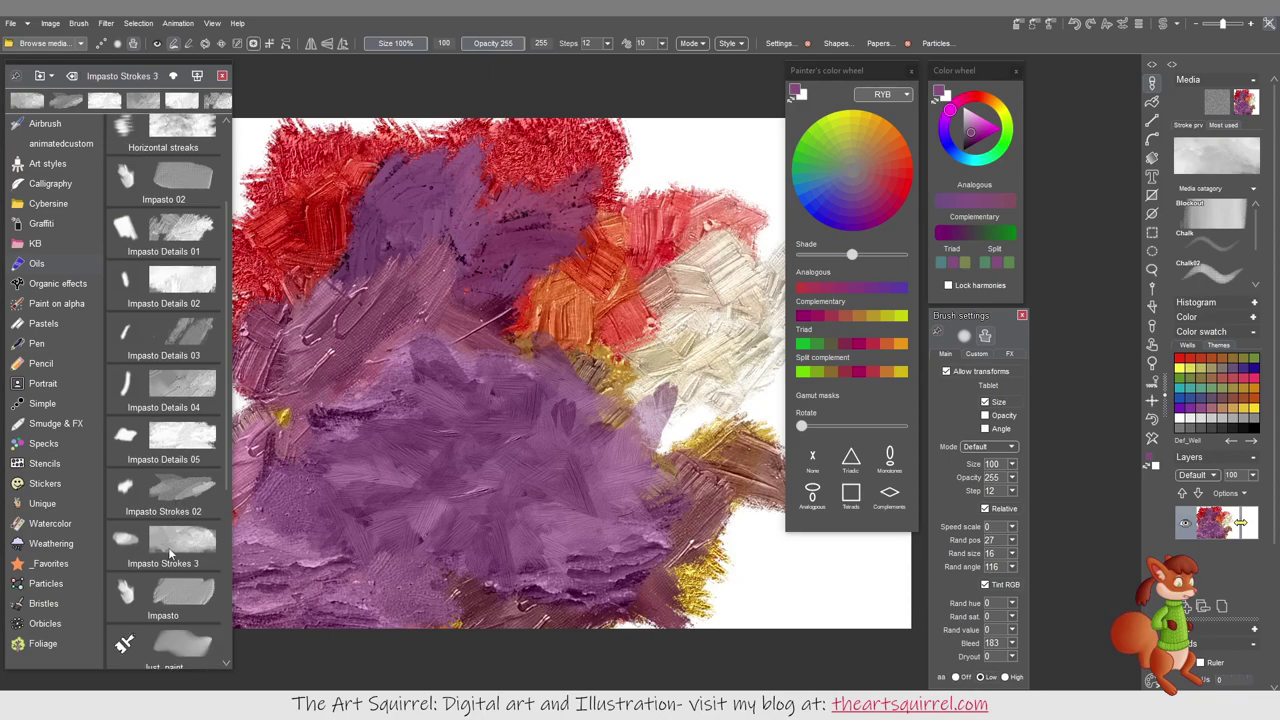
mouse_move(520, 360)
mouse_down()
mouse_move(640, 480)
mouse_move(500, 560)
mouse_move(620, 540)
mouse_move(639, 590)
mouse_move(877, 586)
mouse_move(880, 600)
mouse_up()
click(146, 650)
scroll(146, 593, down, 2)
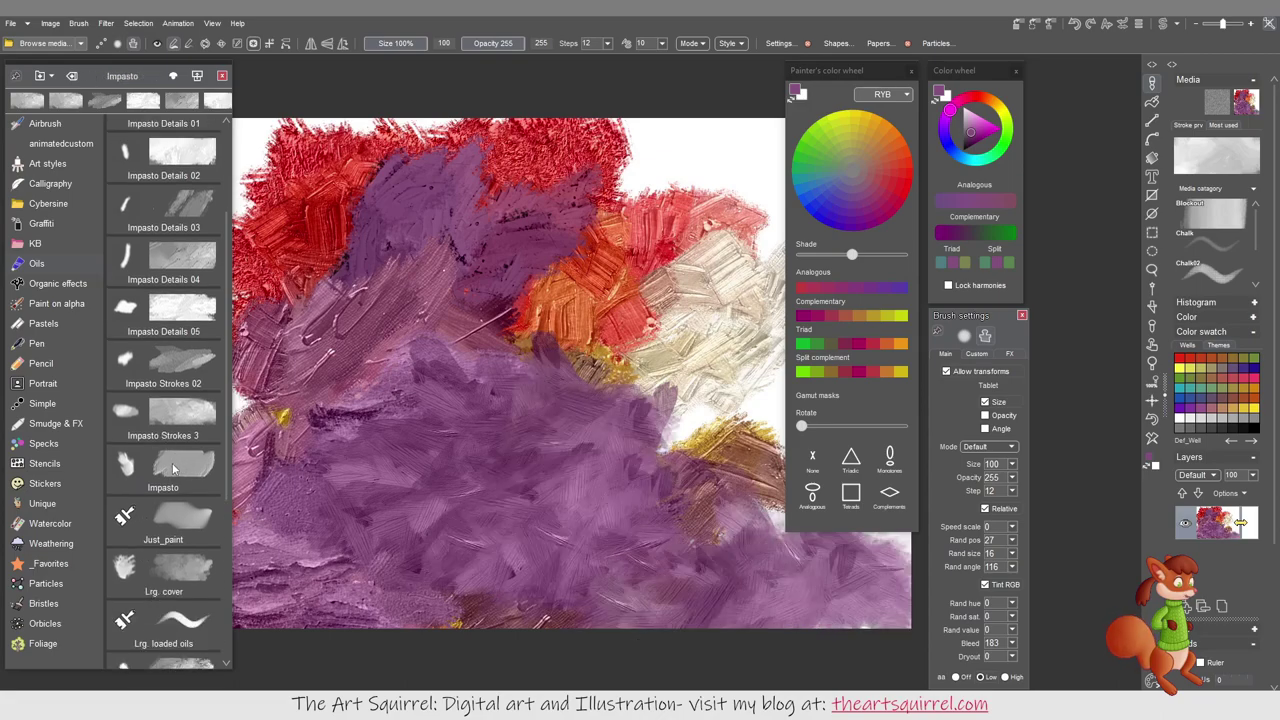
Step: Paint gold Marble gel strokes over the central purple area, extending the patch leftward
scroll(177, 467, down, 2)
click(174, 585)
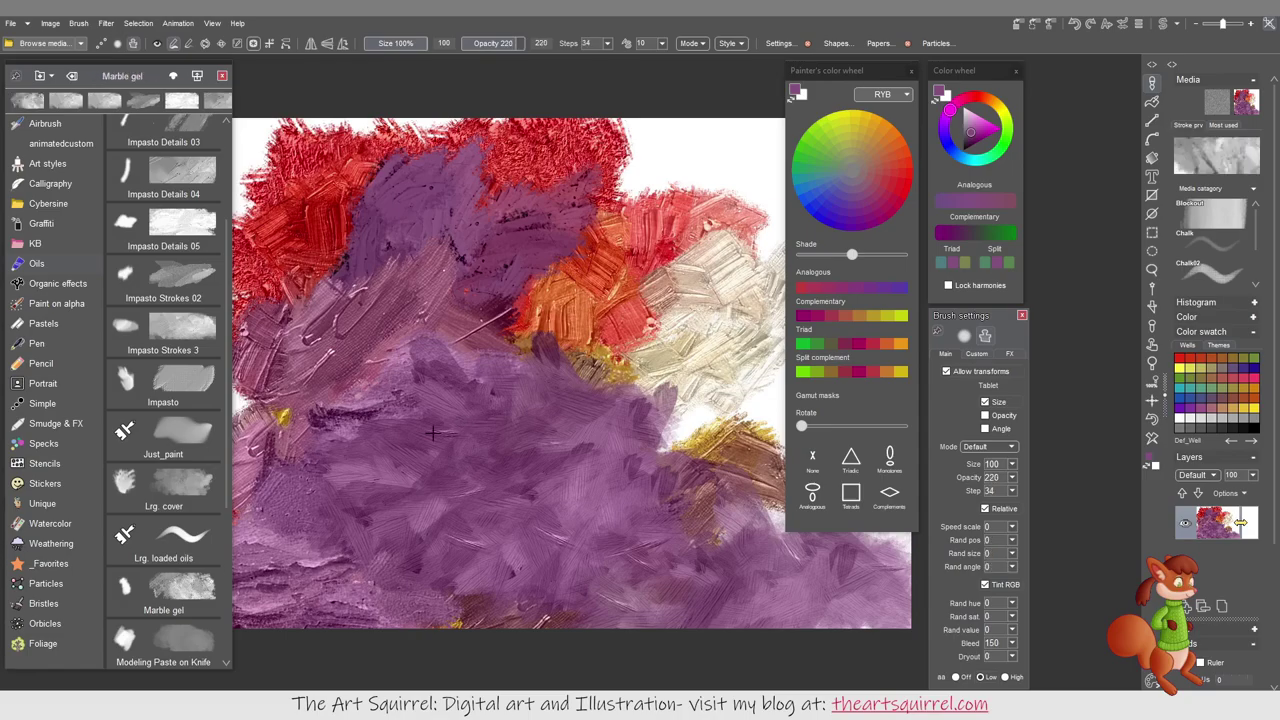
mouse_move(432, 434)
mouse_down()
mouse_move(410, 455)
mouse_move(468, 530)
mouse_move(419, 539)
mouse_move(555, 420)
mouse_move(595, 362)
mouse_up()
click(887, 131)
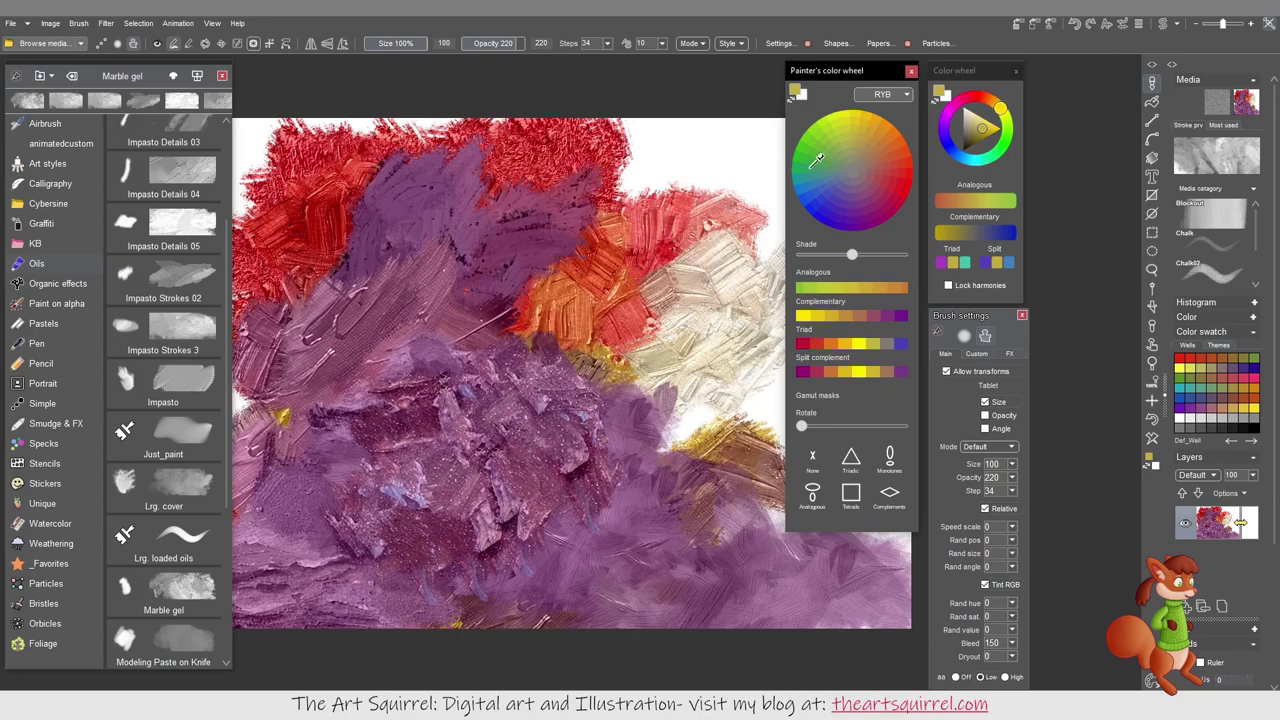
mouse_move(420, 430)
mouse_down()
mouse_move(500, 560)
mouse_move(593, 457)
mouse_move(565, 595)
mouse_move(540, 550)
mouse_move(330, 490)
mouse_move(597, 399)
mouse_up()
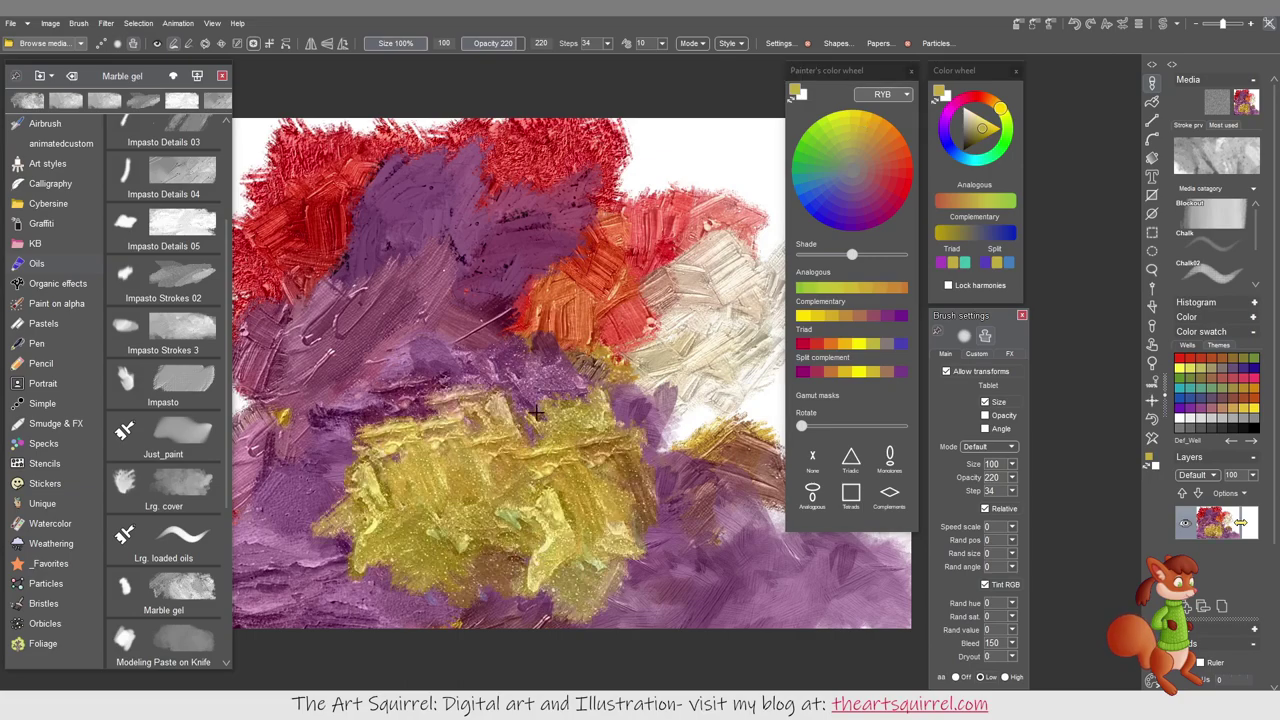
mouse_move(378, 435)
mouse_down()
mouse_move(300, 500)
mouse_move(319, 483)
mouse_up()
Step: Try Modeling Paste on Knife, Oily shadow and Sandpaper 03, blending the gold and adding a lower-right blob
click(145, 630)
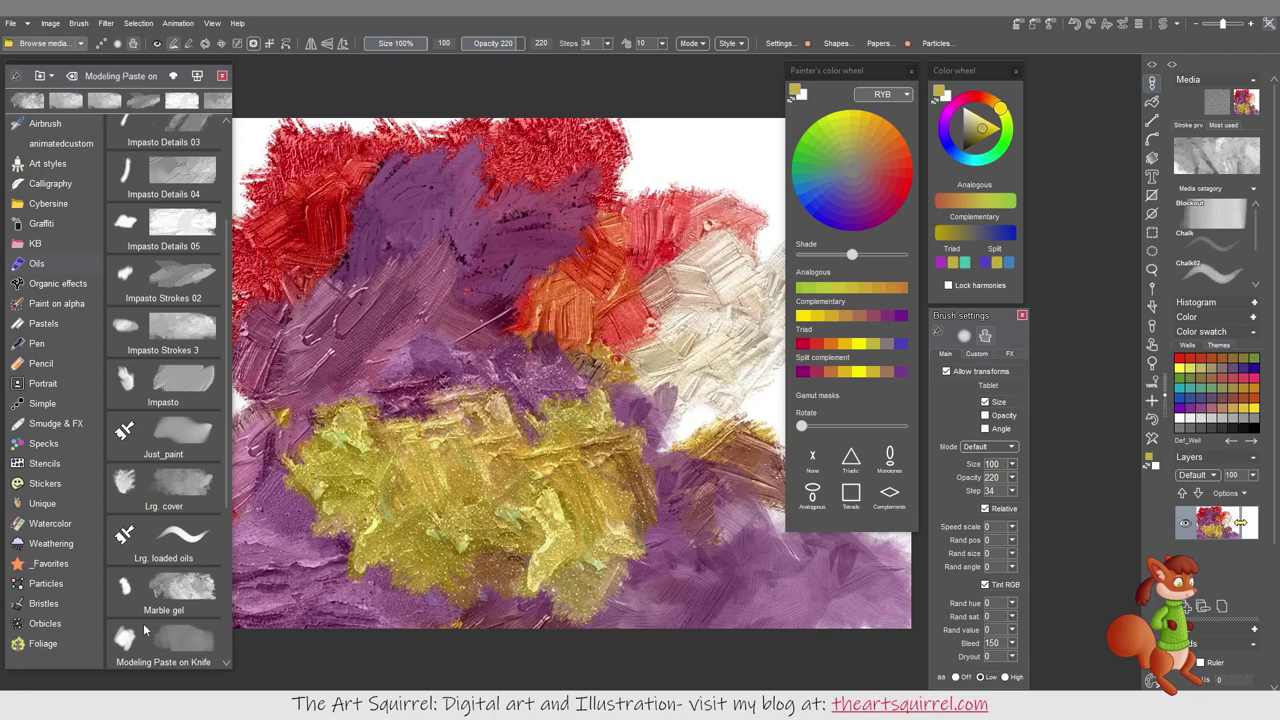
scroll(145, 630, down, 9)
click(158, 626)
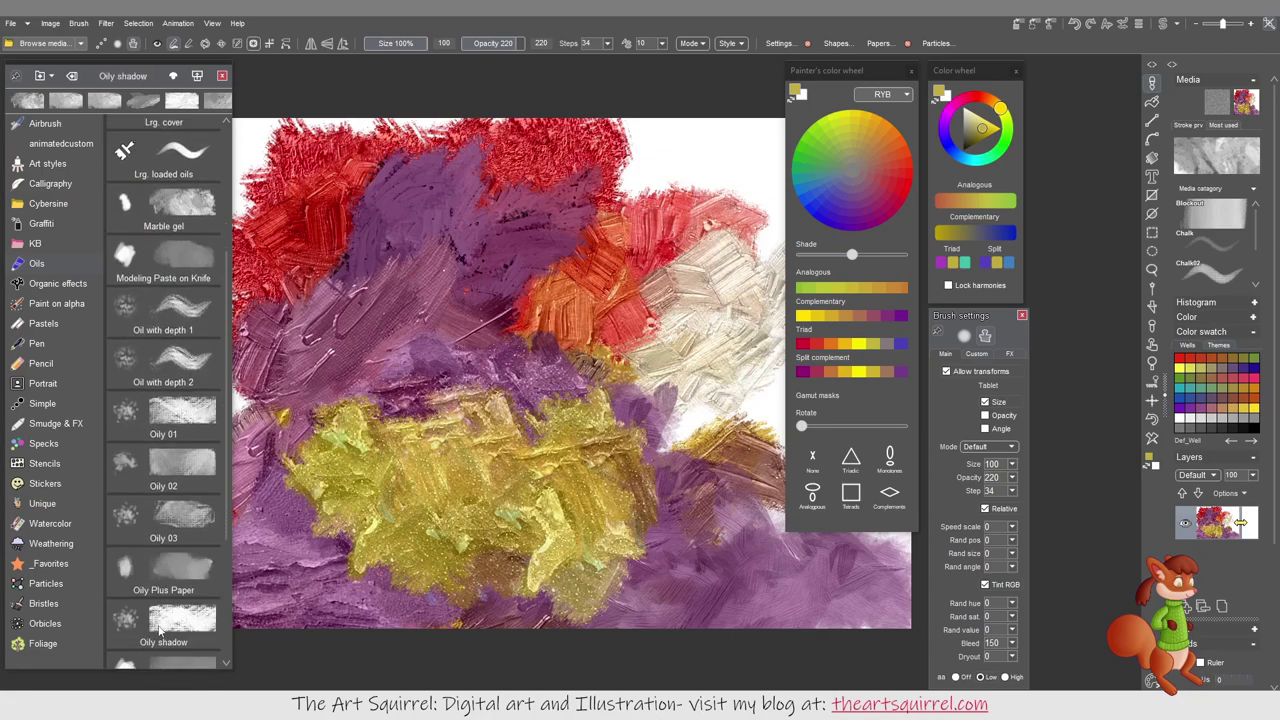
scroll(158, 626, down, 4)
click(163, 628)
mouse_move(410, 480)
mouse_down()
mouse_move(369, 506)
mouse_move(440, 540)
mouse_move(470, 580)
mouse_up()
mouse_move(760, 590)
mouse_down()
mouse_move(783, 532)
mouse_move(650, 580)
mouse_move(729, 549)
mouse_move(718, 585)
mouse_up()
Step: Dab gold on the lower right and paint a large gold stroke over the centre with Sandpaper
scroll(150, 570, down, 2)
click(150, 570)
click(150, 578)
mouse_move(510, 460)
mouse_down()
mouse_move(560, 400)
mouse_move(459, 463)
mouse_up()
scroll(200, 568, down, 3)
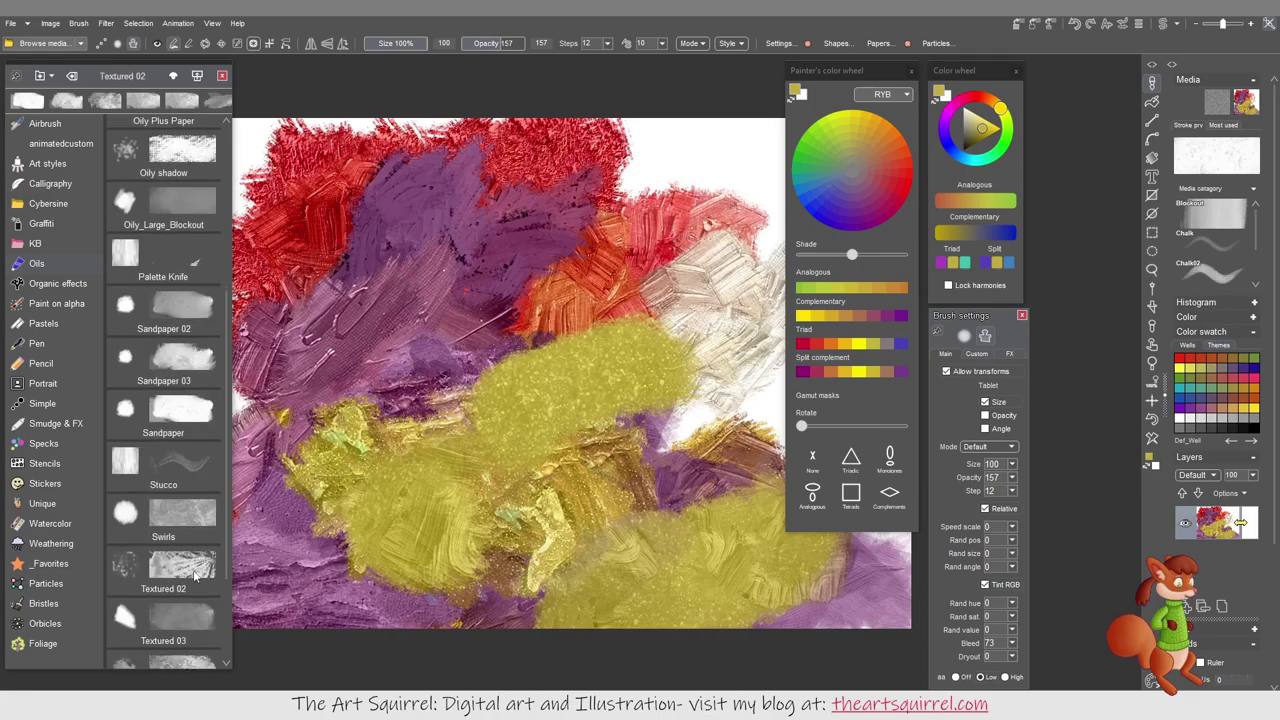
Step: Smooth the lower-left paint with the Textured brush, then try Thickish and other oil brushes
click(193, 576)
mouse_move(308, 519)
mouse_down()
mouse_move(318, 510)
mouse_move(360, 575)
mouse_up()
scroll(172, 599, down, 2)
click(172, 596)
scroll(172, 599, down, 1)
click(174, 597)
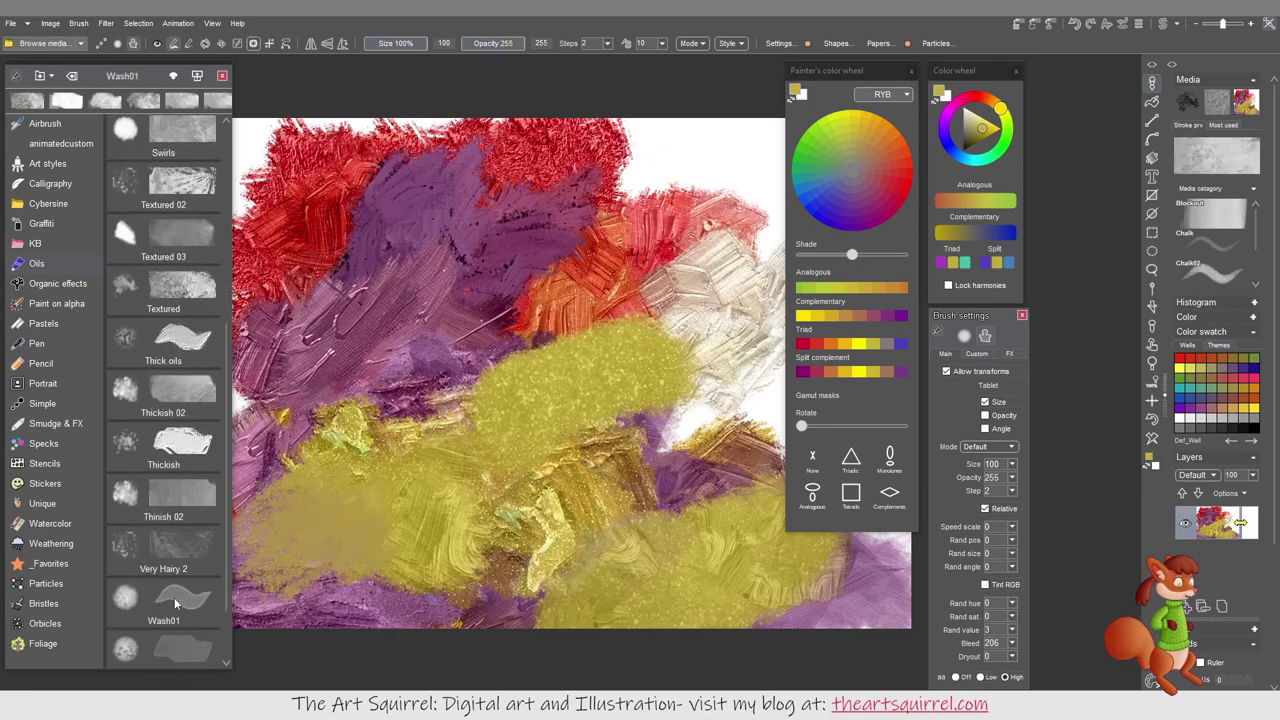
scroll(174, 597, down, 2)
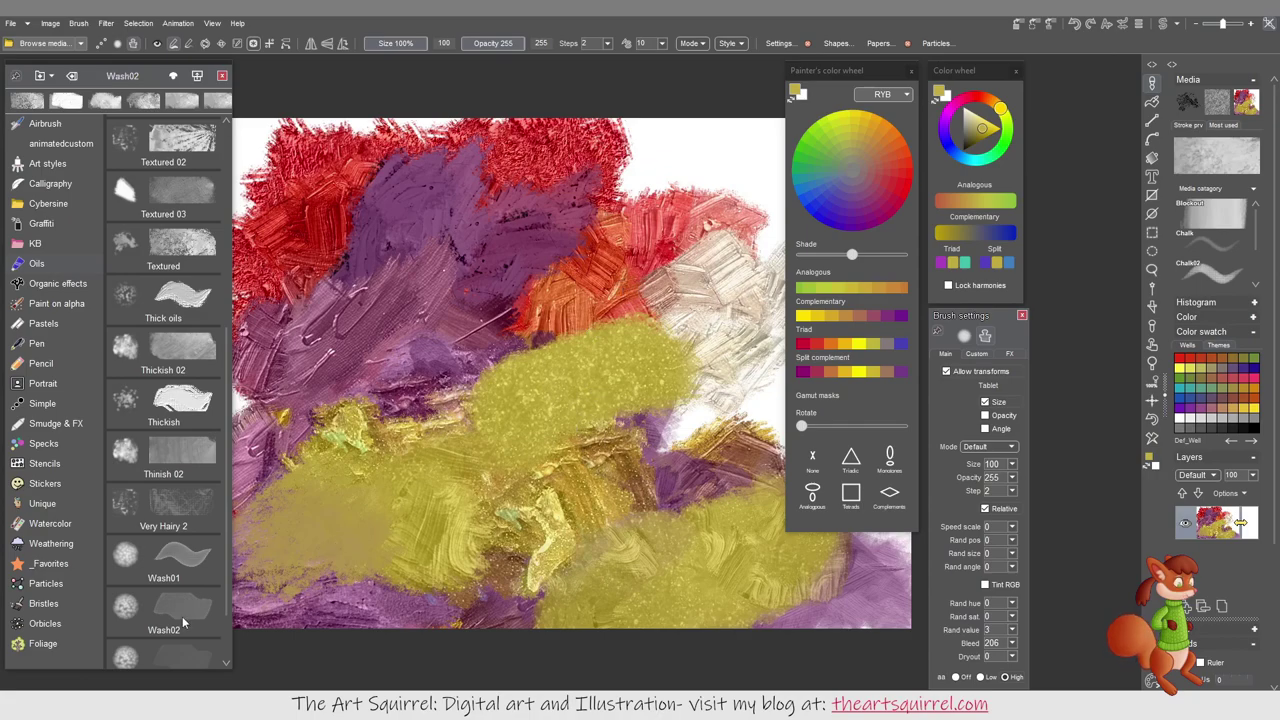
scroll(185, 618, down, 3)
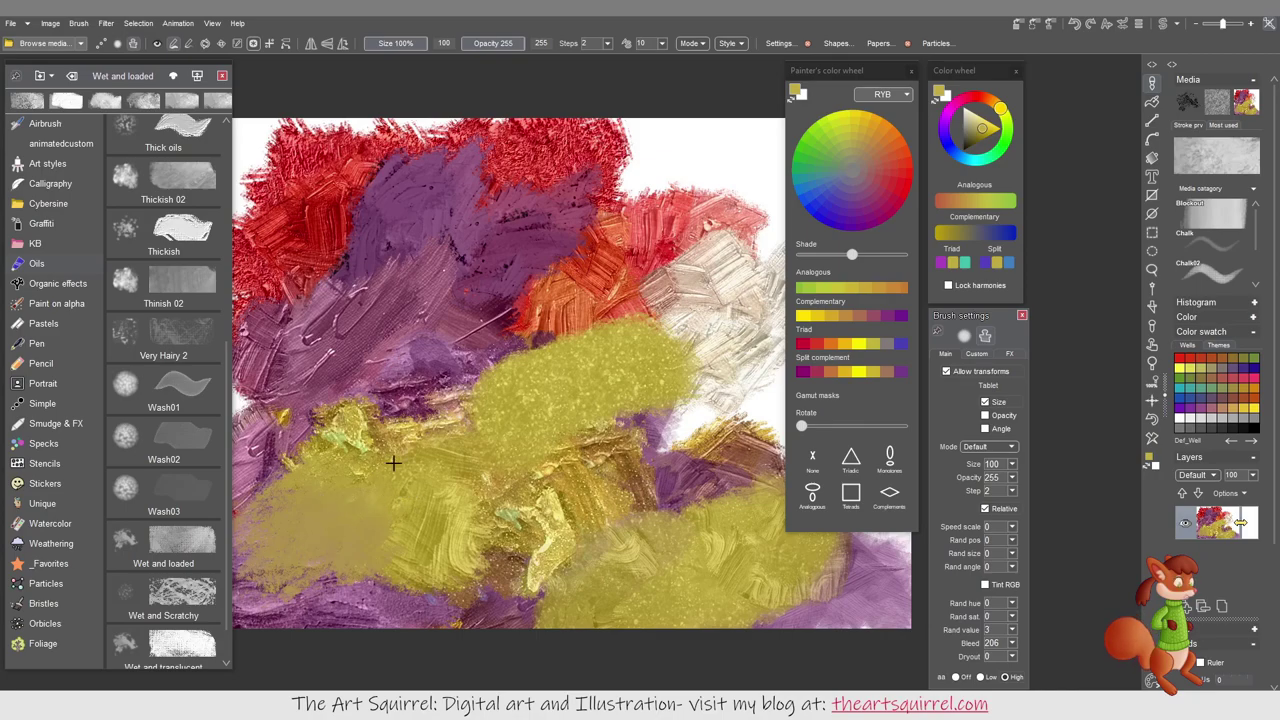
scroll(196, 606, down, 3)
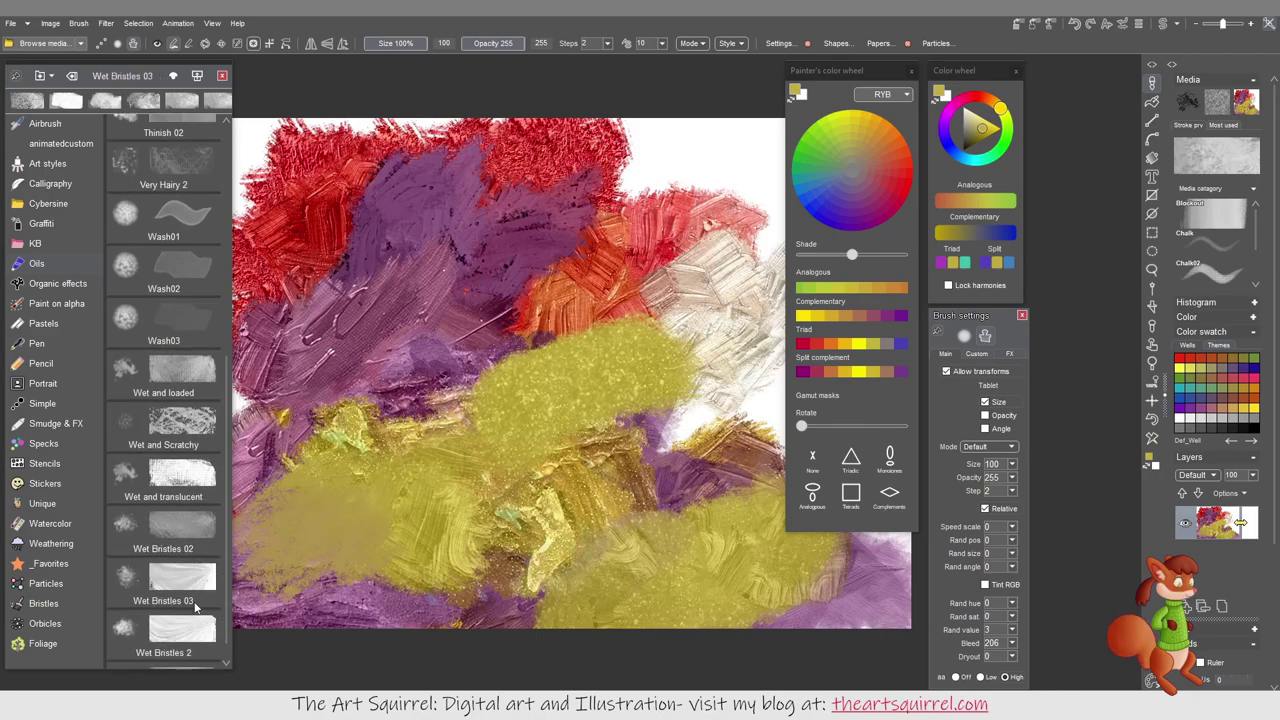
scroll(196, 606, down, 1)
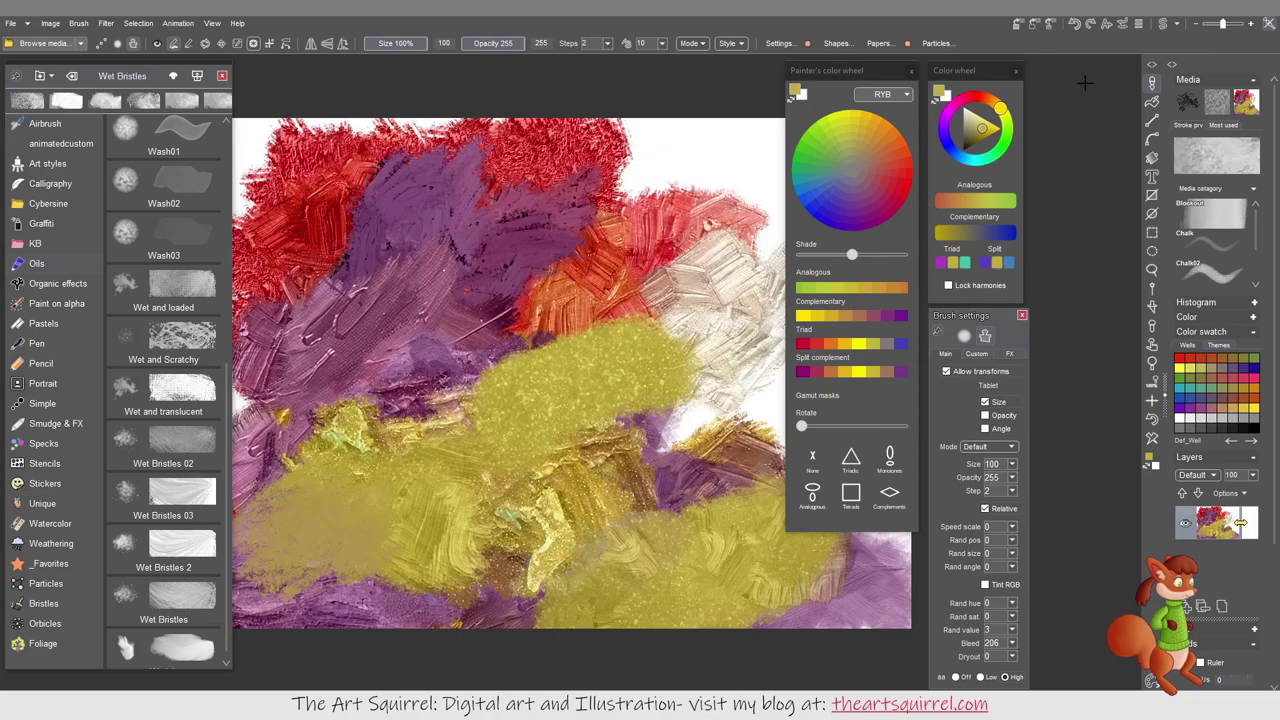
click(12, 23)
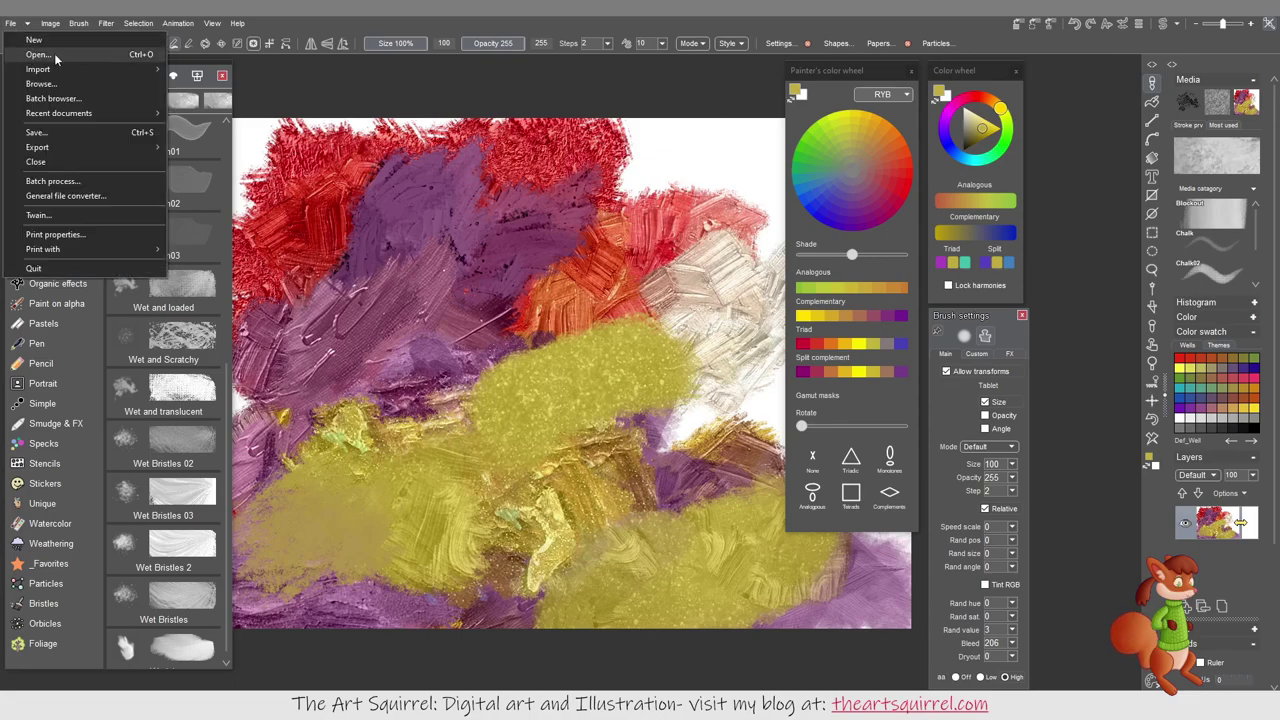
Step: Open foxinsnowpaintingoutlinesketch from the fox painting folder, replacing the current image
click(655, 338)
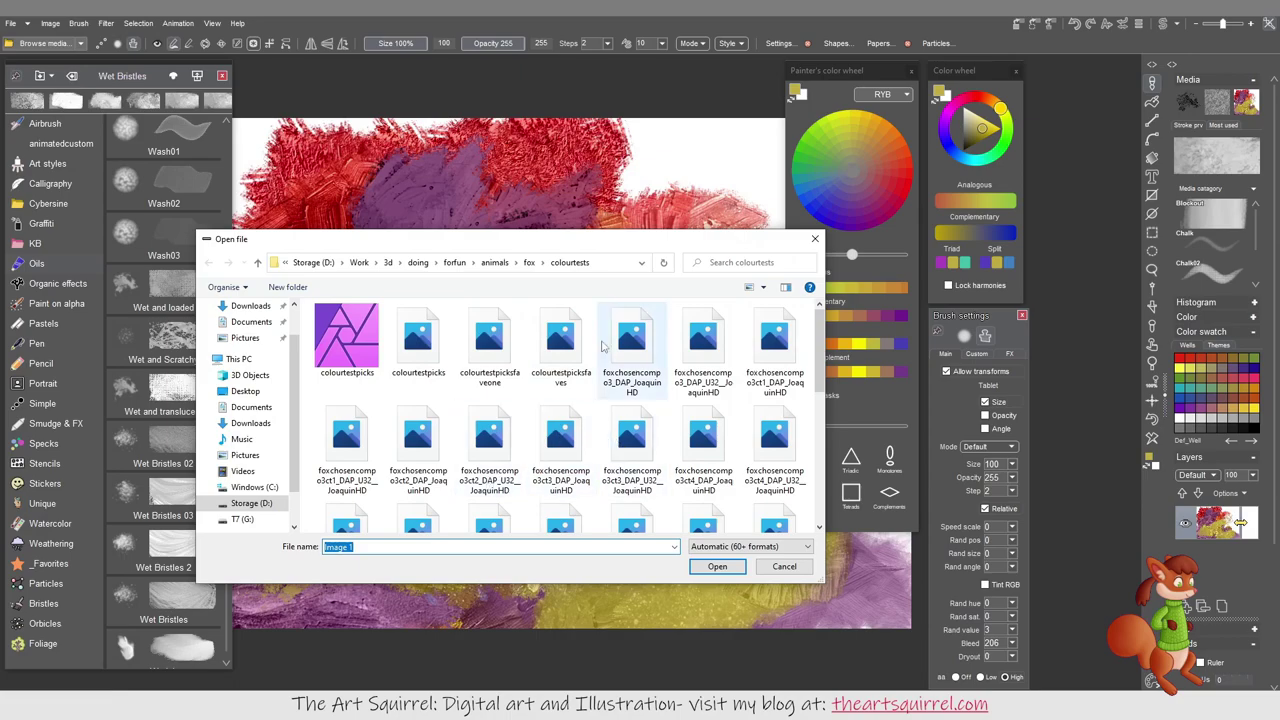
click(529, 262)
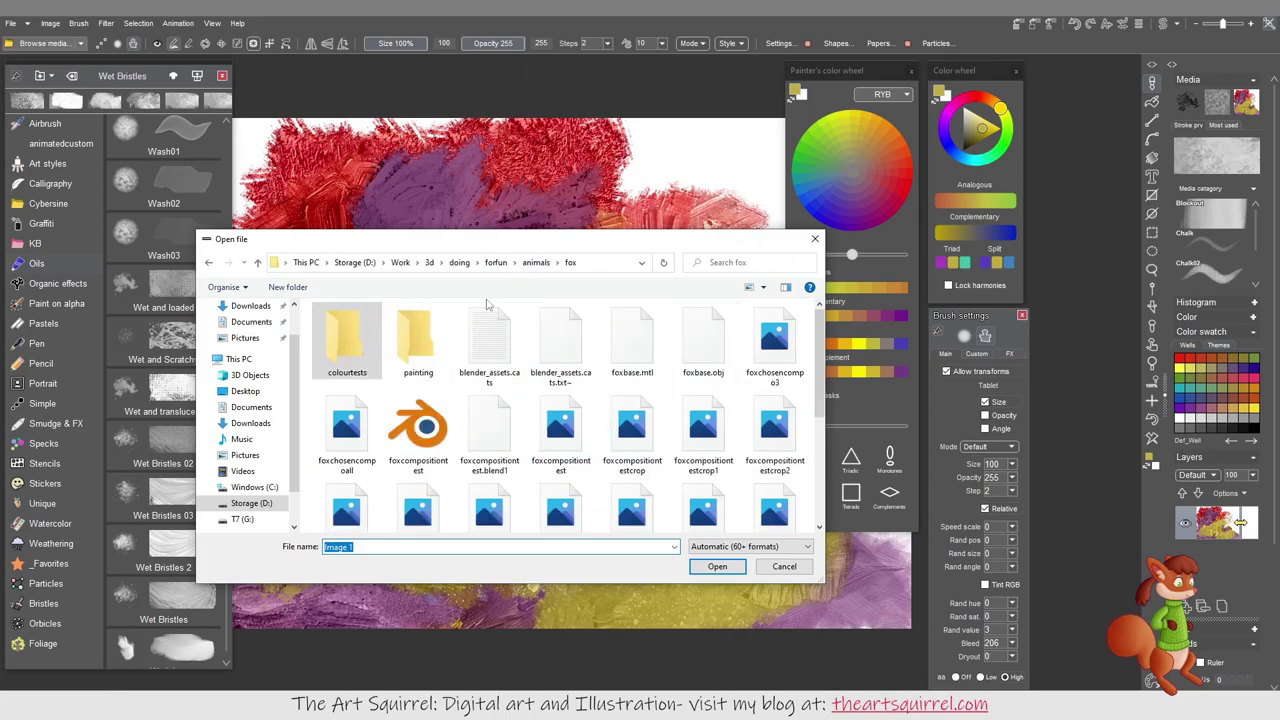
double_click(418, 345)
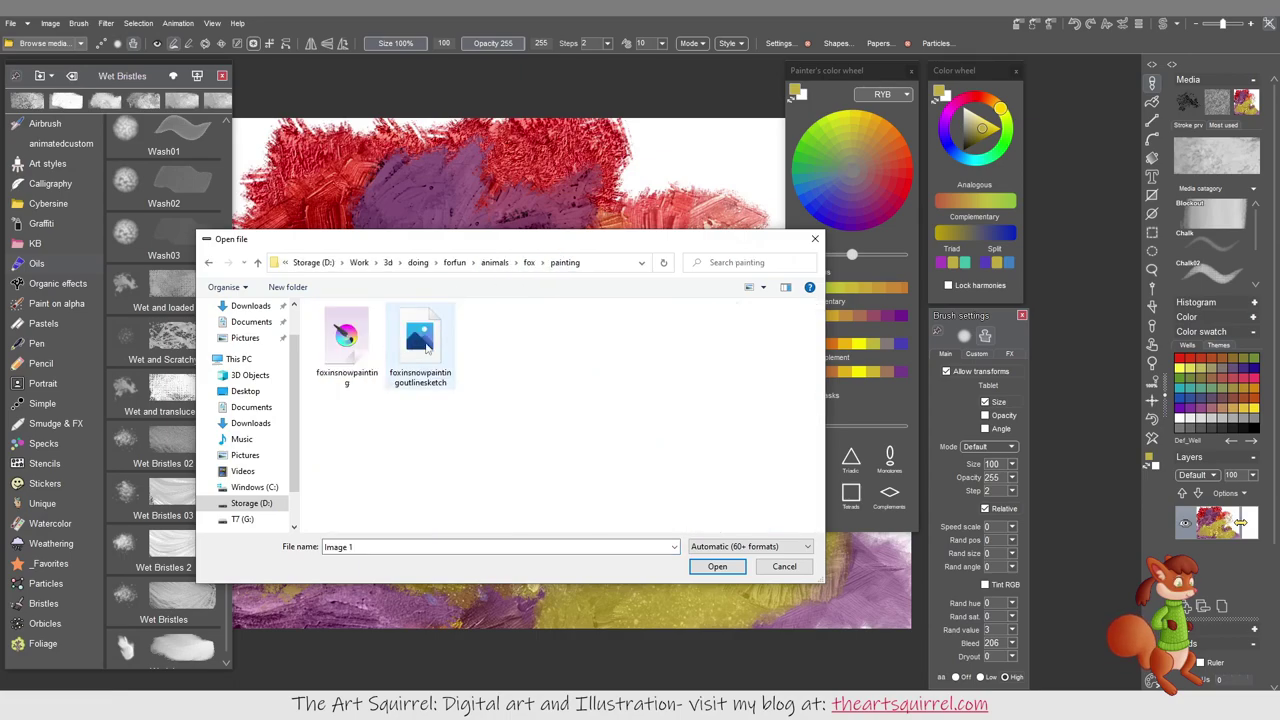
click(425, 345)
click(720, 567)
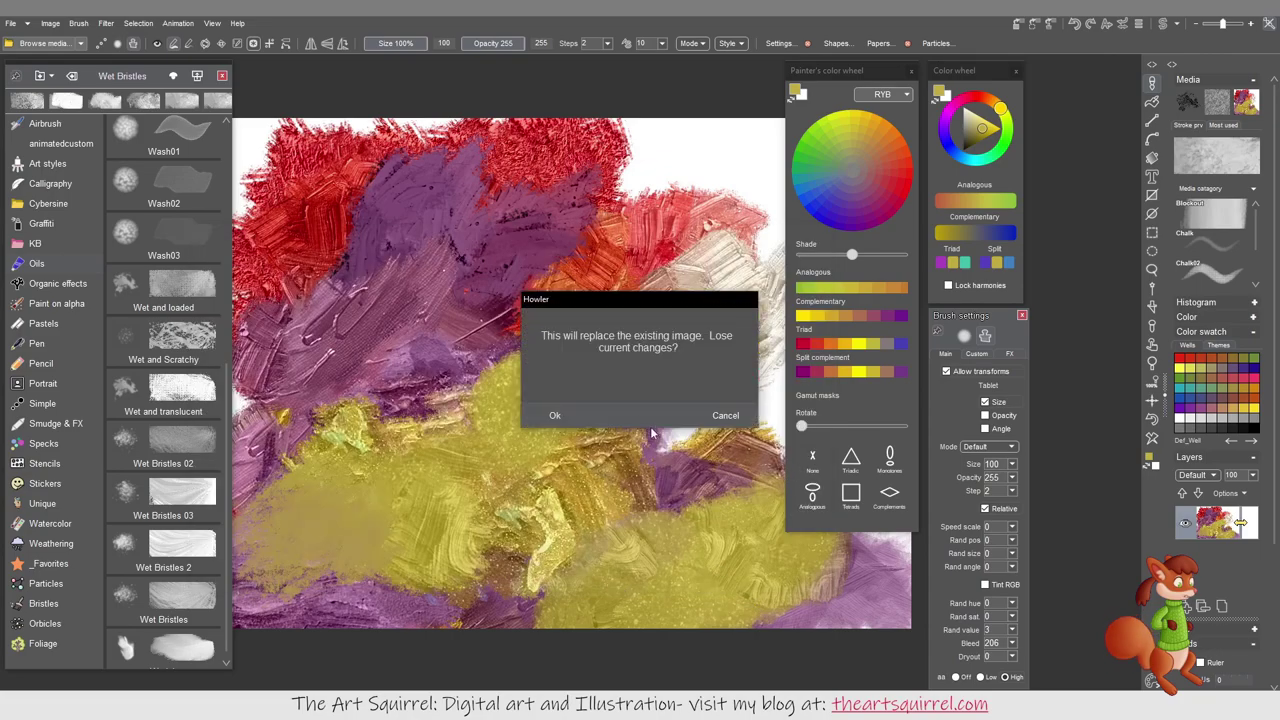
click(555, 415)
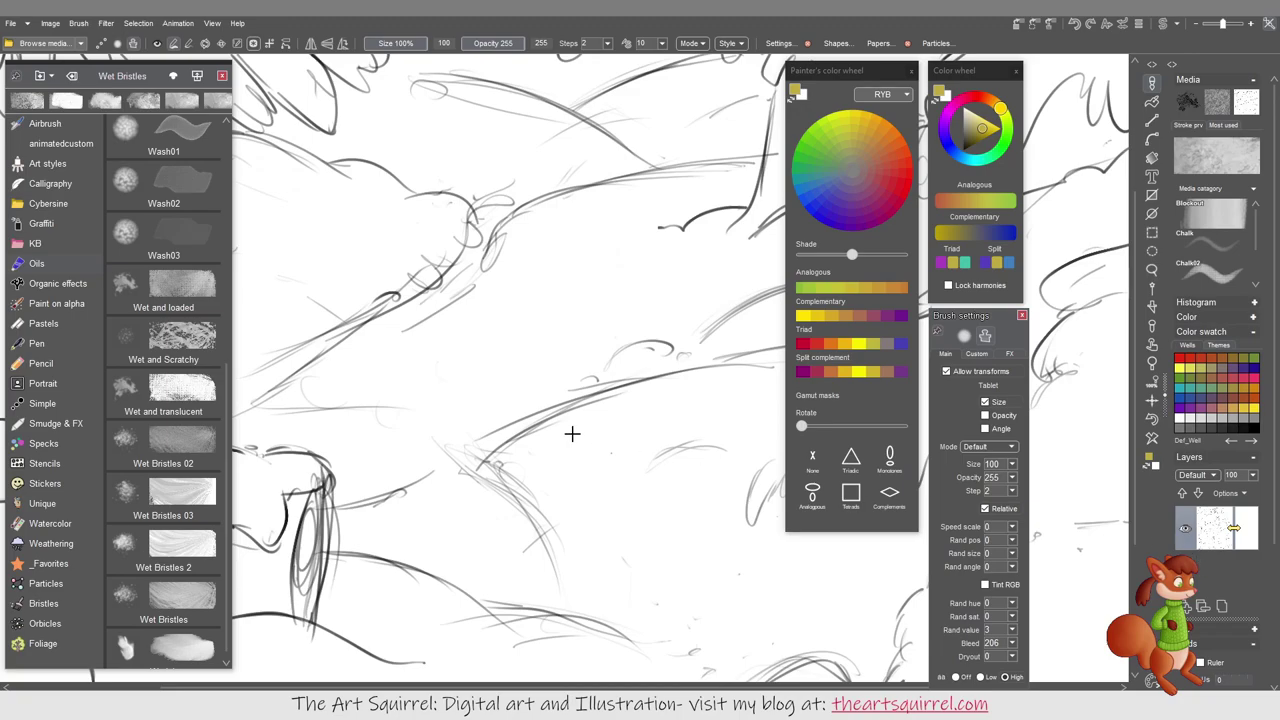
Step: Load foxchosencompo3_DAP_JoaquinHD from fox > colourtests via Import > Load to stored image
click(10, 22)
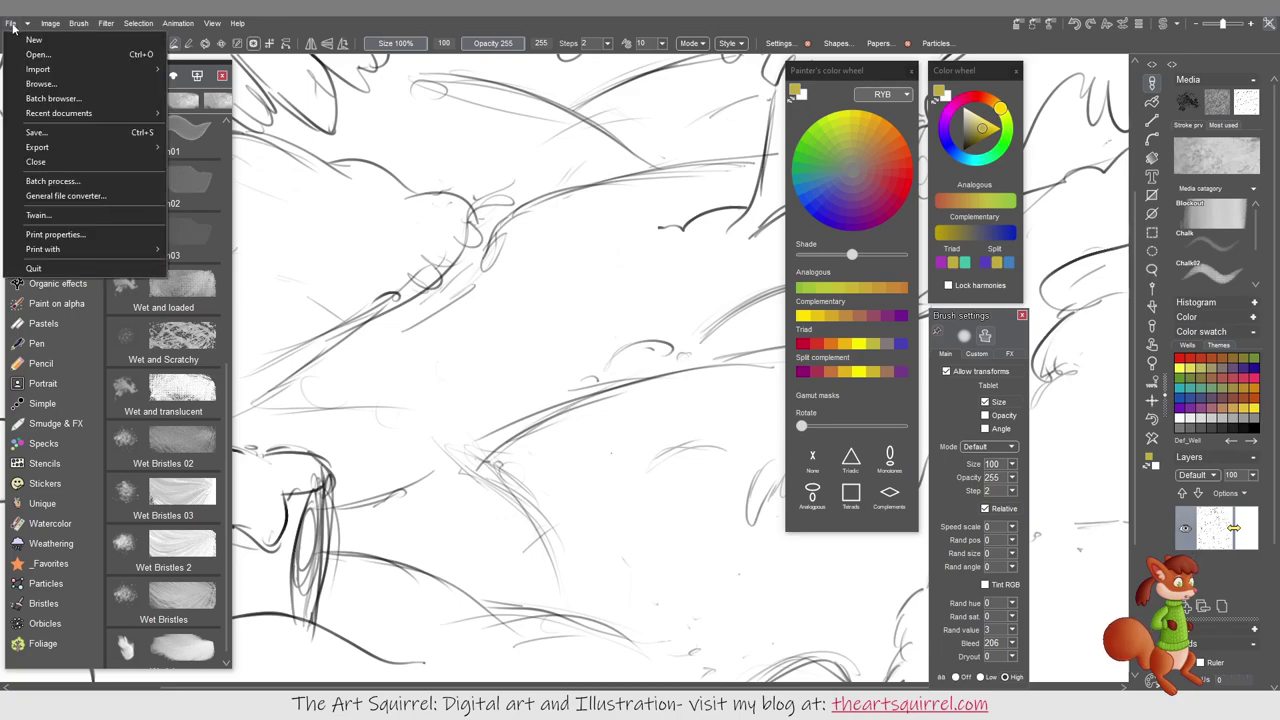
mouse_move(45, 72)
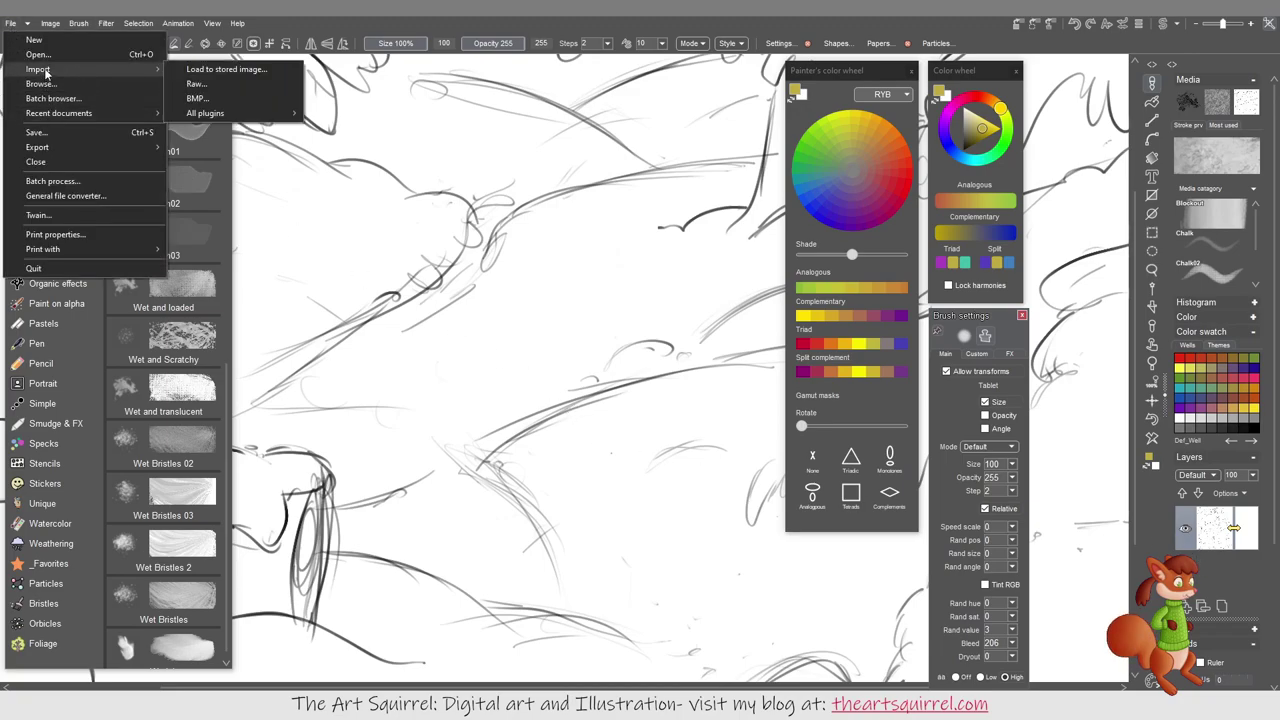
click(206, 71)
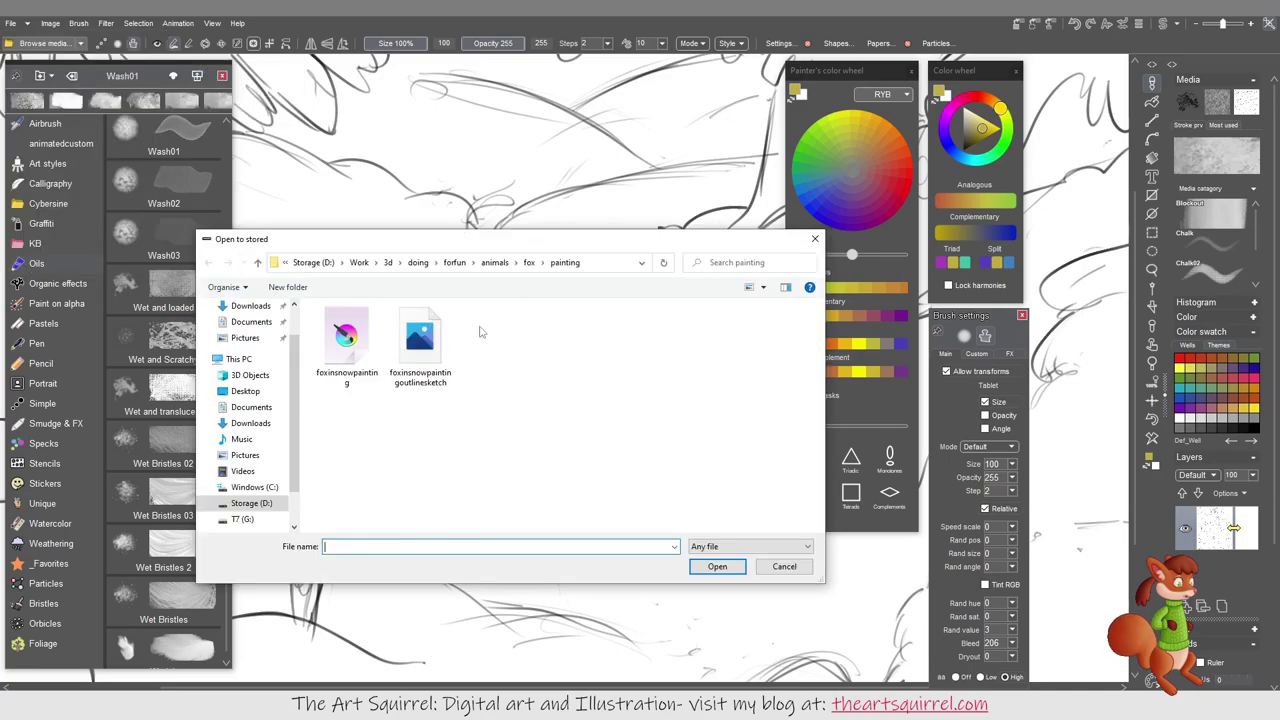
click(529, 262)
double_click(360, 350)
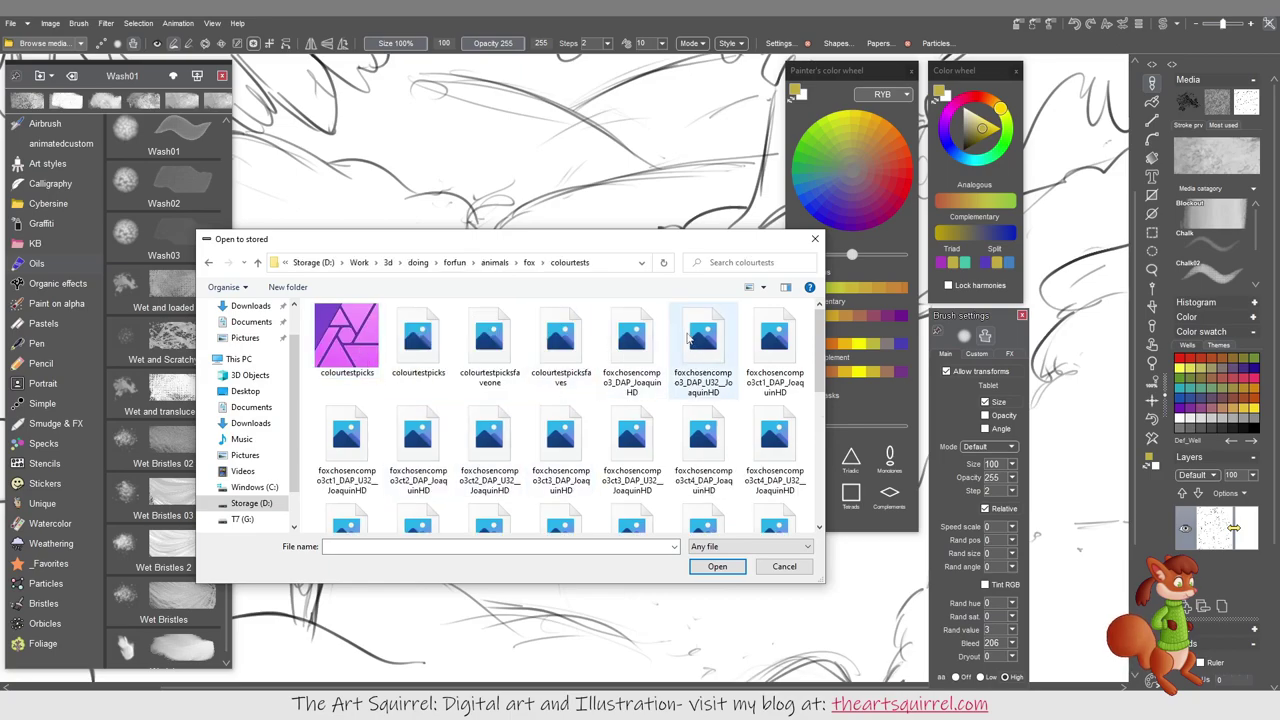
click(660, 380)
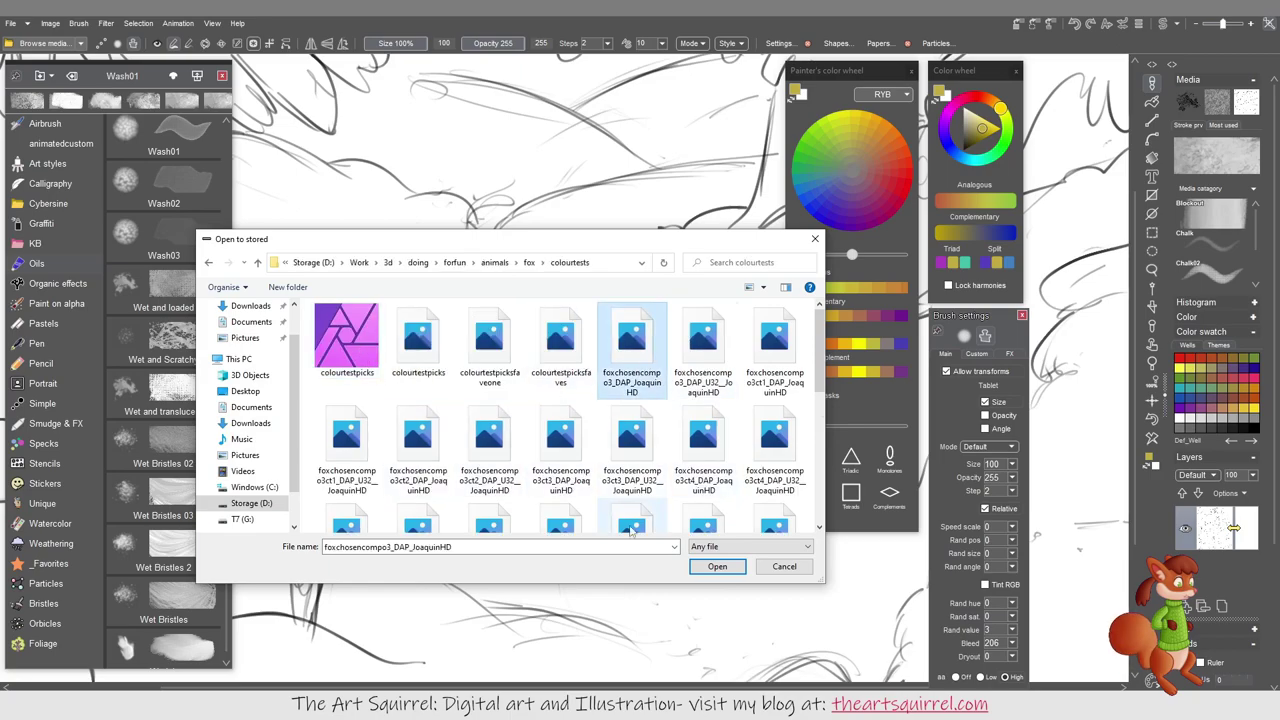
click(672, 350)
click(645, 345)
click(717, 567)
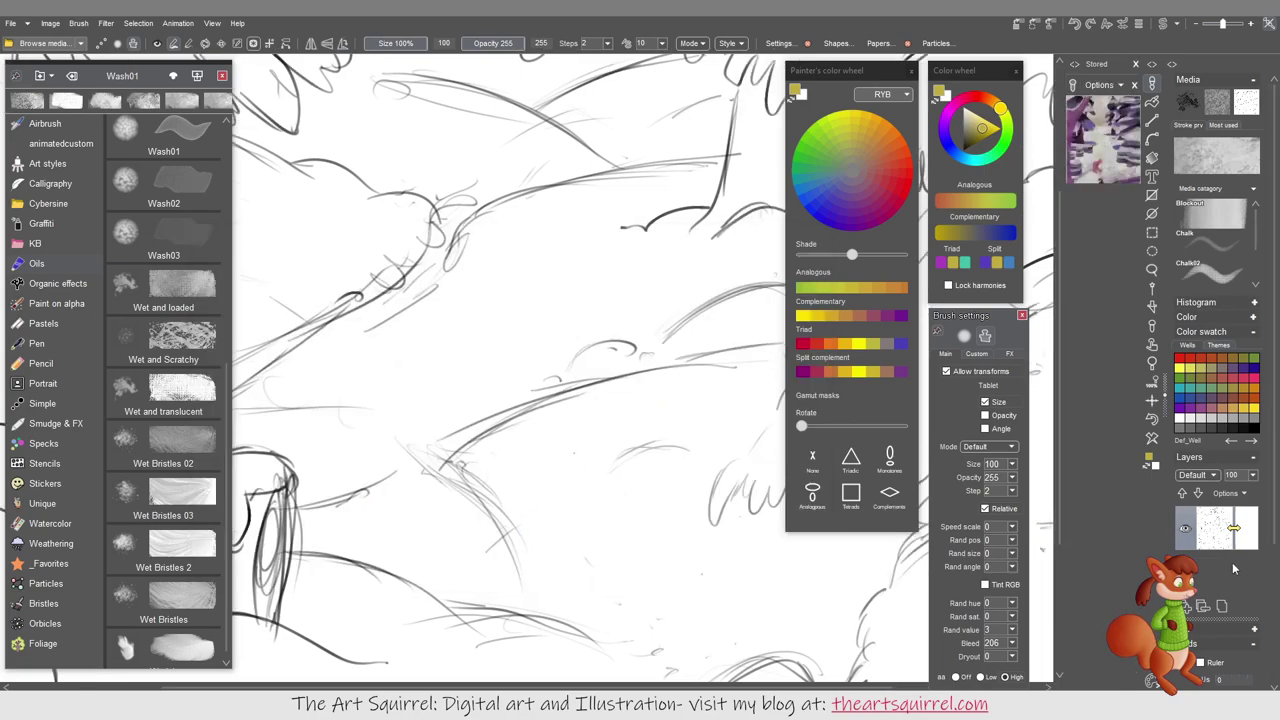
Step: Paste the stored colour study as a new layer and reorder layers so the sketch sits above it
right_click(1080, 143)
click(1120, 145)
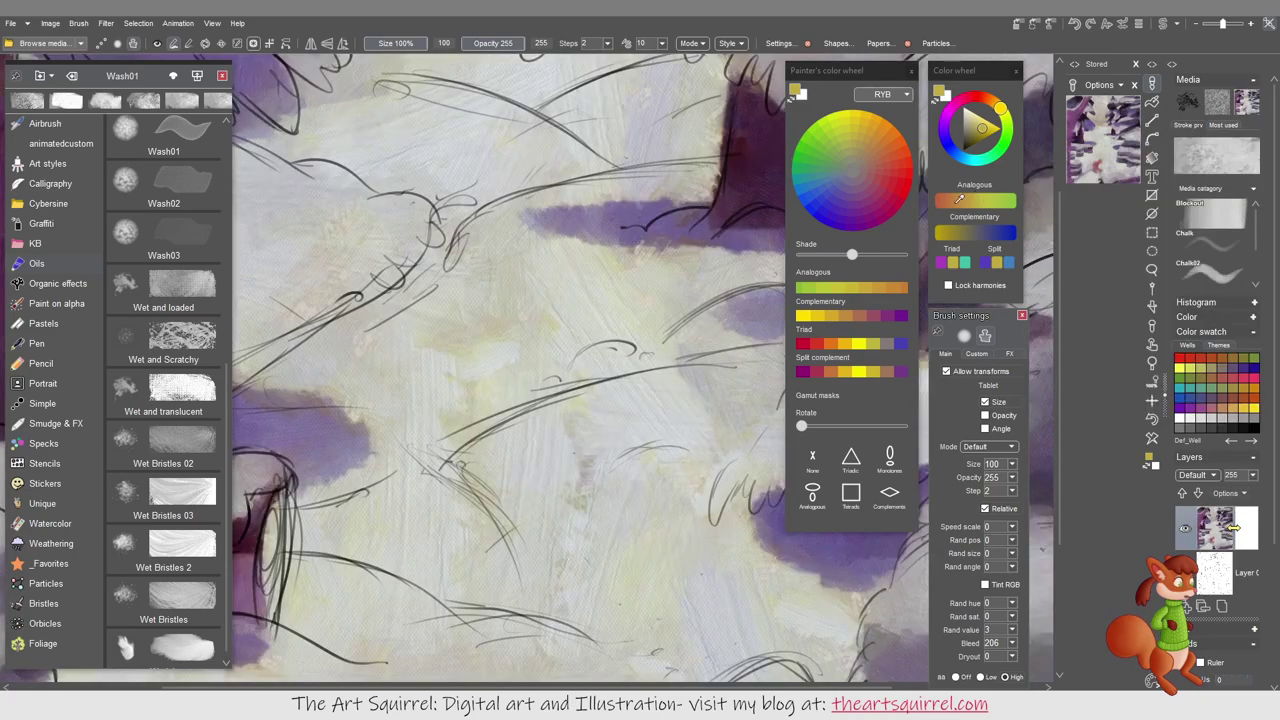
click(1216, 574)
click(1182, 494)
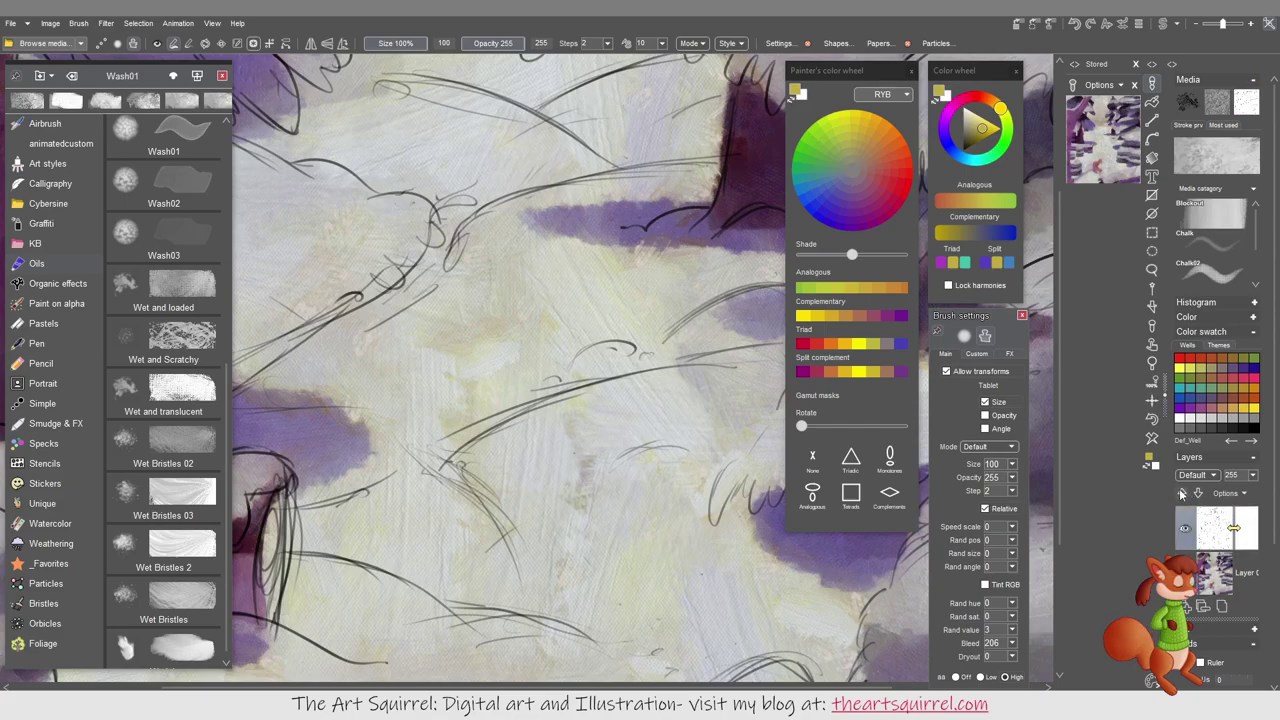
click(1224, 586)
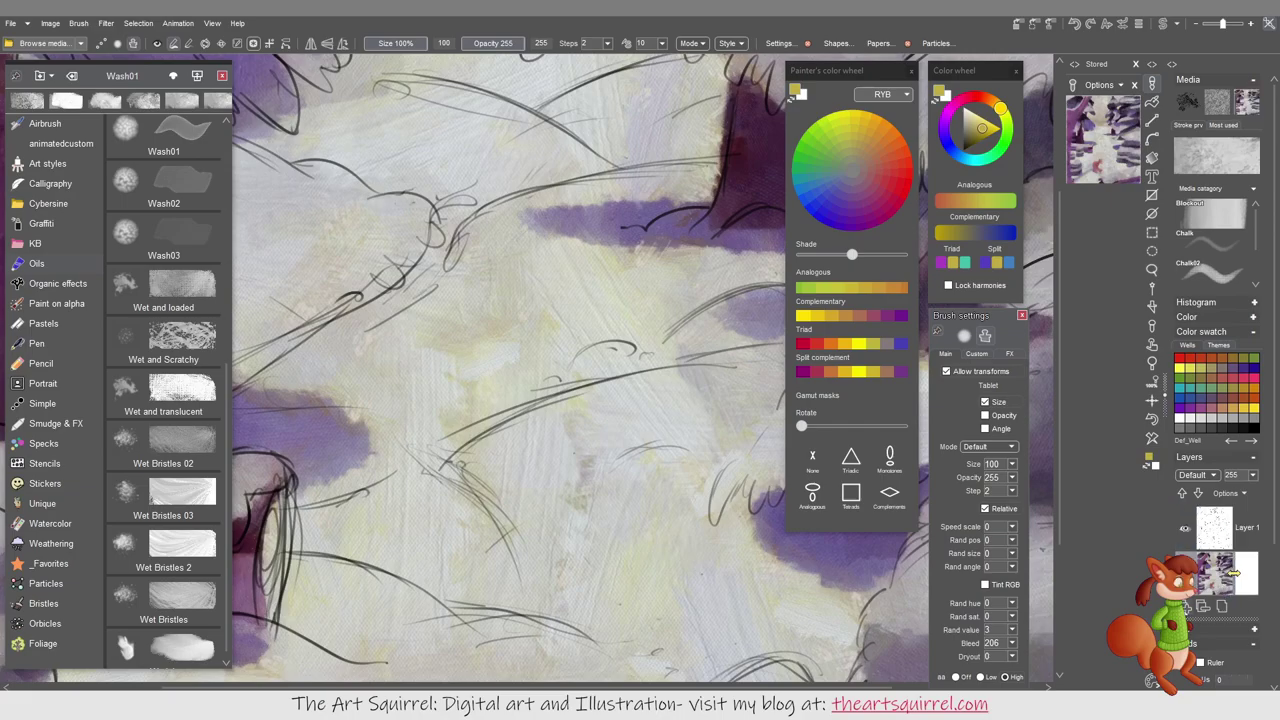
drag(1234, 573, 1234, 528)
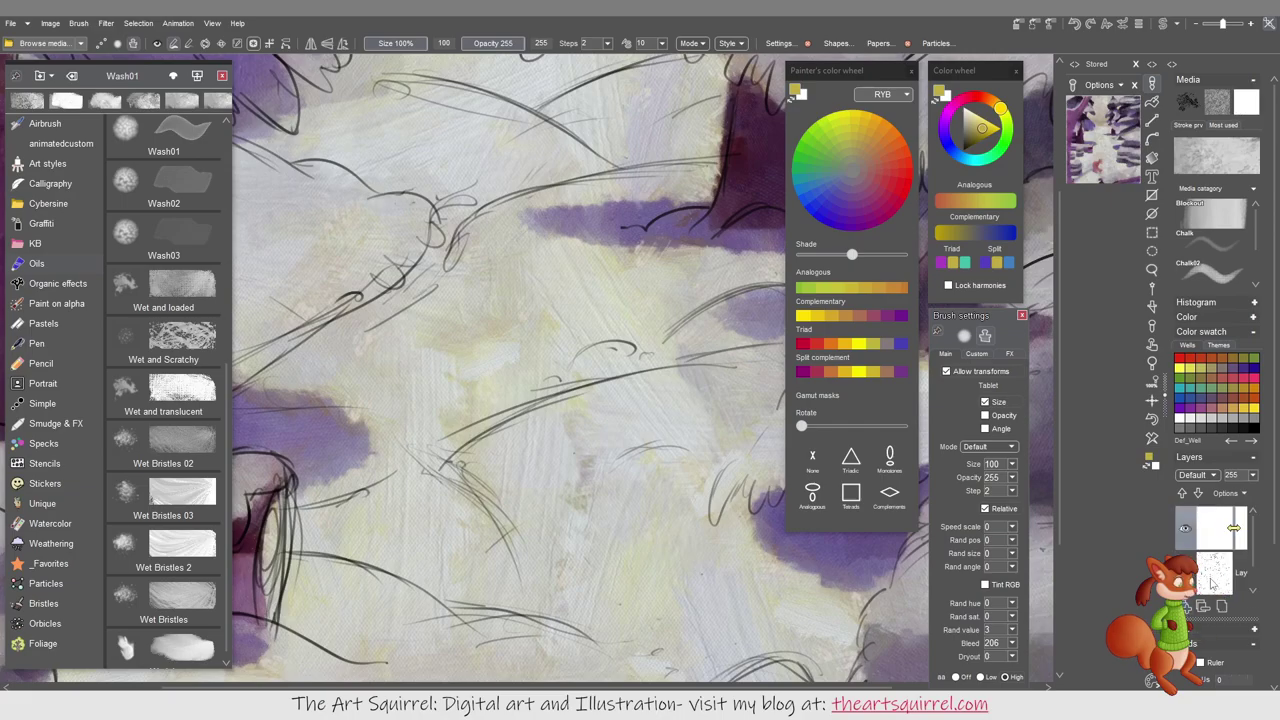
click(1200, 494)
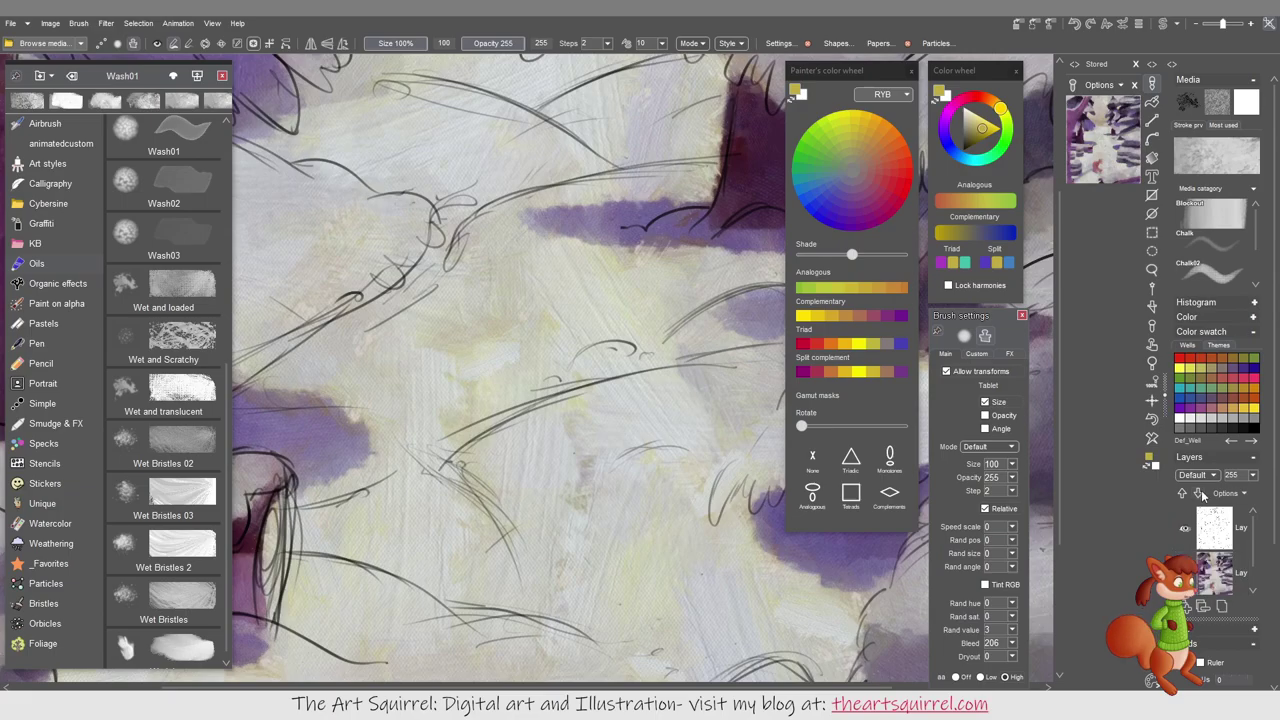
Step: Zoom out to view the purple colour study combined with the fox sketch lines
drag(1258, 556, 1258, 575)
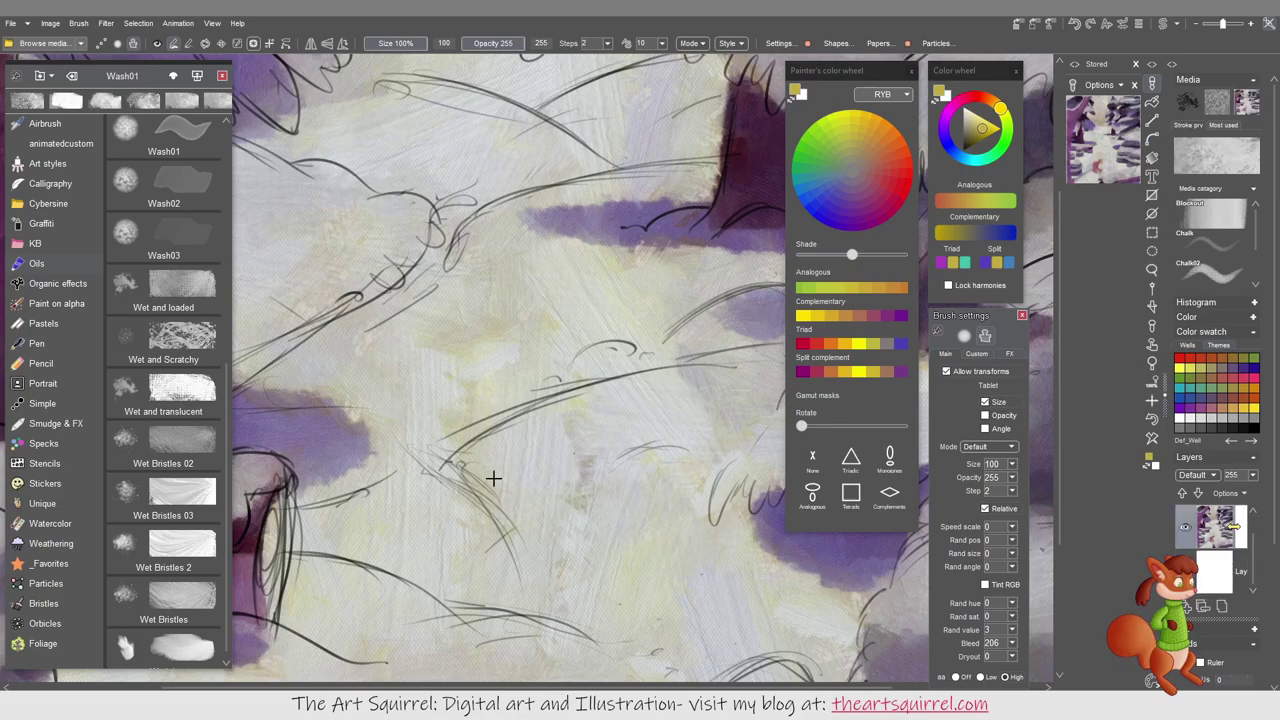
scroll(493, 479, down, 5)
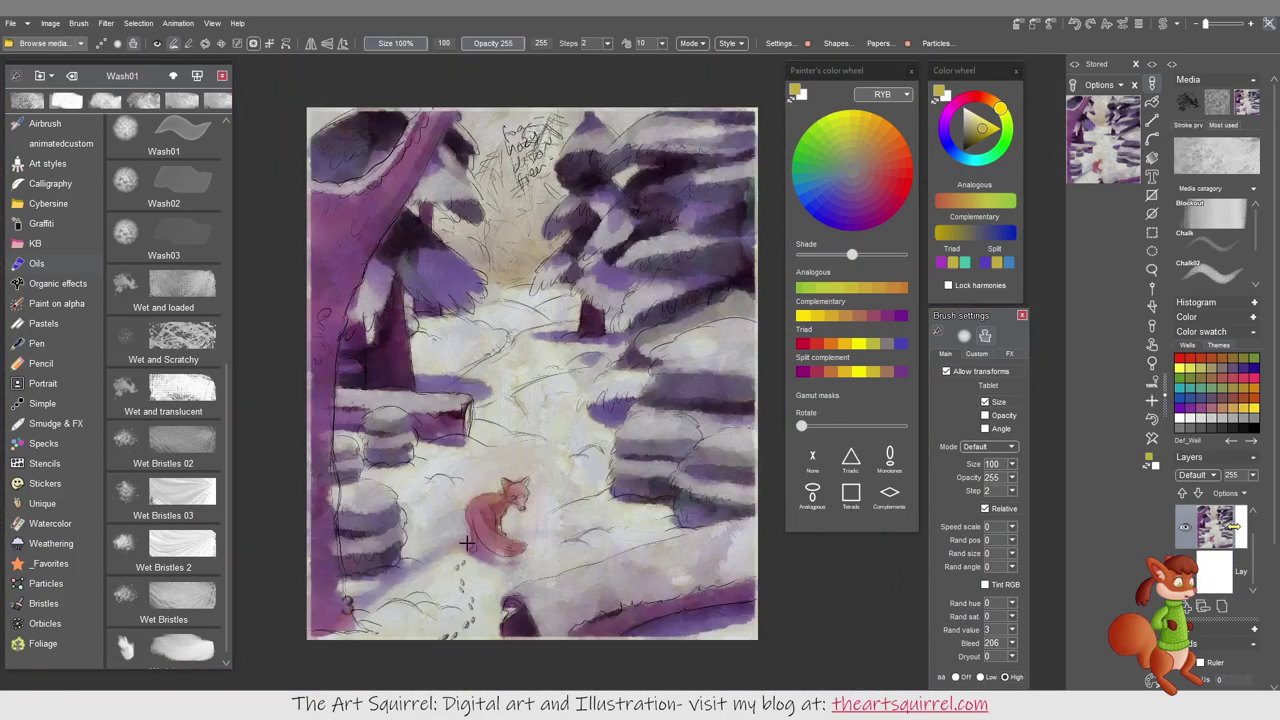
scroll(629, 558, up, 2)
scroll(497, 541, down, 2)
right_click(533, 508)
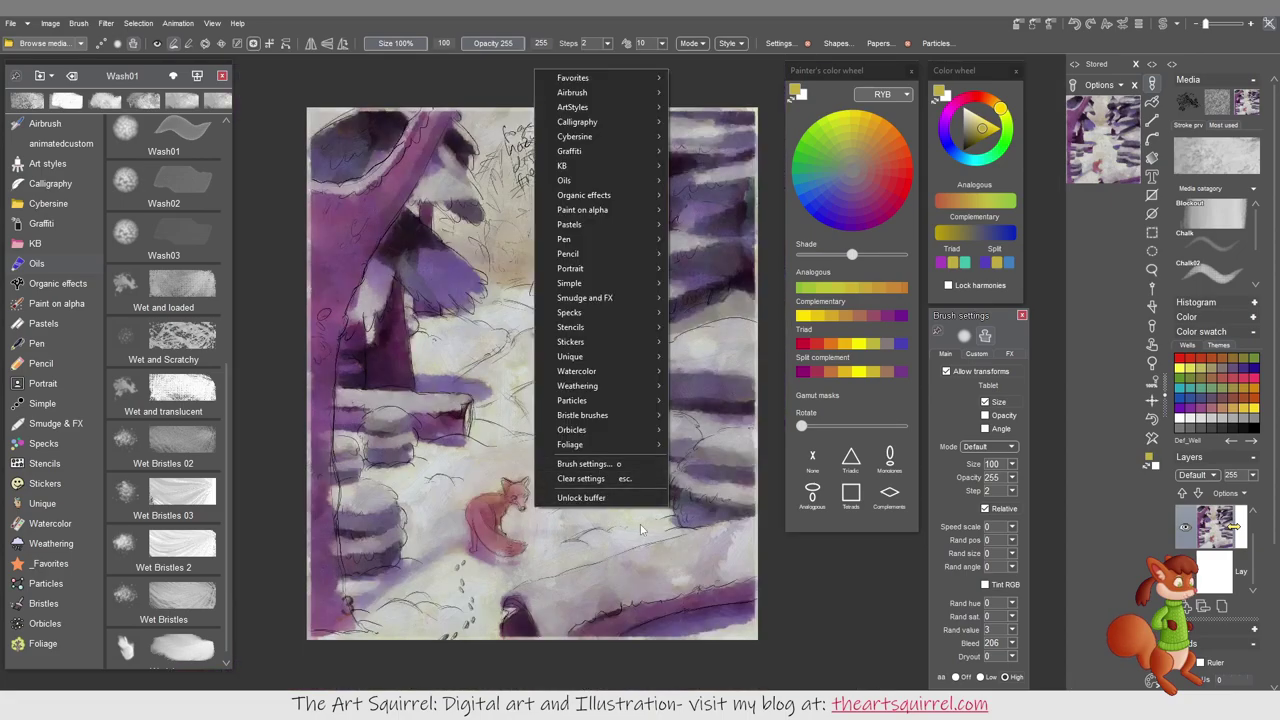